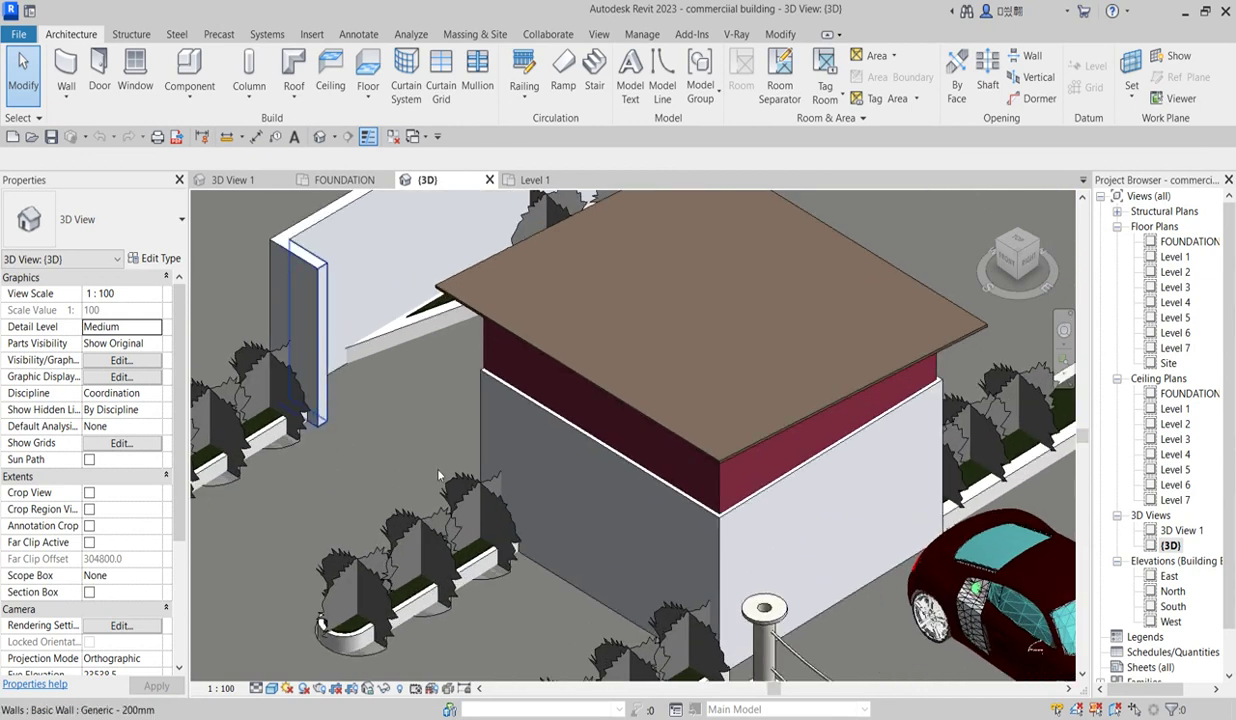
# - Open the FOUNDATION floor plan and examine the entrance gap between the boundary wall and the gatehouse
pyautogui.doubleClick(1175, 243)
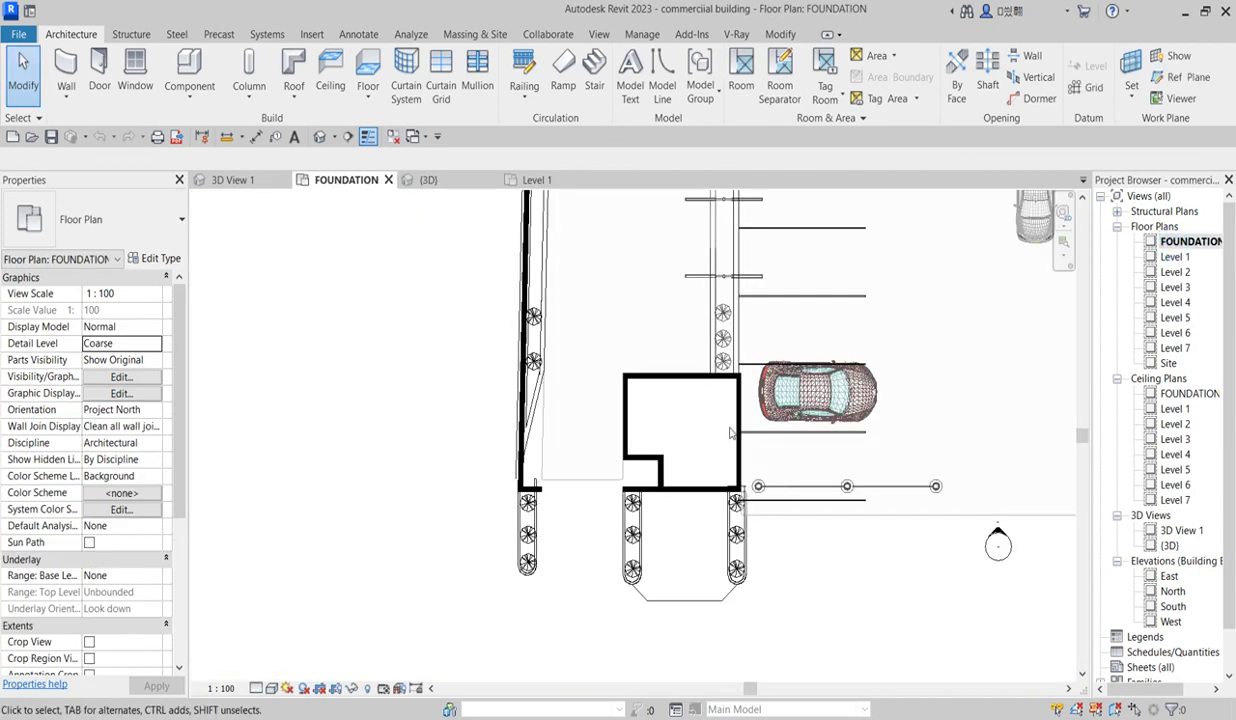
pyautogui.scroll(2, 603, 477)
pyautogui.scroll(-2, 844, 356)
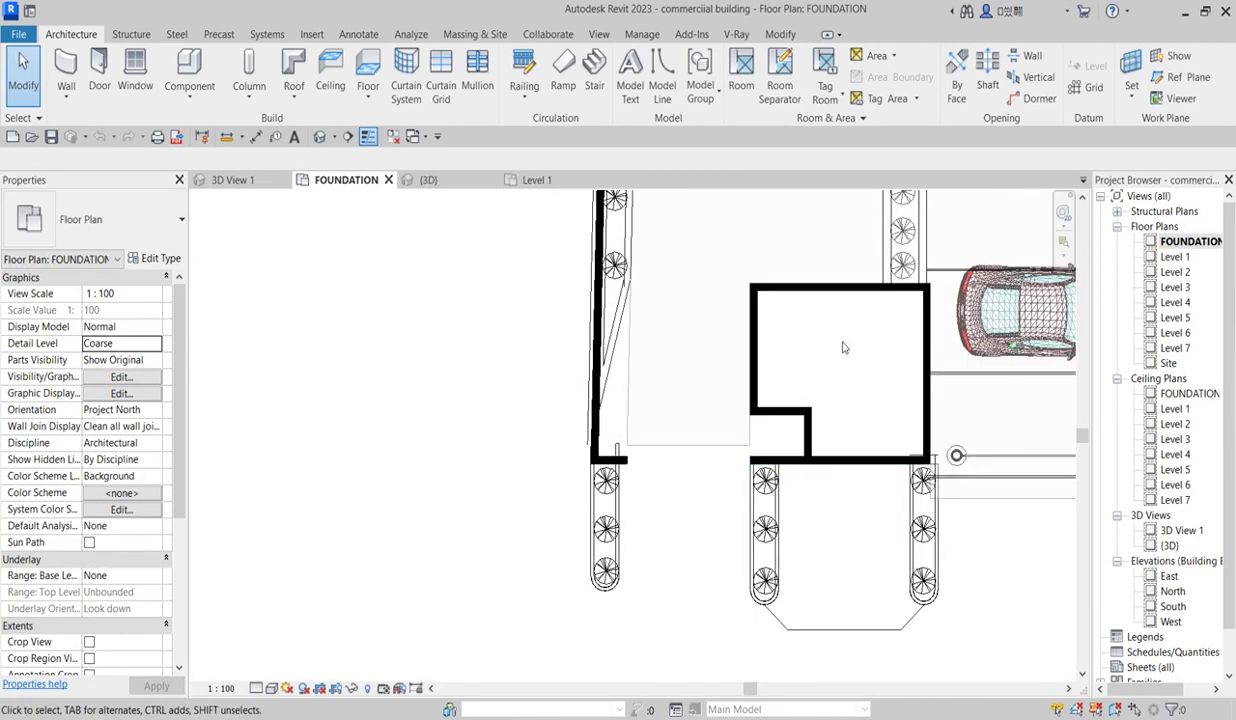
pyautogui.scroll(3, 640, 463)
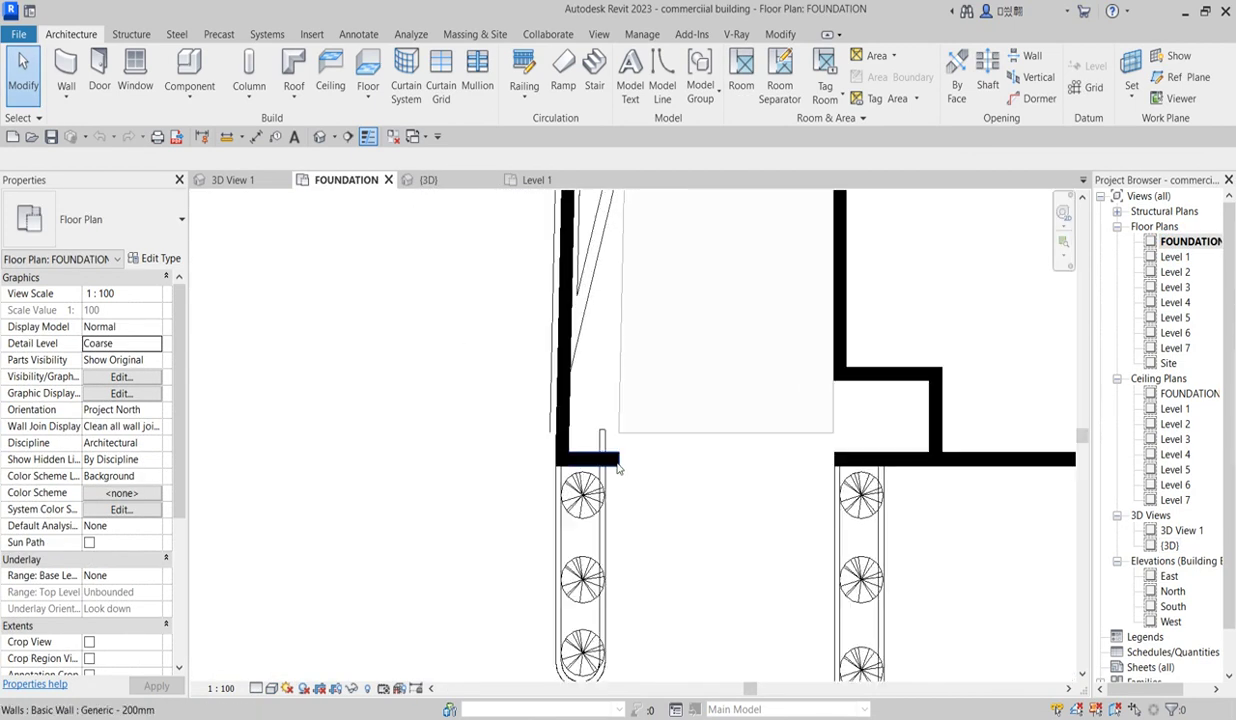
pyautogui.scroll(-2, 651, 496)
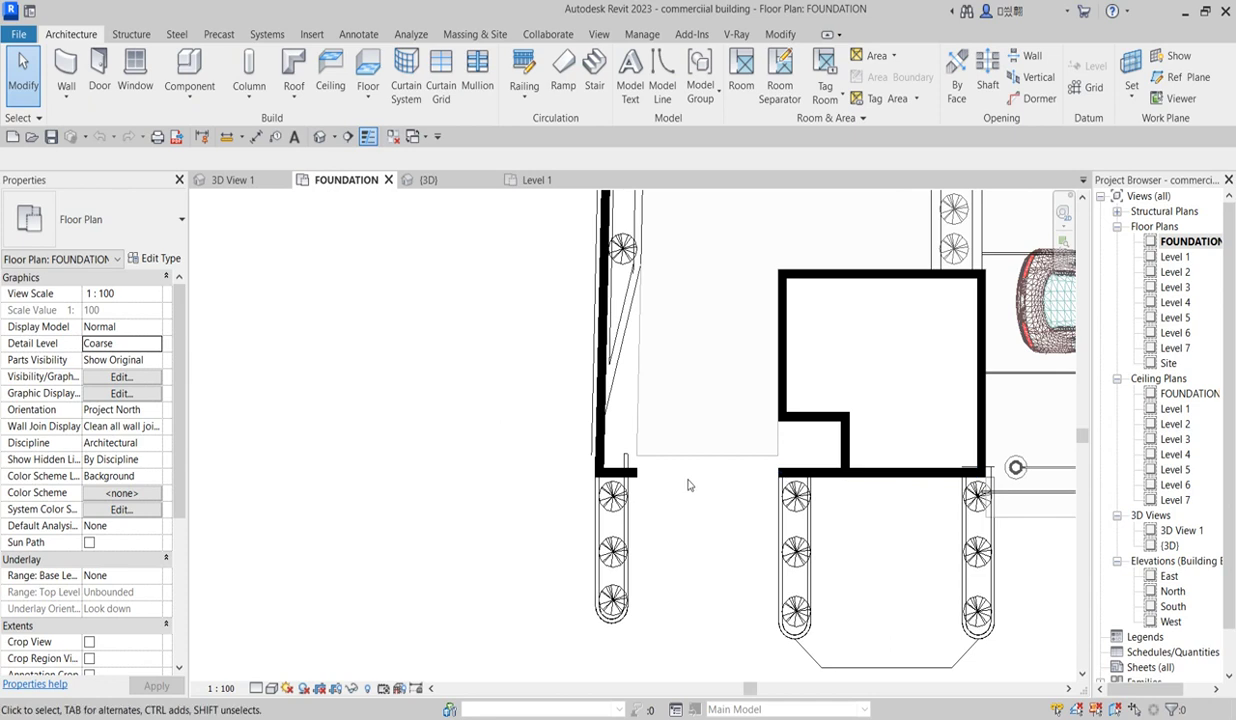
pyautogui.scroll(1, 625, 475)
pyautogui.scroll(1, 626, 474)
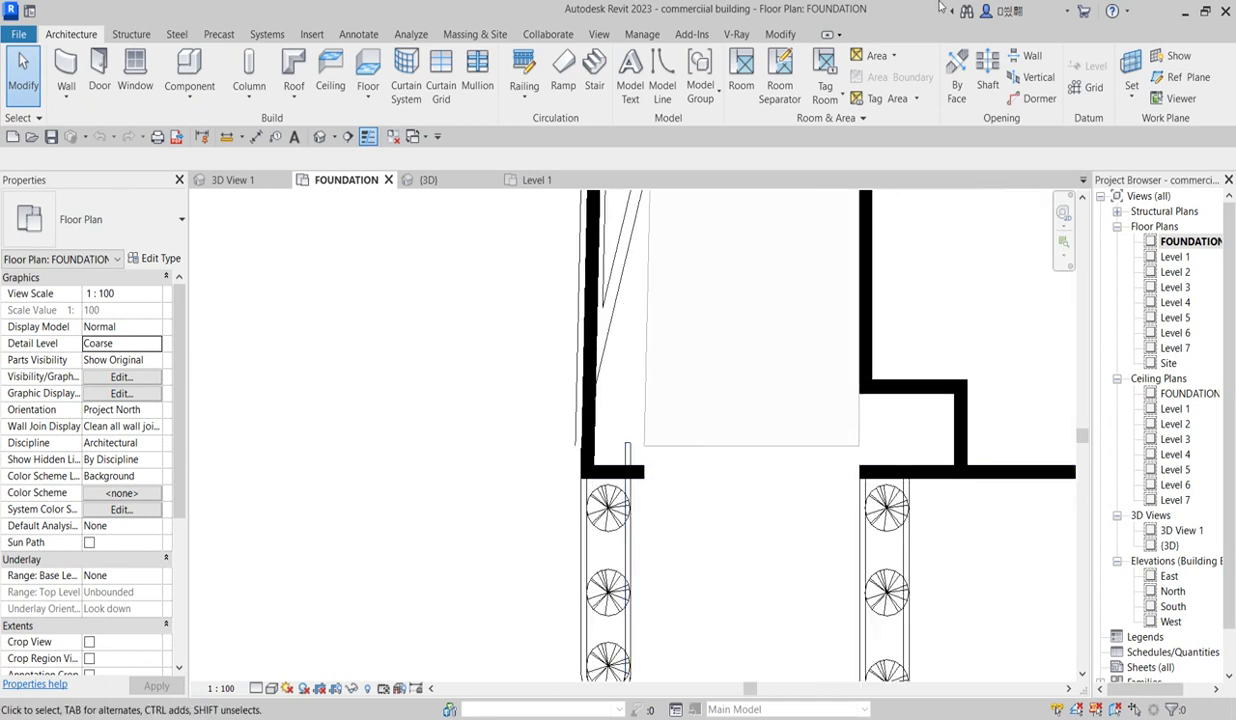
# - Measure the entrance gap between the two facing wall ends with a temporary detail line, without keeping the line
pyautogui.click(358, 36)
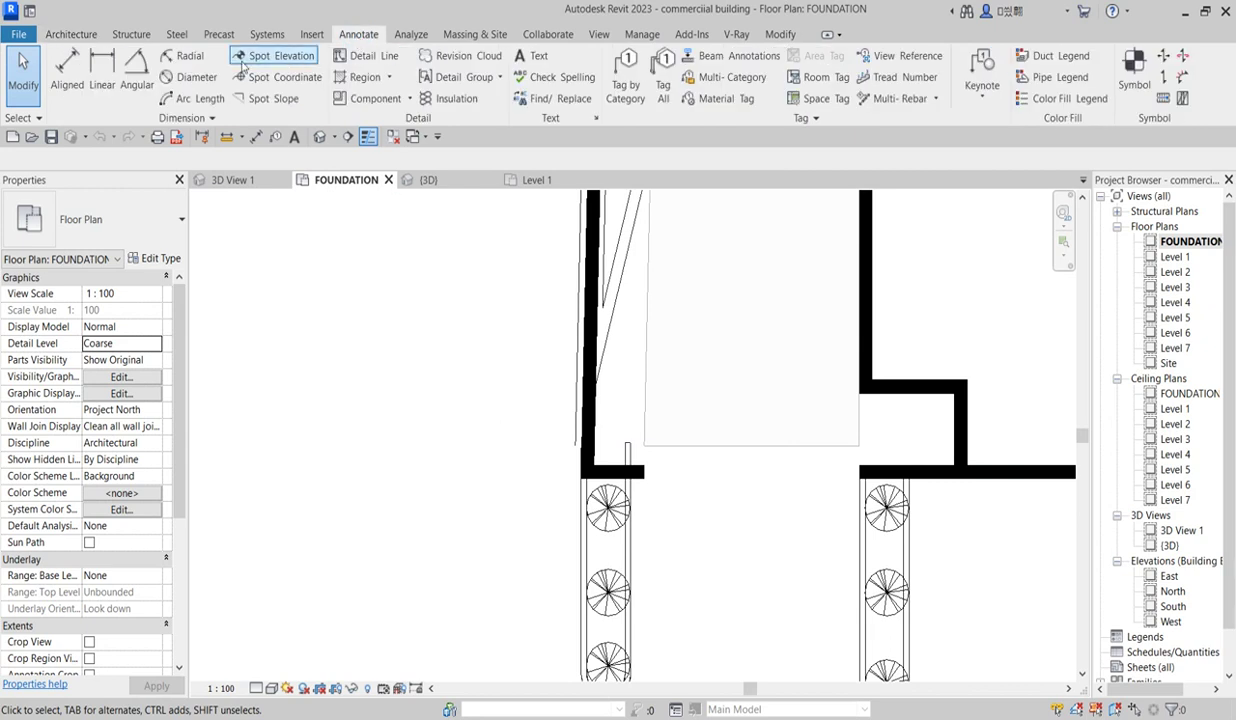
pyautogui.click(370, 57)
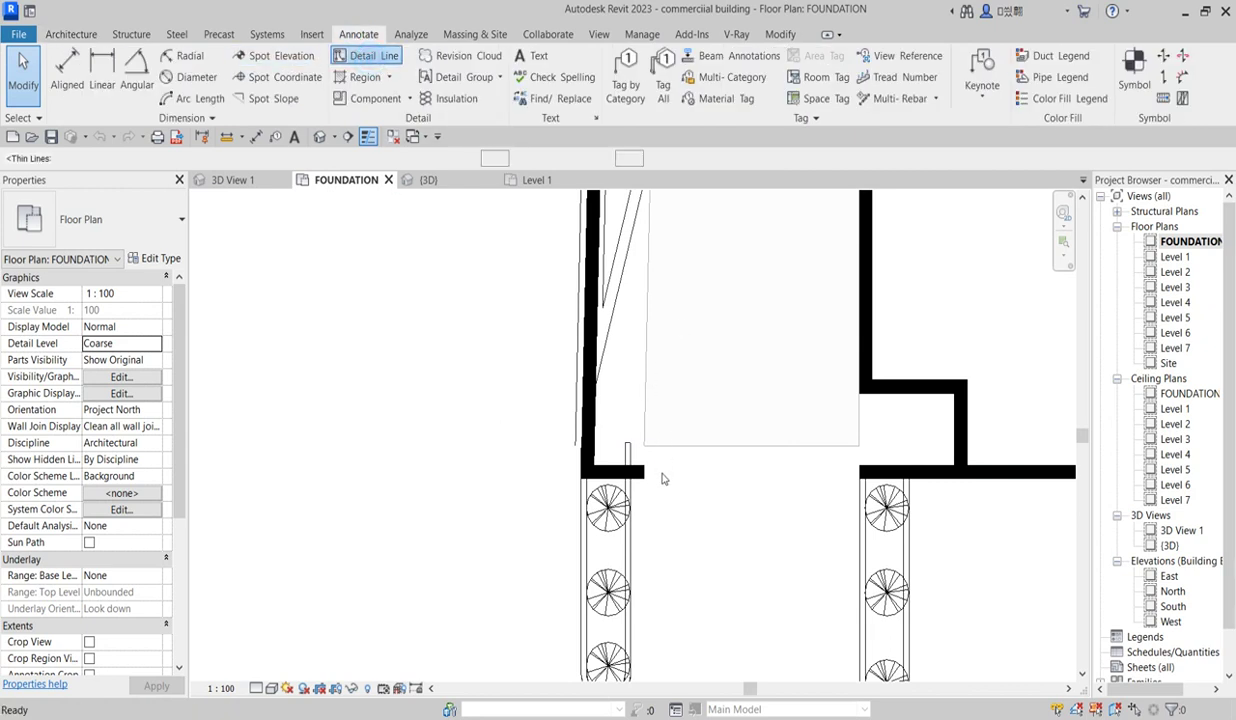
pyautogui.scroll(3, 660, 484)
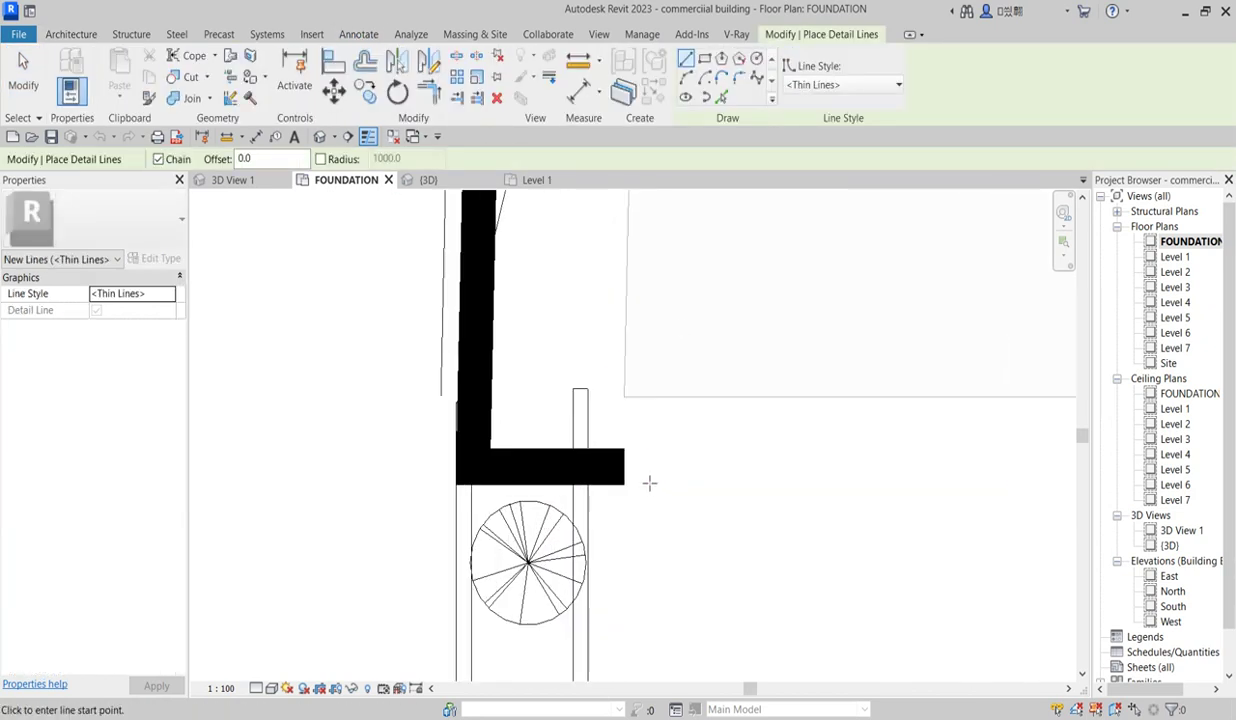
pyautogui.scroll(-2, 573, 466)
pyautogui.click(603, 467)
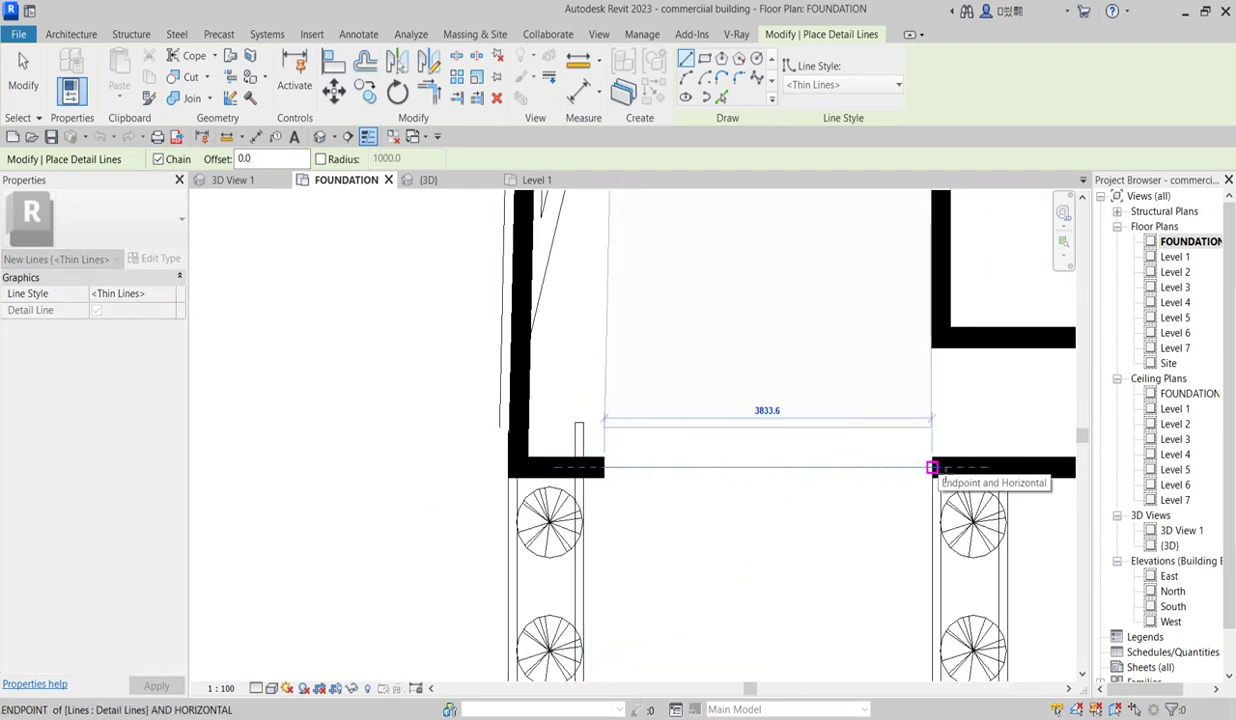
pyautogui.rightClick(854, 472)
pyautogui.click(891, 483)
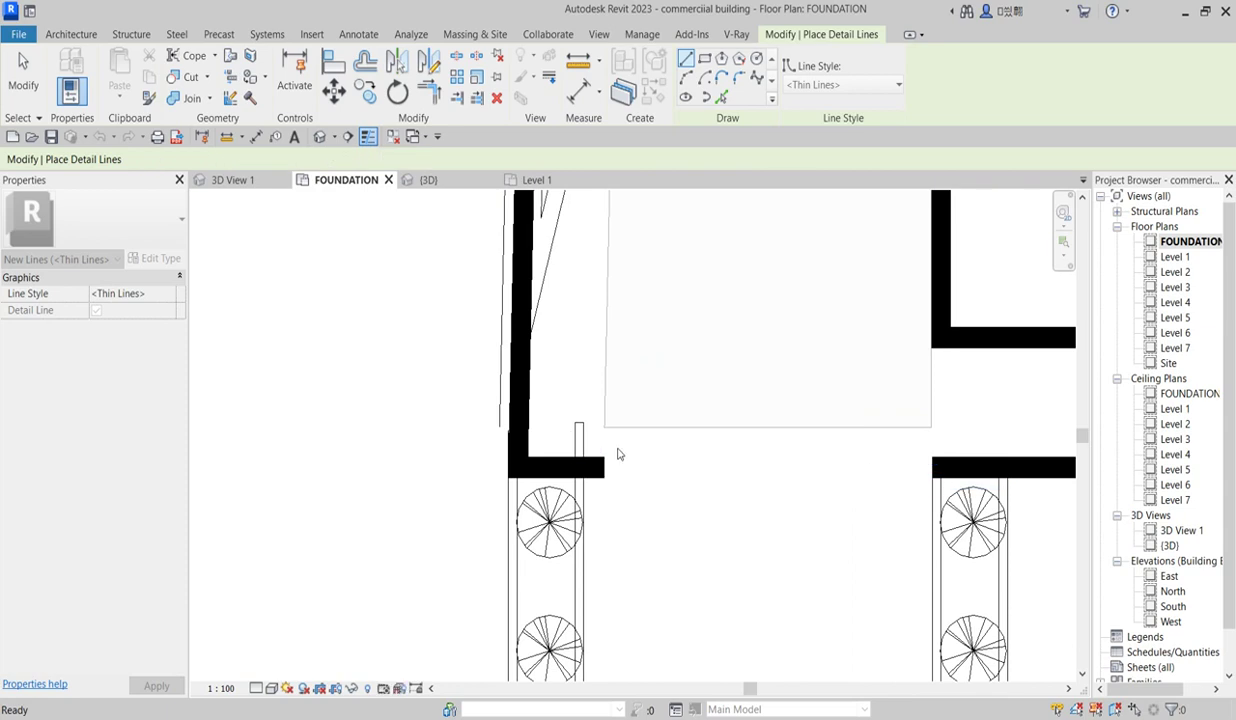
pyautogui.scroll(-2, 583, 445)
pyautogui.click(584, 432)
pyautogui.rightClick(649, 440)
pyautogui.click(705, 452)
pyautogui.moveTo(736, 495); pyautogui.dragTo(656, 474, button='middle')
pyautogui.scroll(-2, 575, 430)
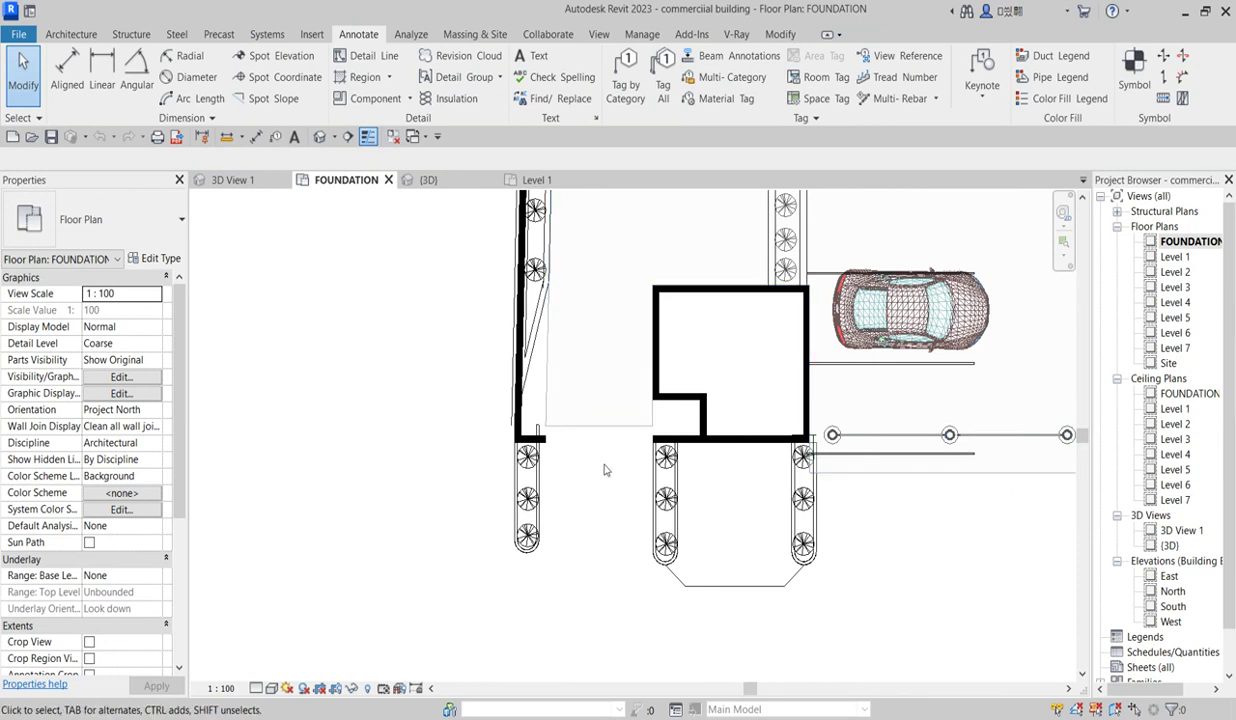
# - Open the South elevation and extend its crop region's left side beyond the boundary wall, leaving the crop boundary hidden
pyautogui.doubleClick(1172, 607)
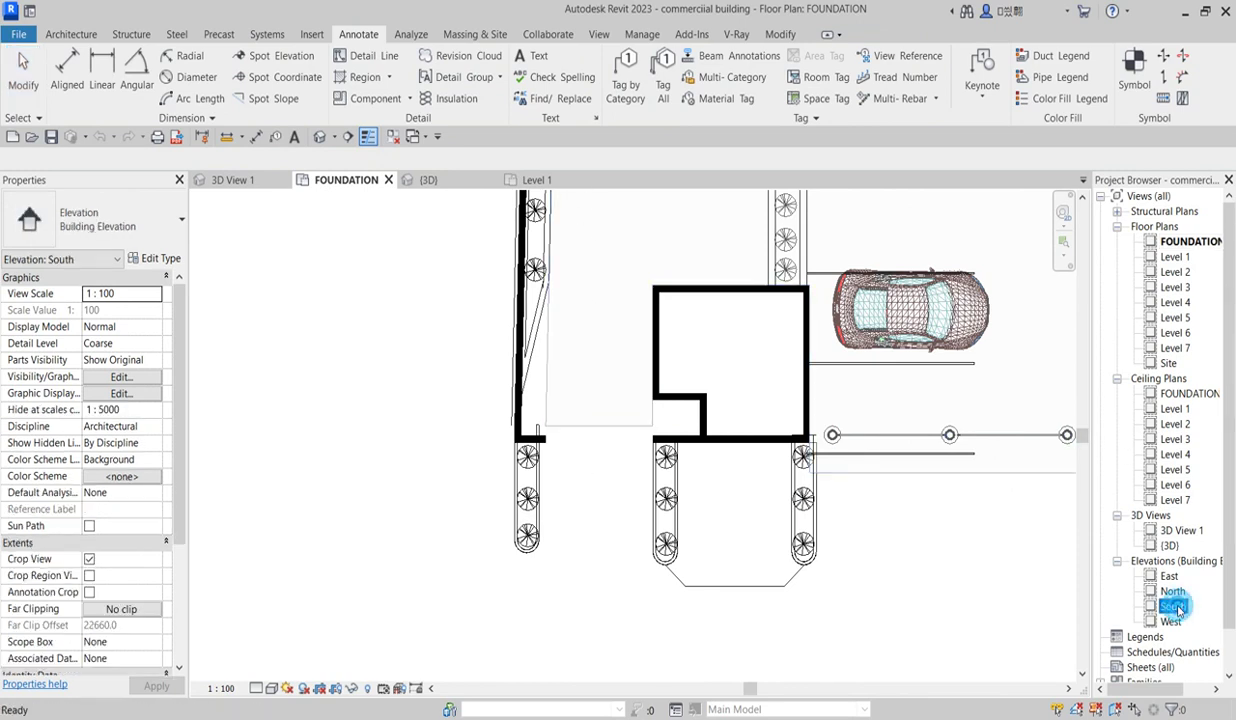
pyautogui.scroll(8, 447, 560)
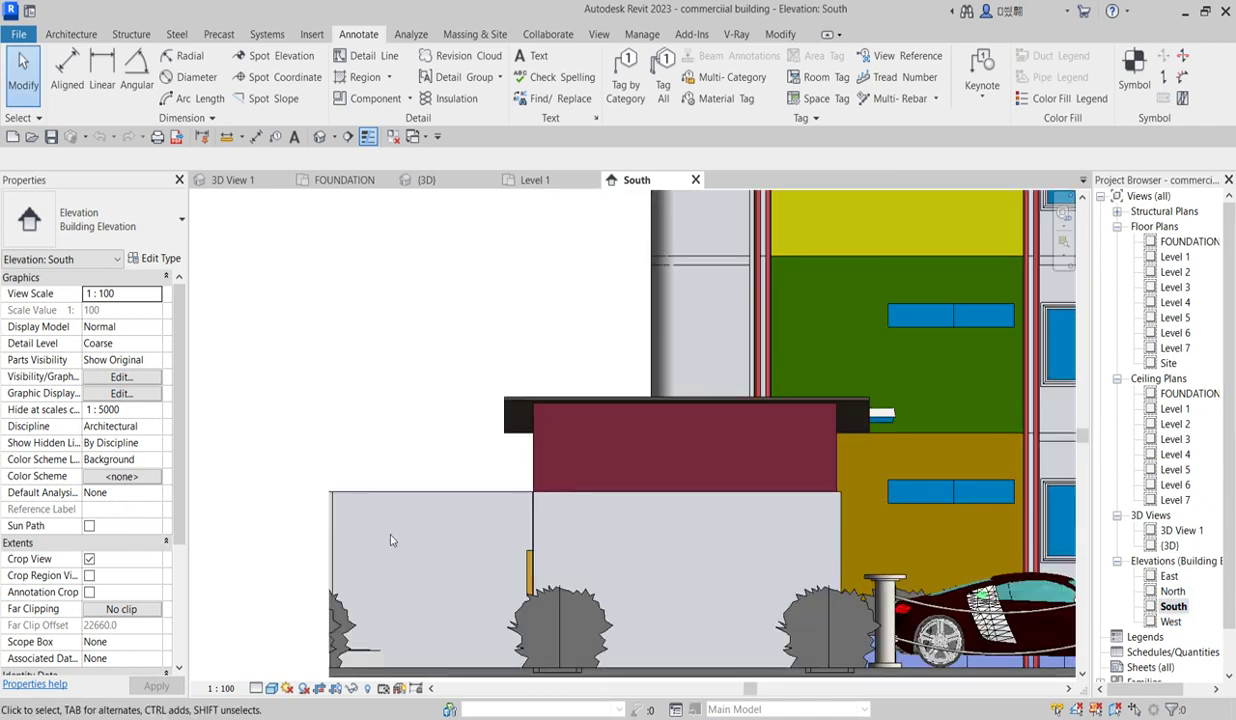
pyautogui.scroll(-5, 482, 492)
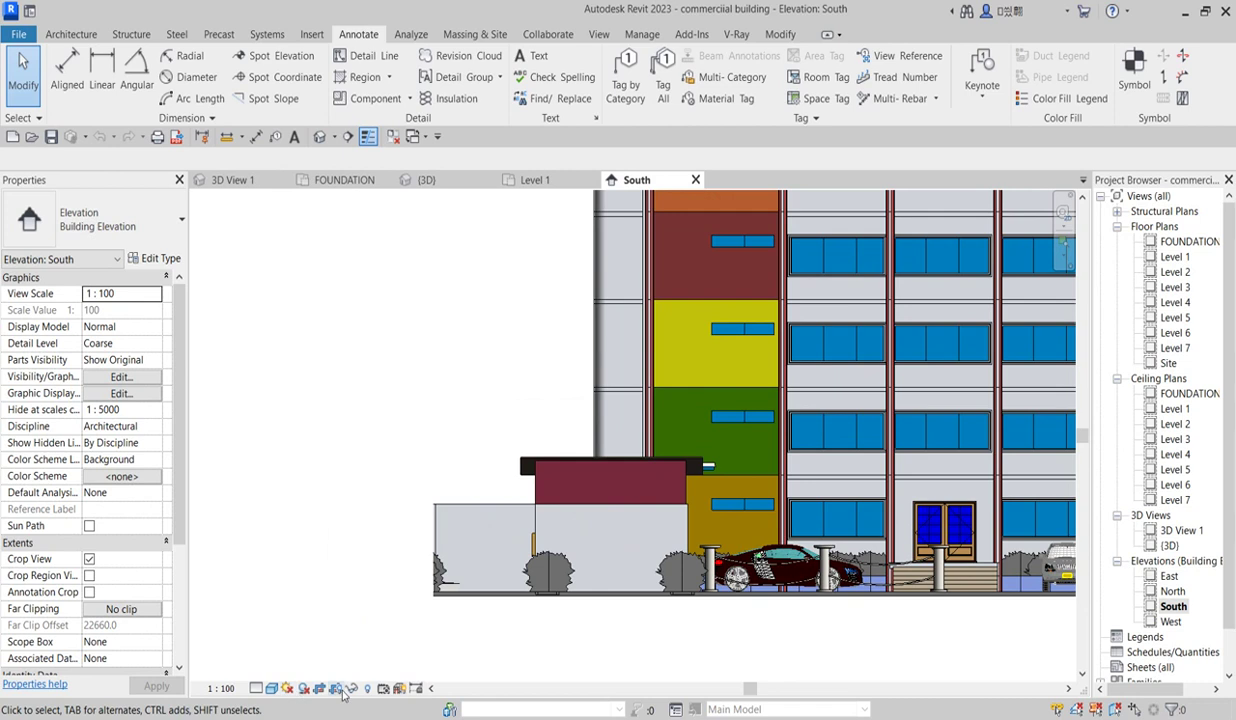
pyautogui.click(336, 689)
pyautogui.click(433, 481)
pyautogui.scroll(-2, 433, 481)
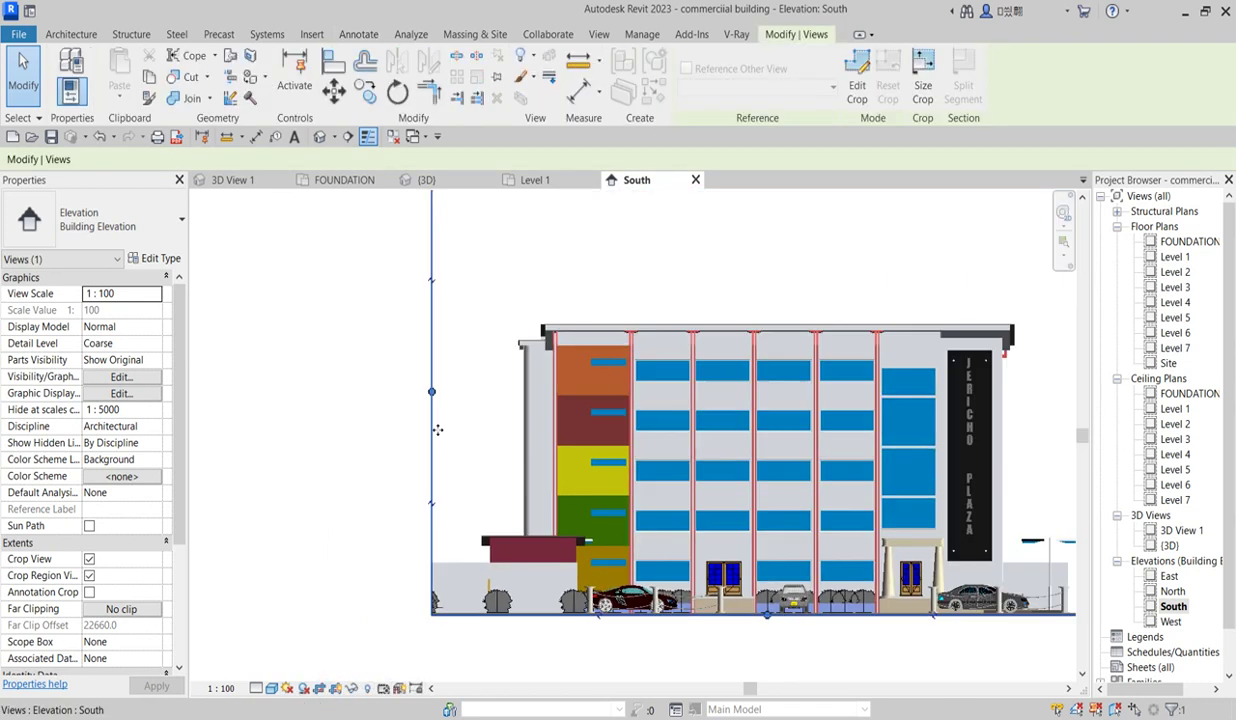
pyautogui.moveTo(431, 394); pyautogui.dragTo(403, 393)
pyautogui.scroll(3, 444, 580)
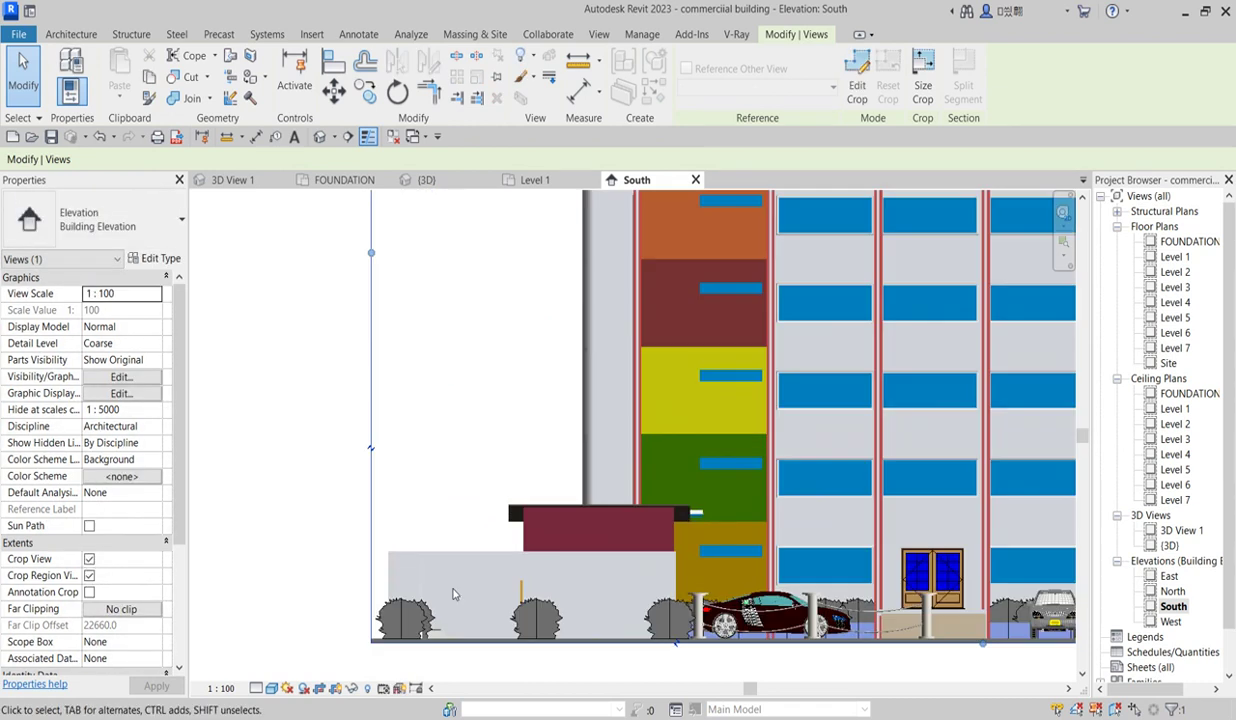
pyautogui.click(336, 689)
pyautogui.scroll(2, 481, 596)
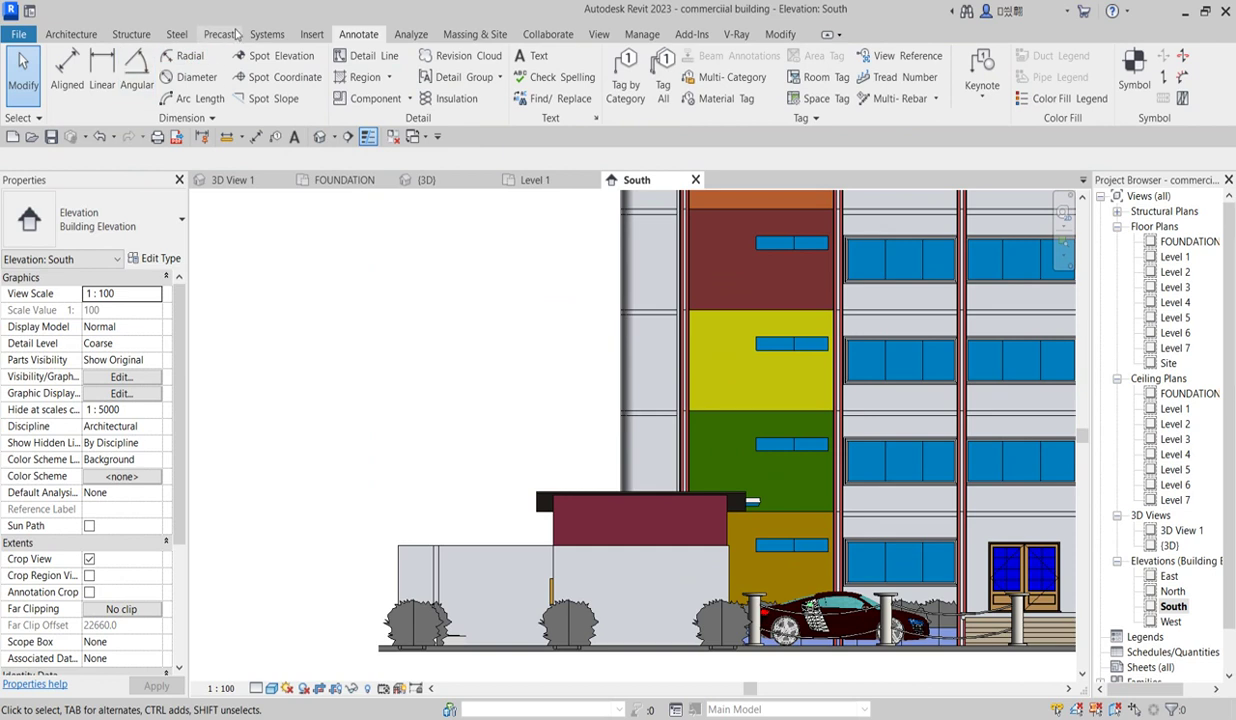
# - Start an in-place model in the Casework category and enter its name
pyautogui.click(70, 34)
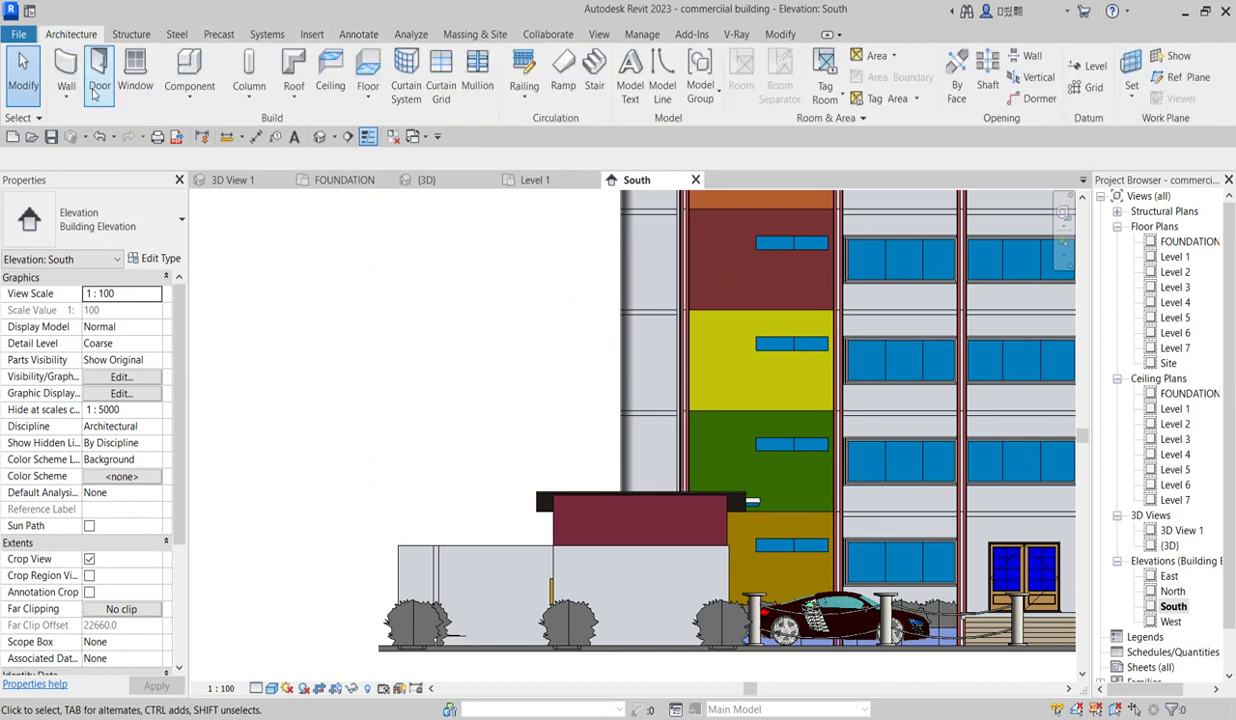
pyautogui.click(194, 91)
pyautogui.click(209, 164)
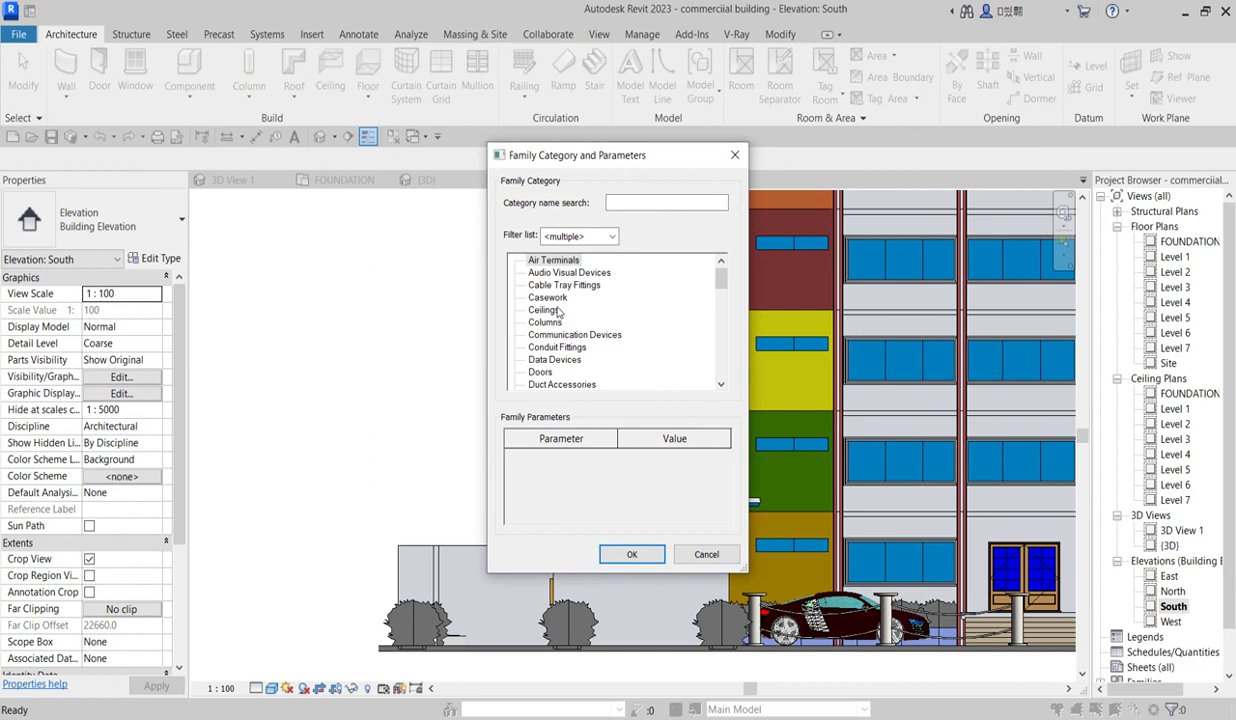
pyautogui.click(560, 298)
pyautogui.doubleClick(560, 298)
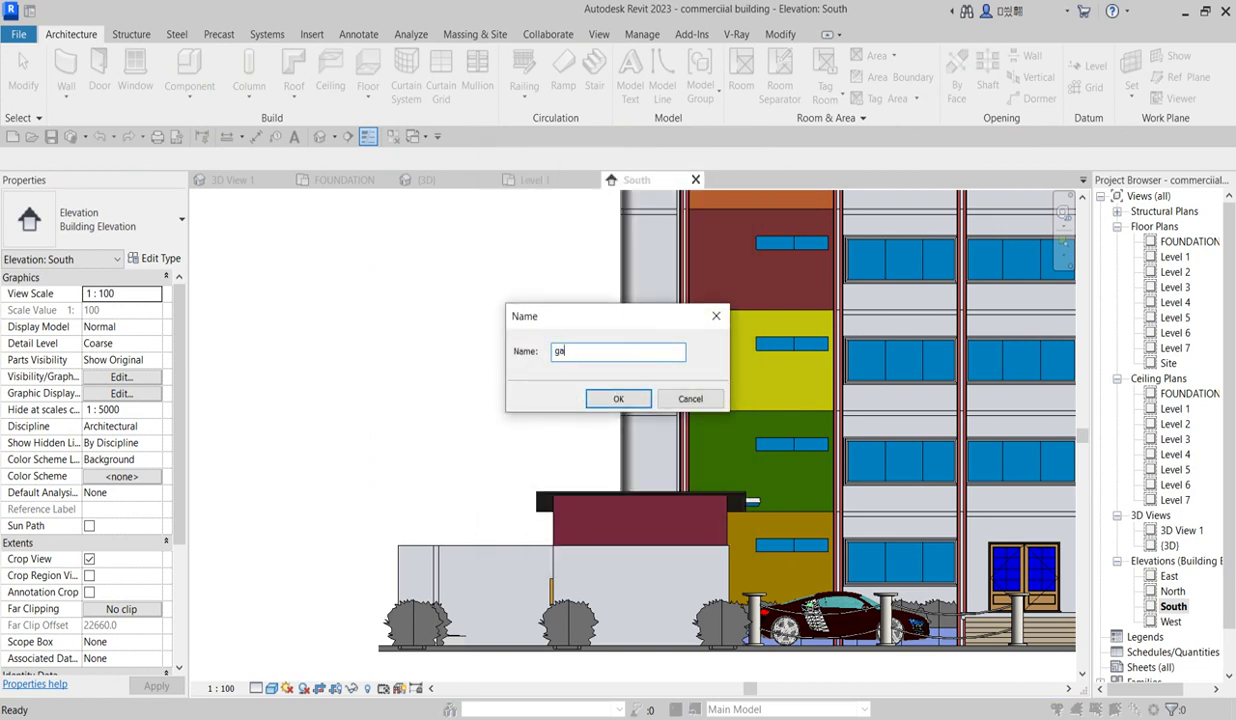
pyautogui.click(618, 398)
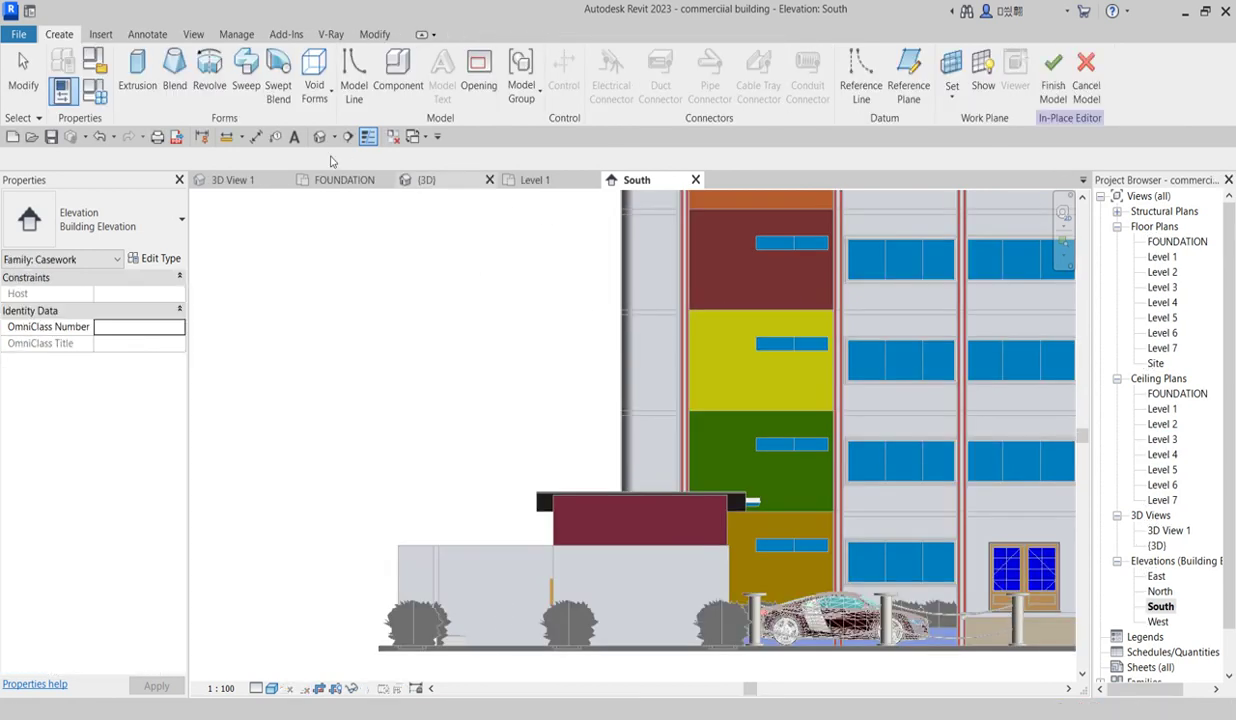
# - Start an Extrusion and pick the gatehouse's front wall face as its work plane
pyautogui.click(140, 85)
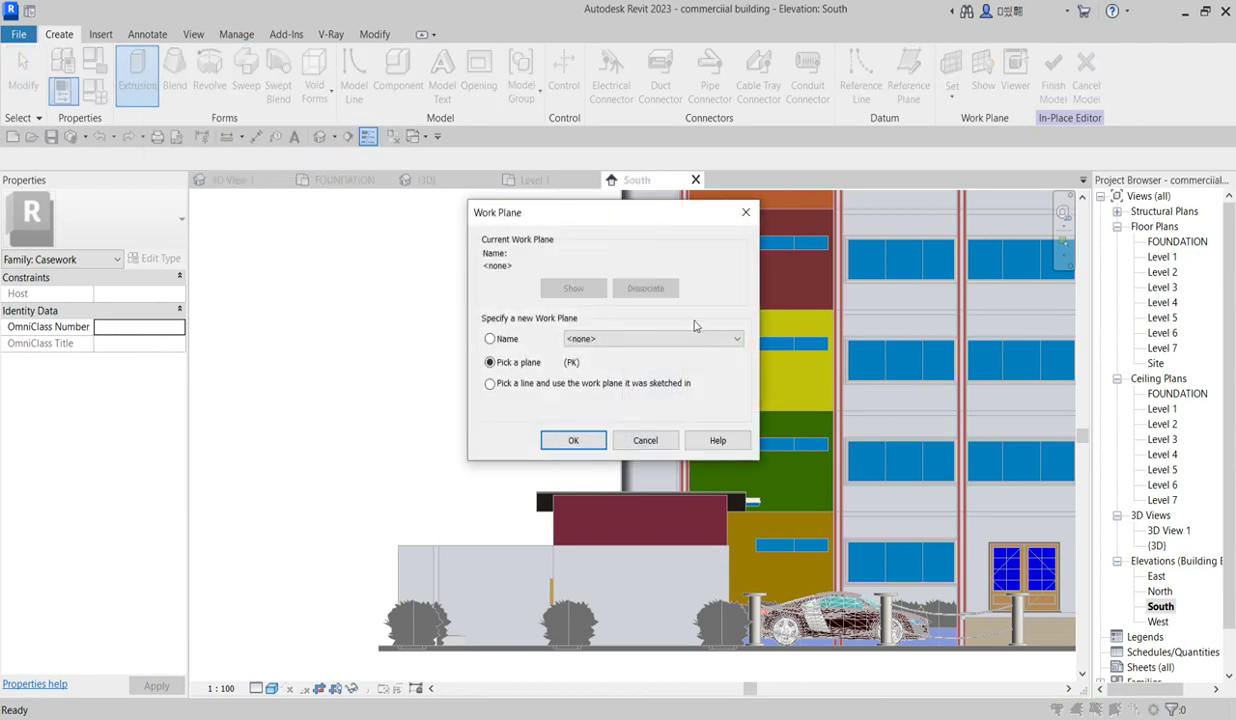
pyautogui.click(729, 344)
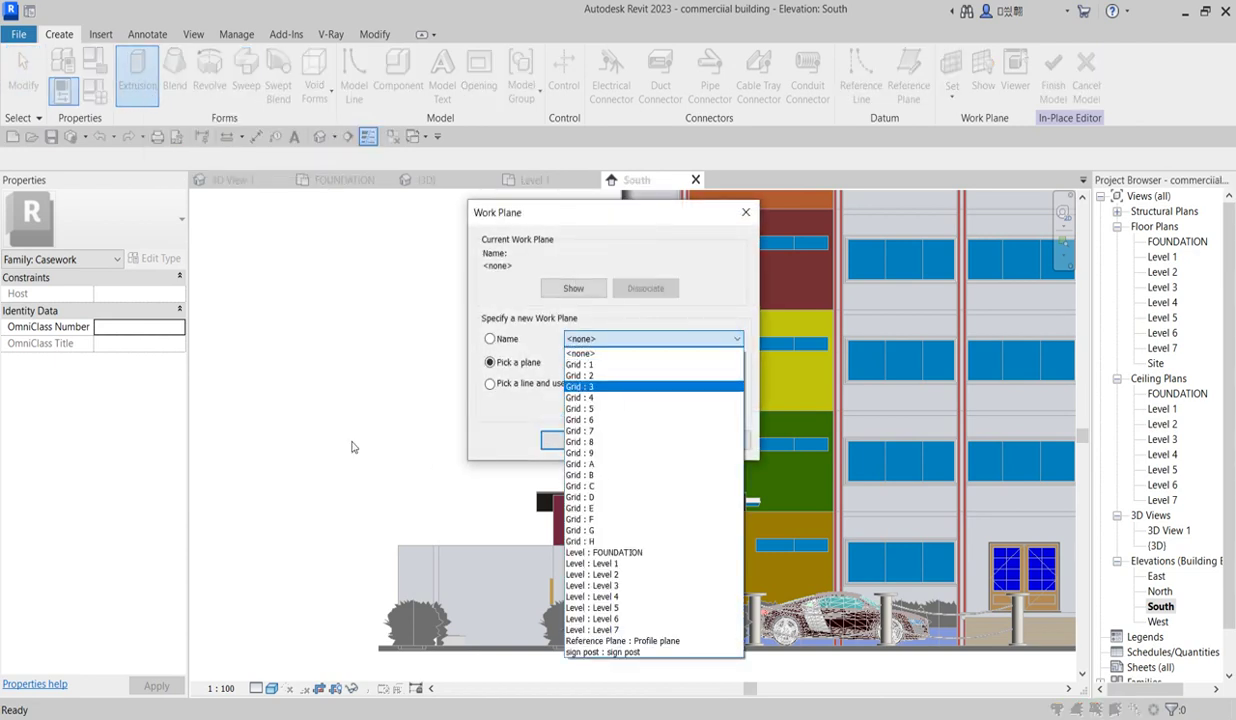
pyautogui.click(281, 440)
pyautogui.click(567, 441)
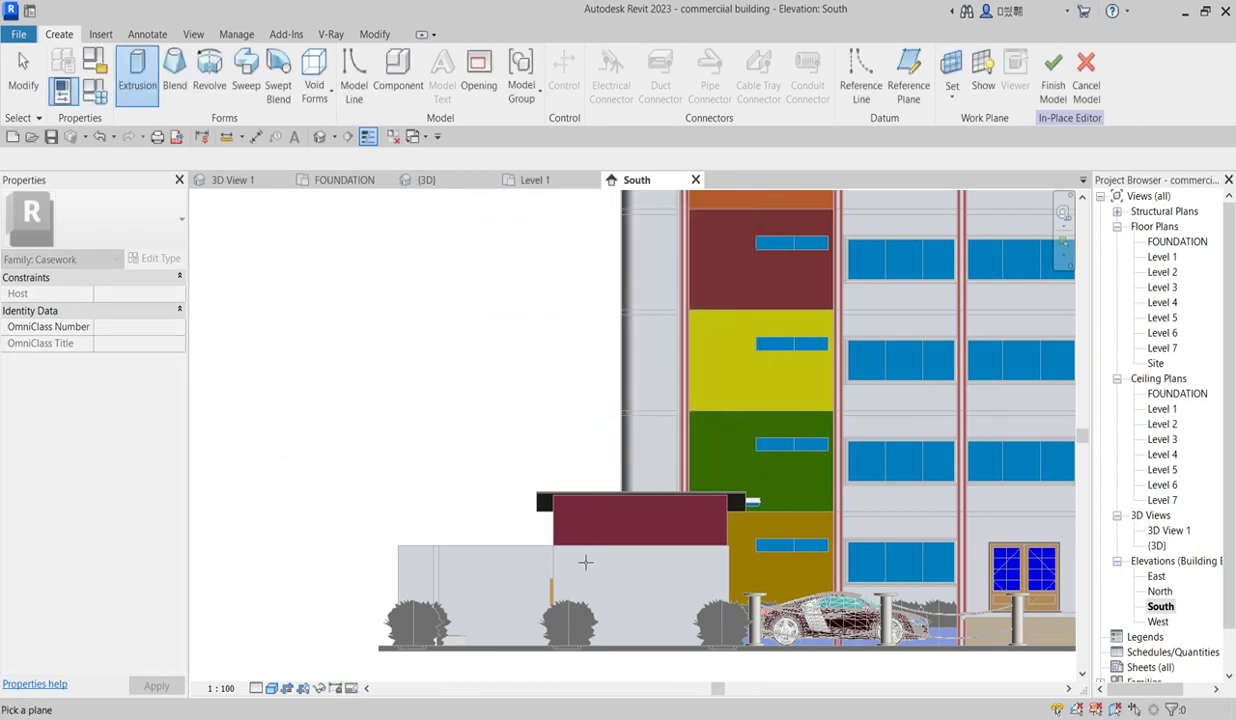
pyautogui.scroll(3, 568, 559)
pyautogui.click(577, 541)
# - Sketch a closed rectangular profile across the entrance gap from the ground line, about 3667 mm wide and 2500 mm high
pyautogui.scroll(-4, 463, 579)
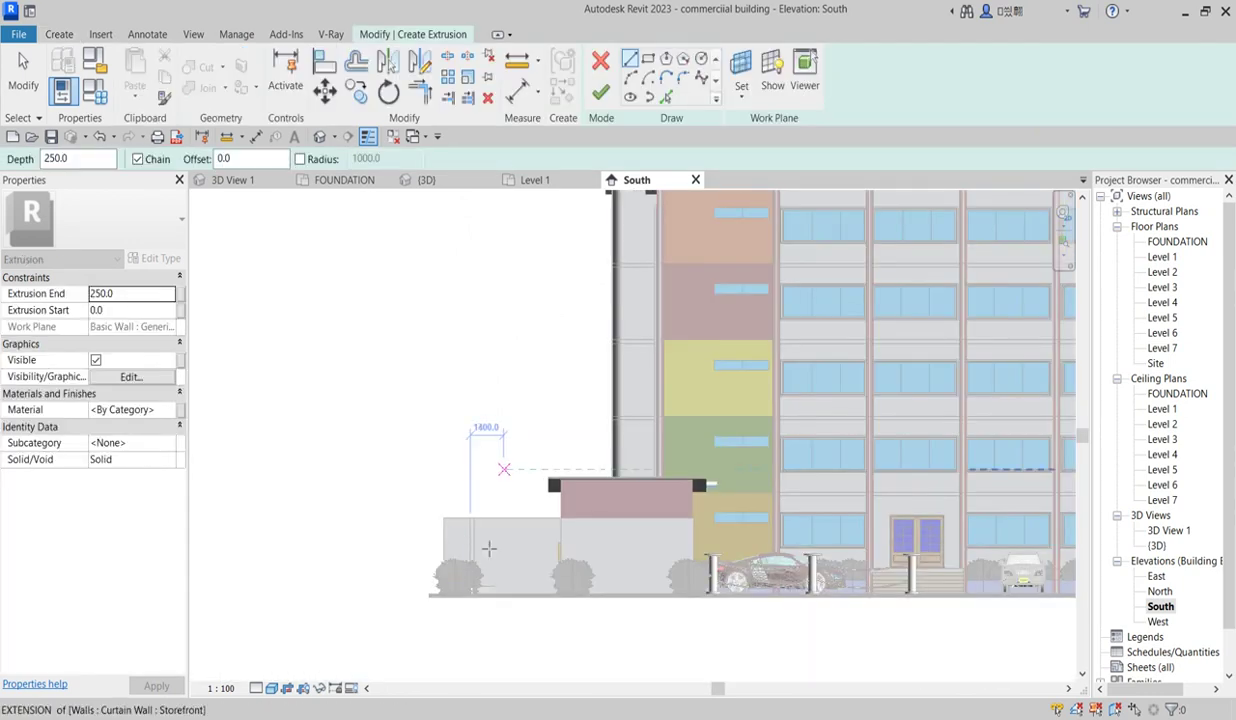
pyautogui.scroll(2, 491, 612)
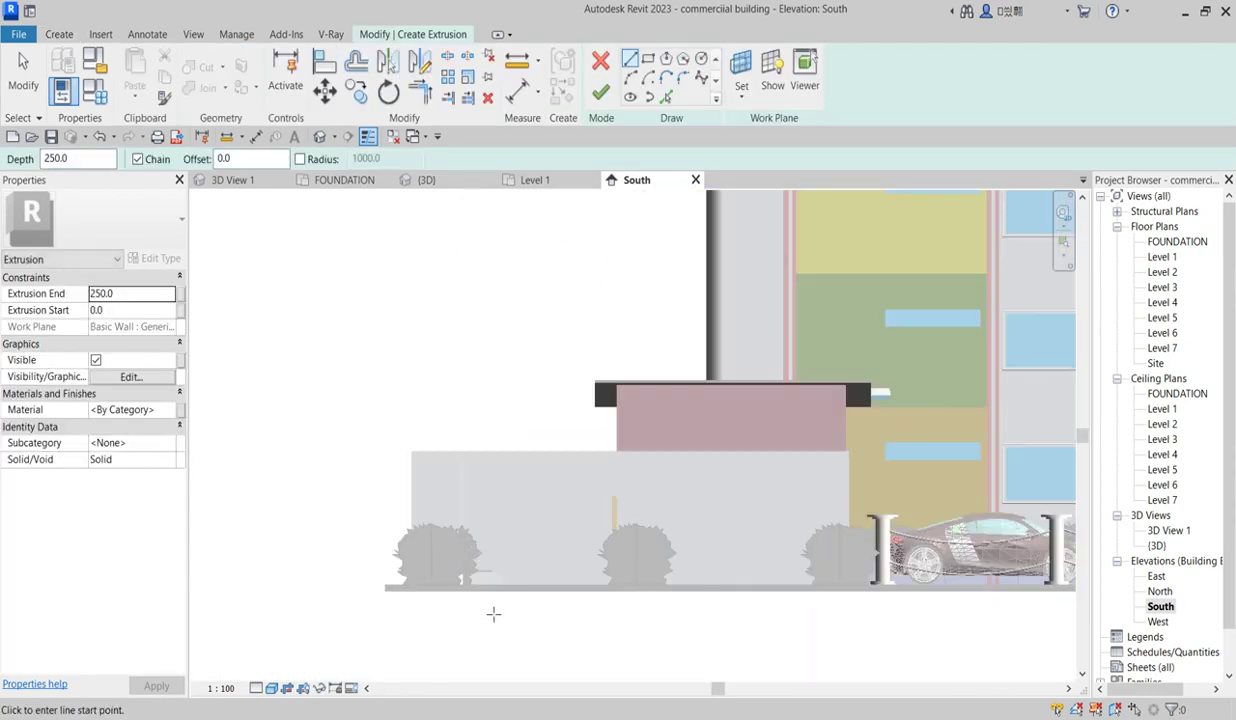
pyautogui.scroll(3, 478, 570)
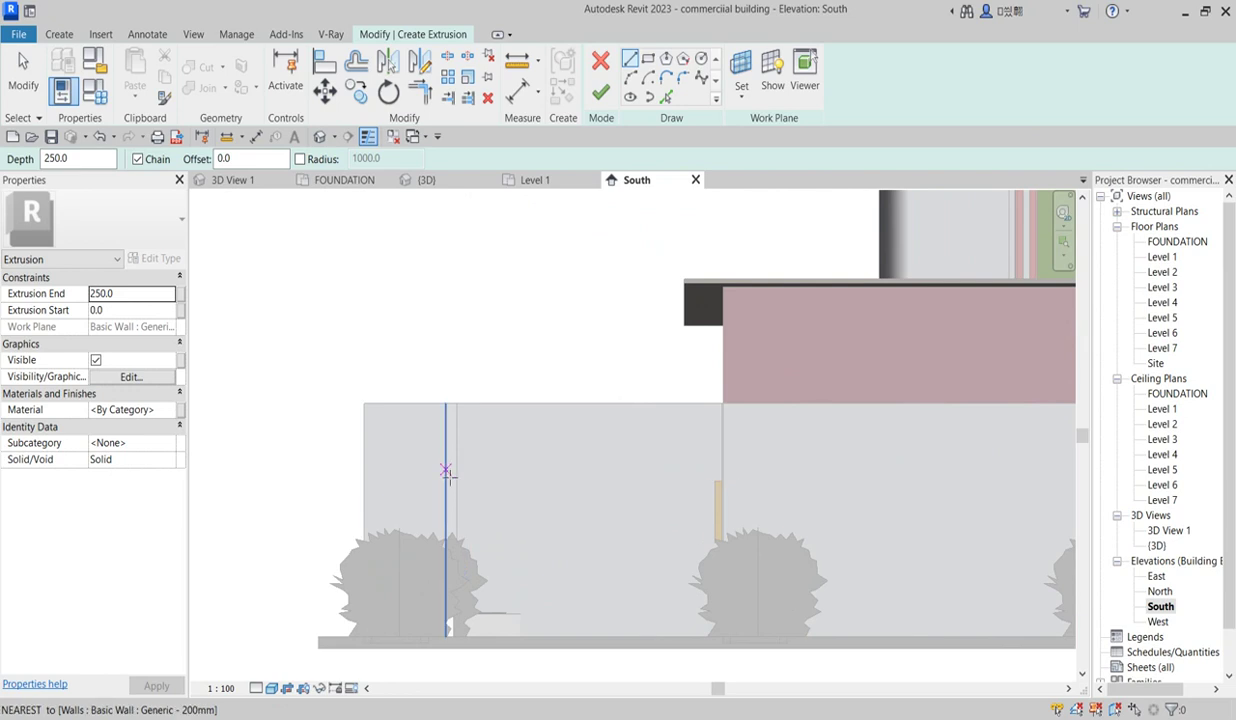
pyautogui.click(452, 647)
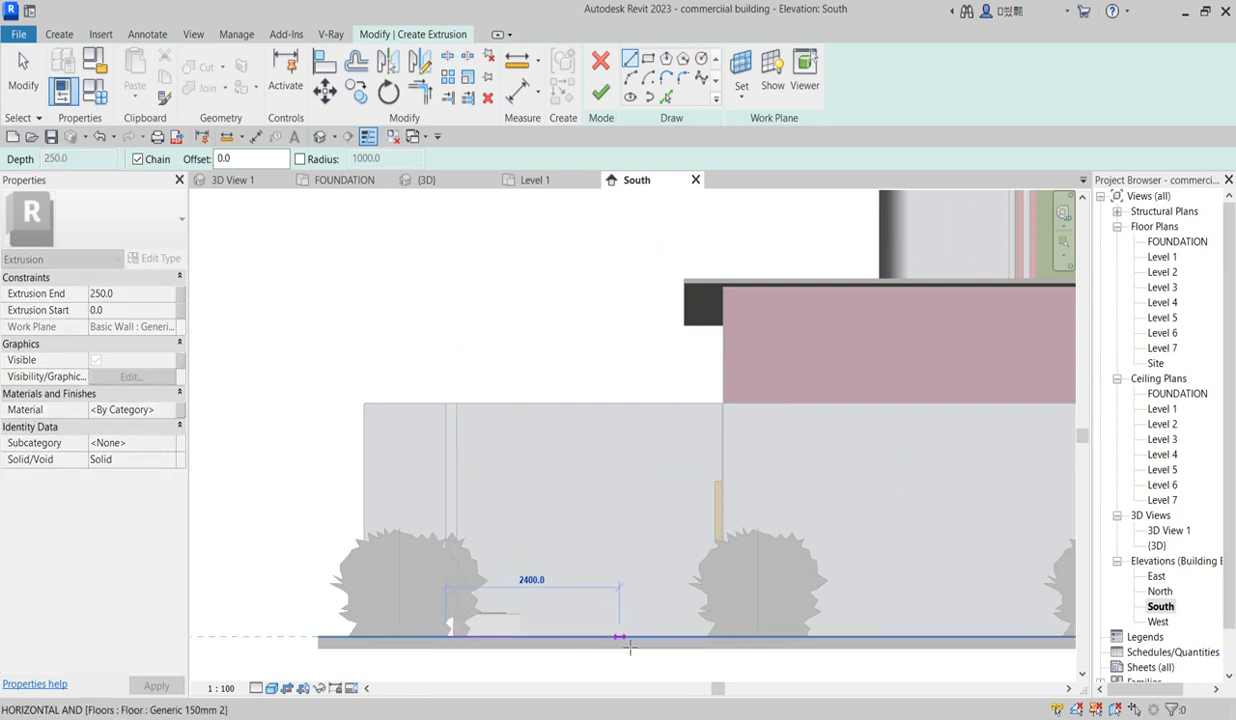
pyautogui.click(722, 637)
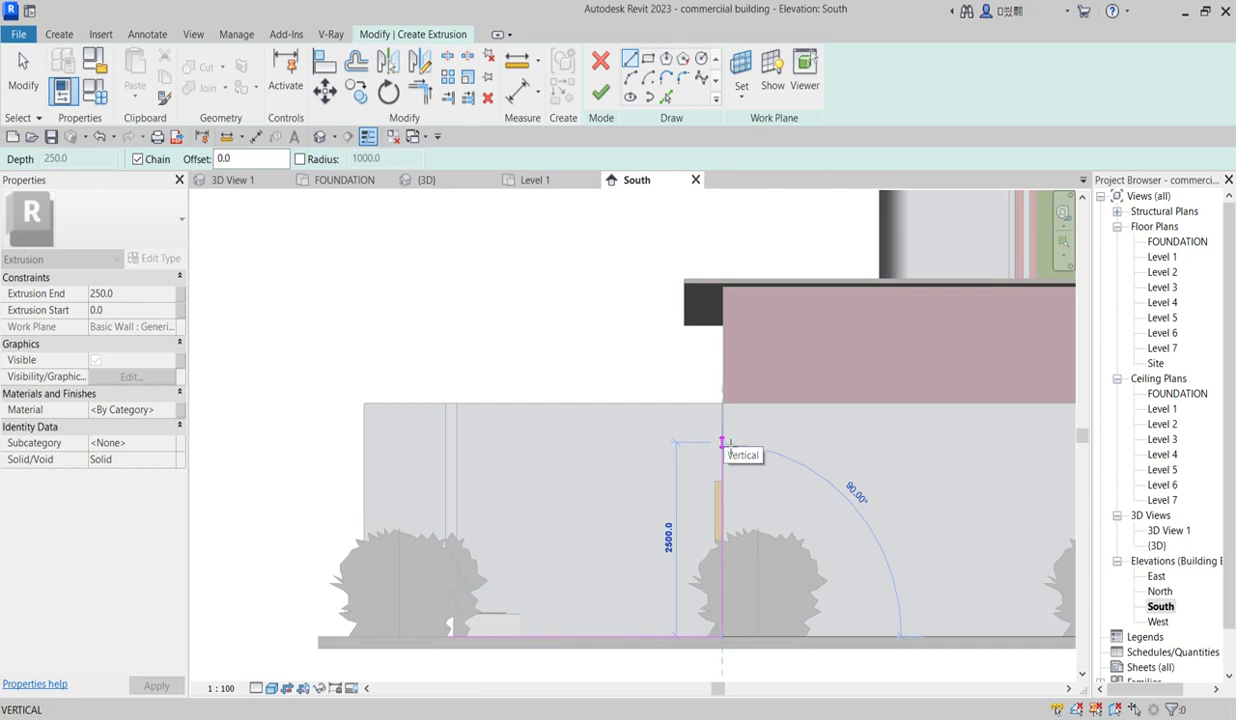
pyautogui.click(722, 442)
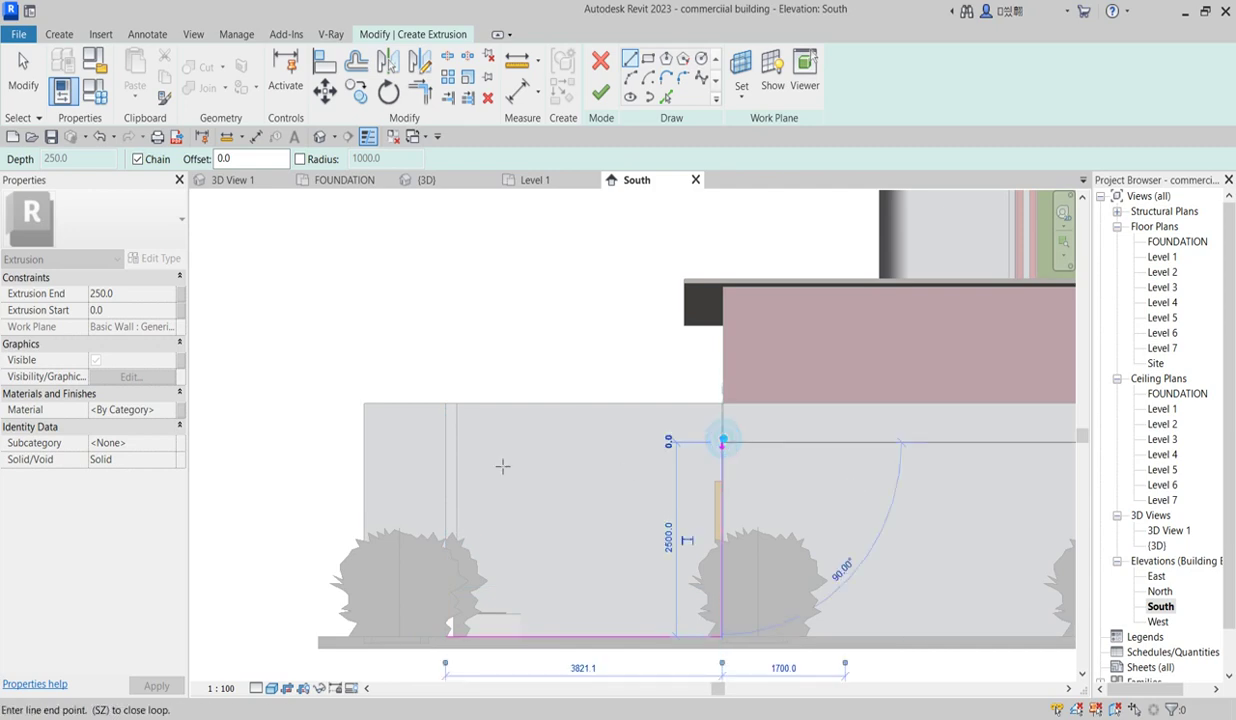
pyautogui.click(456, 442)
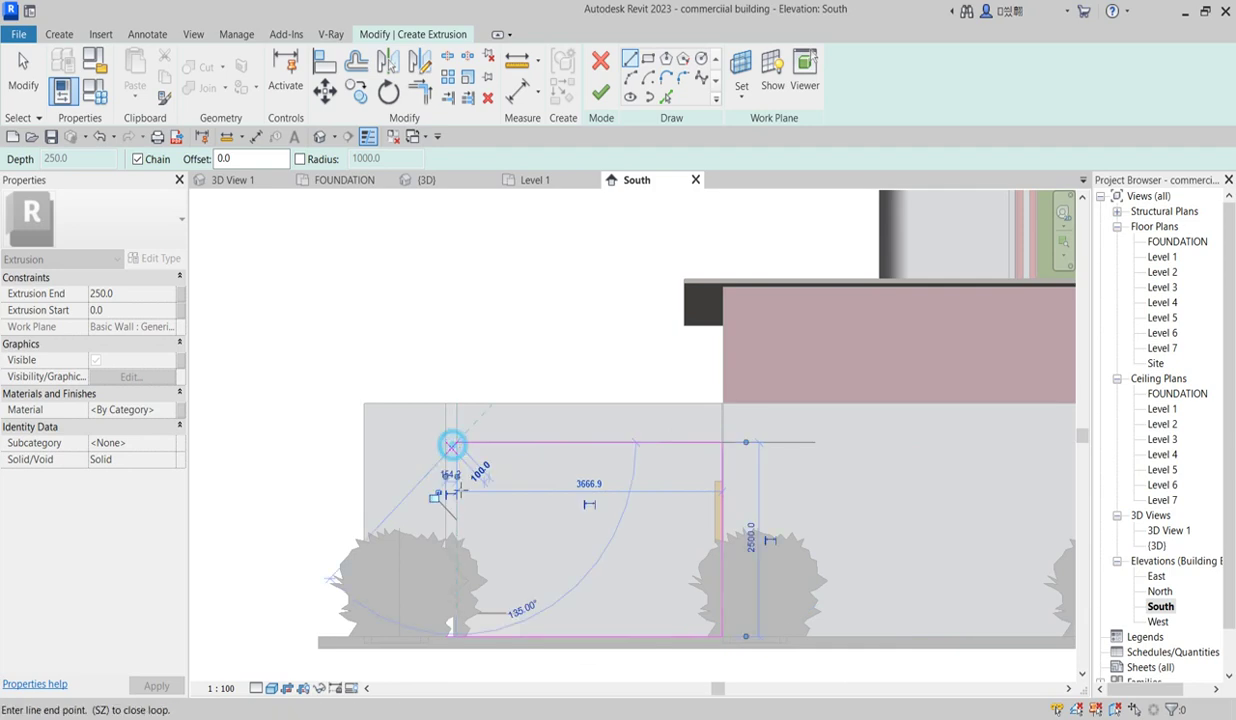
pyautogui.click(456, 637)
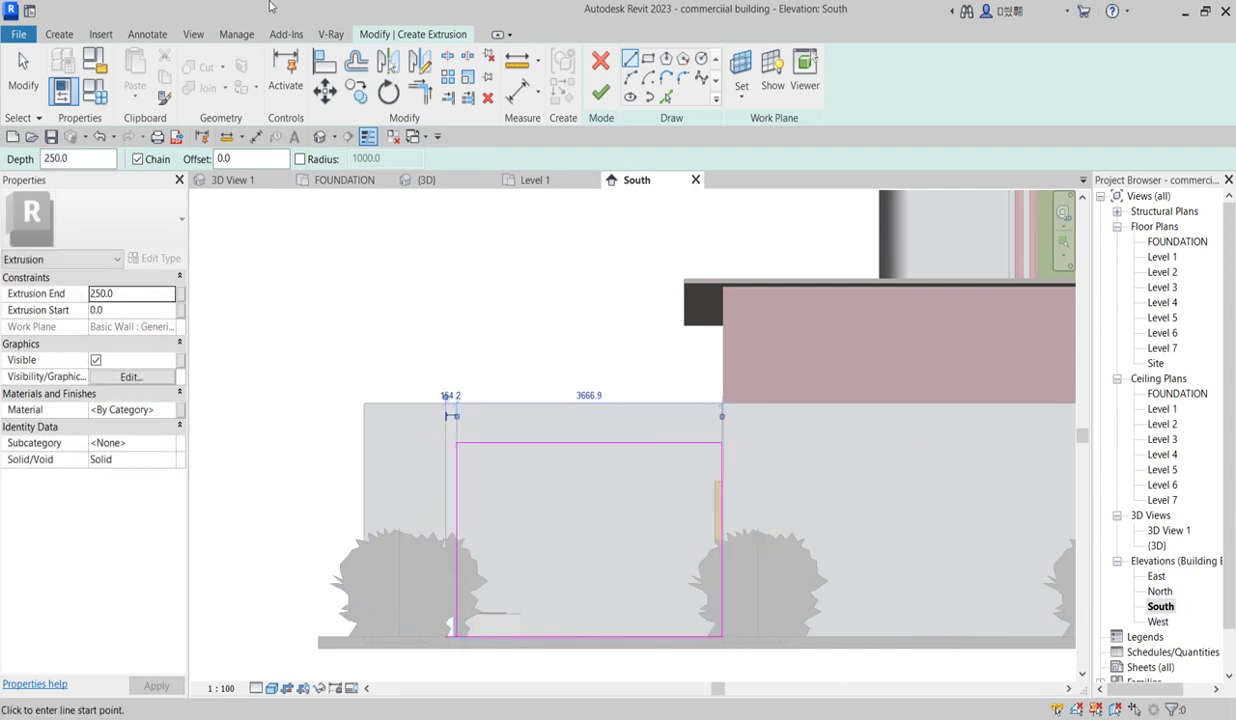
# - Align the profile's left edge with the outer vertical edge of the adjoining boundary wall
pyautogui.click(333, 63)
pyautogui.click(446, 505)
pyautogui.click(456, 505)
pyautogui.scroll(2, 480, 645)
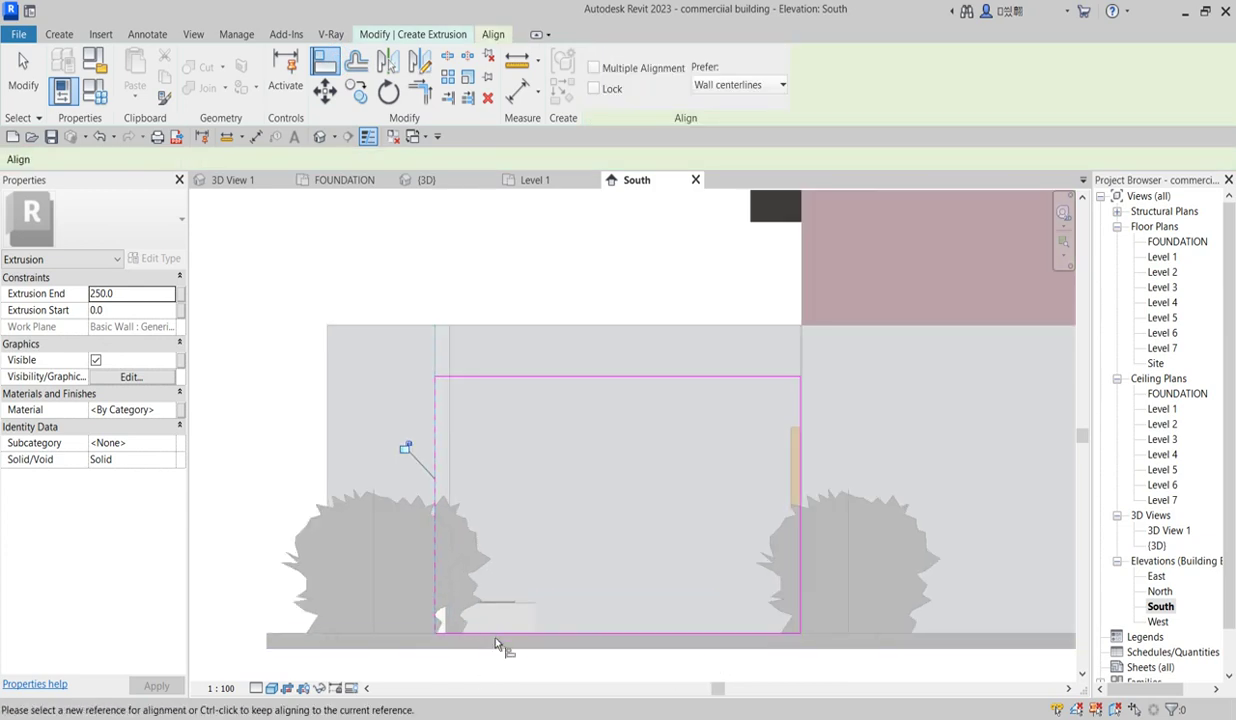
pyautogui.scroll(-2, 510, 565)
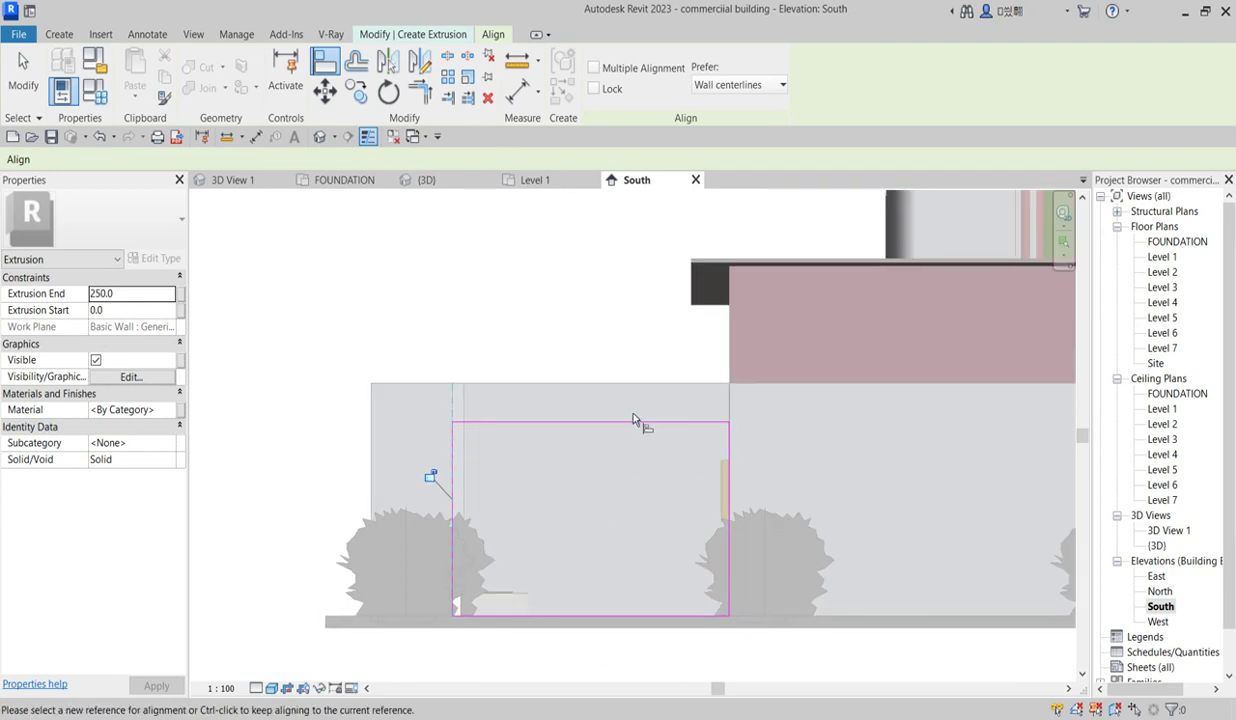
pyautogui.rightClick(564, 346)
pyautogui.click(600, 349)
pyautogui.rightClick(591, 370)
pyautogui.click(625, 377)
# - Sketch two full-height vertical lines about 100 mm apart inside the rectangular profile, the nearer about 1200 mm from its gatehouse-side edge
pyautogui.click(596, 422)
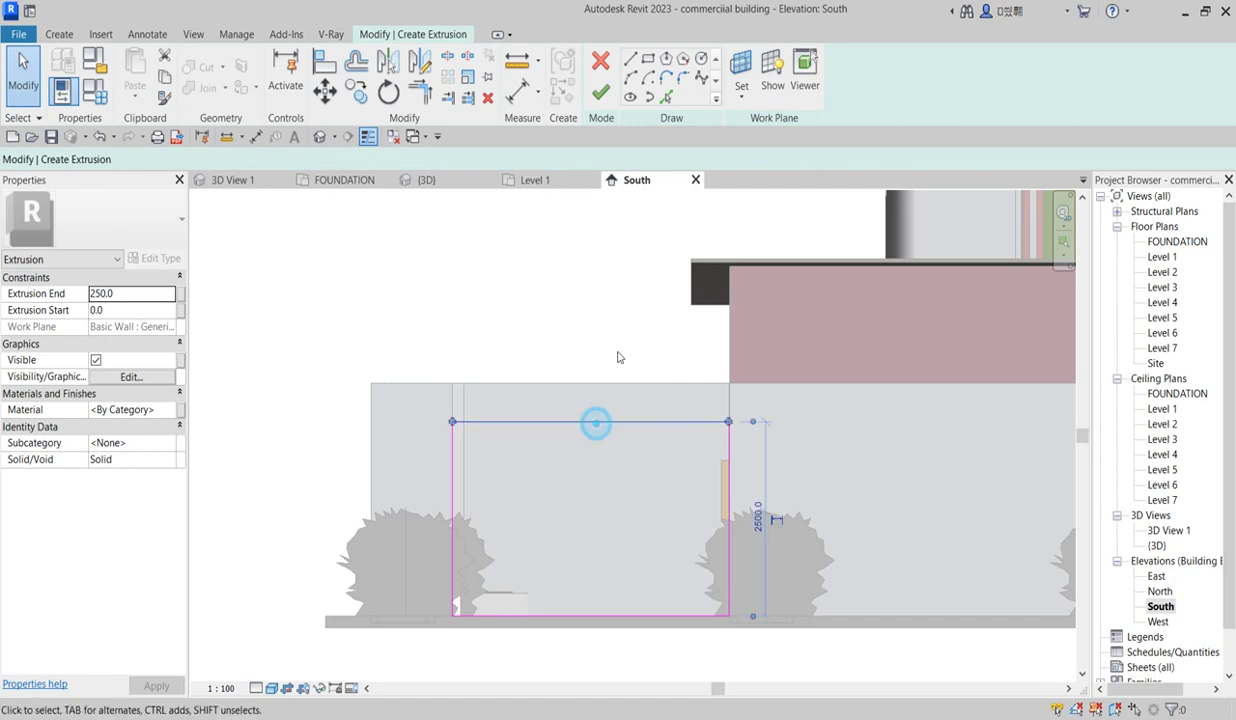
pyautogui.click(630, 59)
pyautogui.click(635, 427)
pyautogui.click(636, 609)
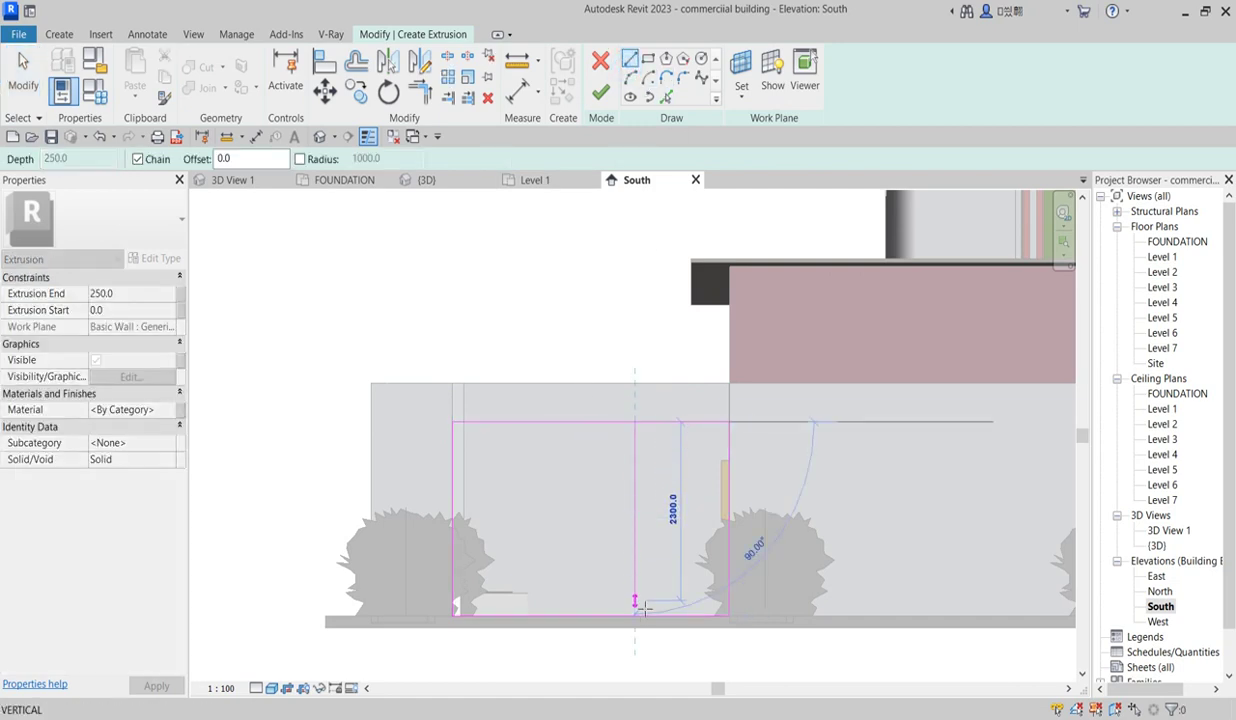
pyautogui.press('Escape')
pyautogui.scroll(3, 680, 448)
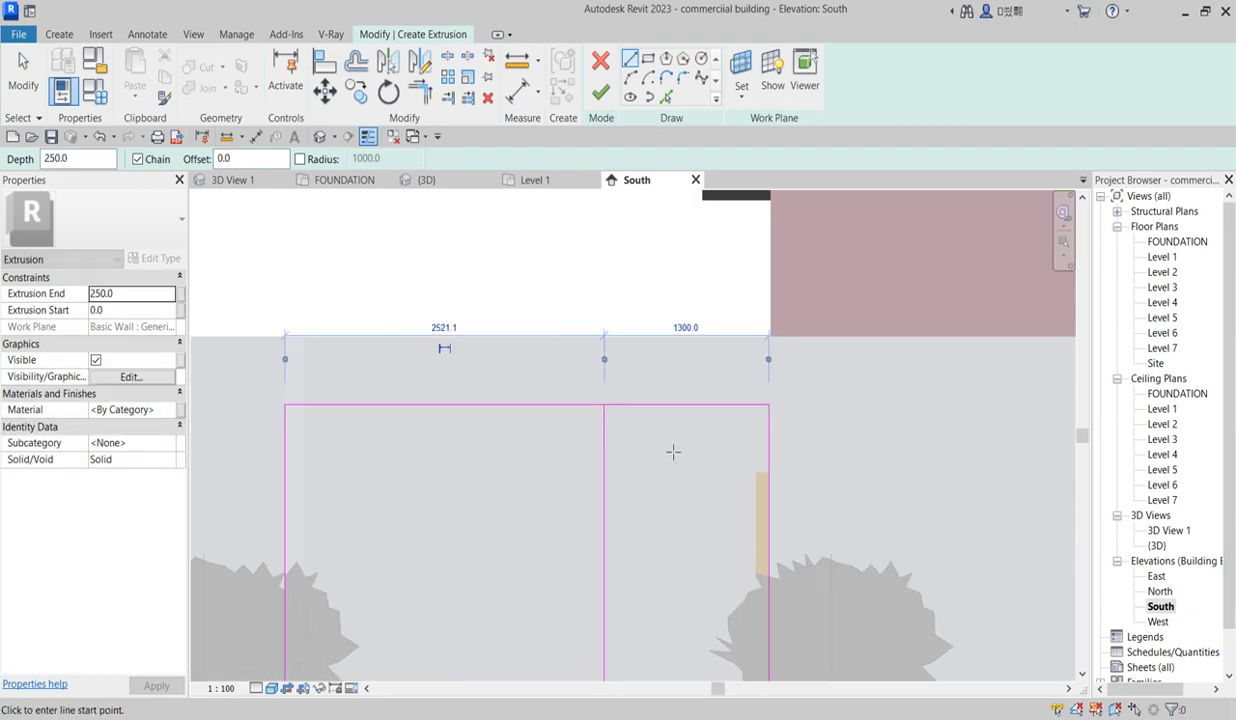
pyautogui.click(618, 405)
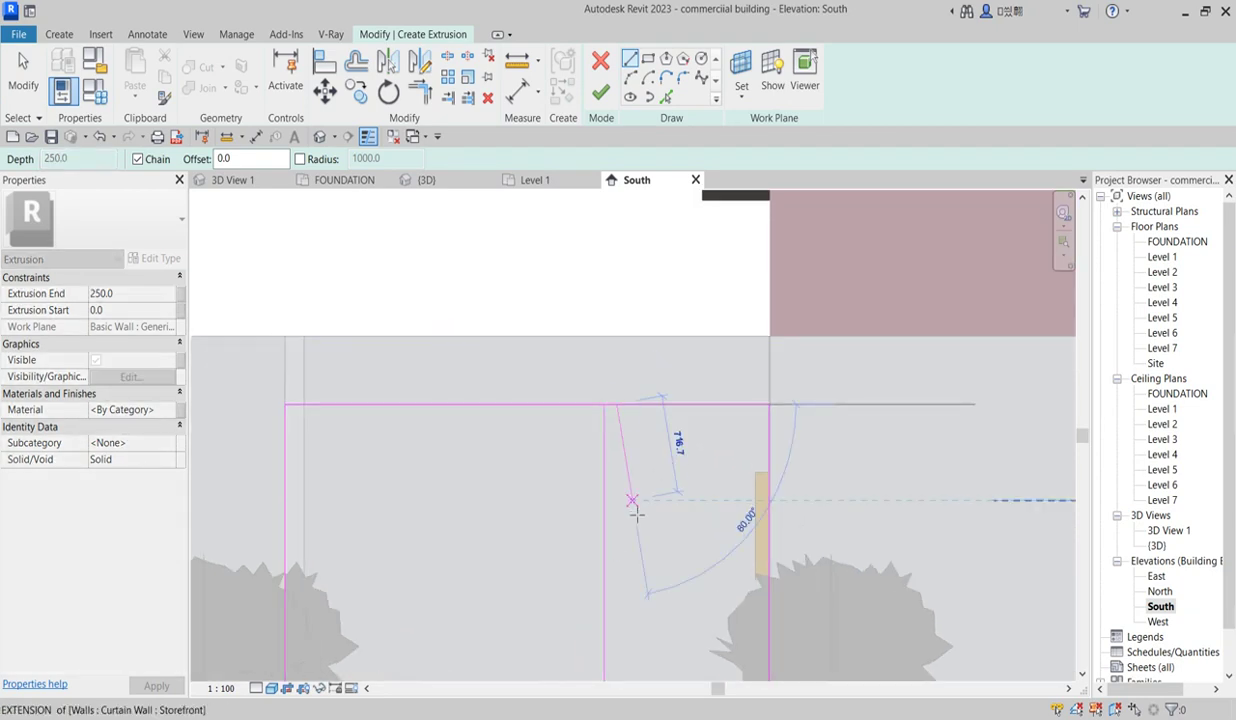
pyautogui.scroll(-3, 660, 522)
pyautogui.click(624, 613)
pyautogui.press('Escape')
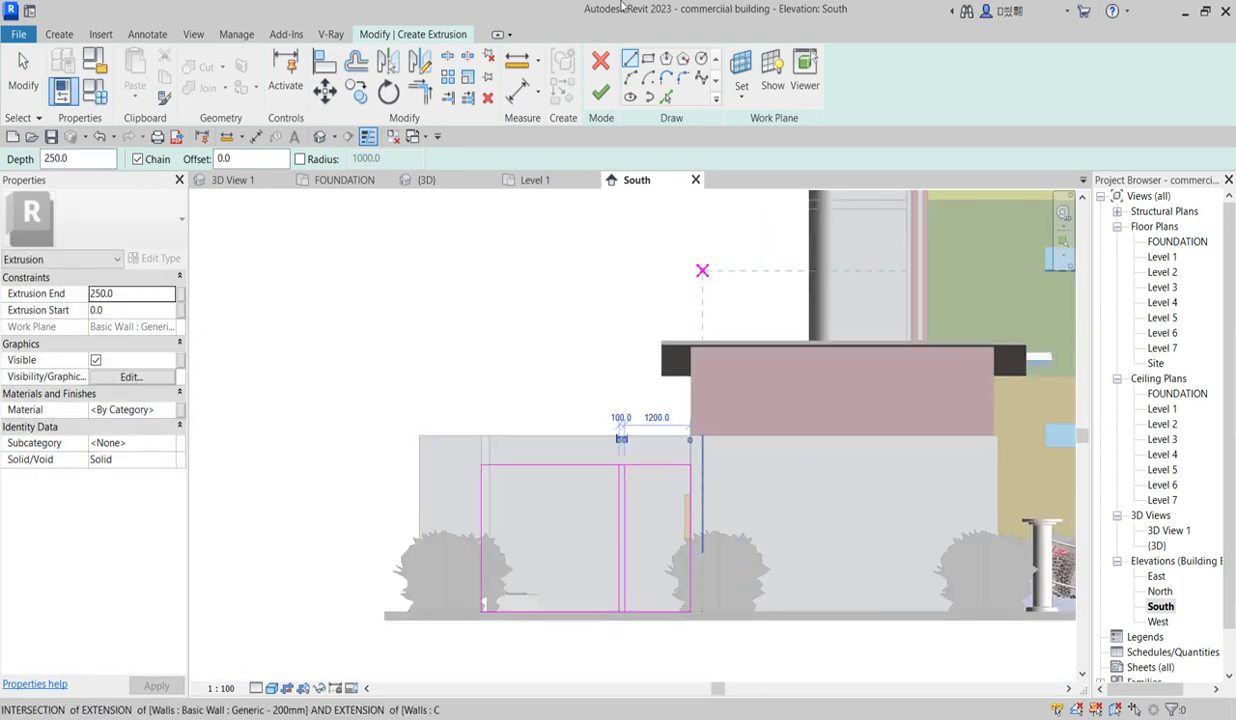
# - Place an aligned dimension between the right-hand inner vertical line and the profile's gatehouse-side edge
pyautogui.click(519, 90)
pyautogui.scroll(2, 714, 488)
pyautogui.click(668, 480)
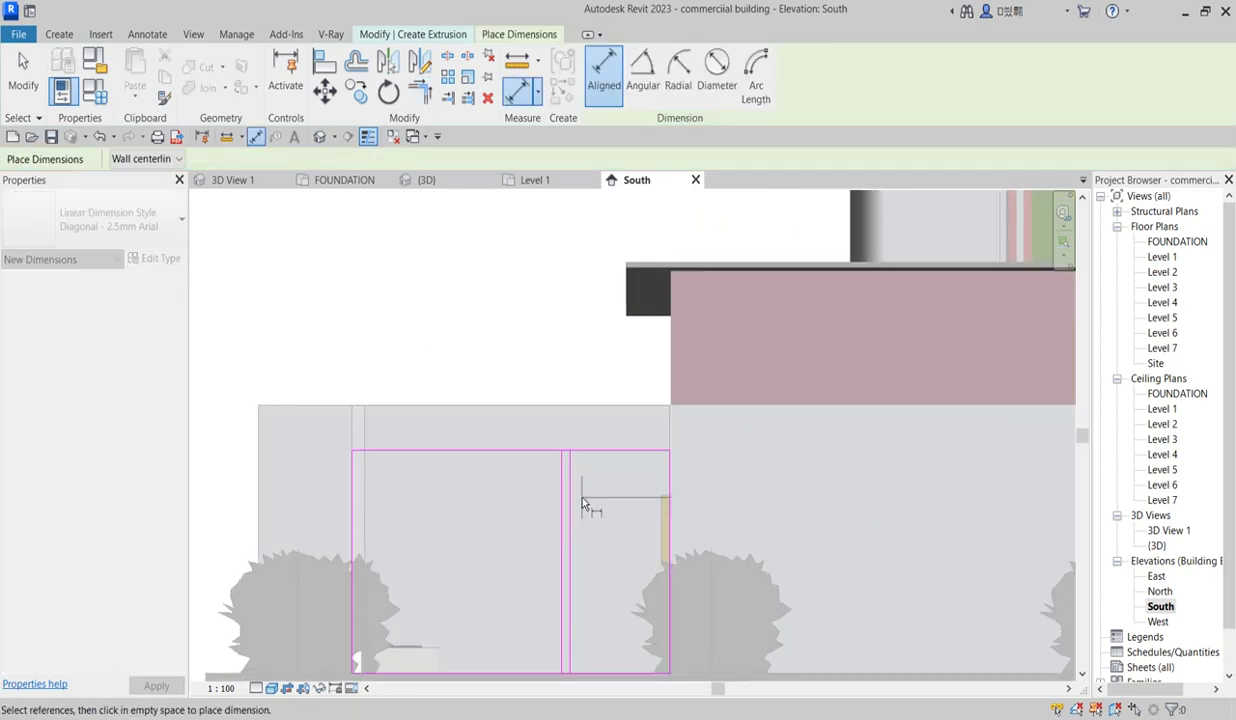
pyautogui.click(577, 506)
pyautogui.scroll(1, 597, 510)
pyautogui.click(612, 510)
pyautogui.rightClick(611, 350)
pyautogui.click(668, 358)
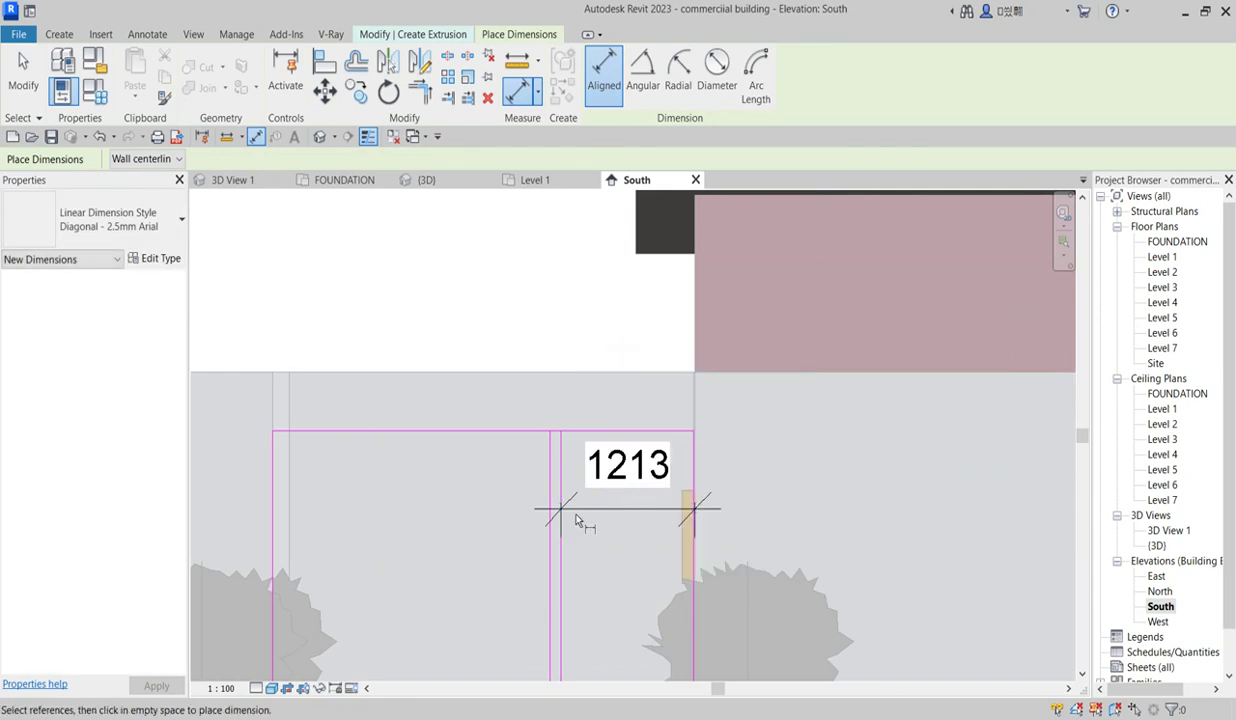
pyautogui.rightClick(597, 341)
pyautogui.click(627, 343)
pyautogui.scroll(1, 566, 522)
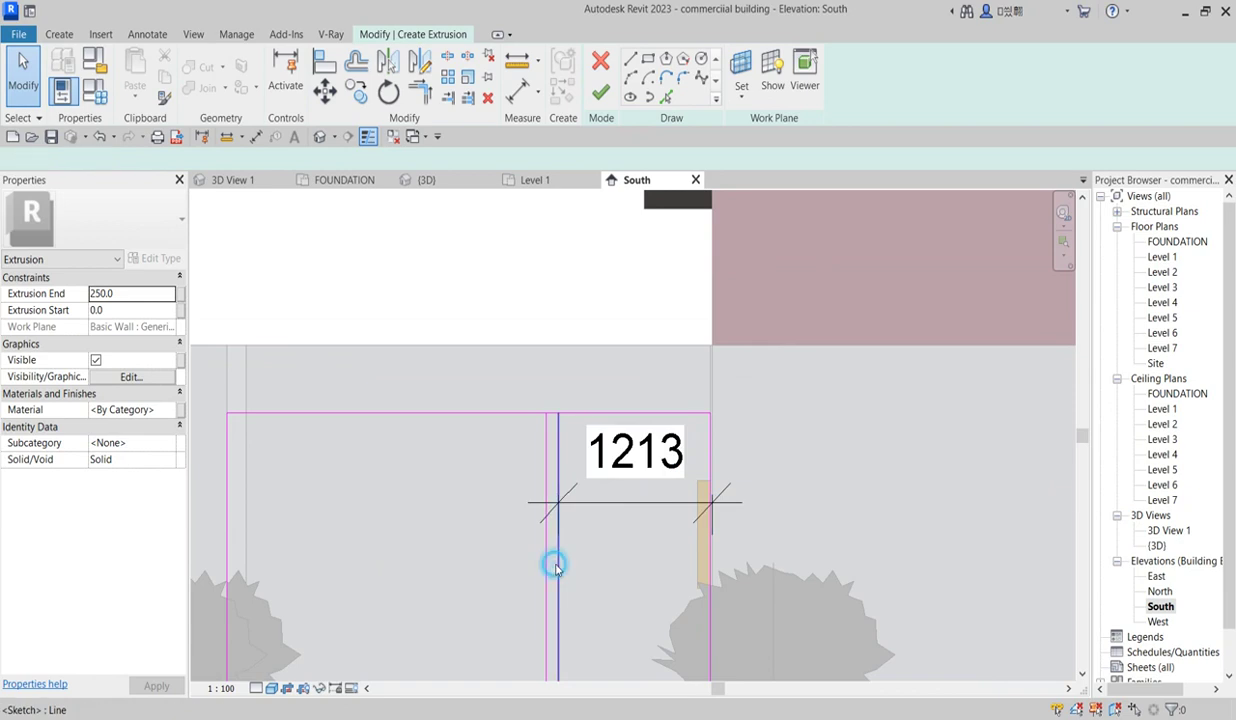
# - Set the right-hand inner line 1100 mm from the gatehouse-side edge and the left-hand inner line 2600 mm from the wall-side edge
pyautogui.click(555, 566)
pyautogui.click(640, 478)
pyautogui.write('1100')
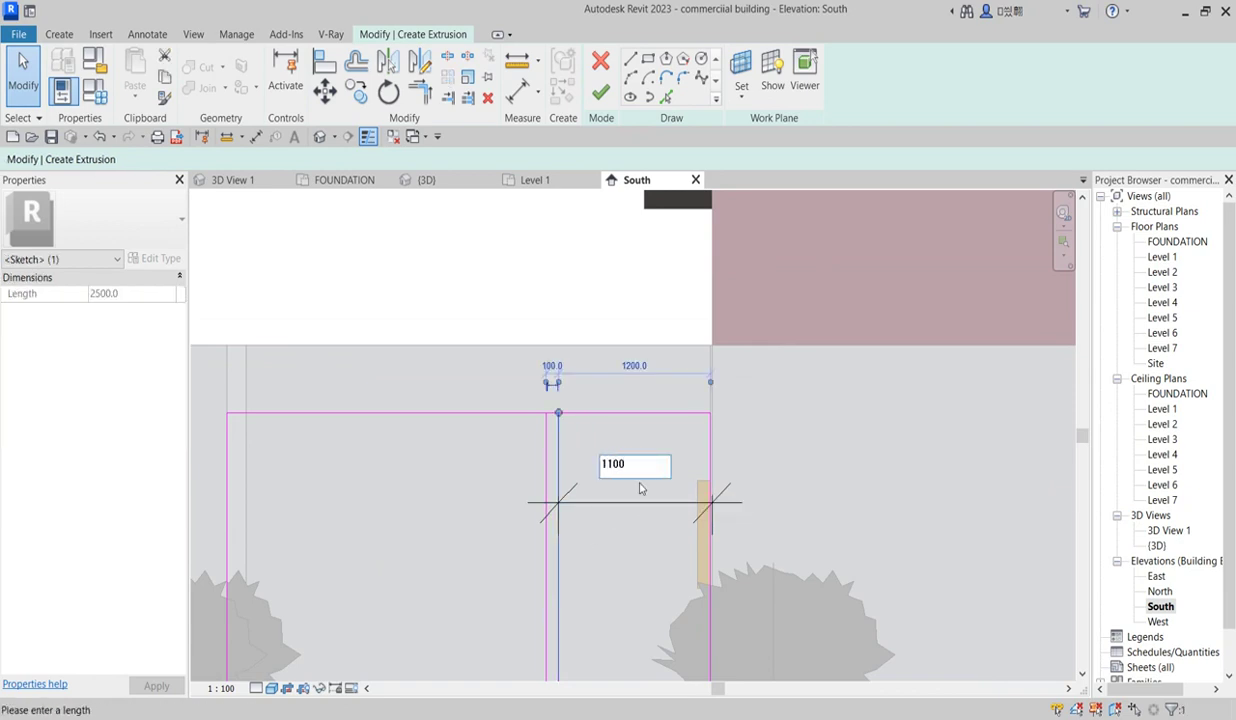
pyautogui.press('Return')
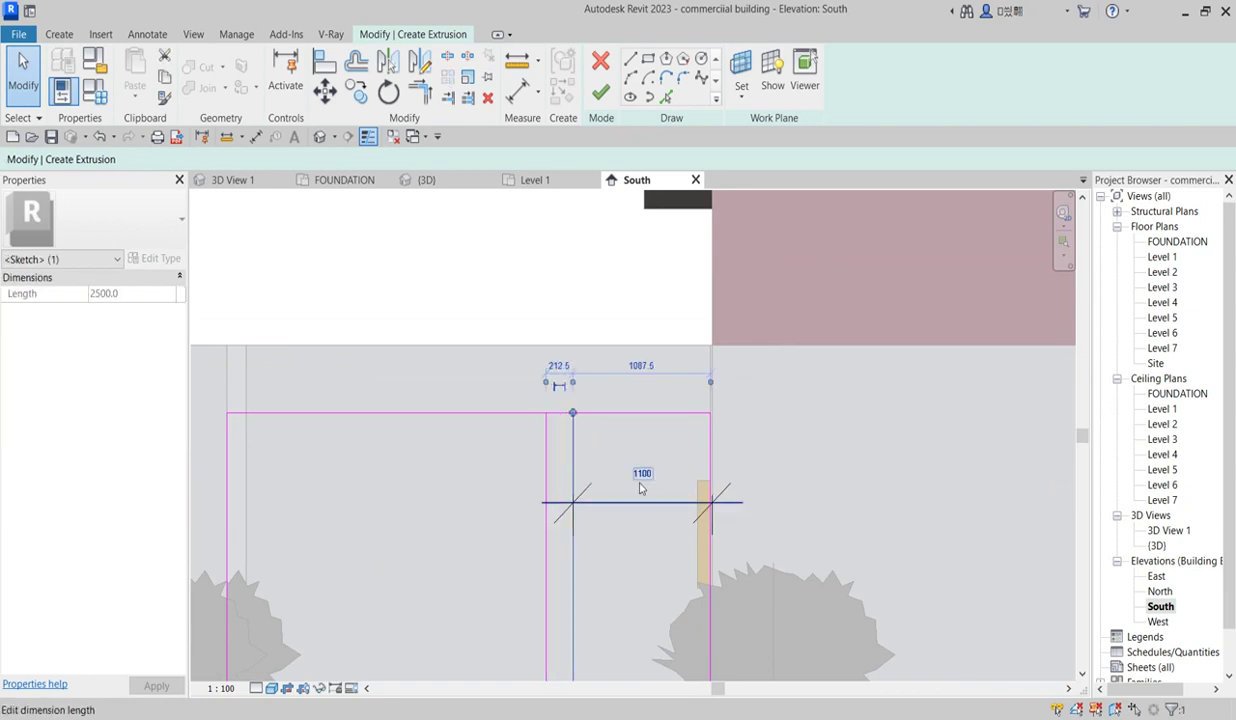
pyautogui.click(546, 478)
pyautogui.scroll(-3, 544, 480)
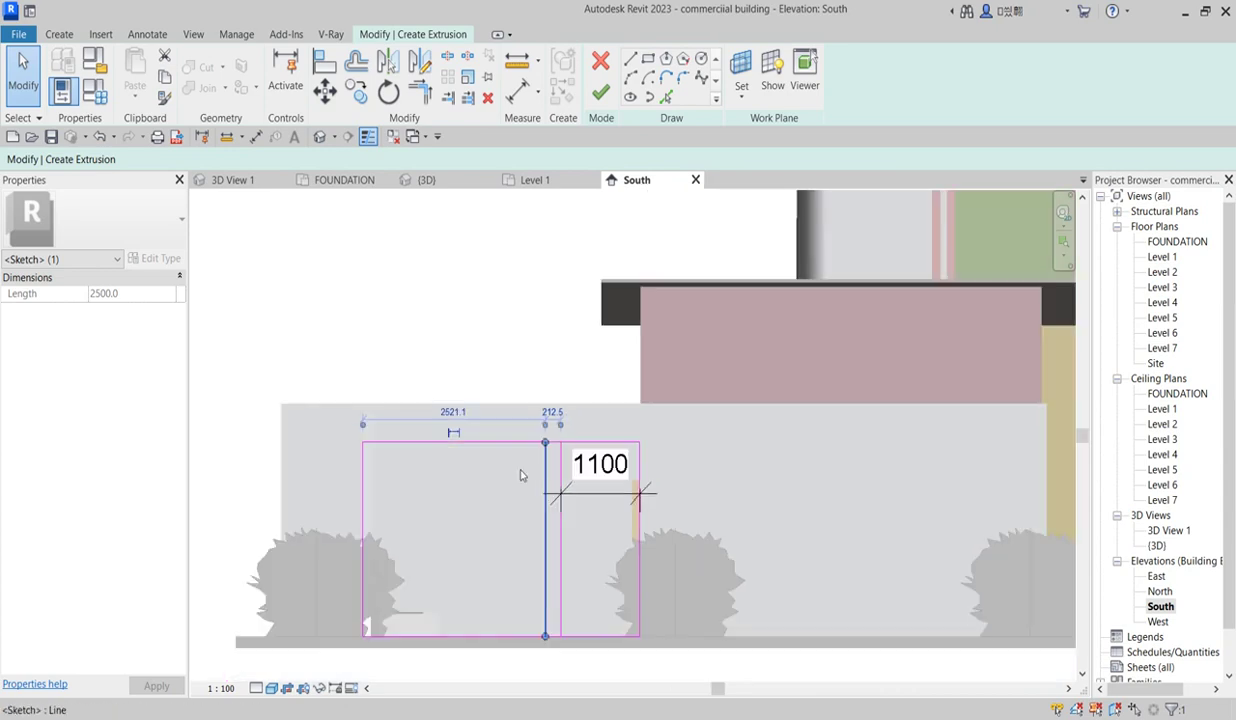
pyautogui.click(453, 413)
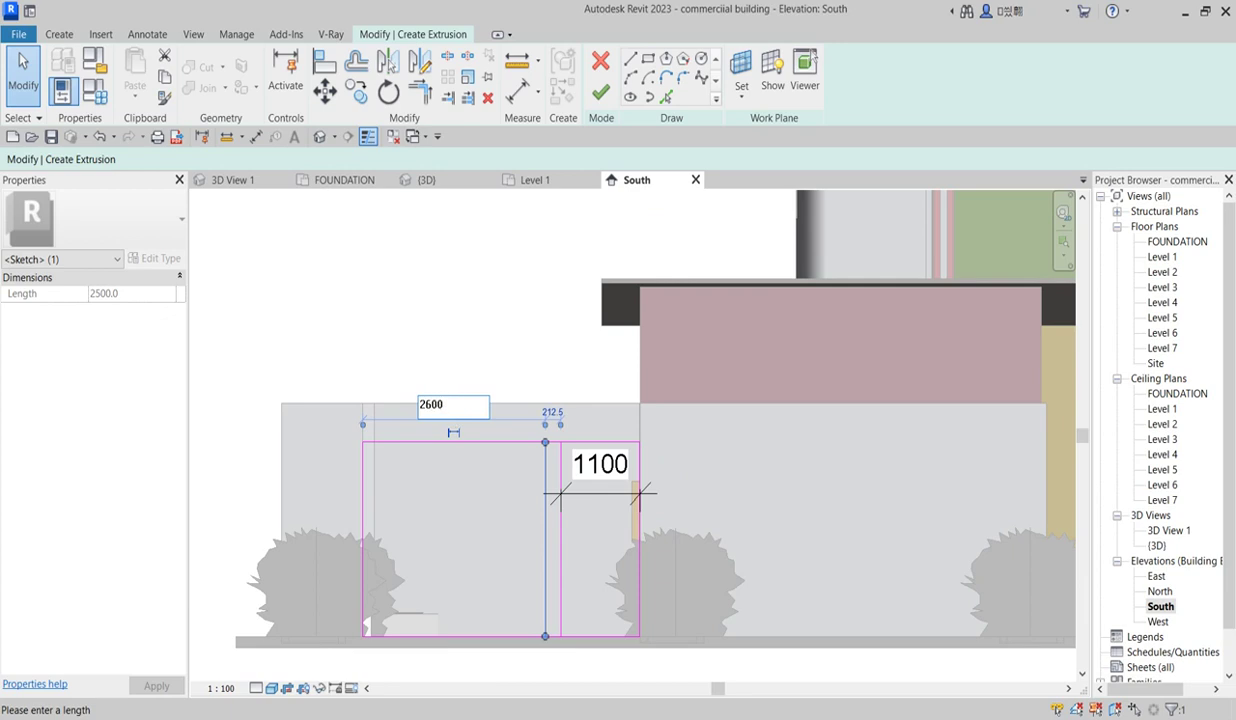
pyautogui.press('Return')
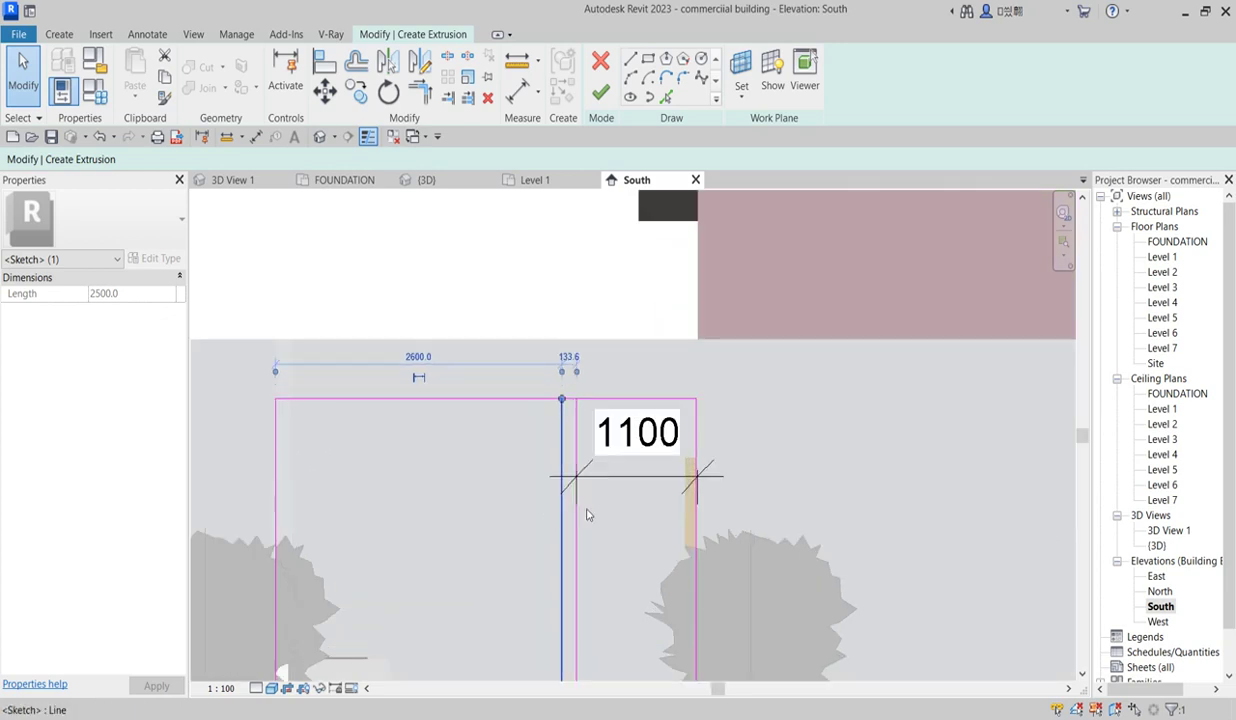
# - Split the profile's top and bottom edges where they meet the inner vertical lines
pyautogui.scroll(2, 549, 516)
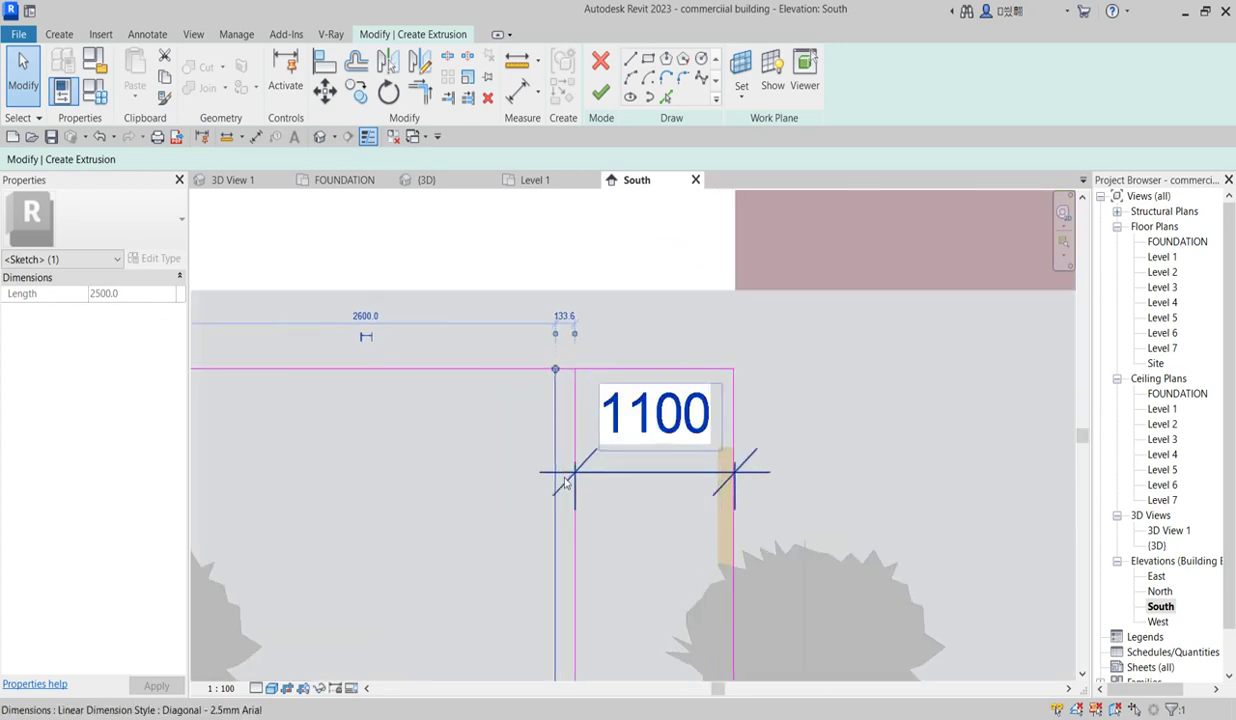
pyautogui.click(449, 57)
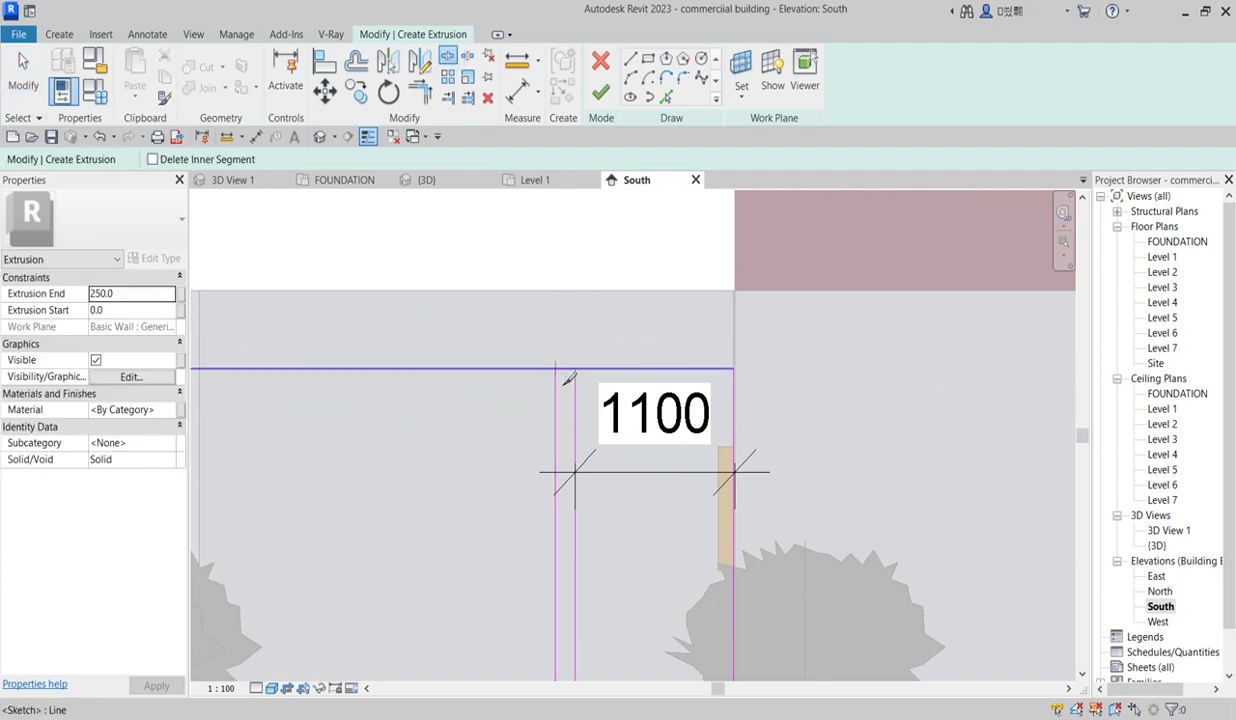
pyautogui.scroll(-4, 593, 497)
pyautogui.scroll(3, 579, 469)
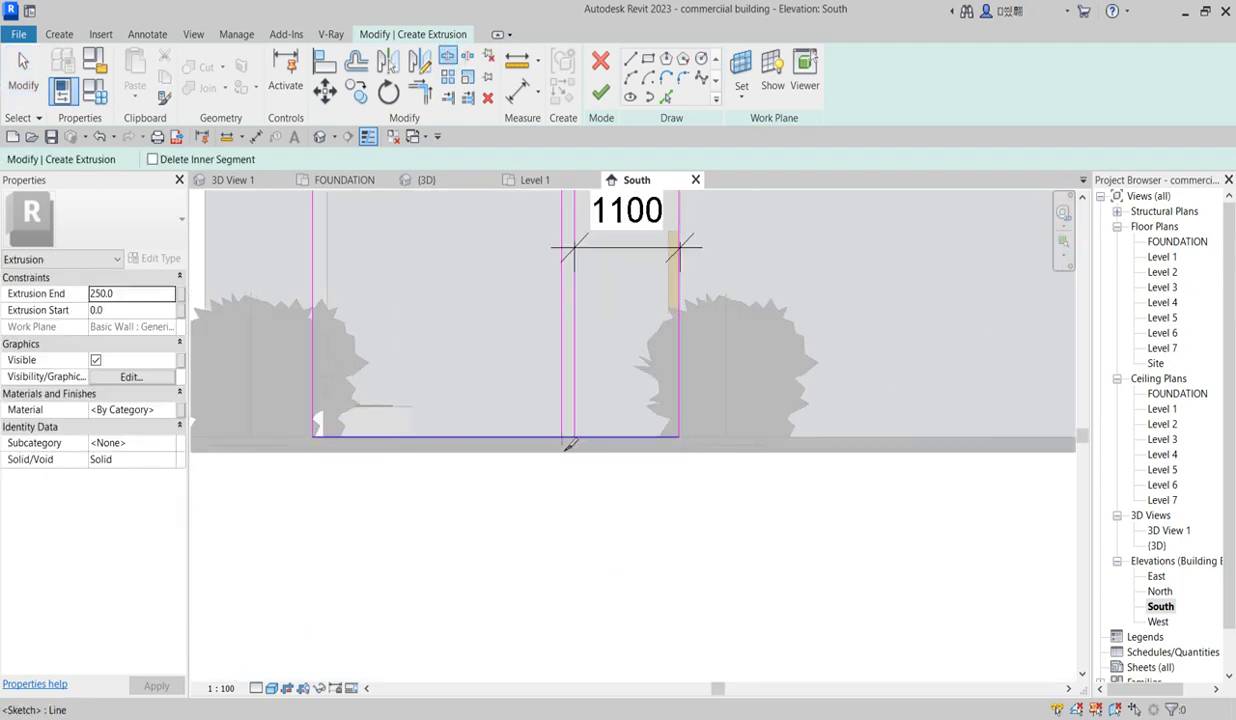
pyautogui.click(561, 437)
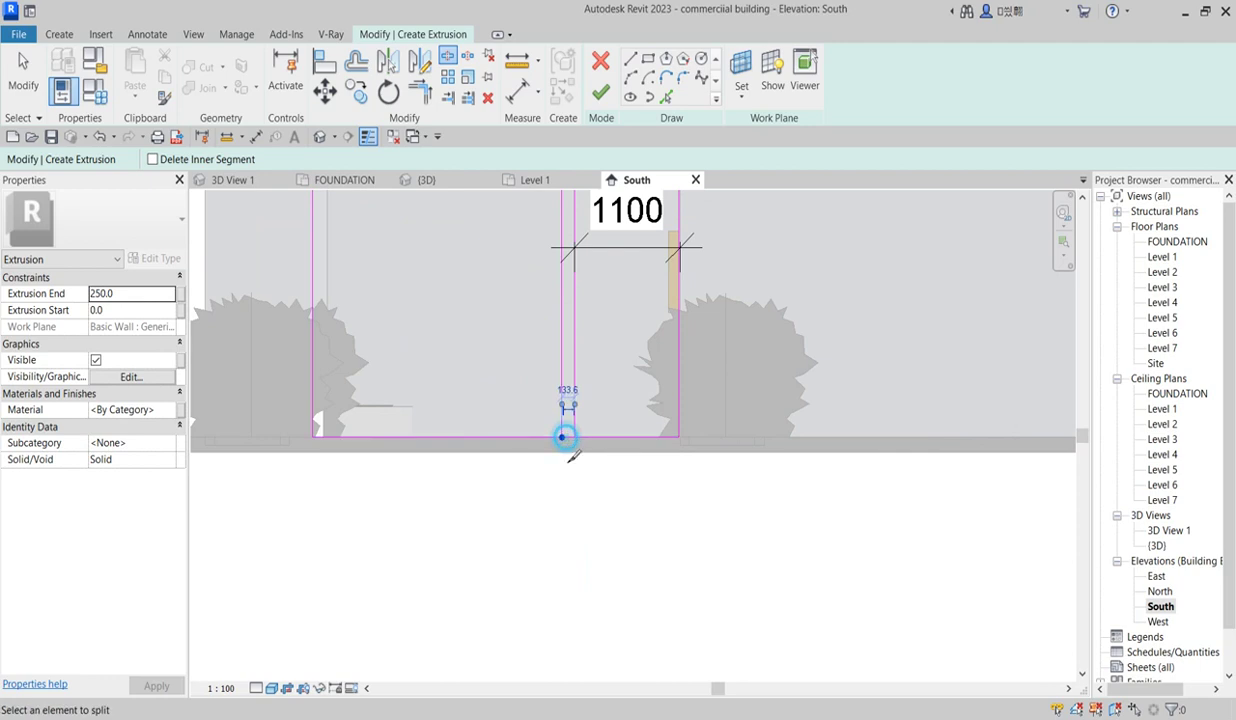
# - Trim the edges to the inner vertical lines at their corners, forming two separate closed rectangles with a gap between them
pyautogui.click(425, 97)
pyautogui.click(543, 437)
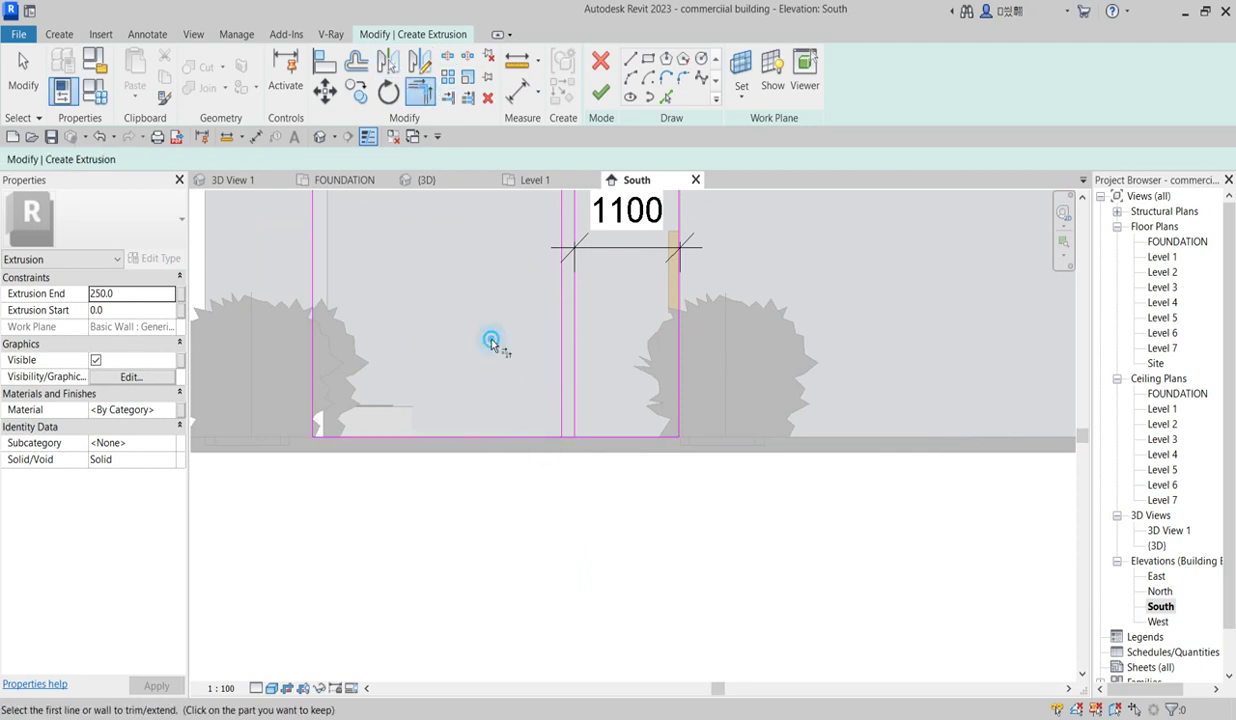
pyautogui.press('Escape')
pyautogui.scroll(-2, 495, 345)
pyautogui.click(542, 269)
pyautogui.click(555, 253)
pyautogui.click(541, 343)
pyautogui.click(550, 392)
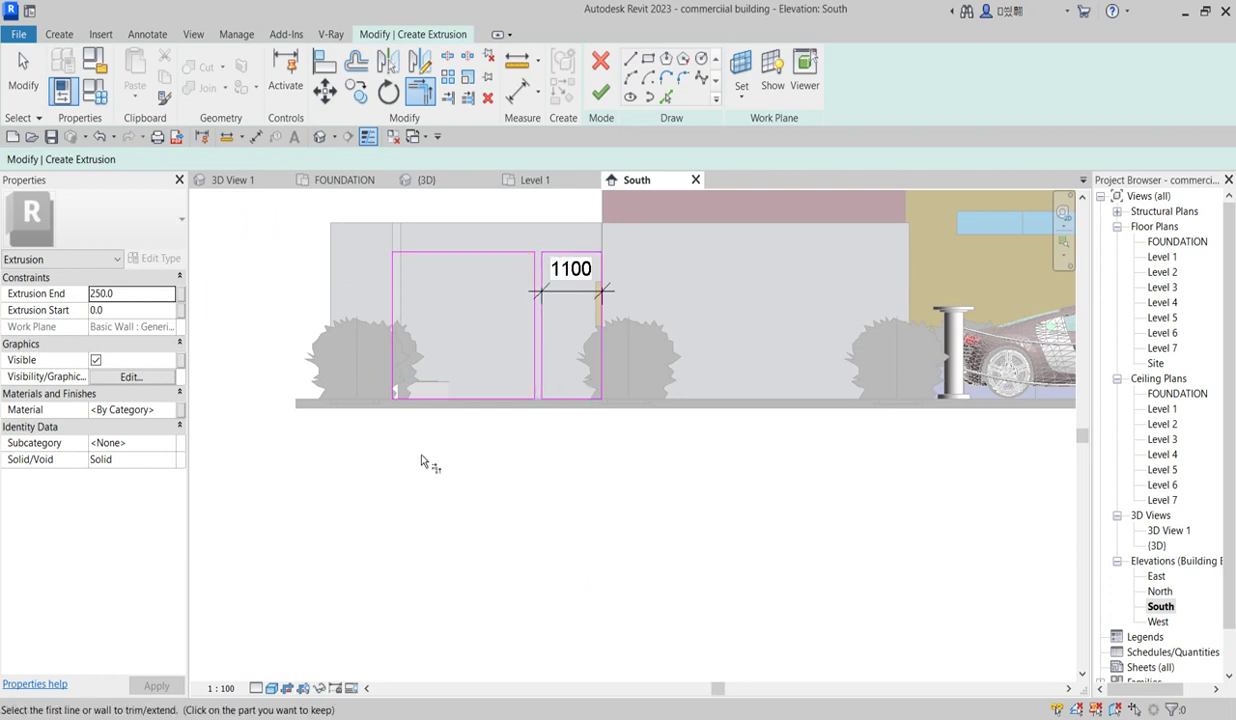
# - Delete the 1100 mm dimension from the narrow rectangle
pyautogui.rightClick(586, 324)
pyautogui.click(615, 330)
pyautogui.rightClick(588, 319)
pyautogui.click(606, 322)
pyautogui.click(566, 291)
pyautogui.press('Delete')
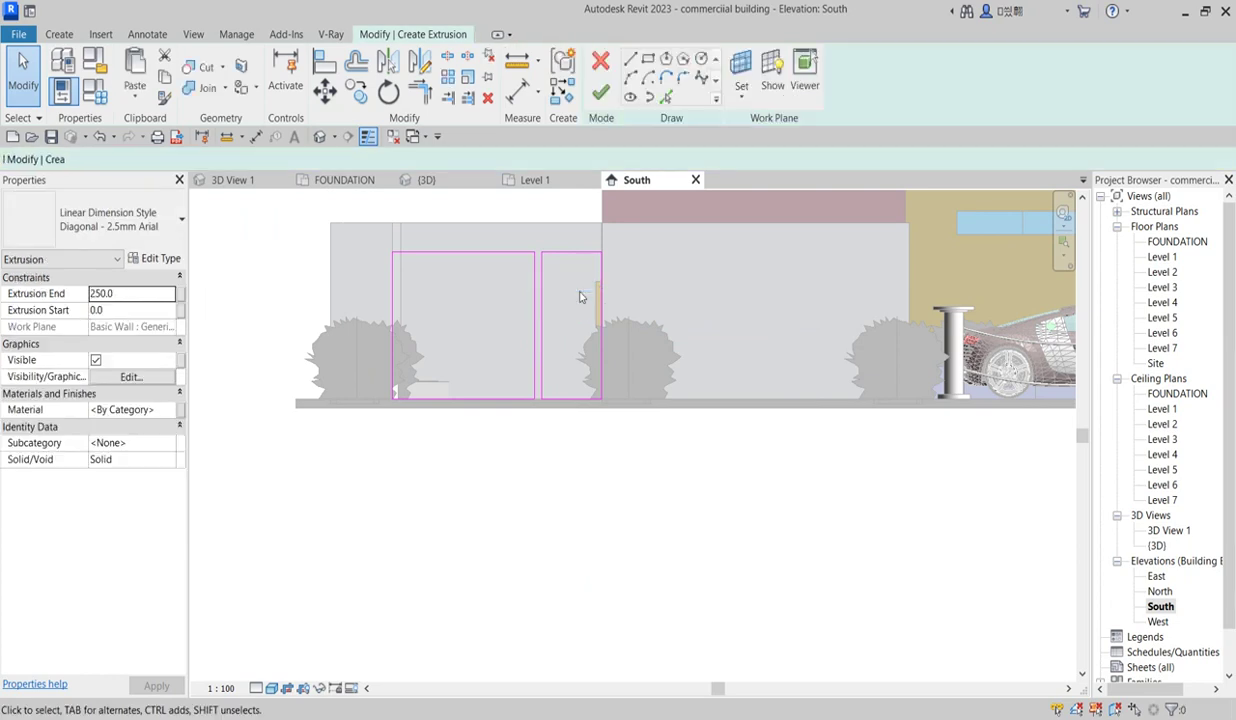
# - Sketch inner frame lines in the wide rectangle: about 2460 mm horizontally below its top edge, then about 2380 mm down to its base
pyautogui.scroll(5, 560, 313)
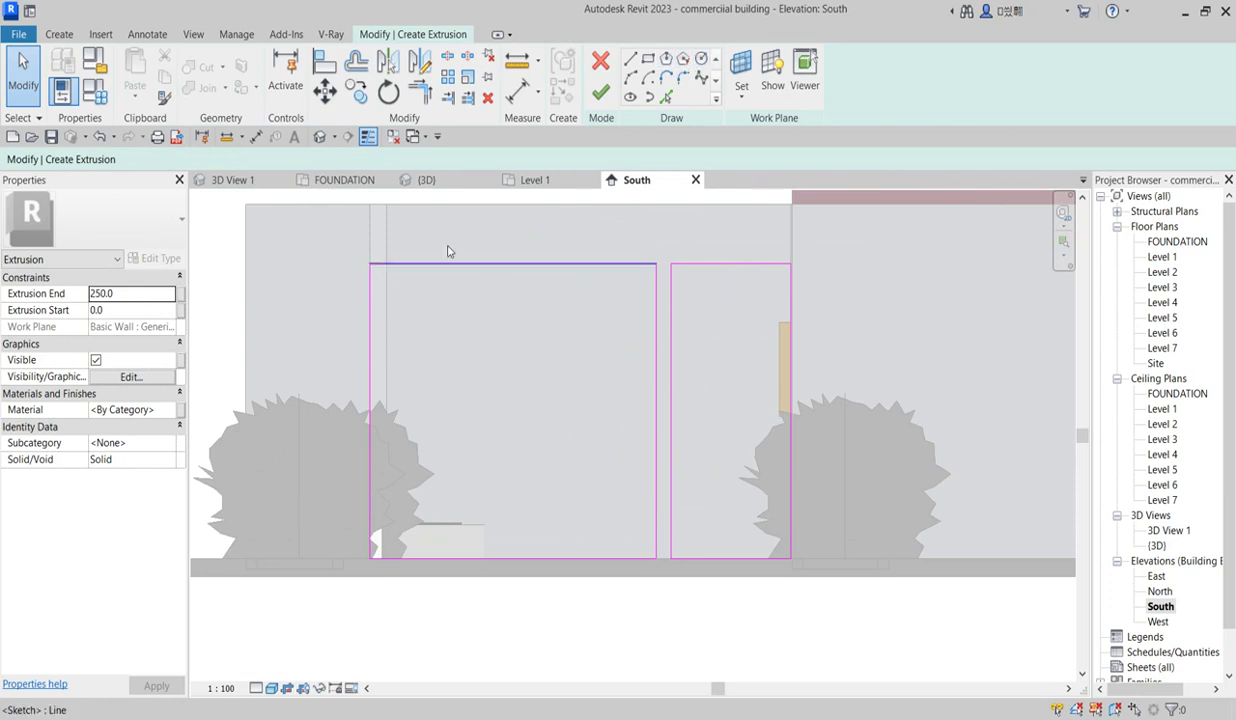
pyautogui.click(630, 61)
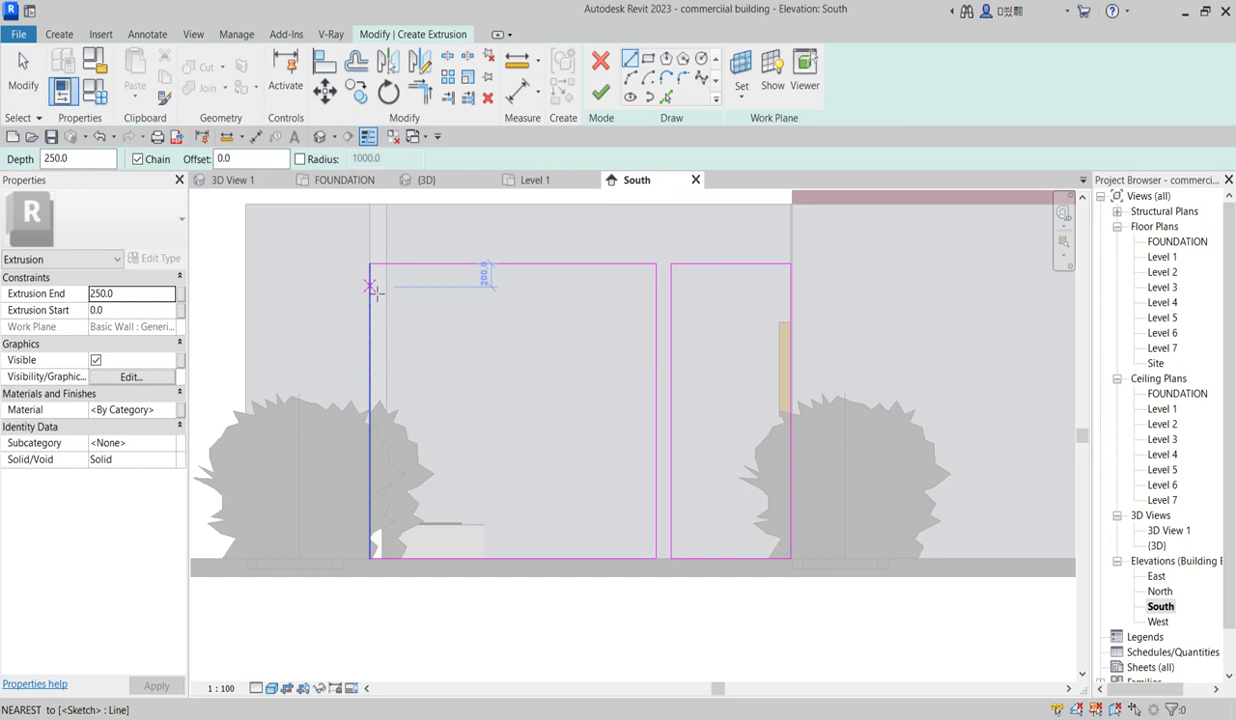
pyautogui.scroll(2, 371, 287)
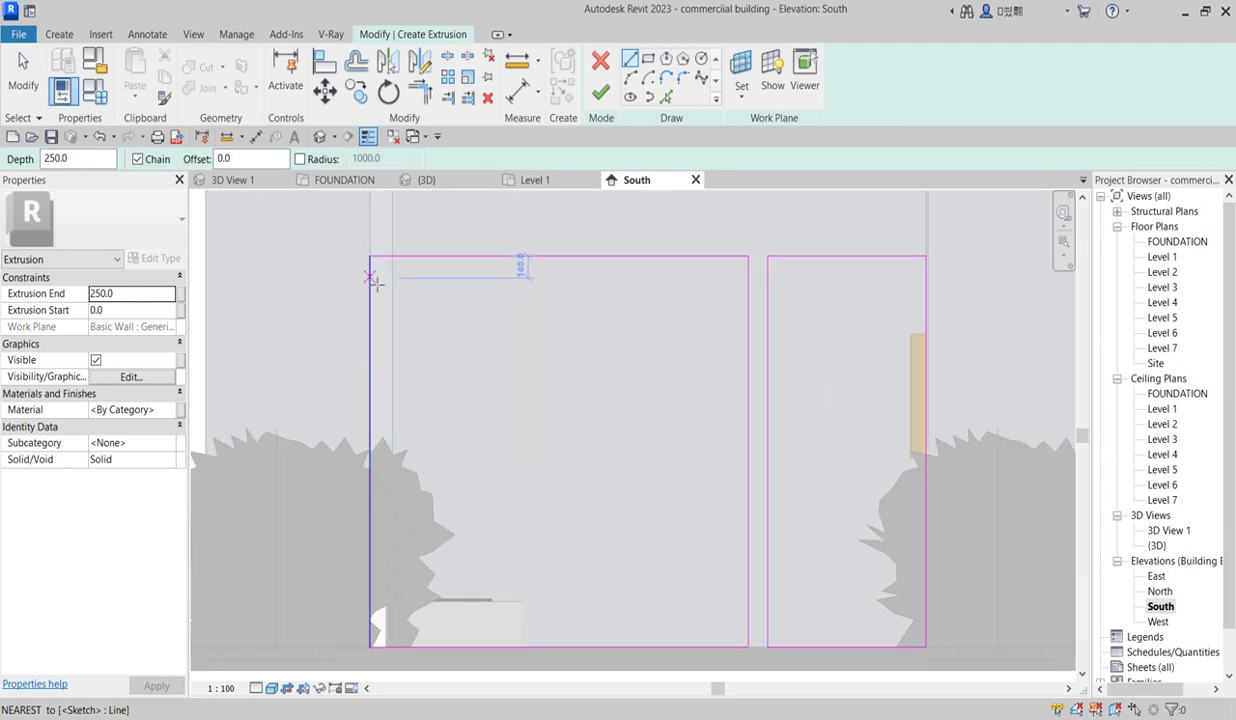
pyautogui.click(371, 275)
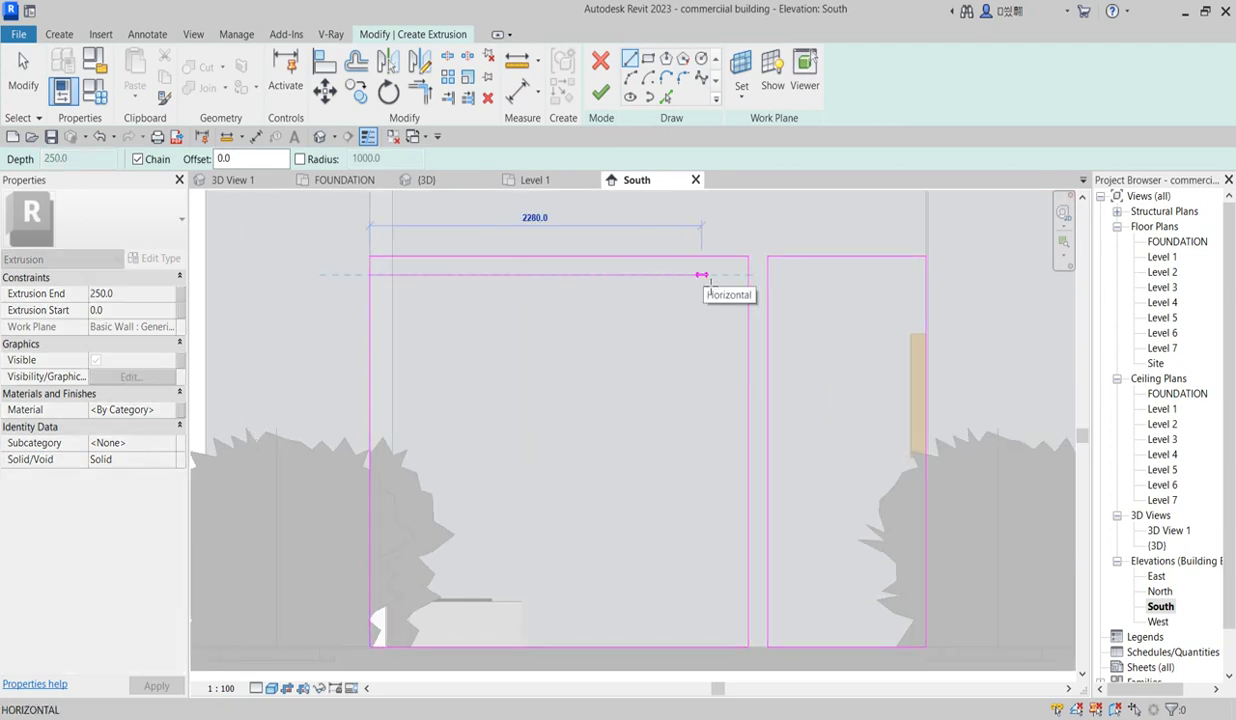
pyautogui.click(727, 275)
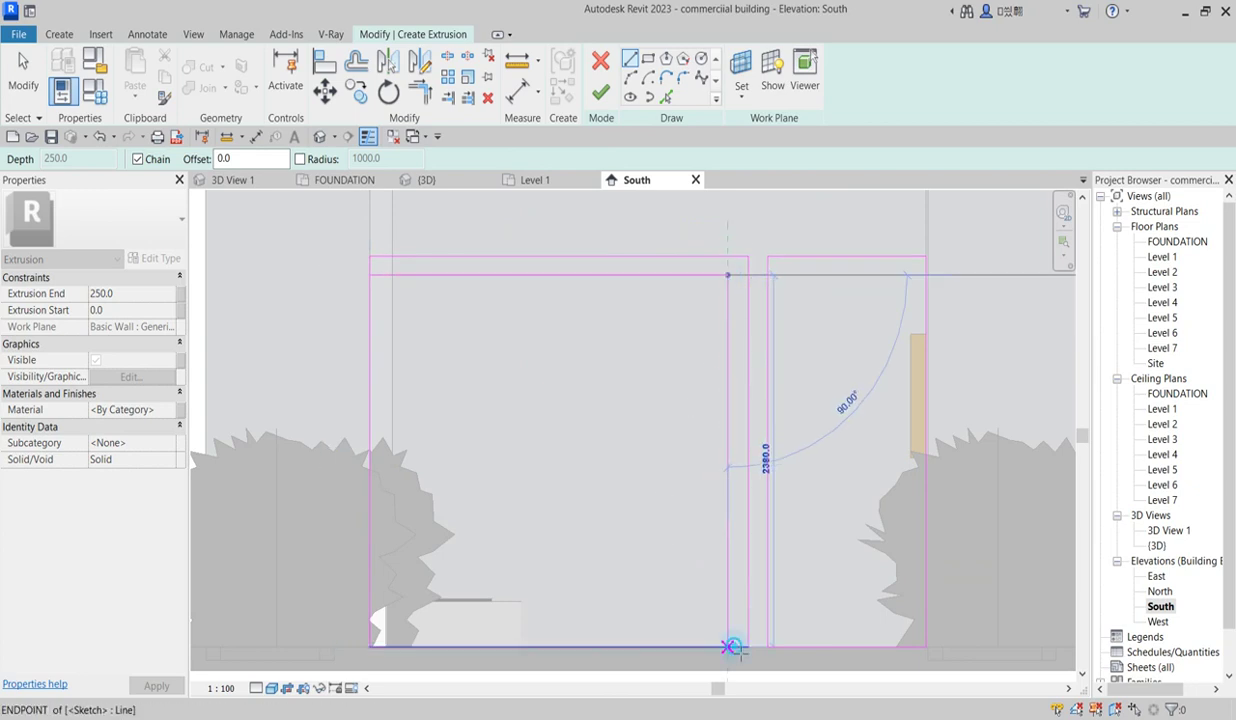
pyautogui.click(727, 647)
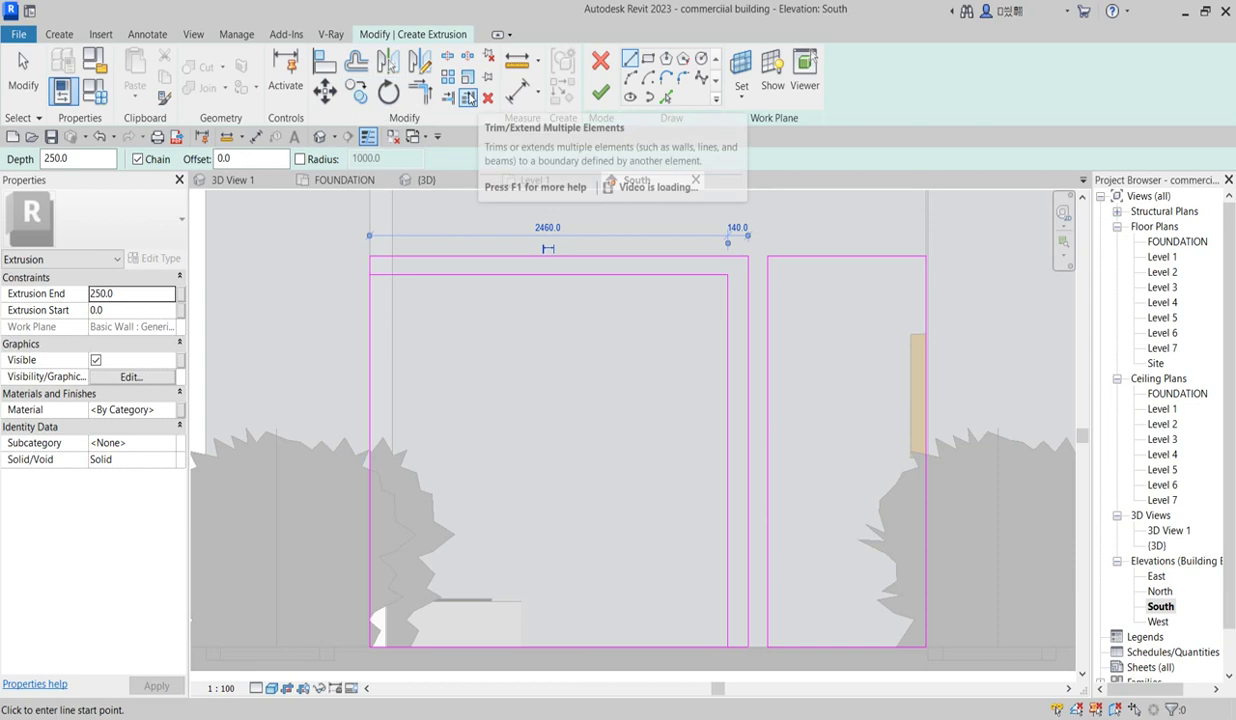
# - Place aligned dimensions from the inner vertical and horizontal frame lines to the wide rectangle's matching outer edges
pyautogui.click(517, 91)
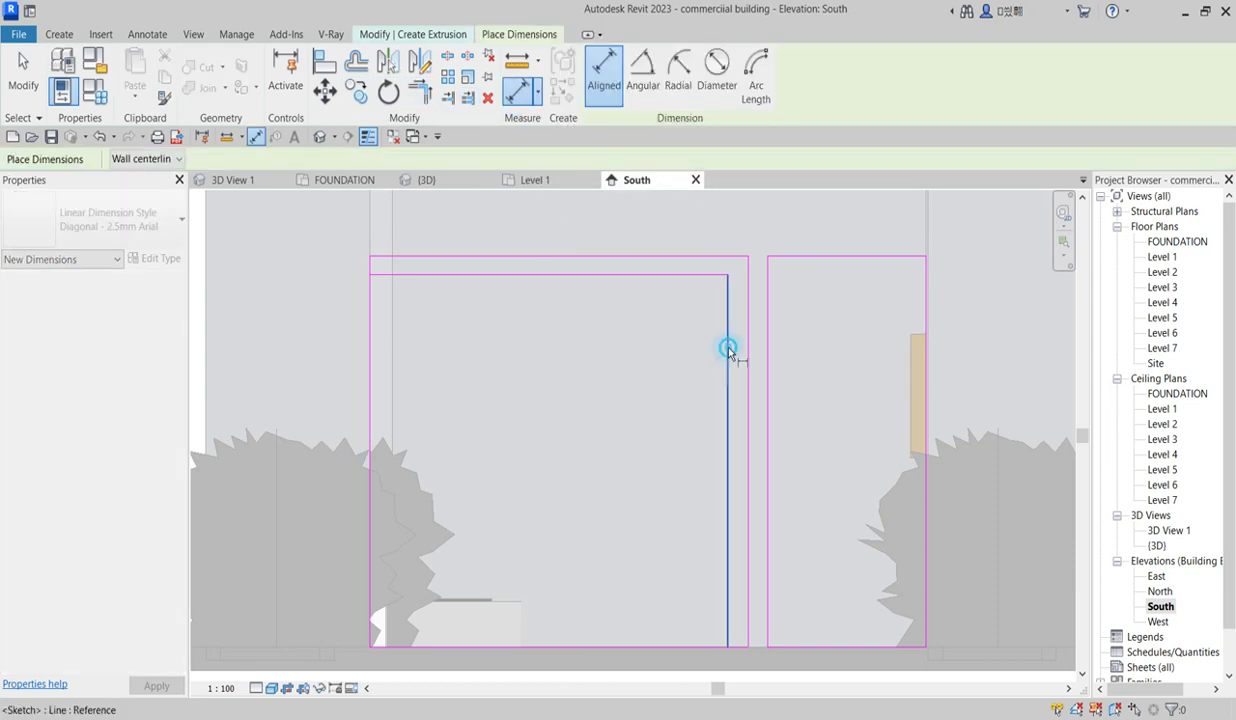
pyautogui.click(740, 350)
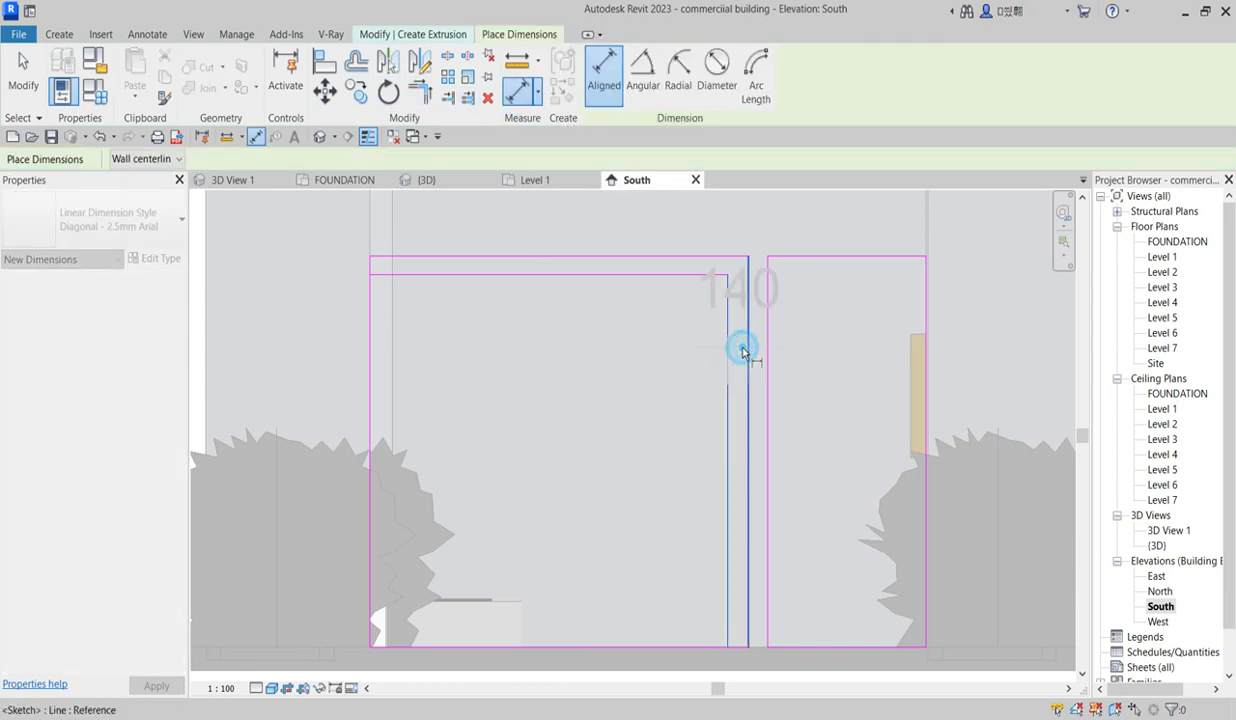
pyautogui.scroll(2, 735, 365)
pyautogui.click(714, 352)
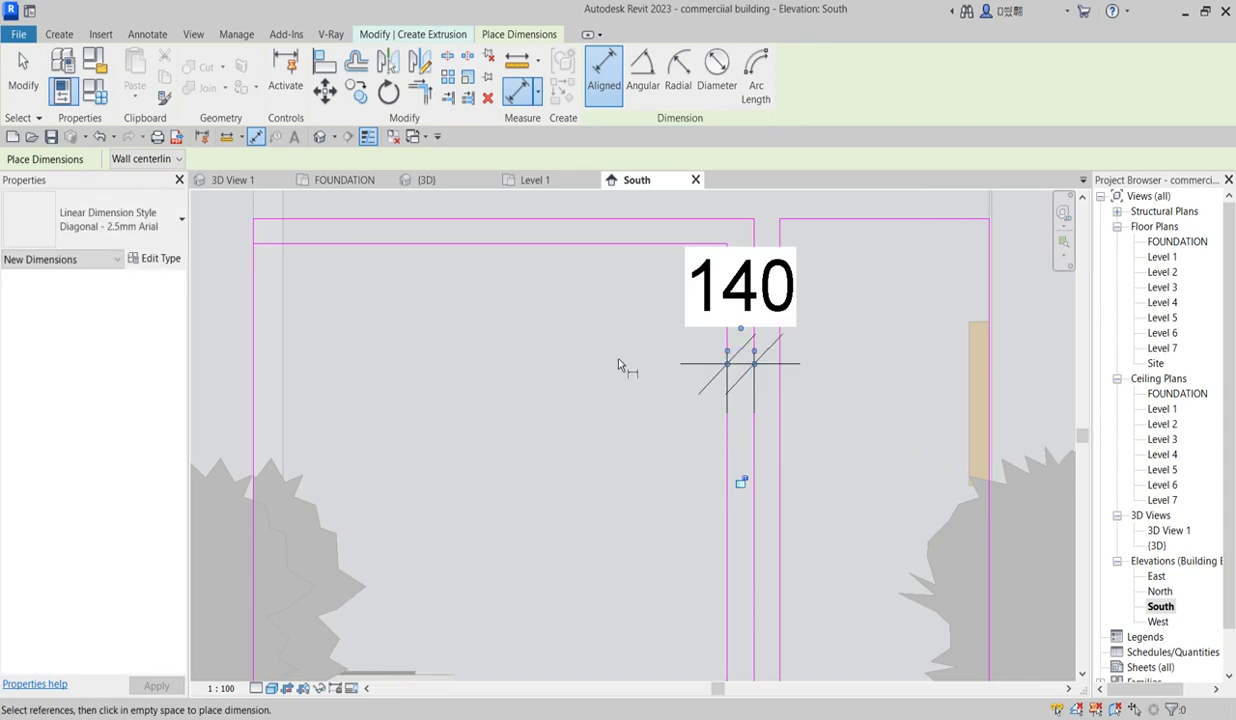
pyautogui.rightClick(620, 363)
pyautogui.click(665, 370)
pyautogui.click(575, 243)
pyautogui.click(575, 220)
pyautogui.click(575, 231)
pyautogui.rightClick(566, 364)
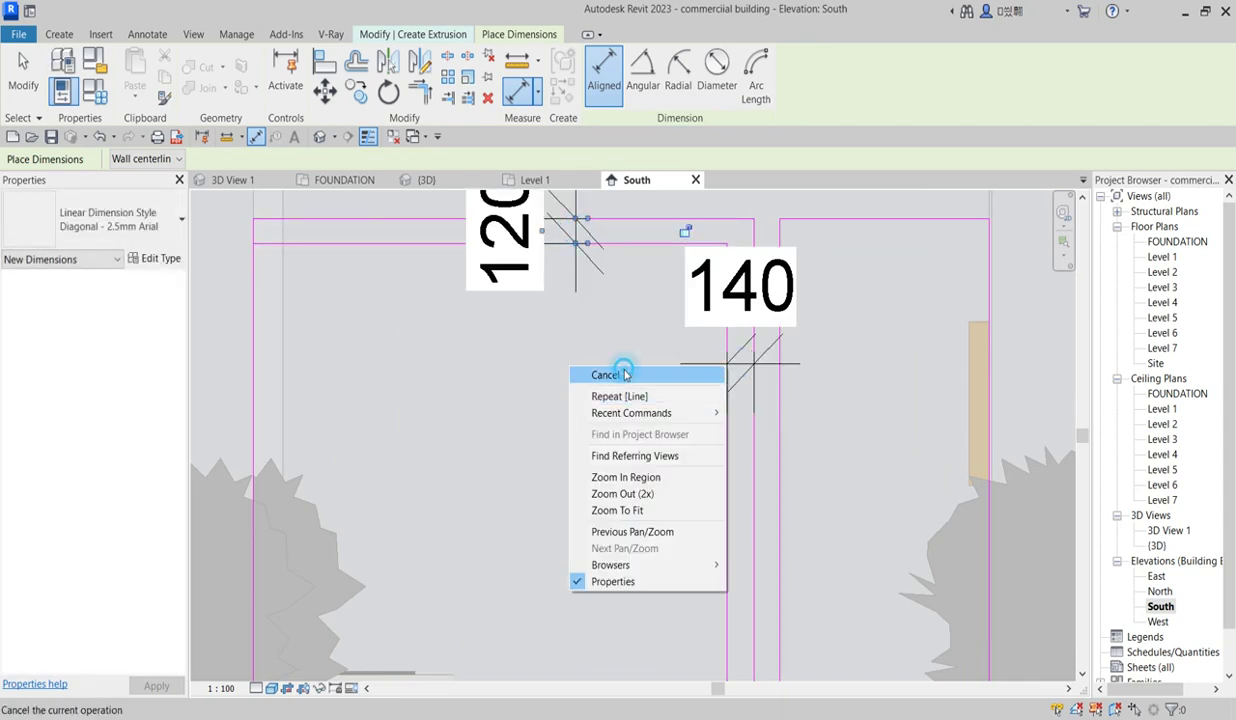
pyautogui.click(624, 371)
pyautogui.rightClick(599, 362)
pyautogui.click(645, 375)
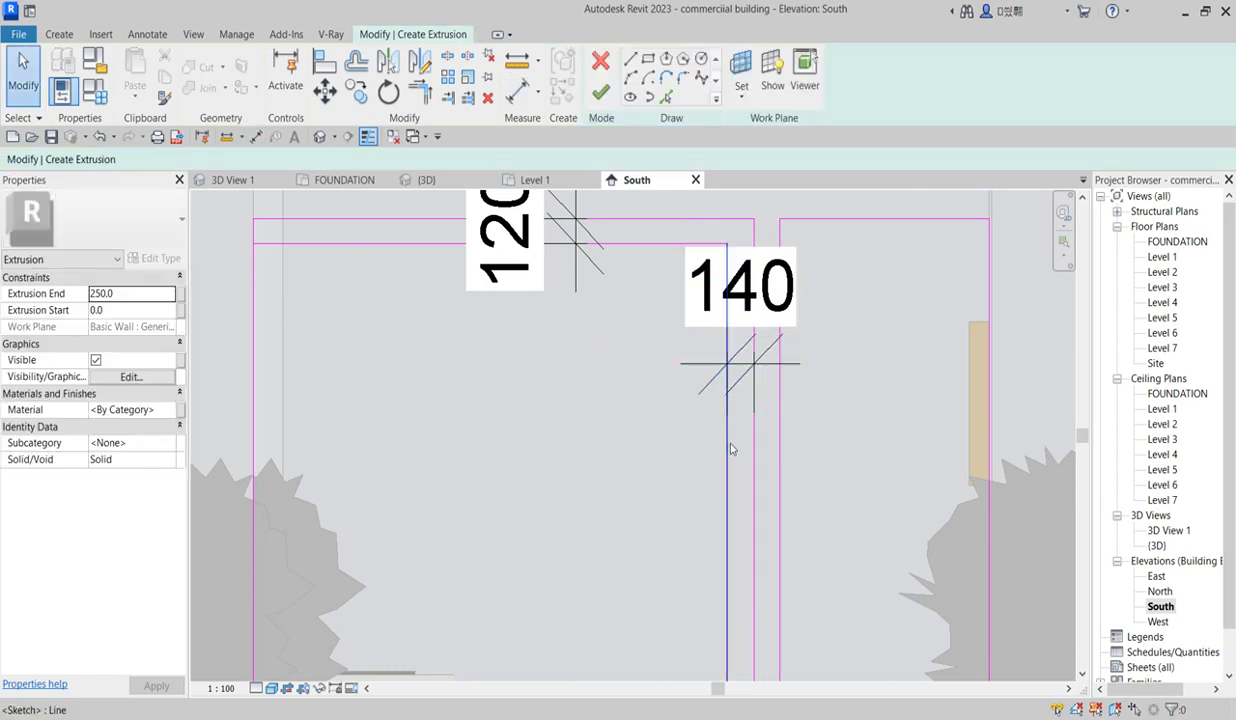
# - Set both frame dimensions of the wide rectangle, at its right side and its top, to 100 mm
pyautogui.click(727, 430)
pyautogui.click(741, 323)
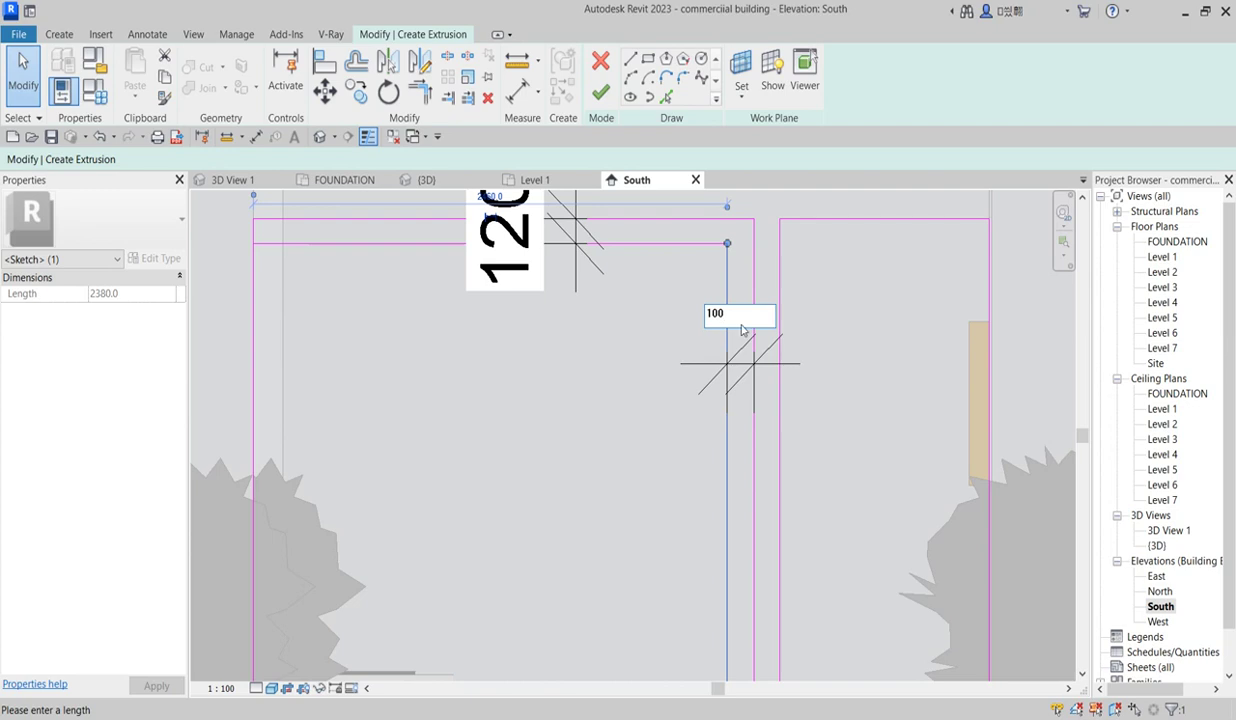
pyautogui.write('100')
pyautogui.press('Return')
pyautogui.click(658, 242)
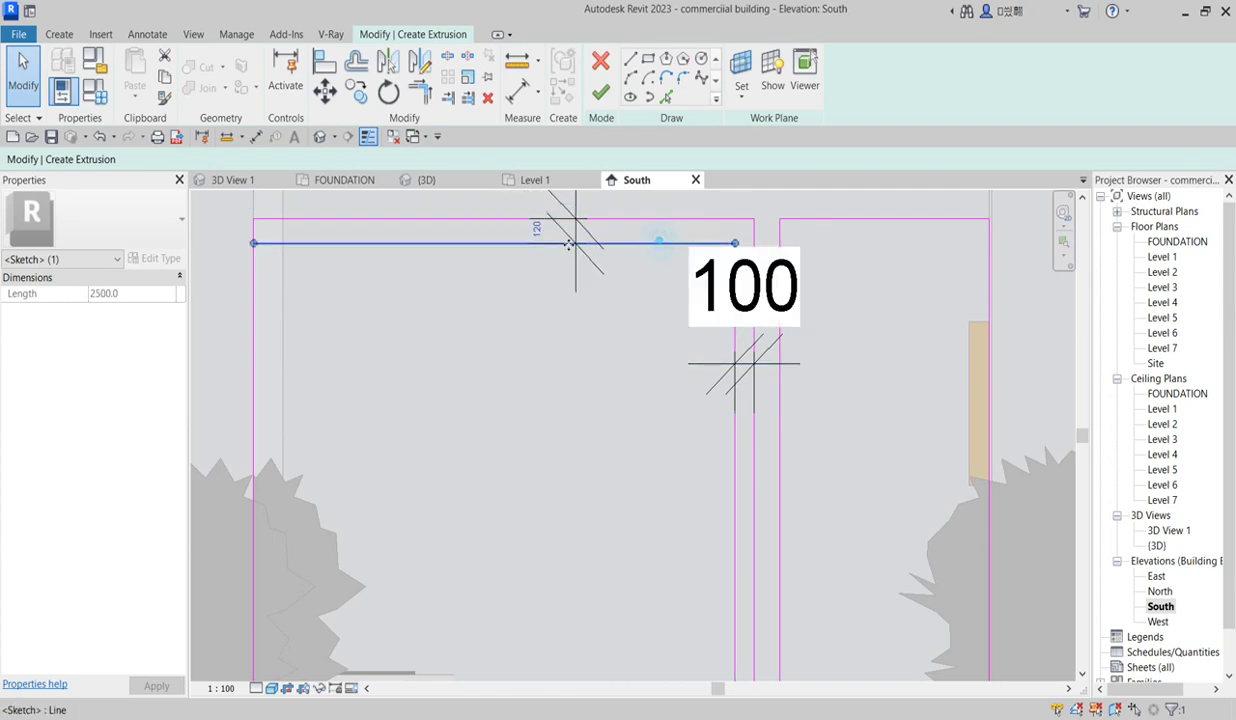
pyautogui.click(538, 231)
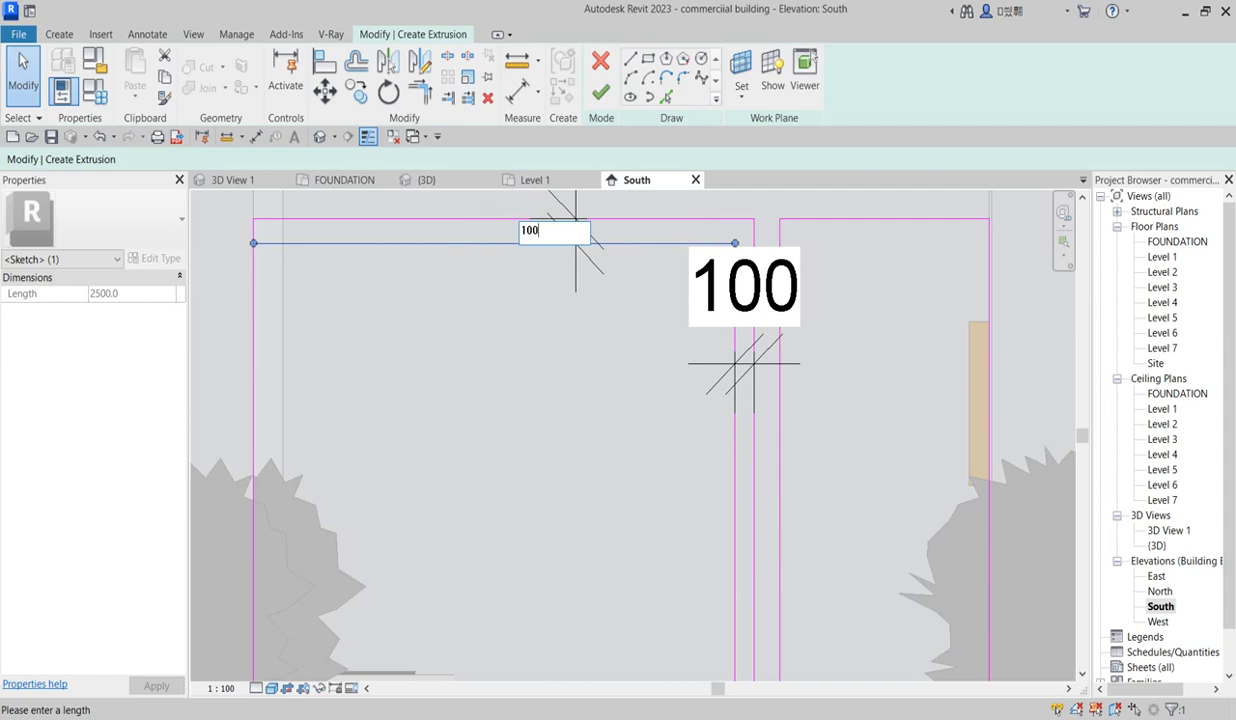
pyautogui.write('100')
pyautogui.press('Return')
pyautogui.click(643, 386)
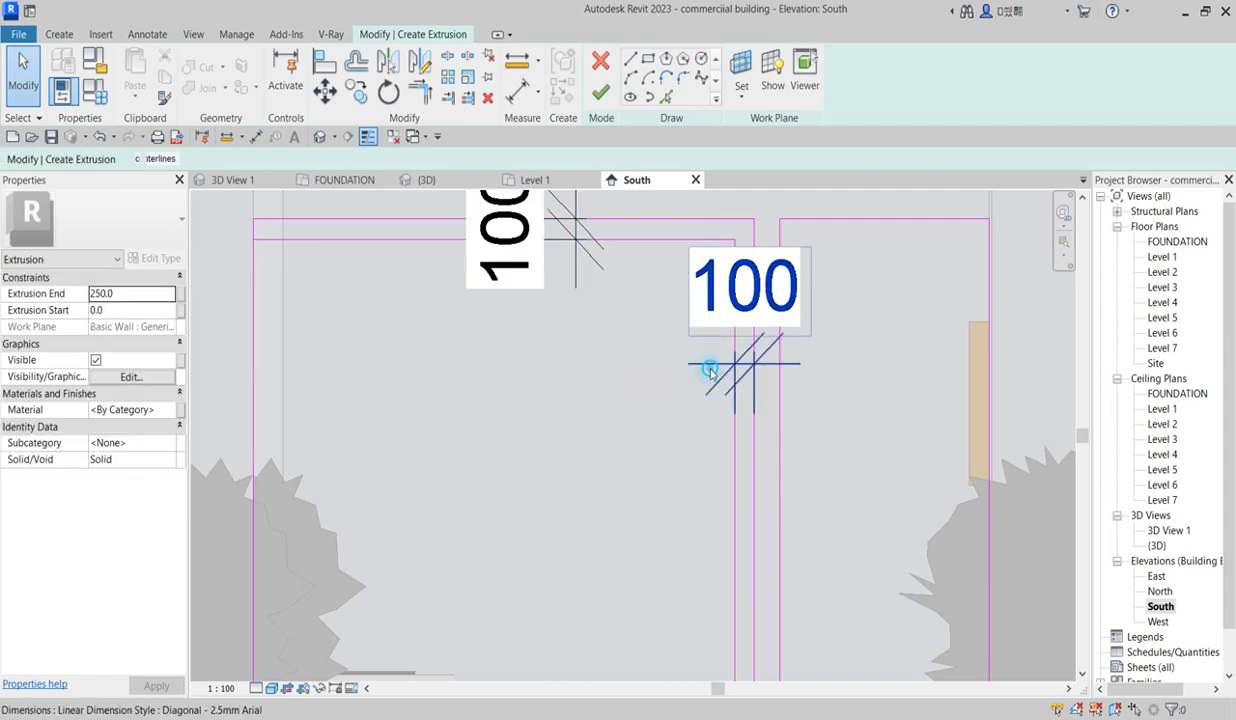
# - Delete both 100 mm dimensions from the wide rectangle's inner frame lines
pyautogui.click(742, 328)
pyautogui.press('Delete')
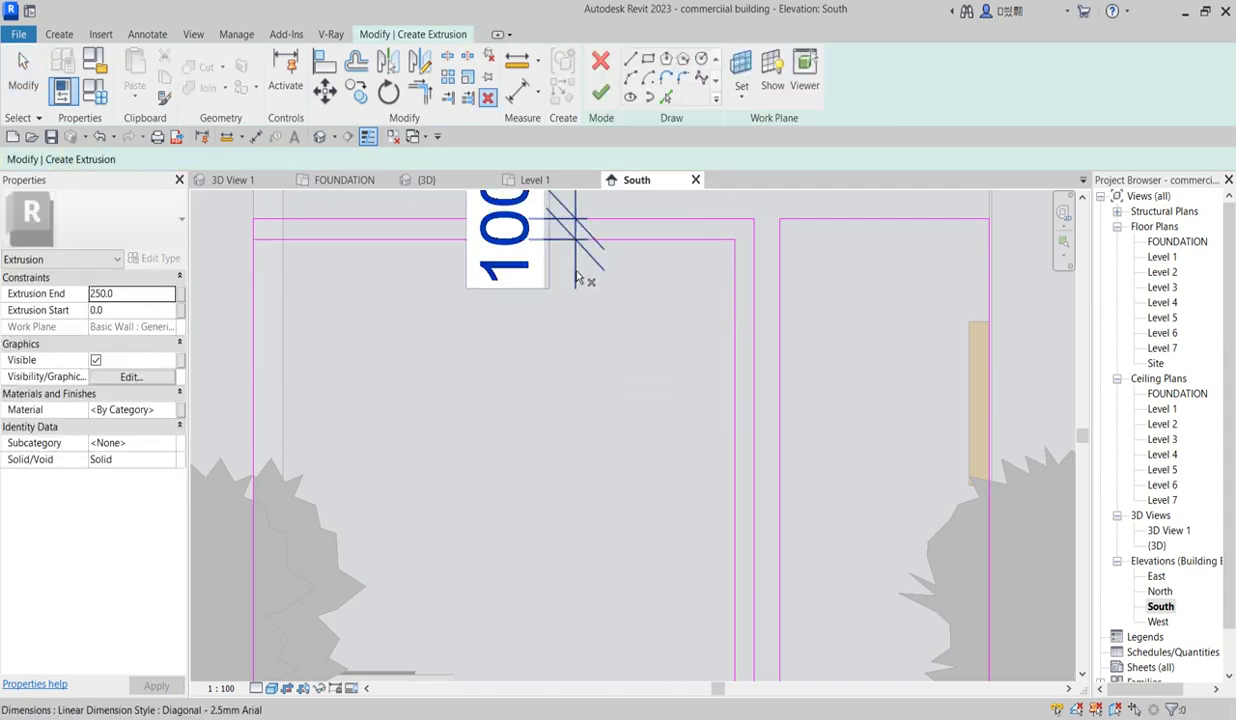
pyautogui.scroll(-3, 582, 386)
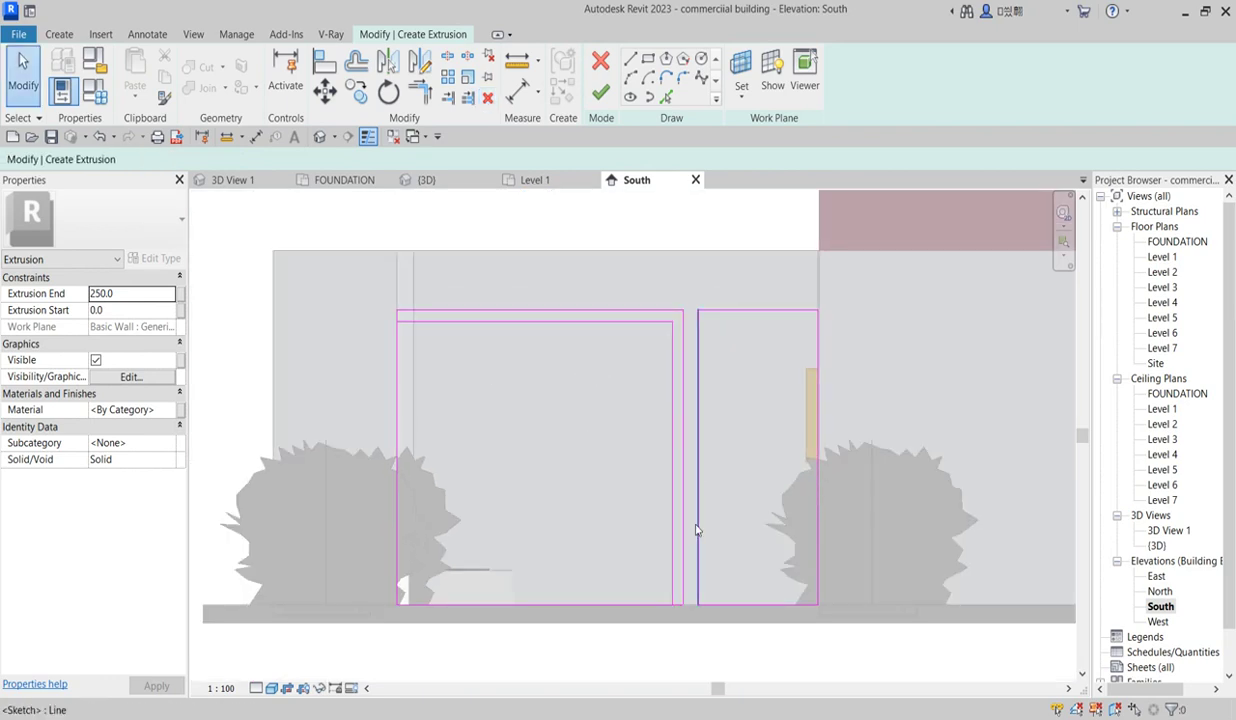
# - Offset the wide rectangle's inner horizontal and vertical frame lines inward in 100 mm copies, making three copies of each
pyautogui.scroll(2, 657, 359)
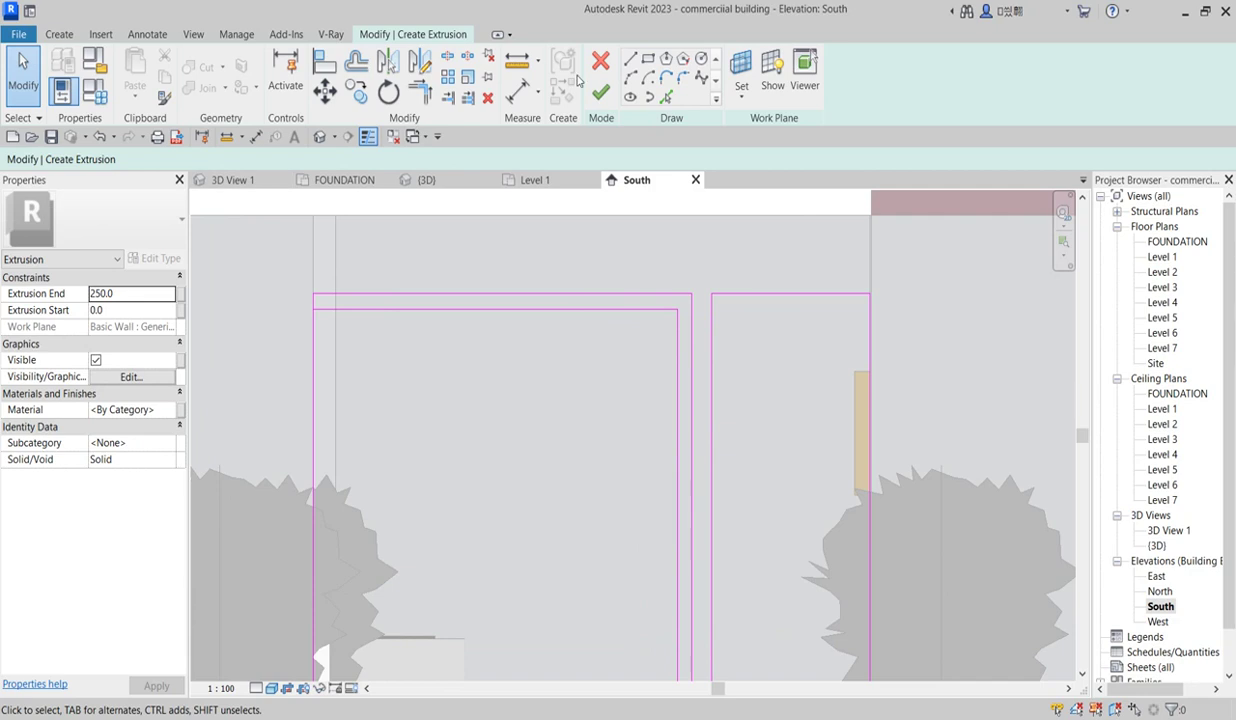
pyautogui.click(358, 62)
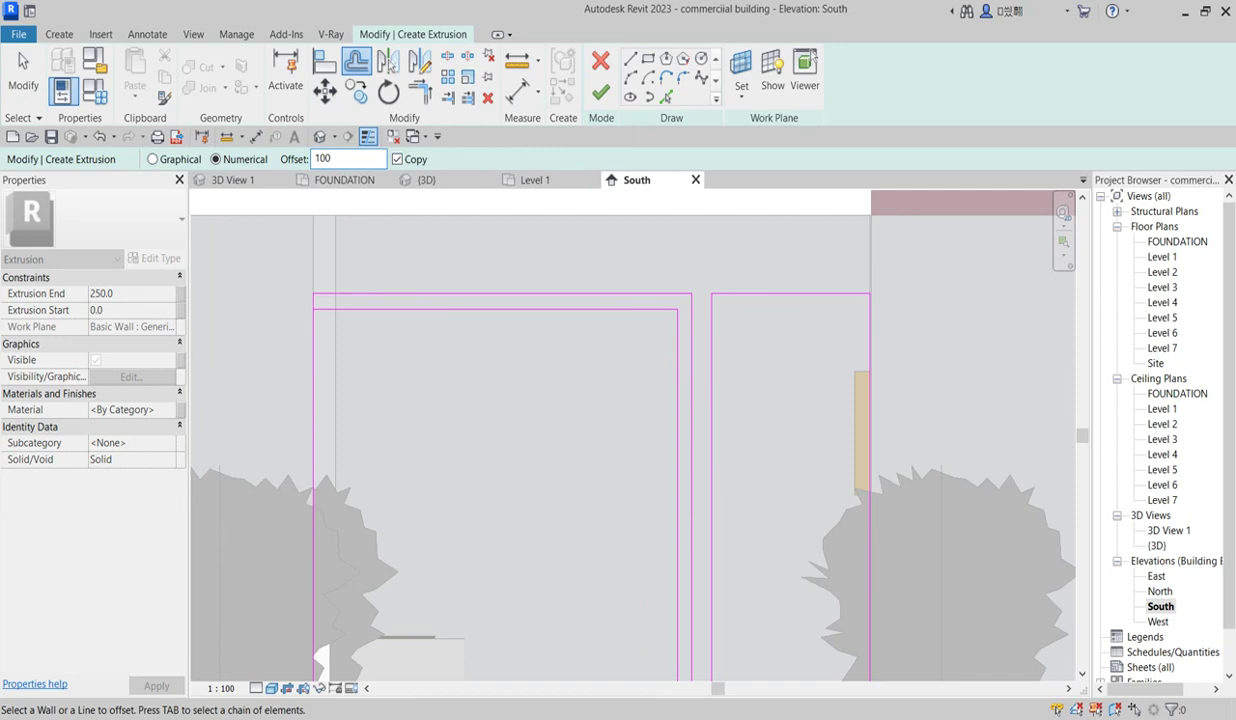
pyautogui.click(593, 312)
pyautogui.click(660, 398)
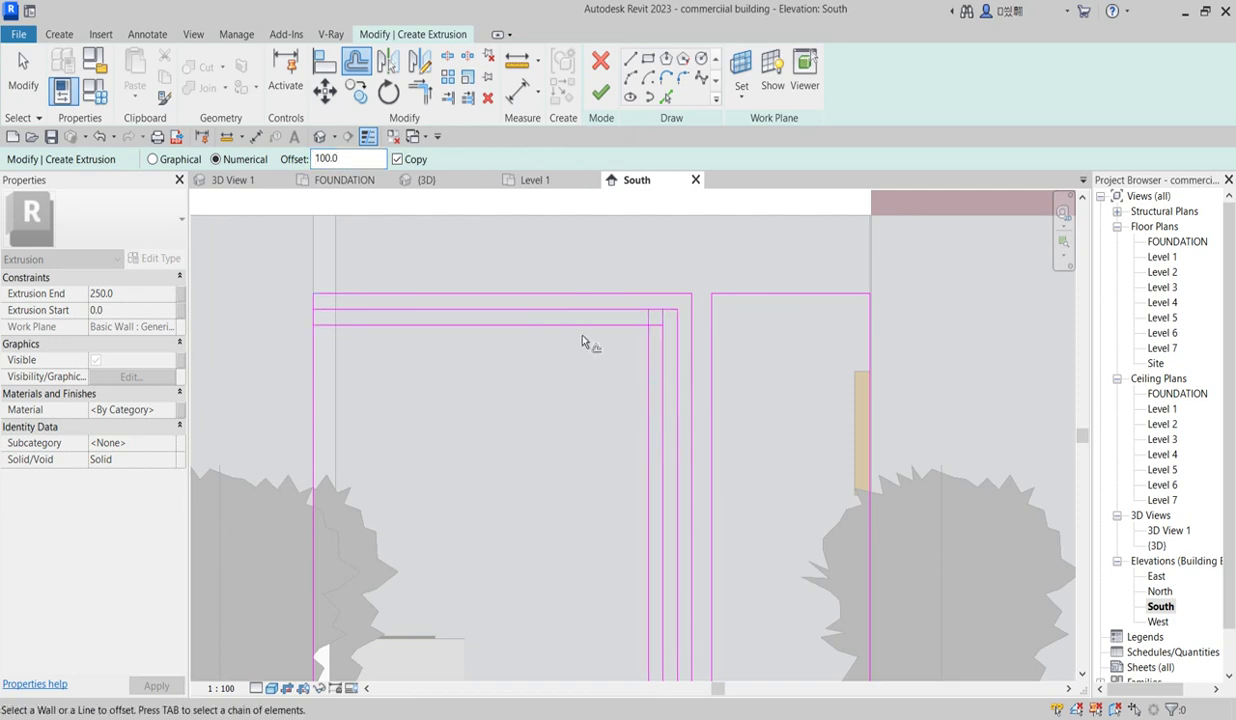
pyautogui.click(579, 326)
pyautogui.click(645, 400)
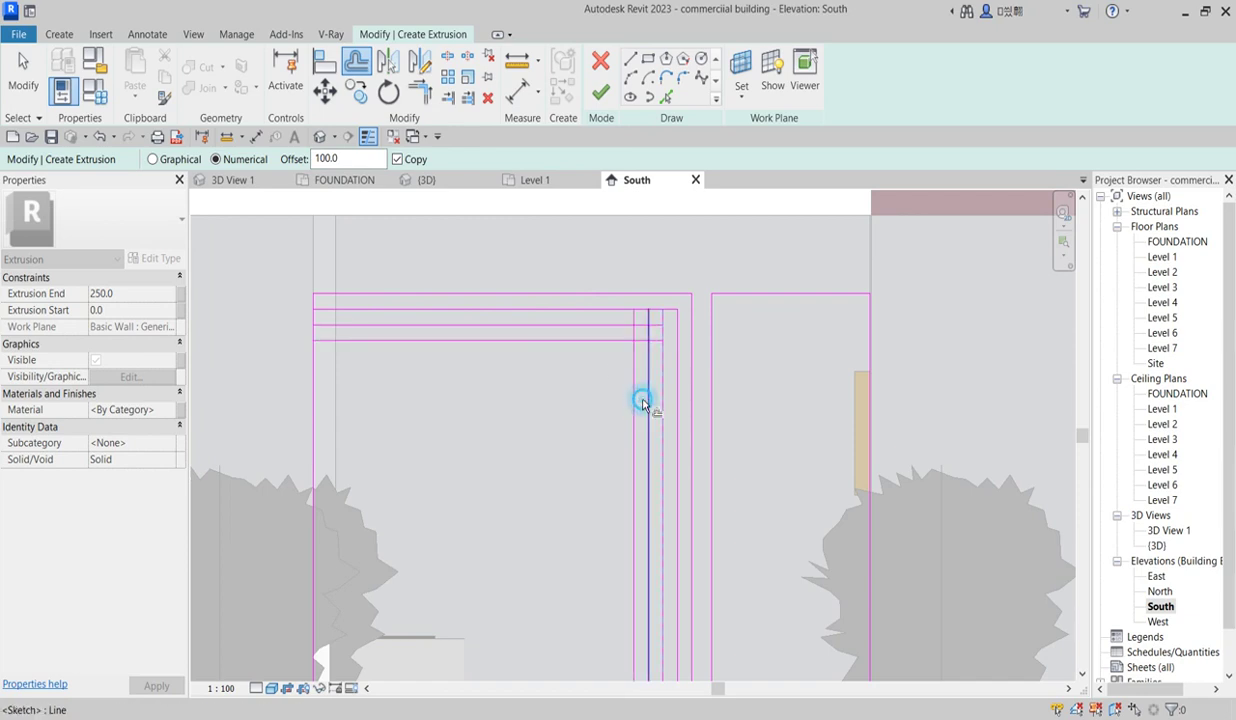
pyautogui.click(569, 345)
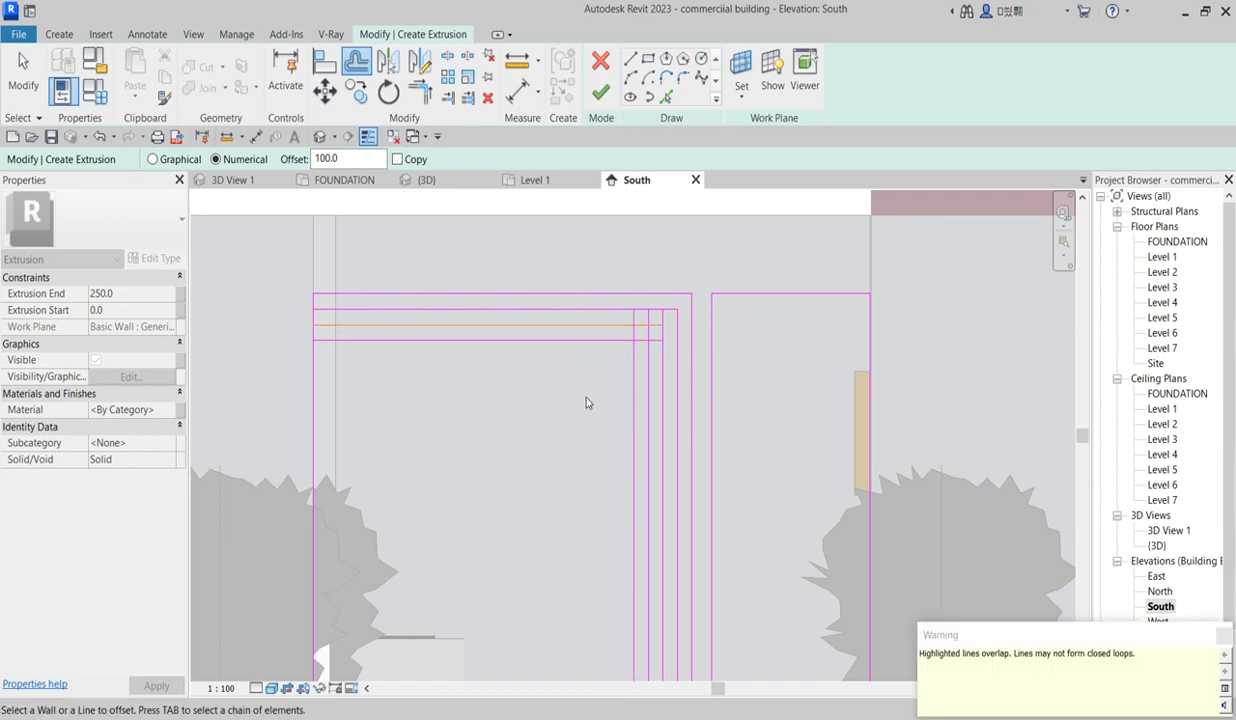
pyautogui.hotkey('ctrl', 'z')
pyautogui.press('o')
pyautogui.press('f')
pyautogui.click(589, 350)
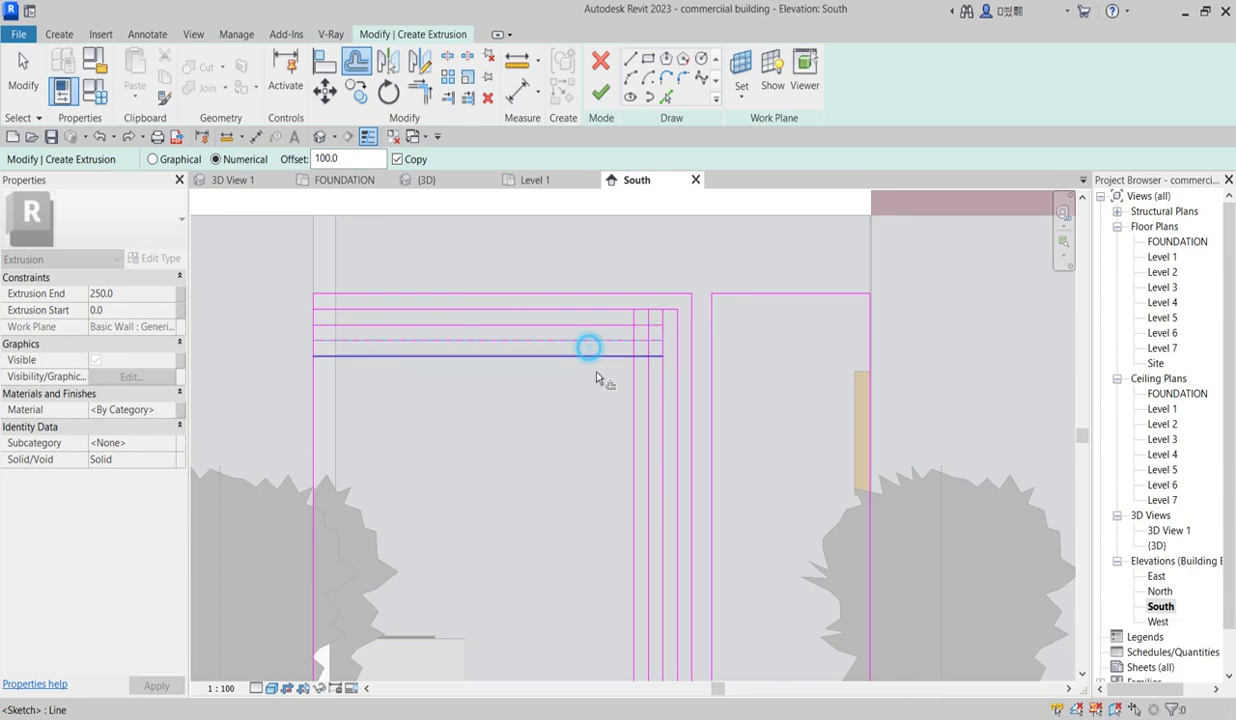
# - Continue the 100 mm inward offset copies until the wide panel has seven copied horizontal lines and eight copied vertical lines
pyautogui.click(630, 416)
pyautogui.click(616, 444)
pyautogui.click(536, 357)
pyautogui.click(604, 436)
pyautogui.click(553, 380)
pyautogui.click(585, 420)
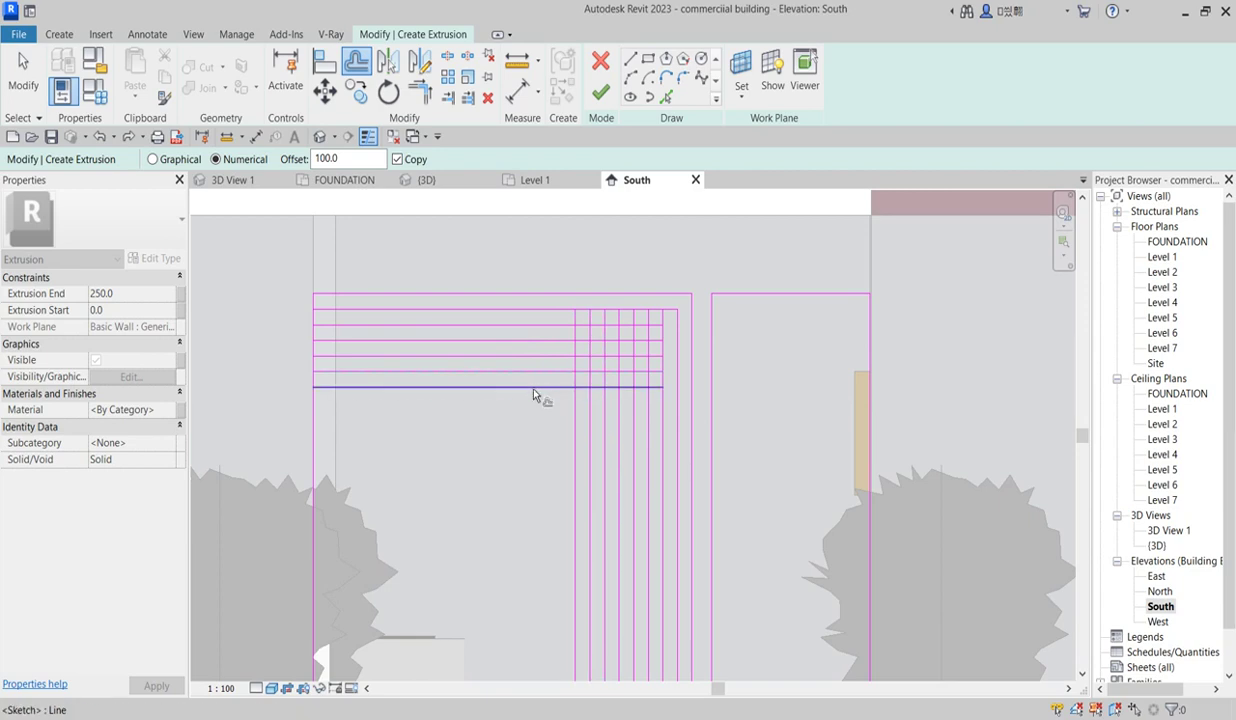
pyautogui.click(533, 393)
pyautogui.click(577, 466)
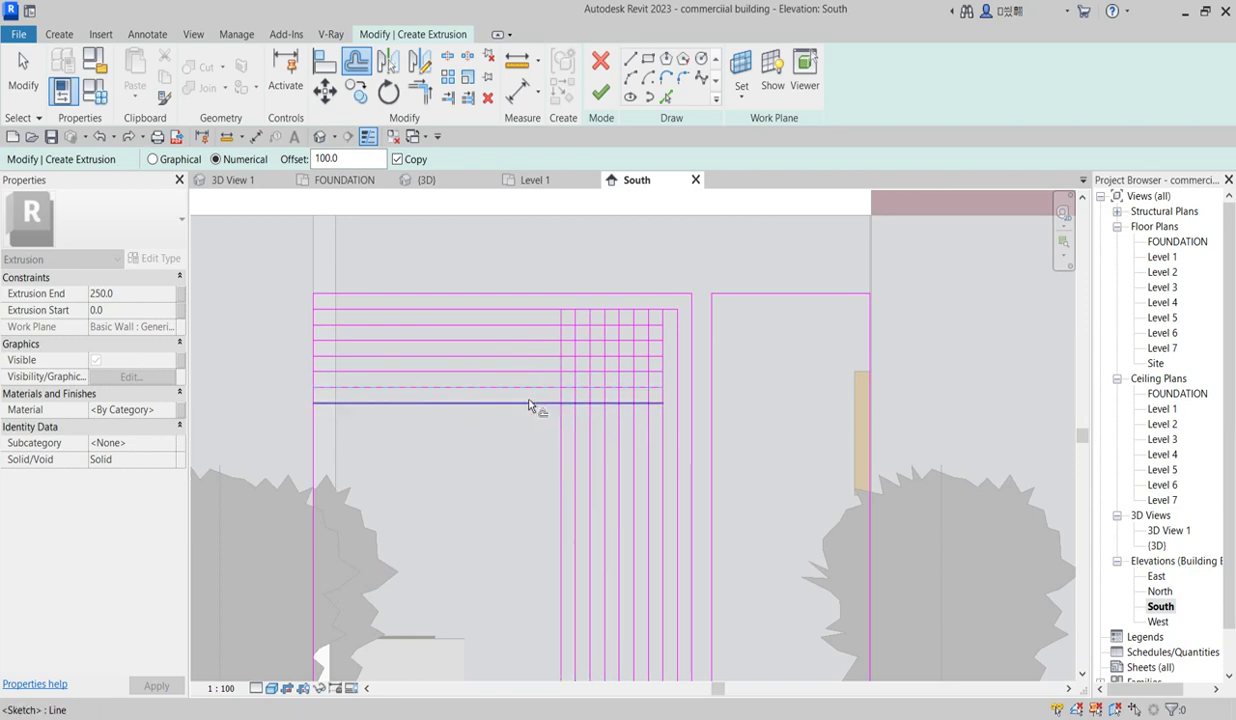
pyautogui.click(527, 414)
# - Trim the three outermost pairs of copied horizontal and vertical lines into clean corners
pyautogui.scroll(-2, 600, 410)
pyautogui.scroll(2, 601, 364)
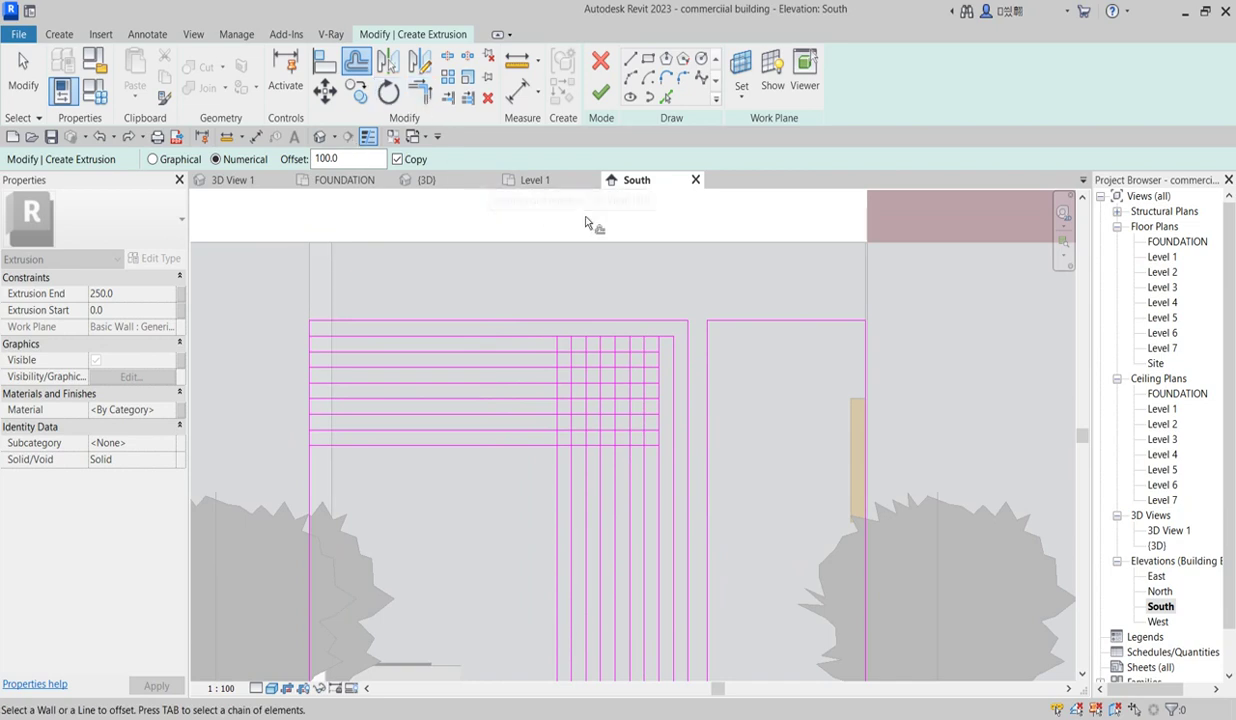
pyautogui.scroll(2, 679, 428)
pyautogui.click(426, 93)
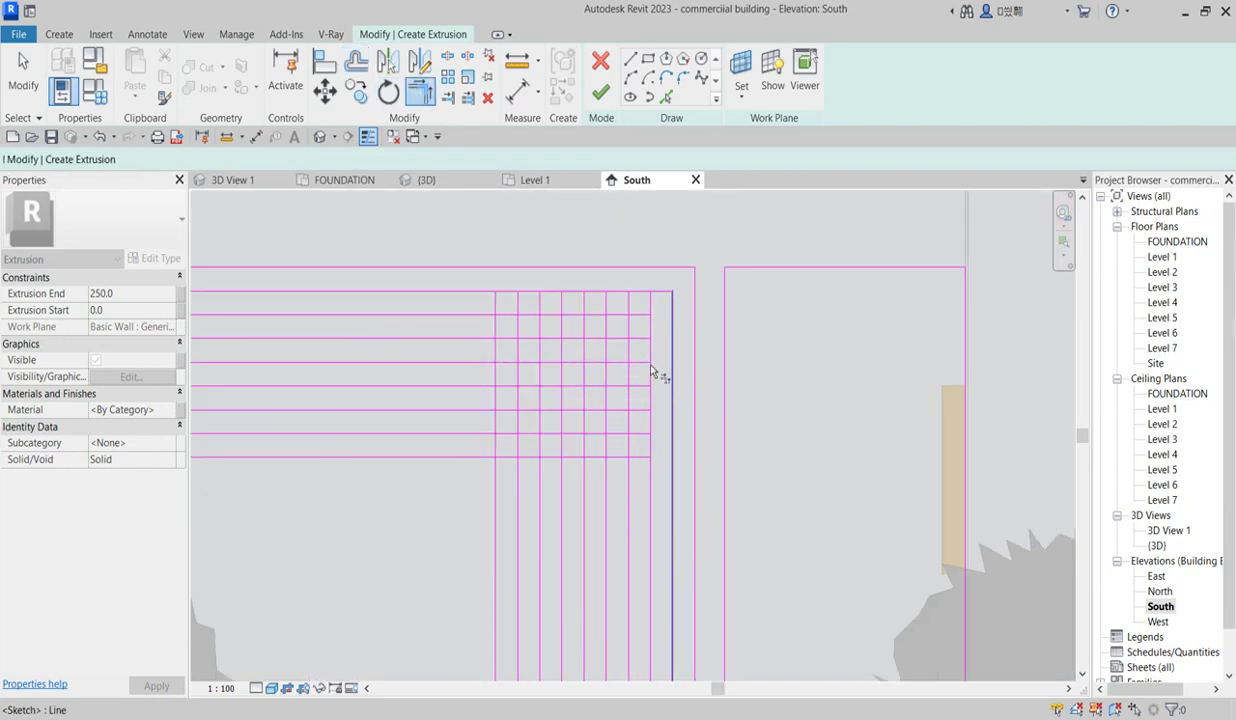
pyautogui.scroll(1, 628, 351)
pyautogui.scroll(-1, 611, 365)
pyautogui.scroll(1, 647, 353)
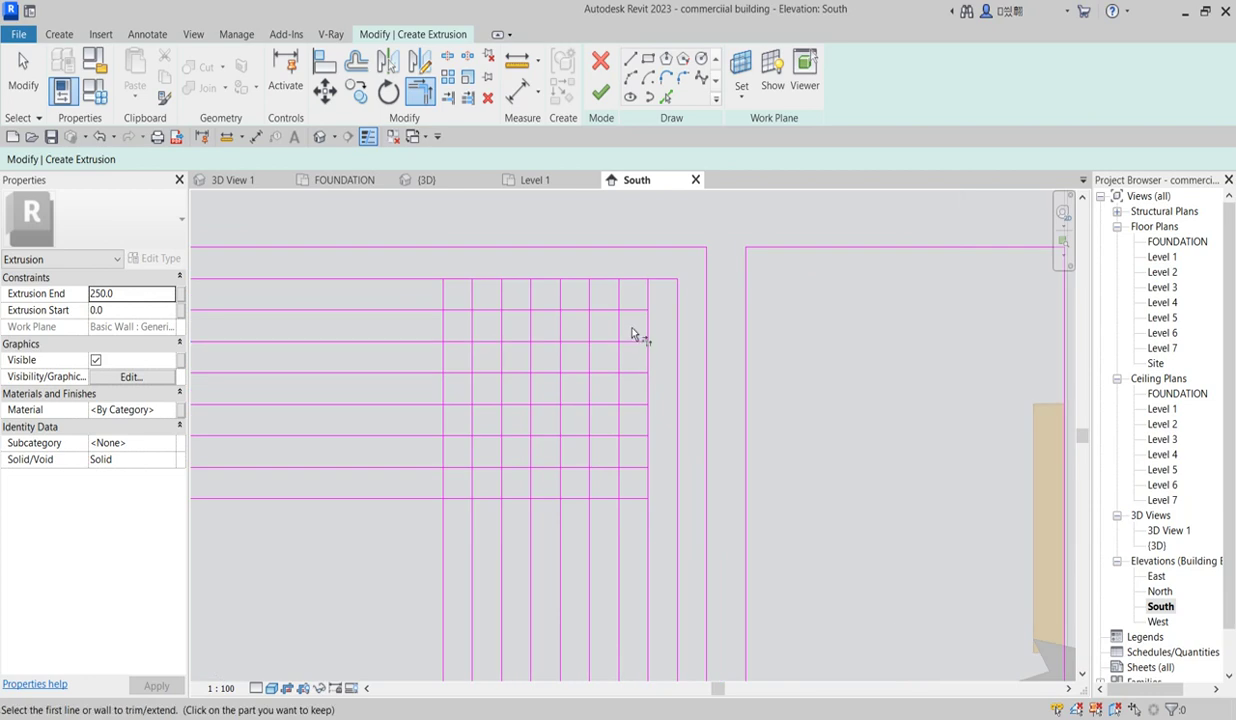
pyautogui.click(630, 312)
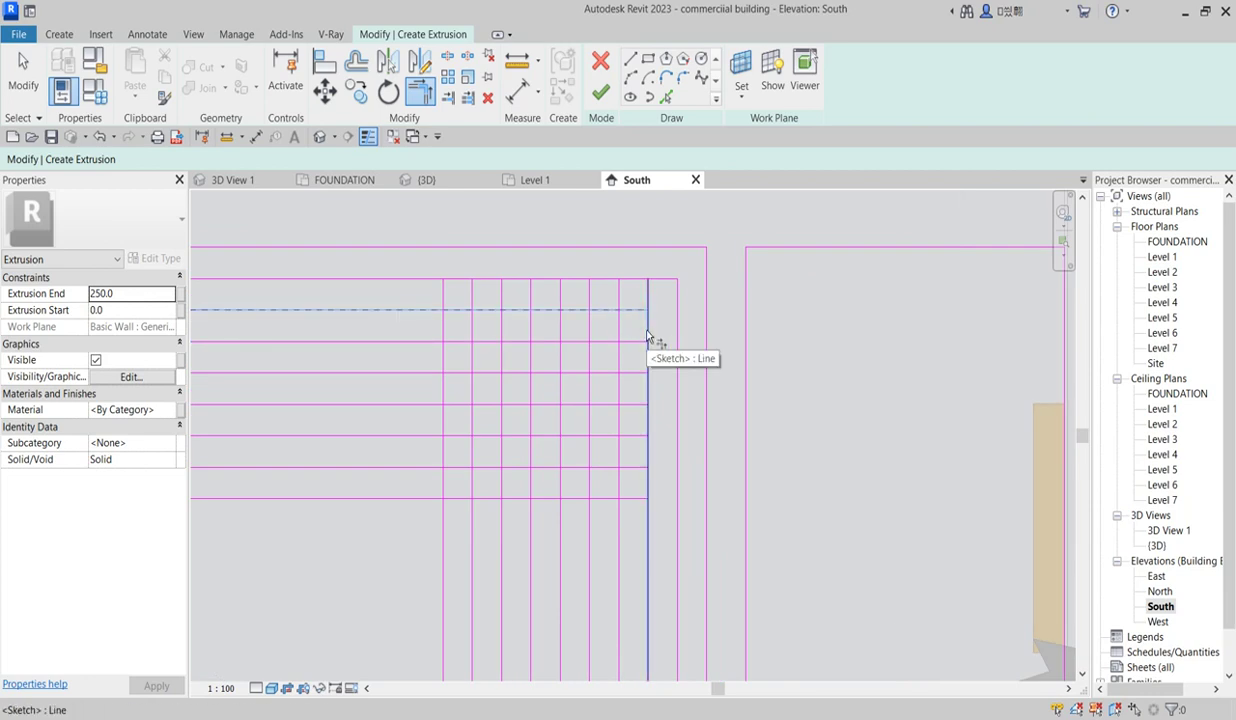
pyautogui.click(647, 336)
pyautogui.click(605, 342)
pyautogui.click(616, 359)
pyautogui.click(571, 373)
pyautogui.click(592, 394)
# - Trim the next four inner pairs of horizontal and vertical lines into nested corners, leaving only the innermost vertical line unpaired
pyautogui.click(541, 406)
pyautogui.click(558, 421)
pyautogui.click(515, 437)
pyautogui.click(528, 452)
pyautogui.click(488, 469)
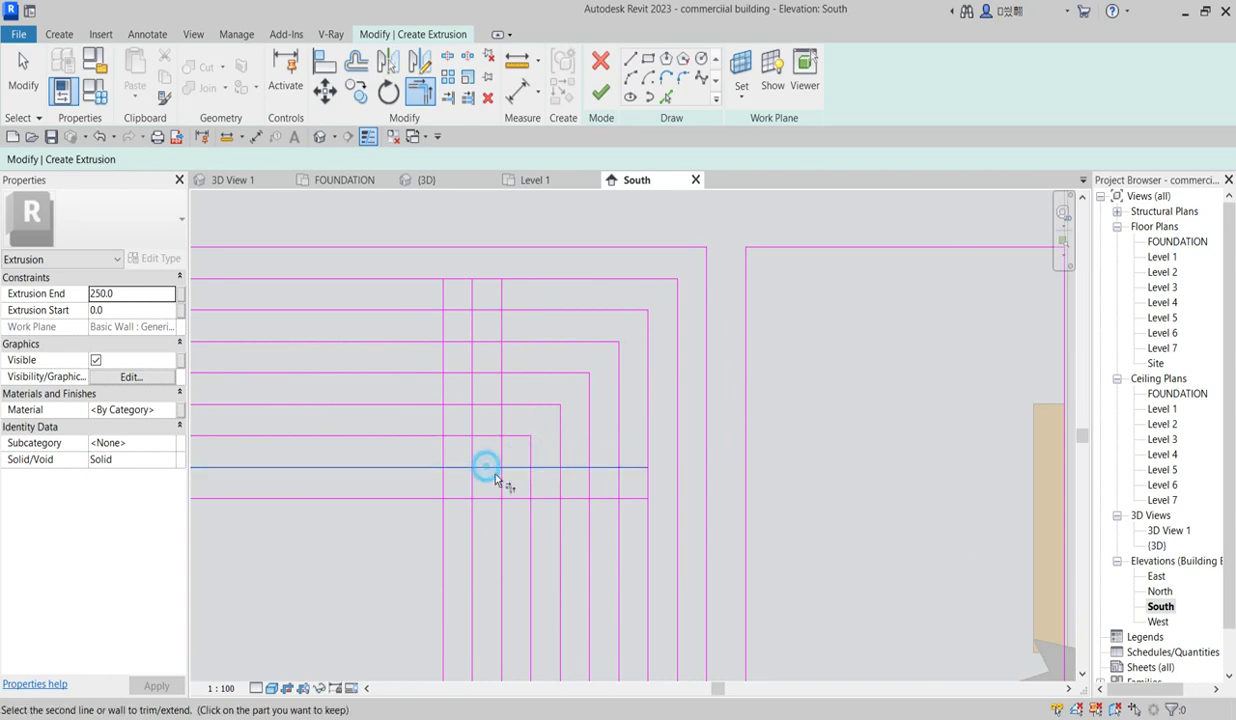
pyautogui.click(500, 480)
pyautogui.scroll(-1, 521, 480)
pyautogui.click(479, 487)
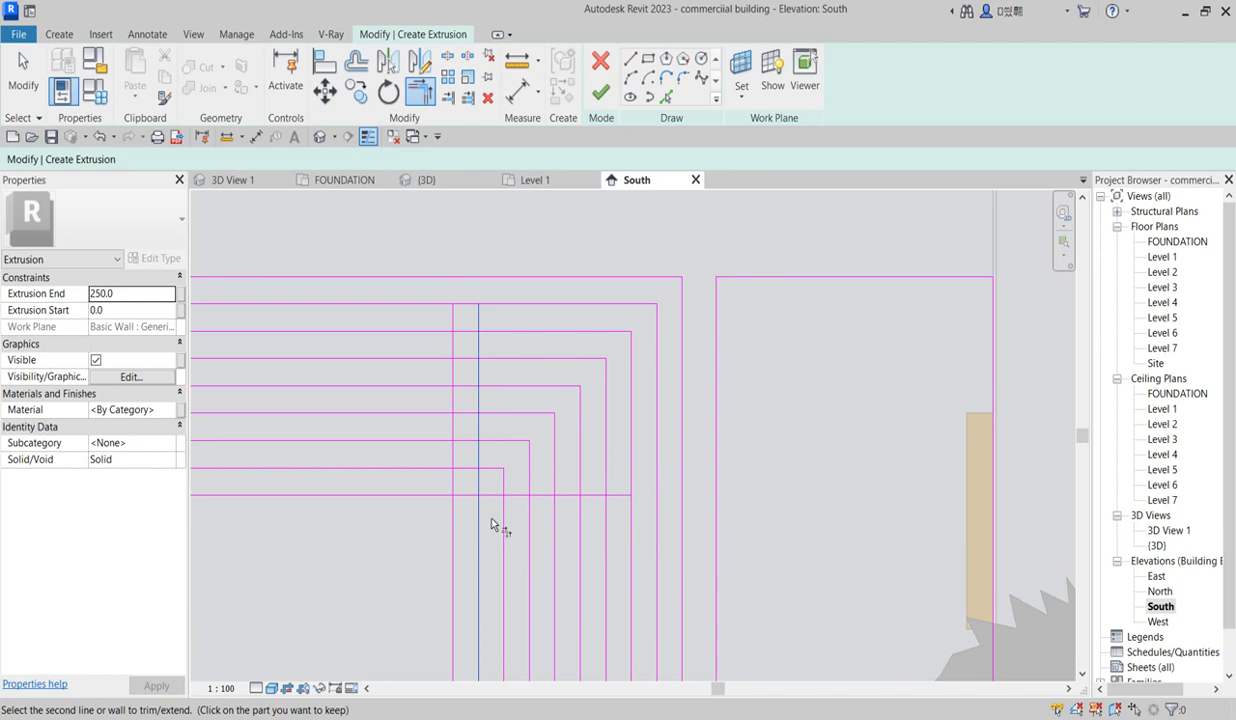
pyautogui.click(487, 519)
pyautogui.scroll(2, 475, 515)
pyautogui.click(462, 489)
pyautogui.click(486, 522)
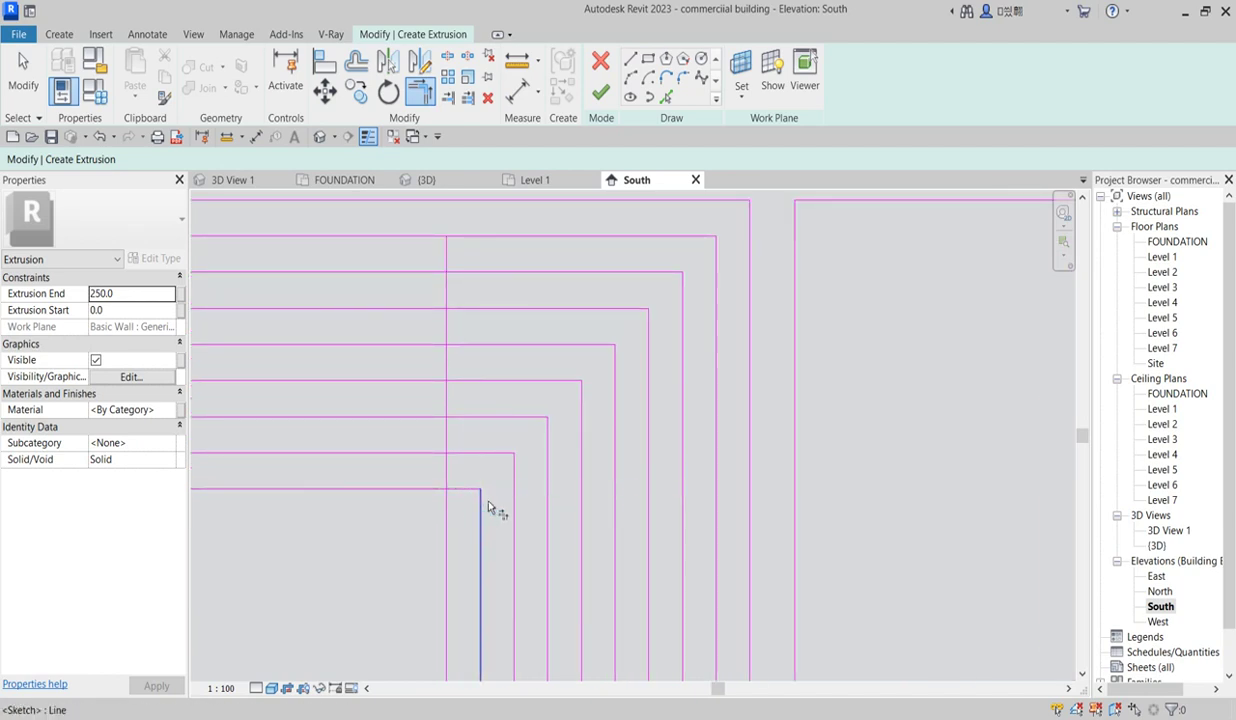
# - Offset the lowest horizontal line 100 mm downward as a copy and trim it to a corner with the innermost vertical line
pyautogui.scroll(-3, 490, 512)
pyautogui.scroll(3, 505, 532)
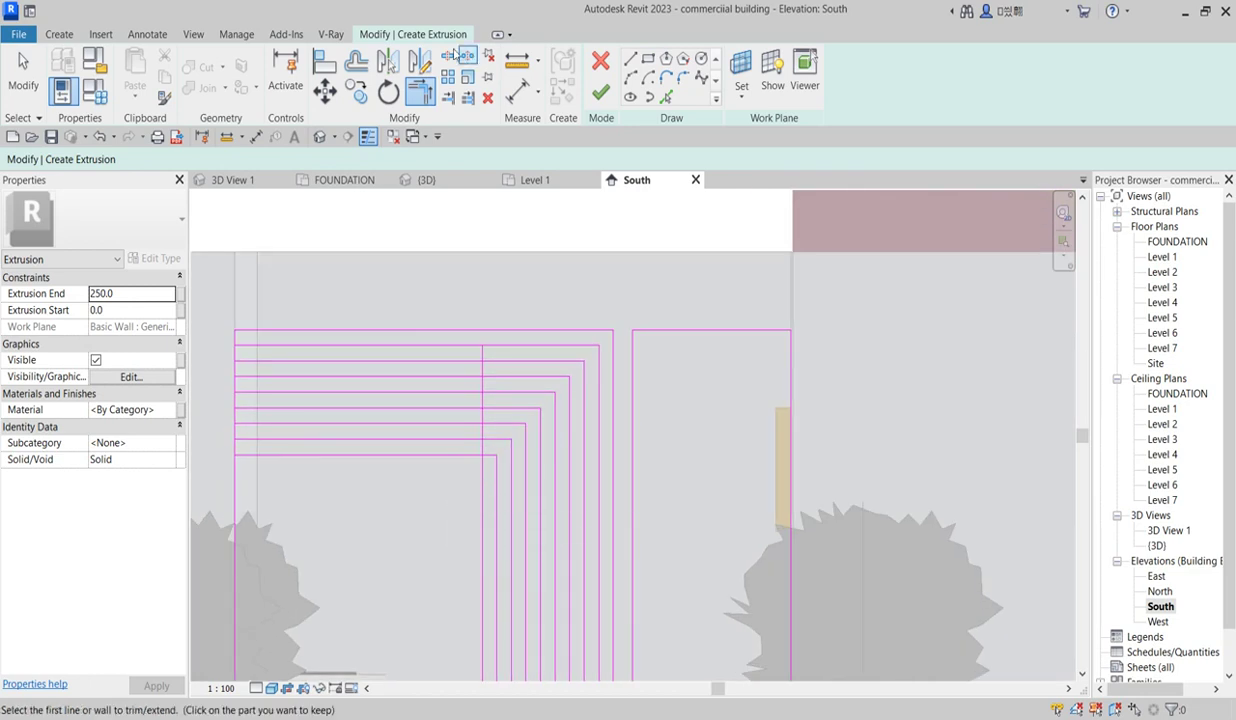
pyautogui.click(358, 62)
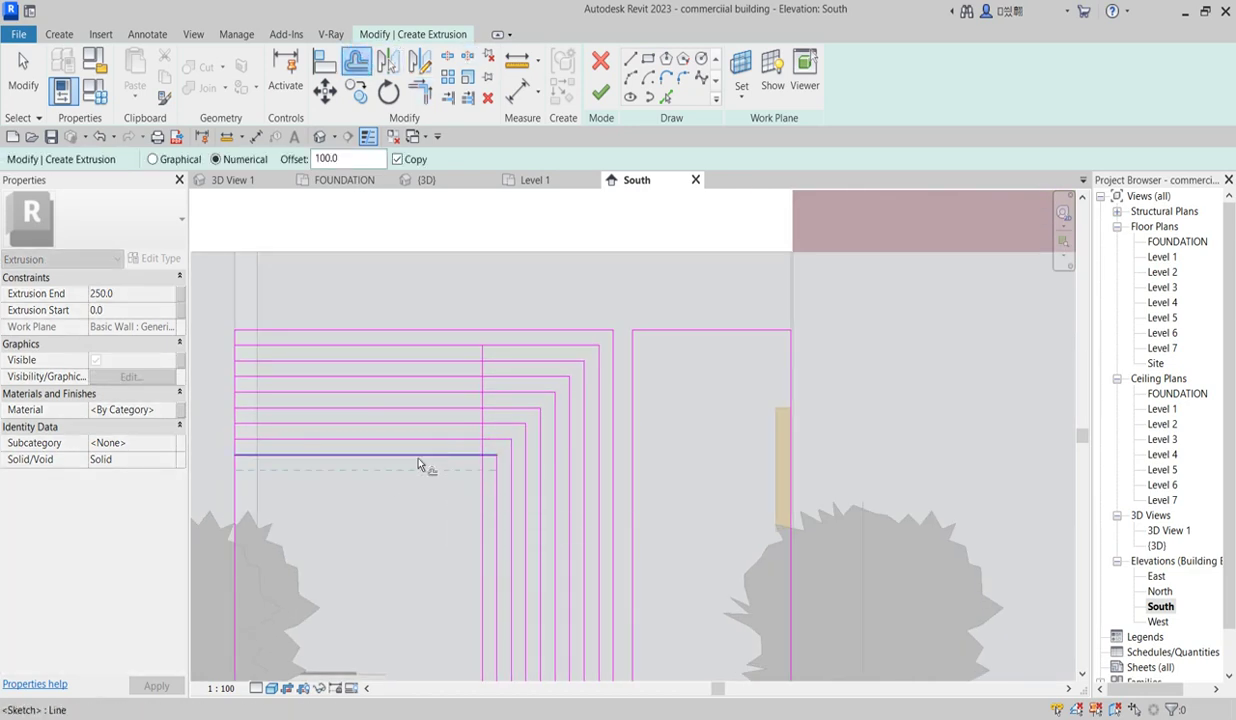
pyautogui.click(420, 90)
pyautogui.click(414, 469)
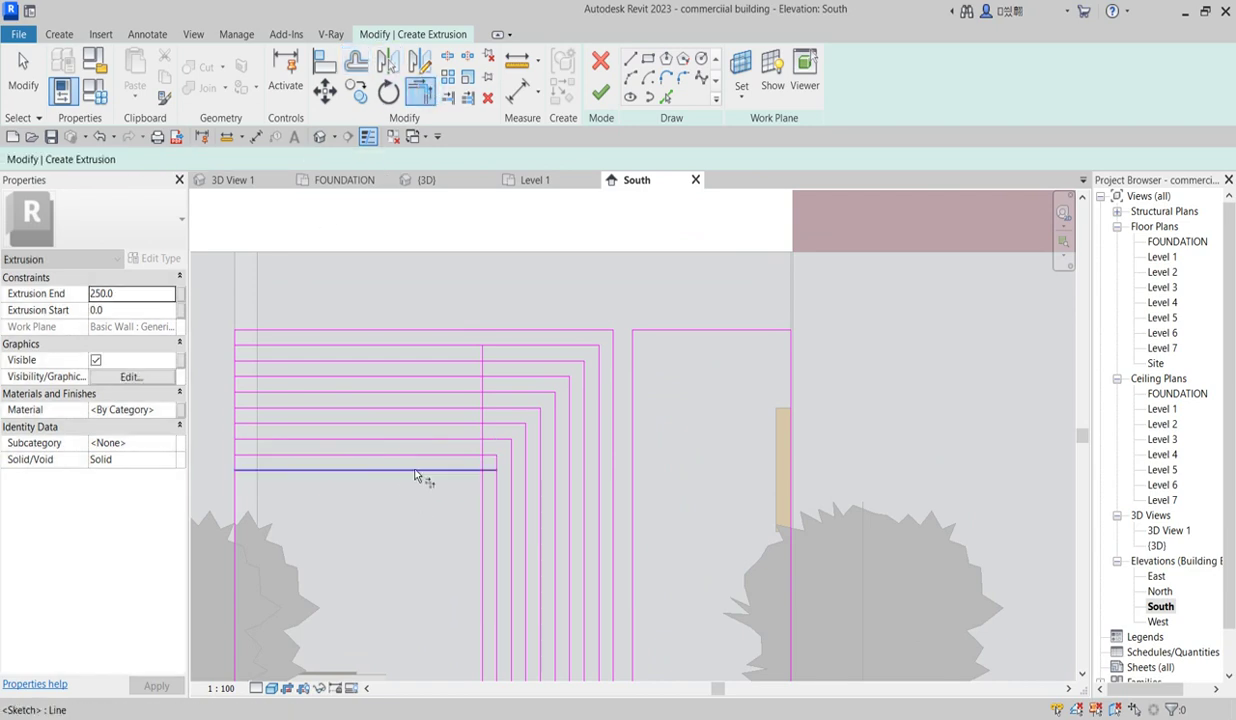
pyautogui.click(477, 505)
pyautogui.scroll(-3, 490, 508)
pyautogui.press('Escape')
# - Split the wide rectangle's left edge at the alternate gaps between the horizontal frame bars
pyautogui.scroll(3, 403, 428)
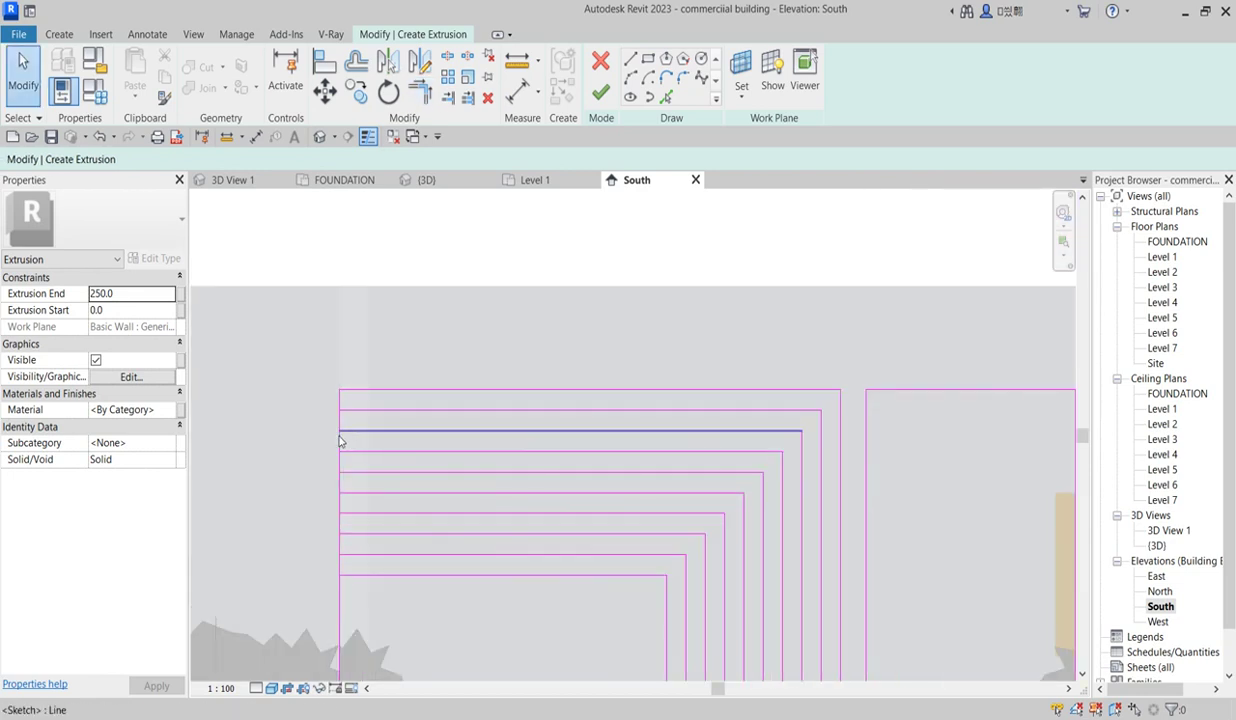
pyautogui.scroll(2, 349, 441)
pyautogui.click(445, 58)
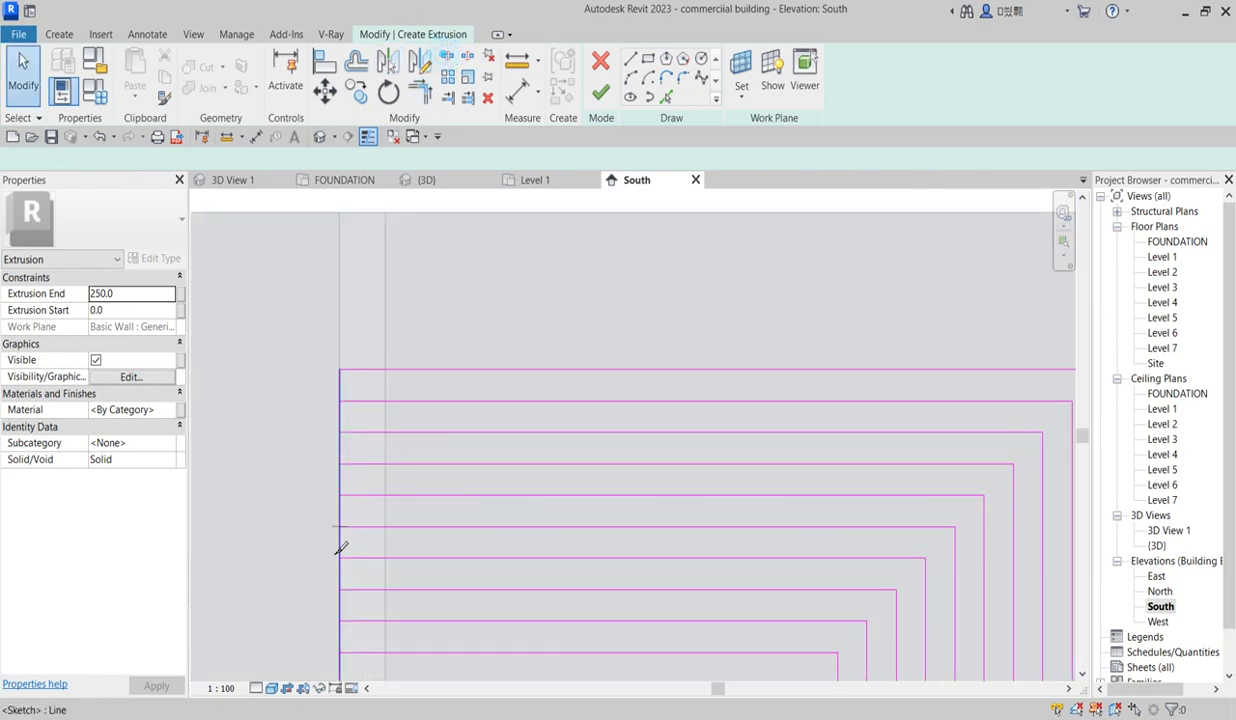
pyautogui.click(339, 483)
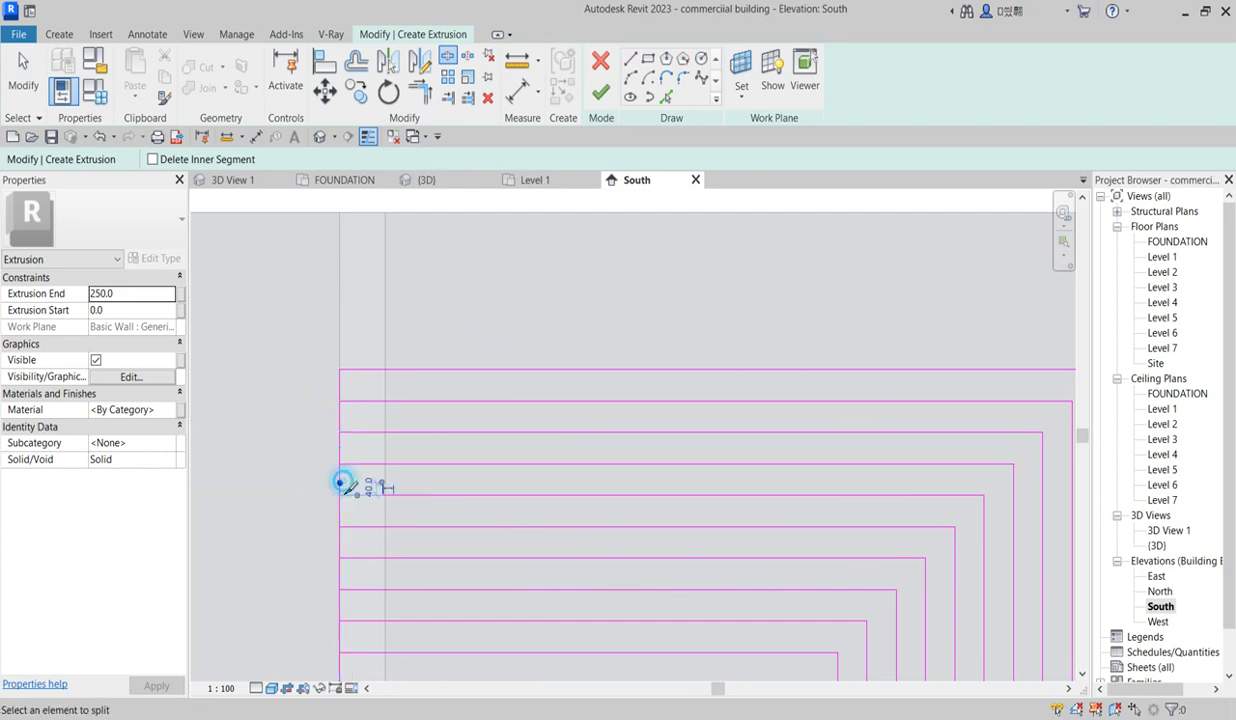
pyautogui.click(340, 555)
pyautogui.click(340, 606)
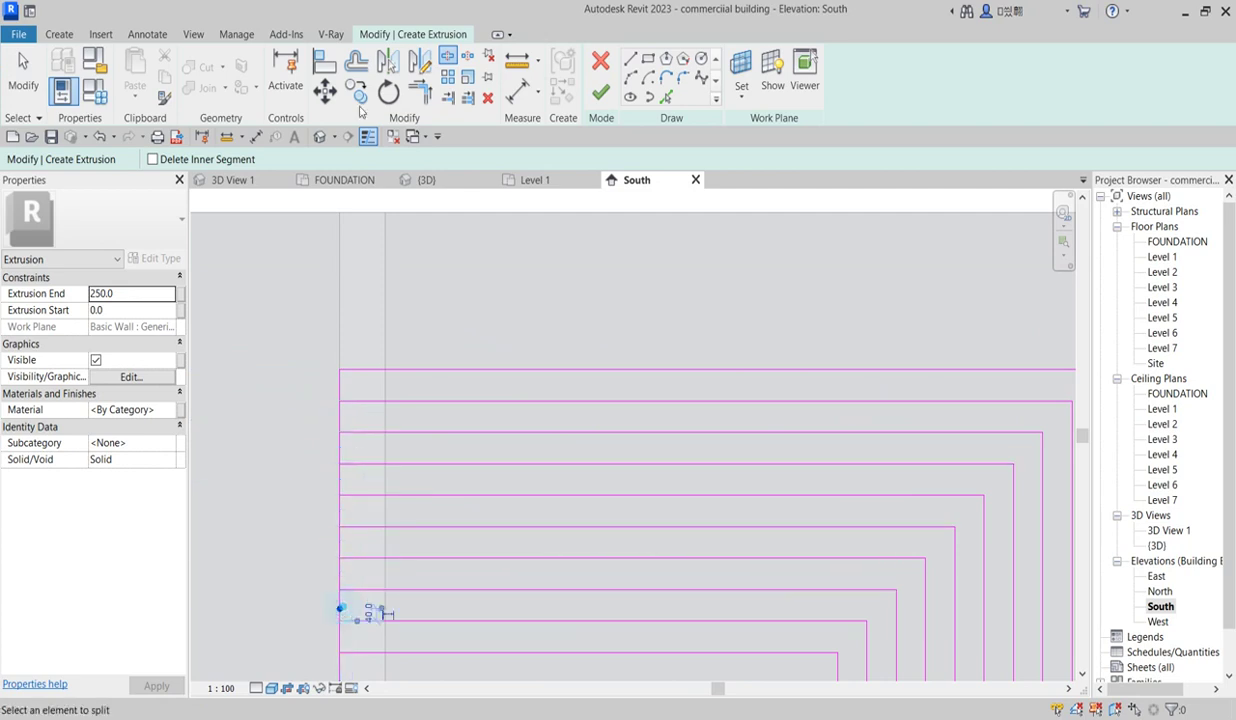
# - Trim the split left-edge segments against the horizontal lines to close the left ends of five separate bars
pyautogui.click(420, 91)
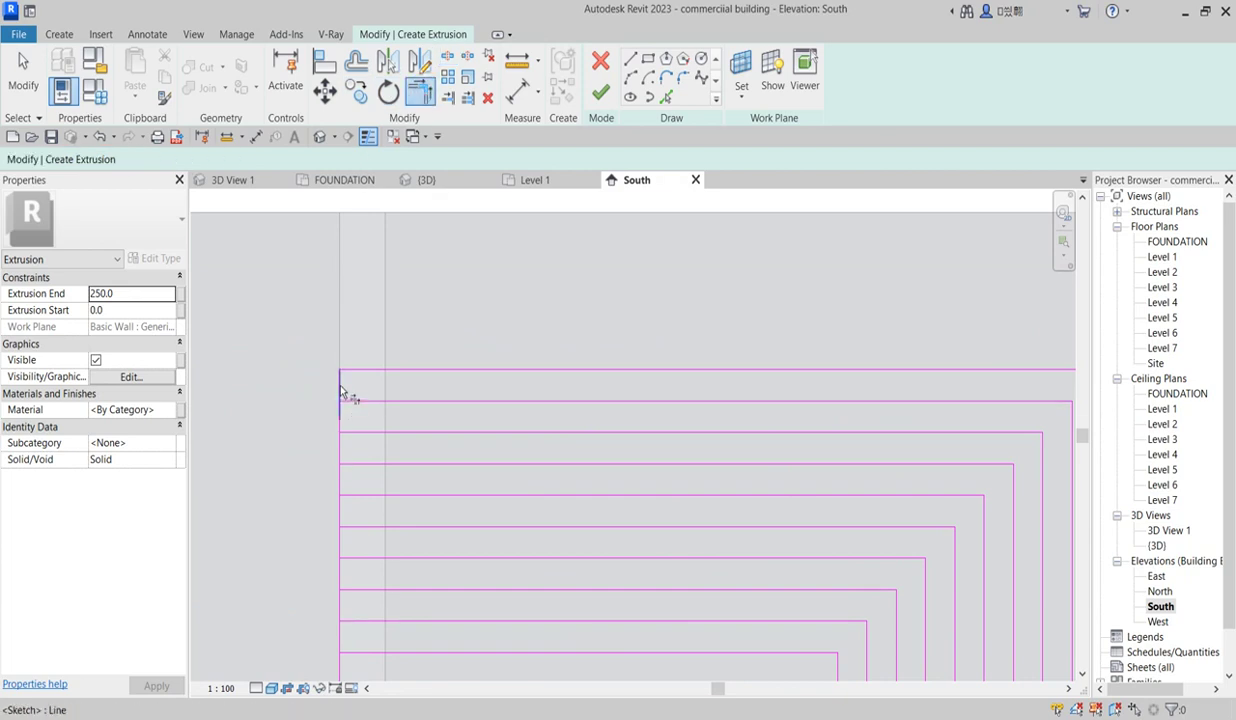
pyautogui.click(362, 432)
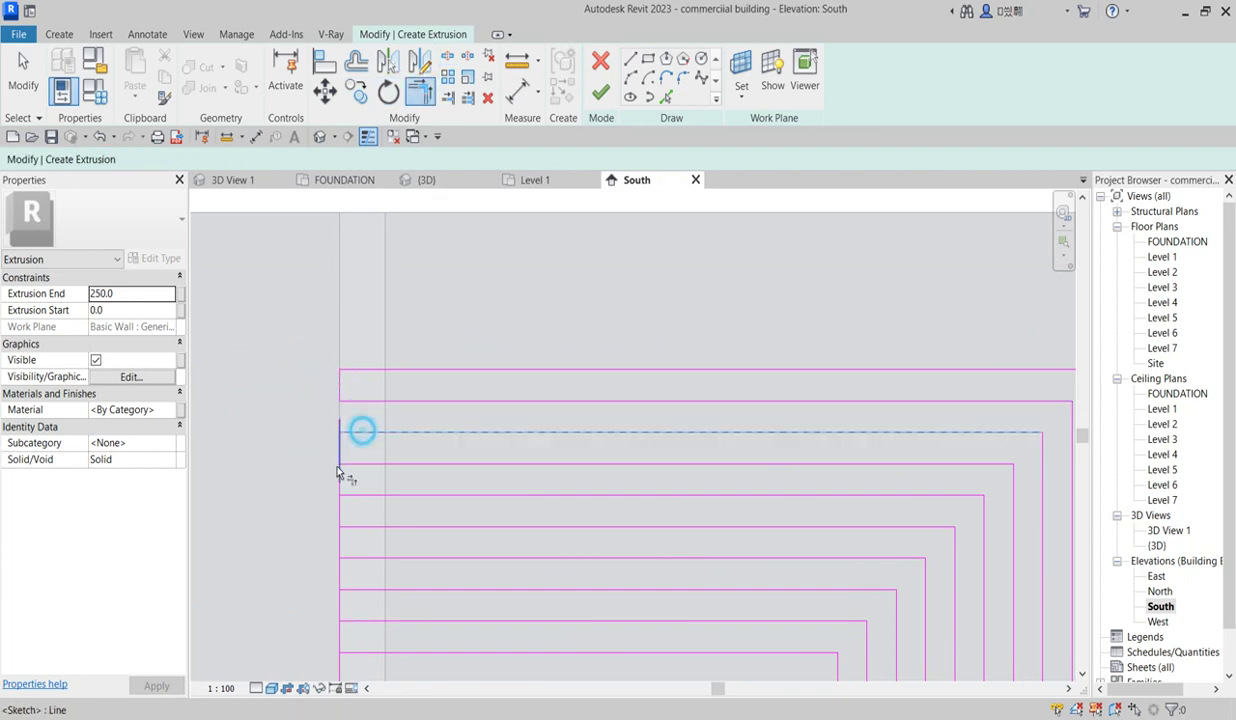
pyautogui.click(342, 452)
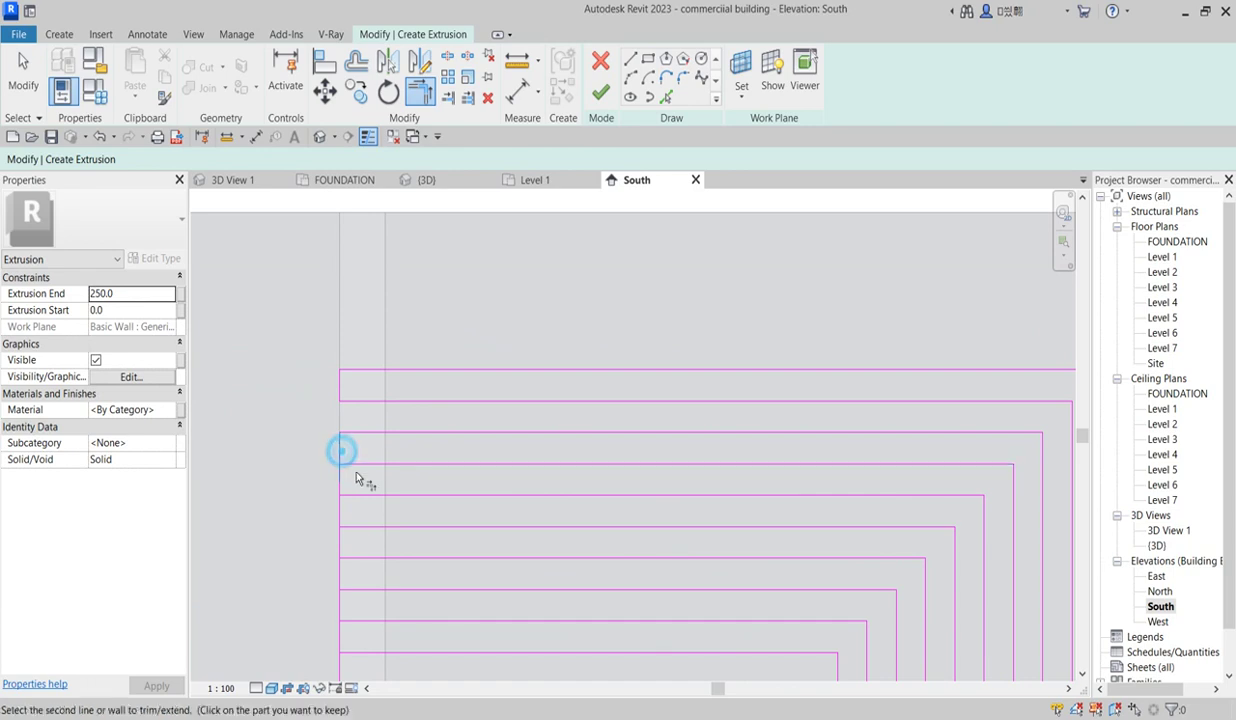
pyautogui.click(350, 500)
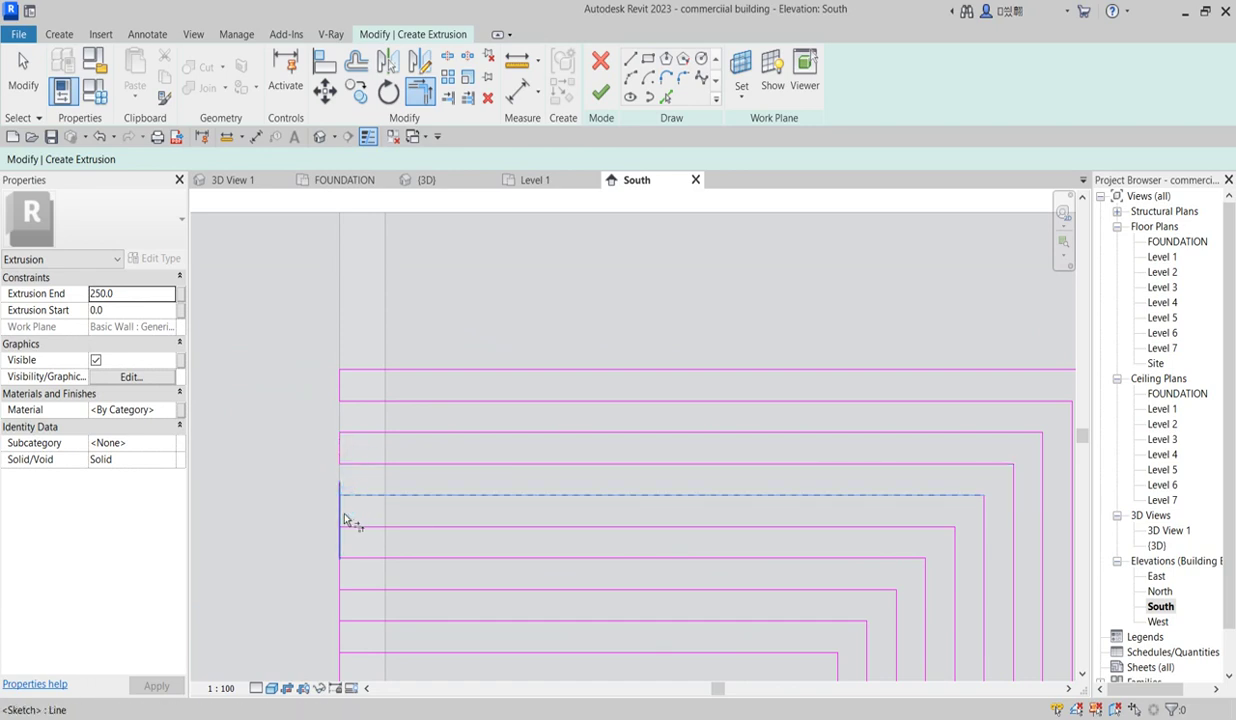
pyautogui.click(342, 511)
pyautogui.scroll(-1, 371, 515)
pyautogui.click(375, 499)
pyautogui.scroll(1, 370, 503)
pyautogui.click(347, 562)
pyautogui.click(358, 576)
pyautogui.click(344, 632)
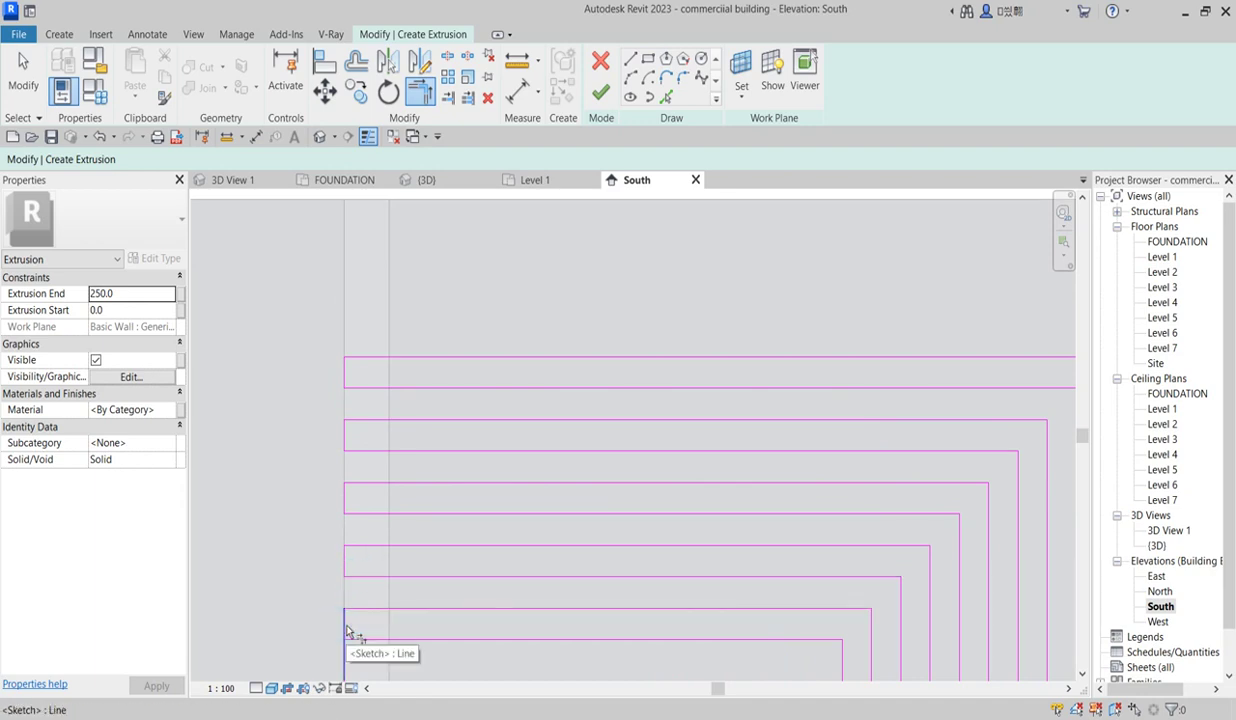
pyautogui.click(352, 630)
# - Split the wide rectangle's base line at the alternate gaps between the vertical frame bars
pyautogui.scroll(-2, 352, 535)
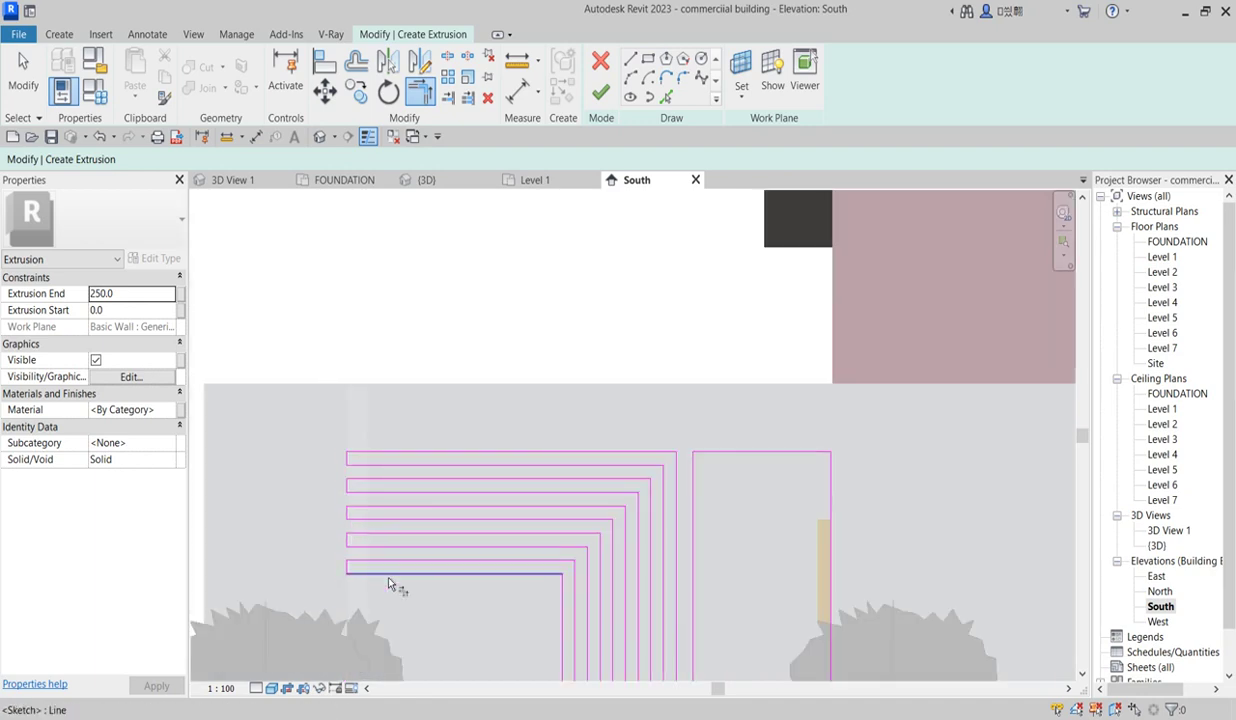
pyautogui.scroll(-5, 388, 400)
pyautogui.scroll(4, 481, 579)
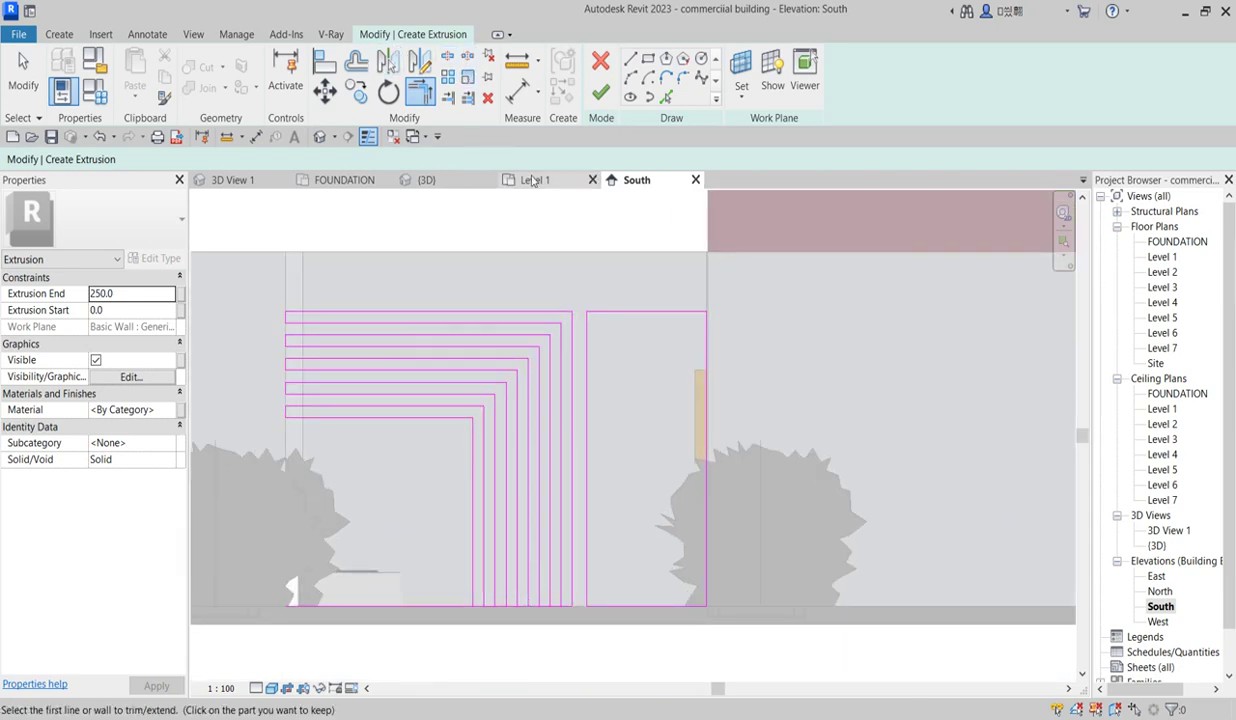
pyautogui.click(447, 56)
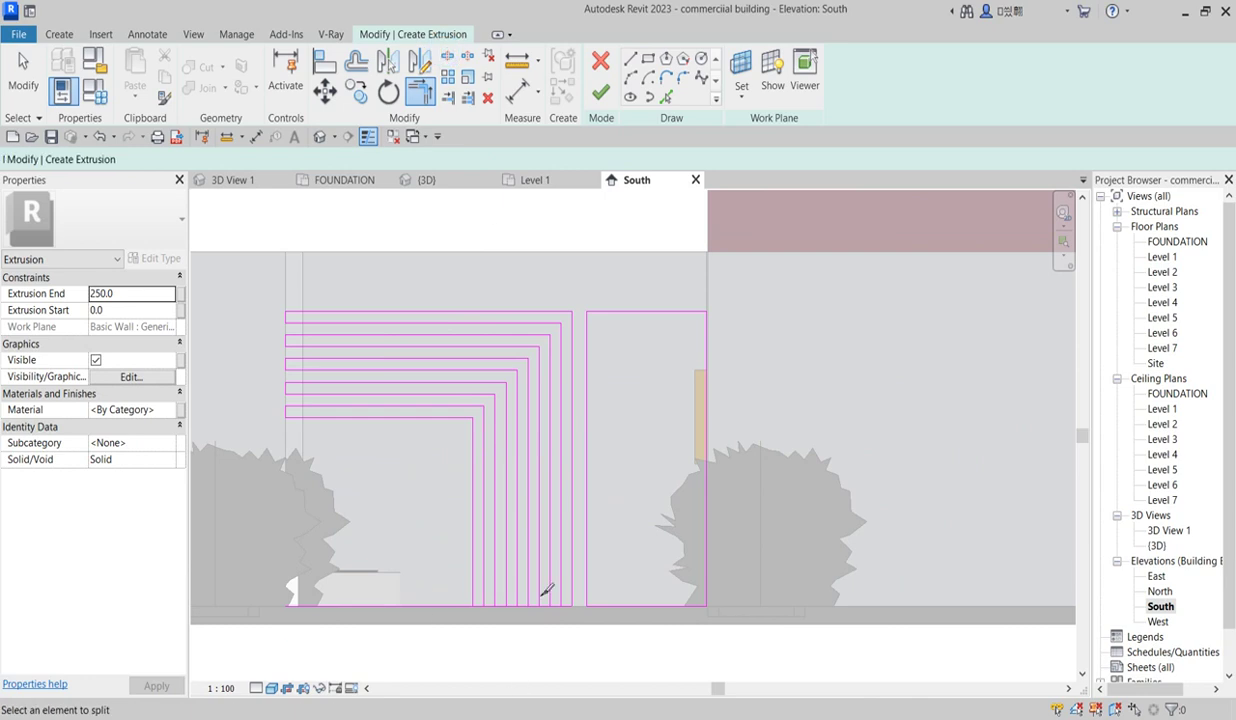
pyautogui.scroll(3, 585, 612)
pyautogui.scroll(-1, 578, 628)
pyautogui.scroll(2, 575, 620)
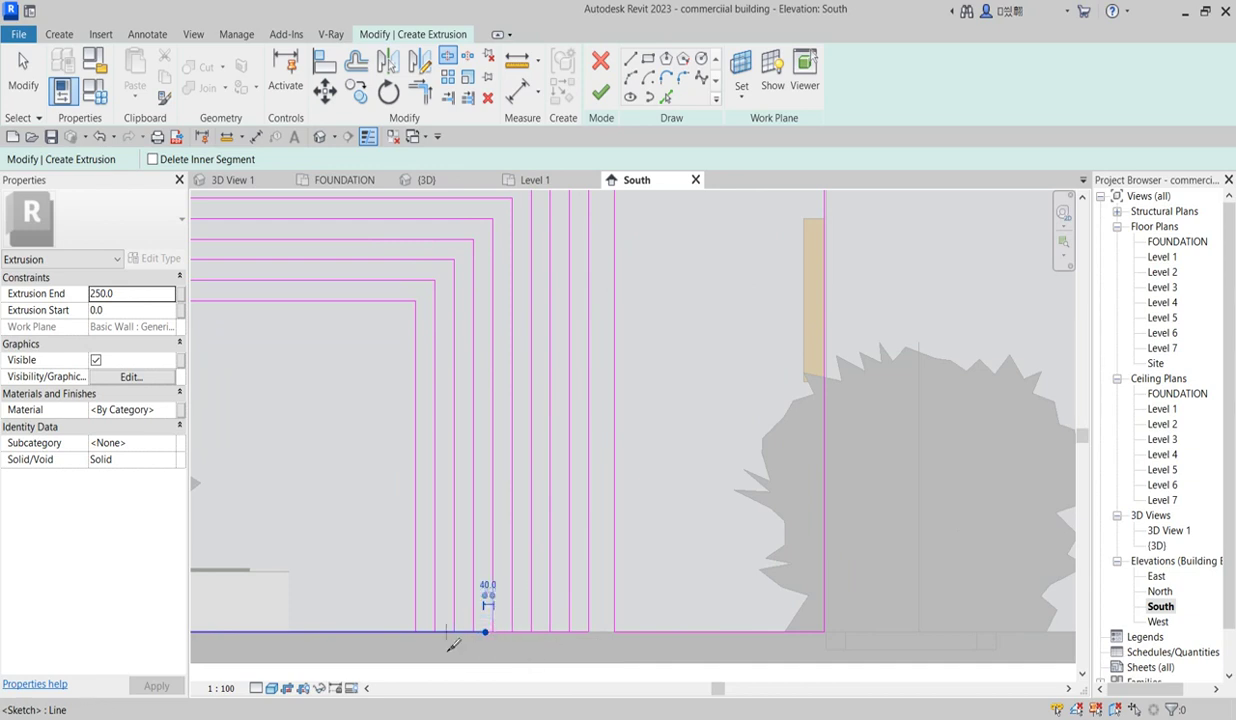
pyautogui.click(449, 640)
# - Trim the split base-line segments against the vertical lines to close the lower ends of the five nested L-shaped bars
pyautogui.click(419, 91)
pyautogui.click(580, 633)
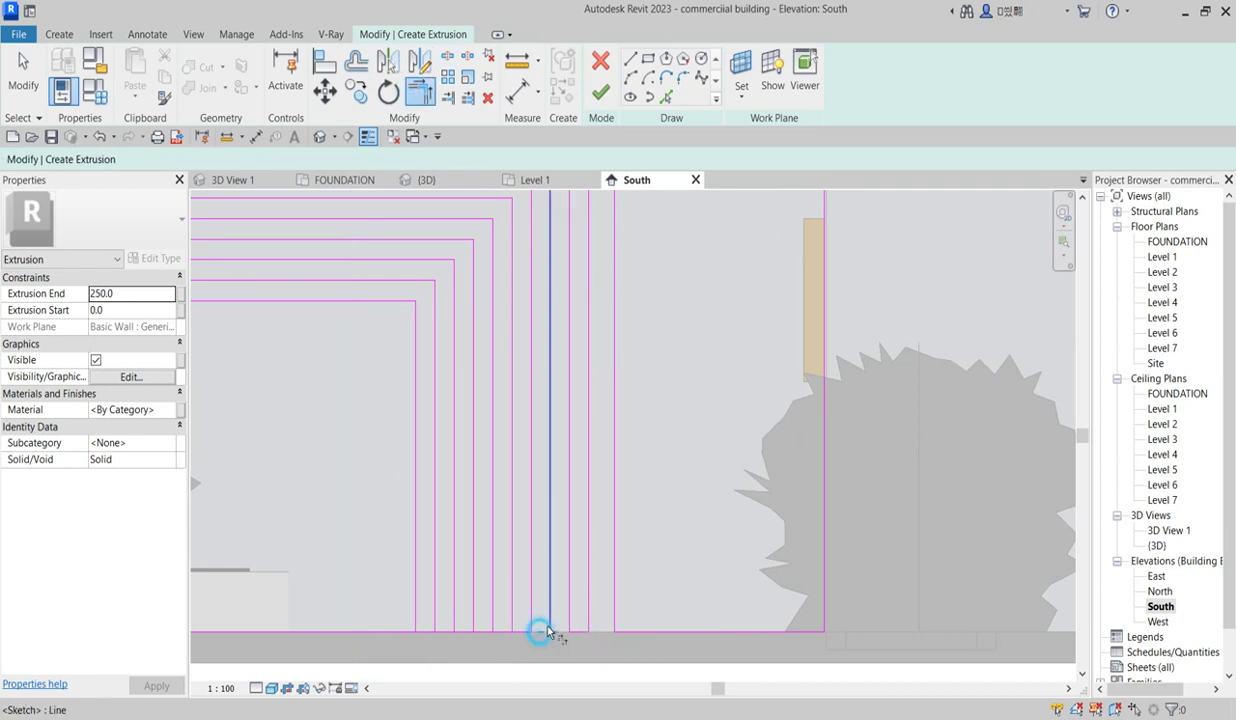
pyautogui.click(541, 631)
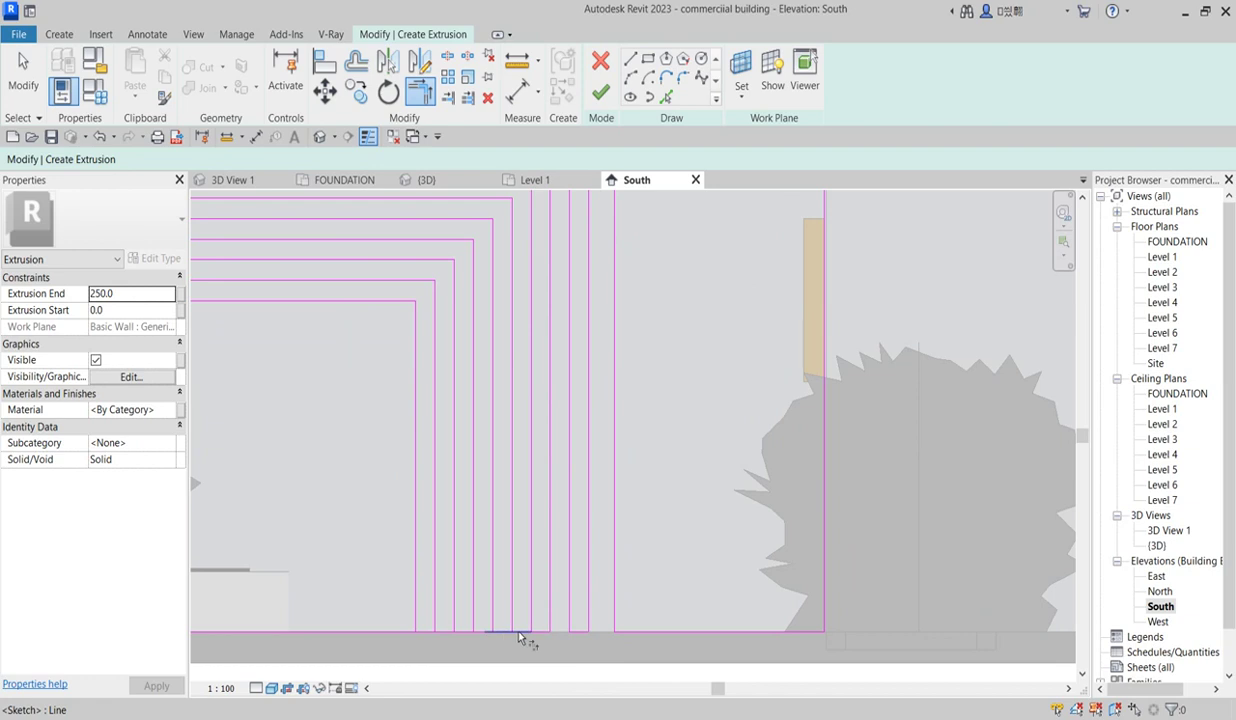
pyautogui.click(505, 630)
pyautogui.click(511, 613)
pyautogui.click(503, 628)
pyautogui.click(494, 613)
pyautogui.click(466, 631)
pyautogui.click(473, 613)
pyautogui.click(463, 633)
pyautogui.click(454, 614)
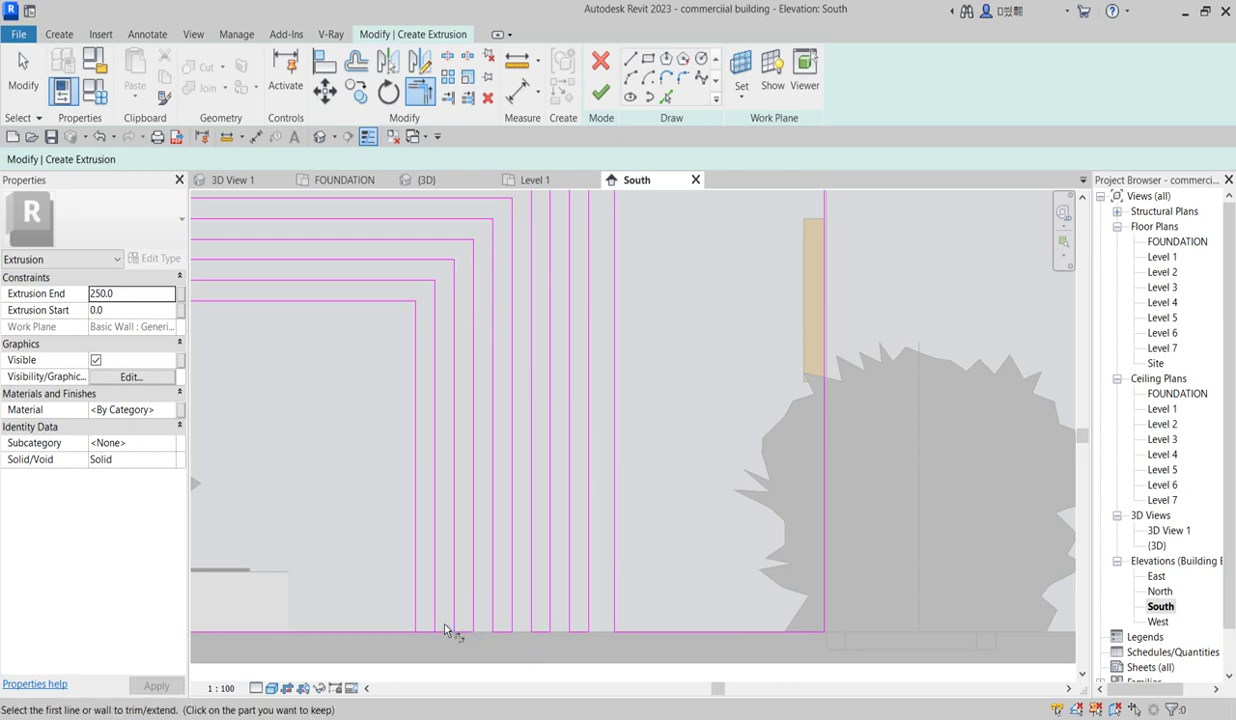
pyautogui.click(428, 634)
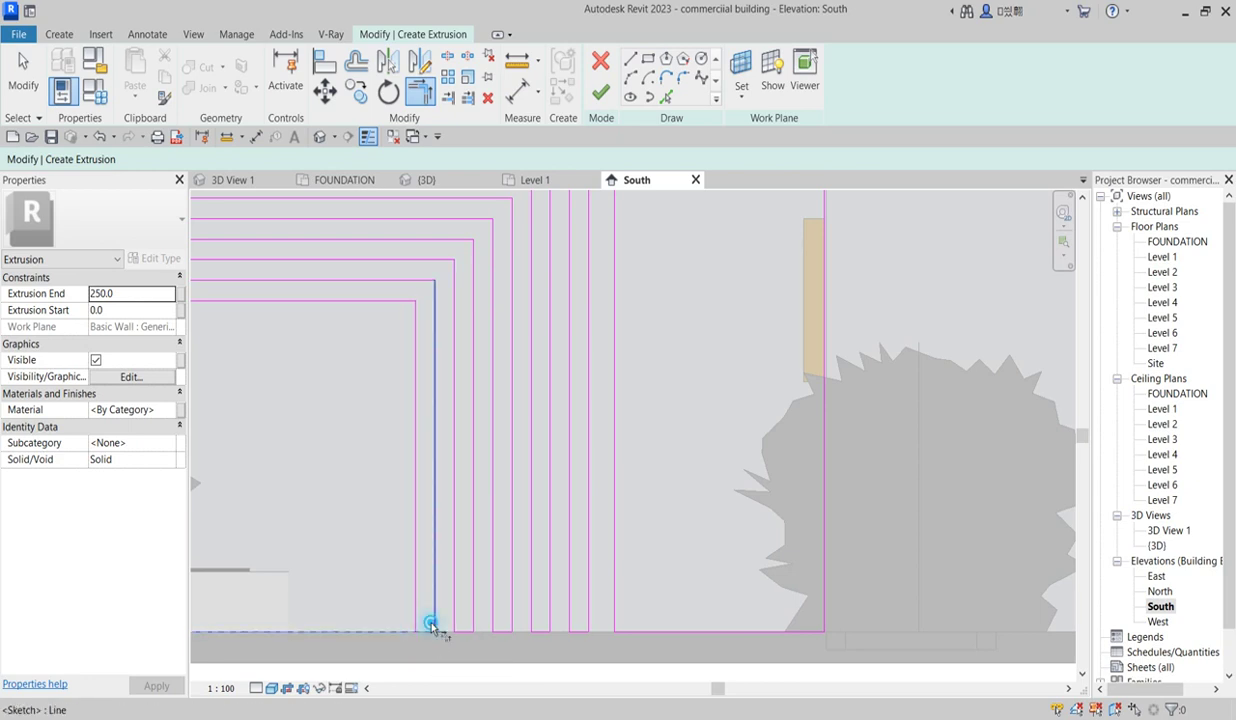
pyautogui.click(420, 625)
pyautogui.click(421, 622)
# - Finish the extrusion sketch to generate the five L-shaped bars and the narrow gate panel
pyautogui.scroll(-5, 526, 577)
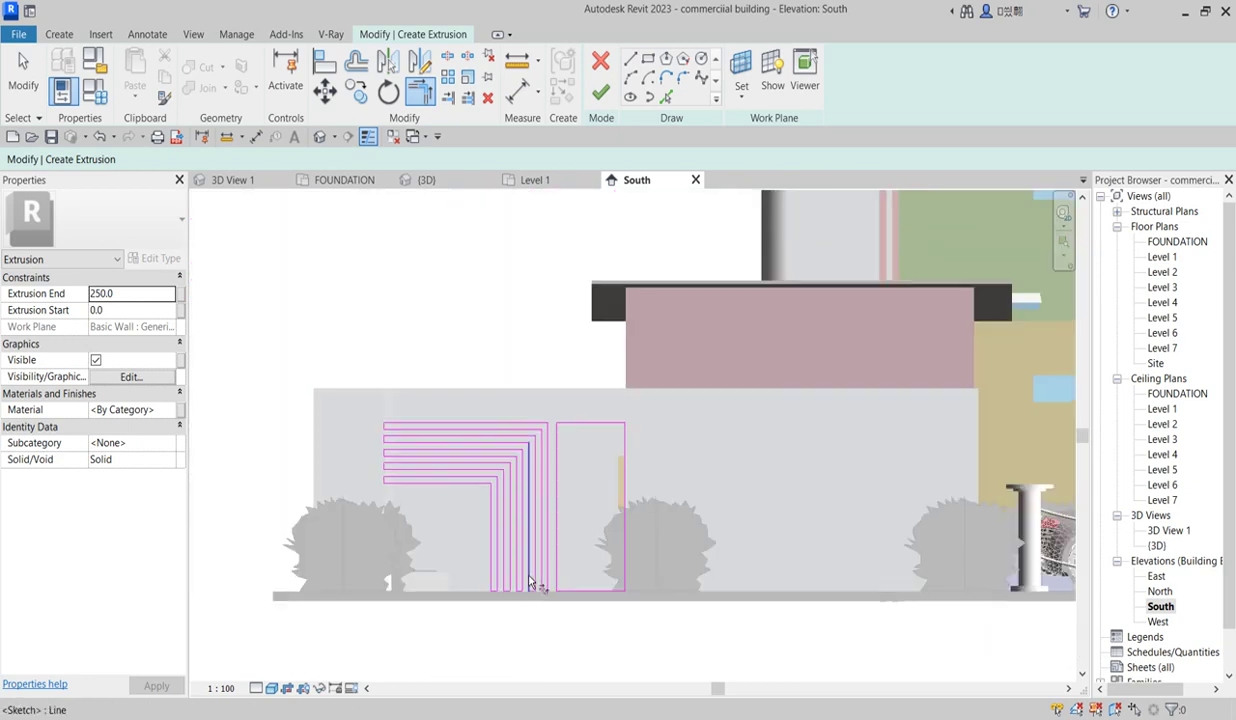
pyautogui.scroll(2, 595, 584)
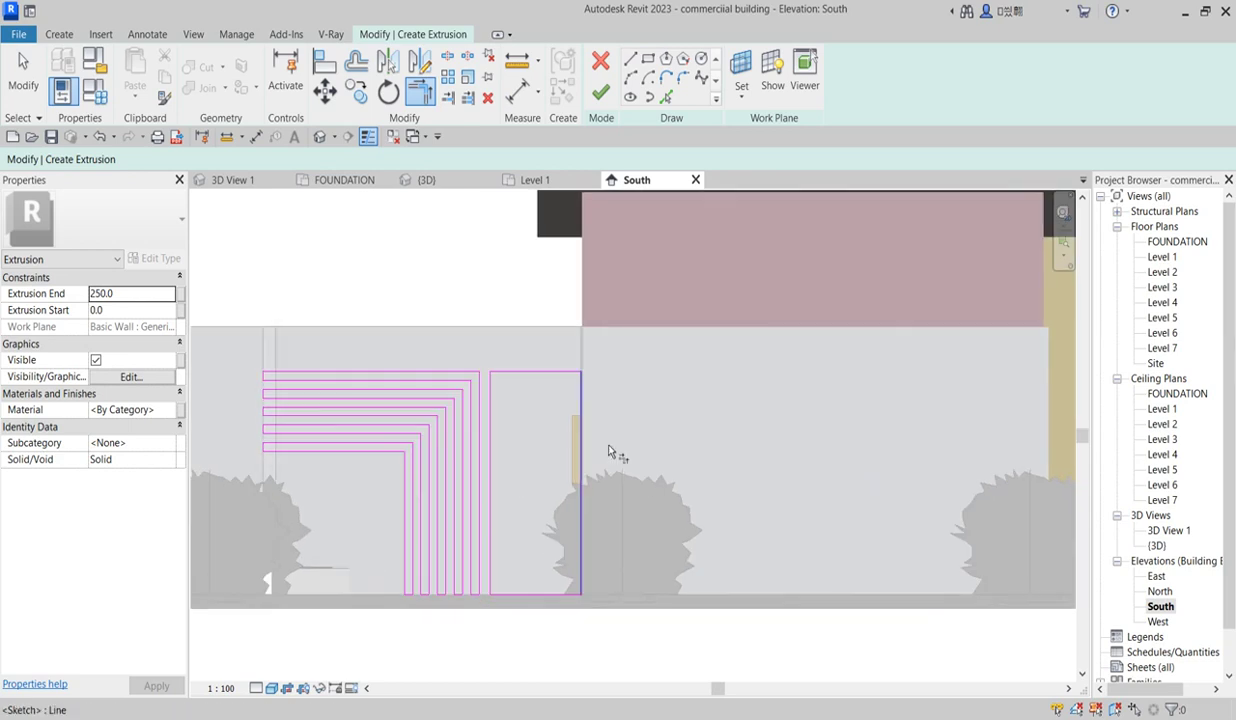
pyautogui.click(600, 95)
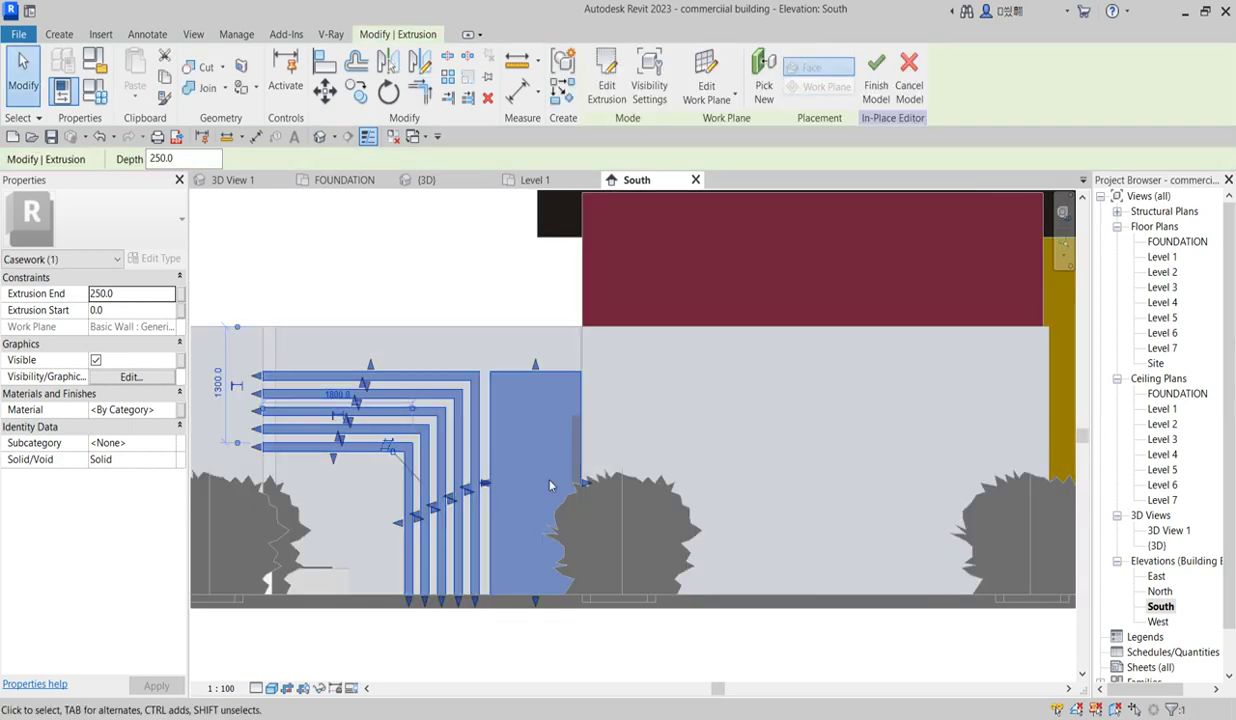
pyautogui.scroll(-3, 540, 467)
pyautogui.scroll(4, 594, 317)
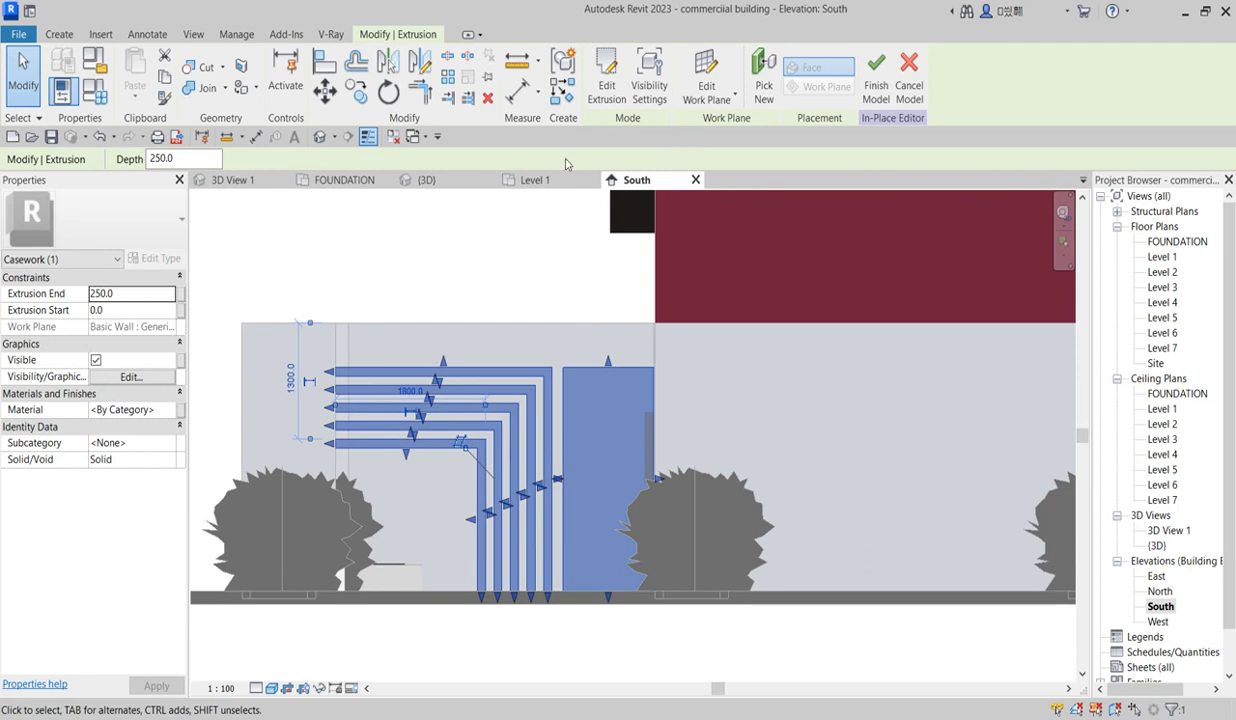
# - Add a rectangle about 1570 mm wide inside the innermost L-shaped bar to the gate's extrusion sketch and finish the edit
pyautogui.click(604, 97)
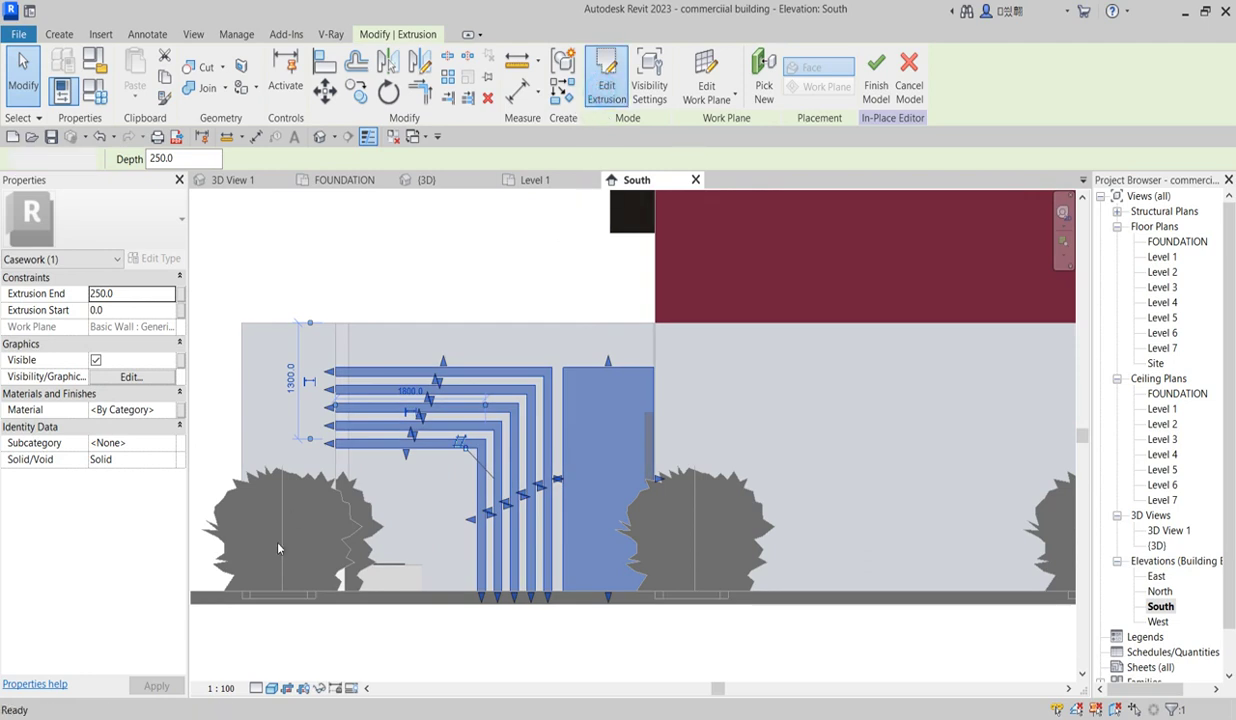
pyautogui.scroll(2, 342, 535)
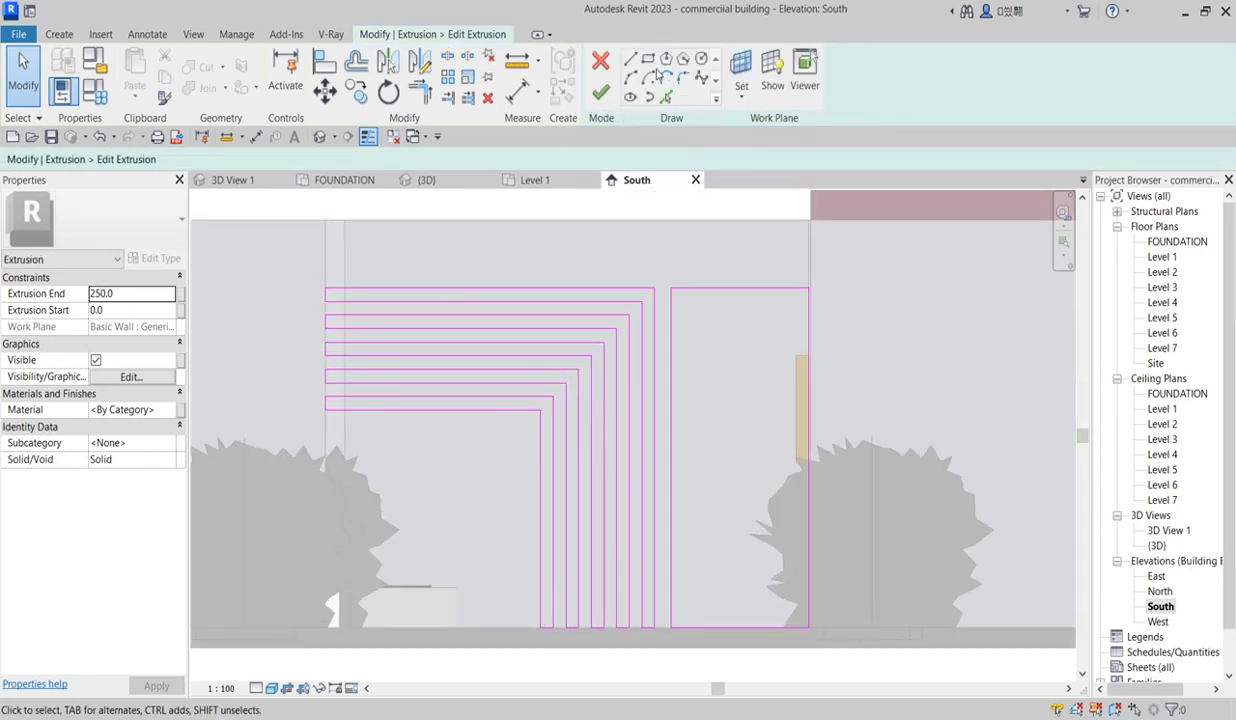
pyautogui.click(648, 60)
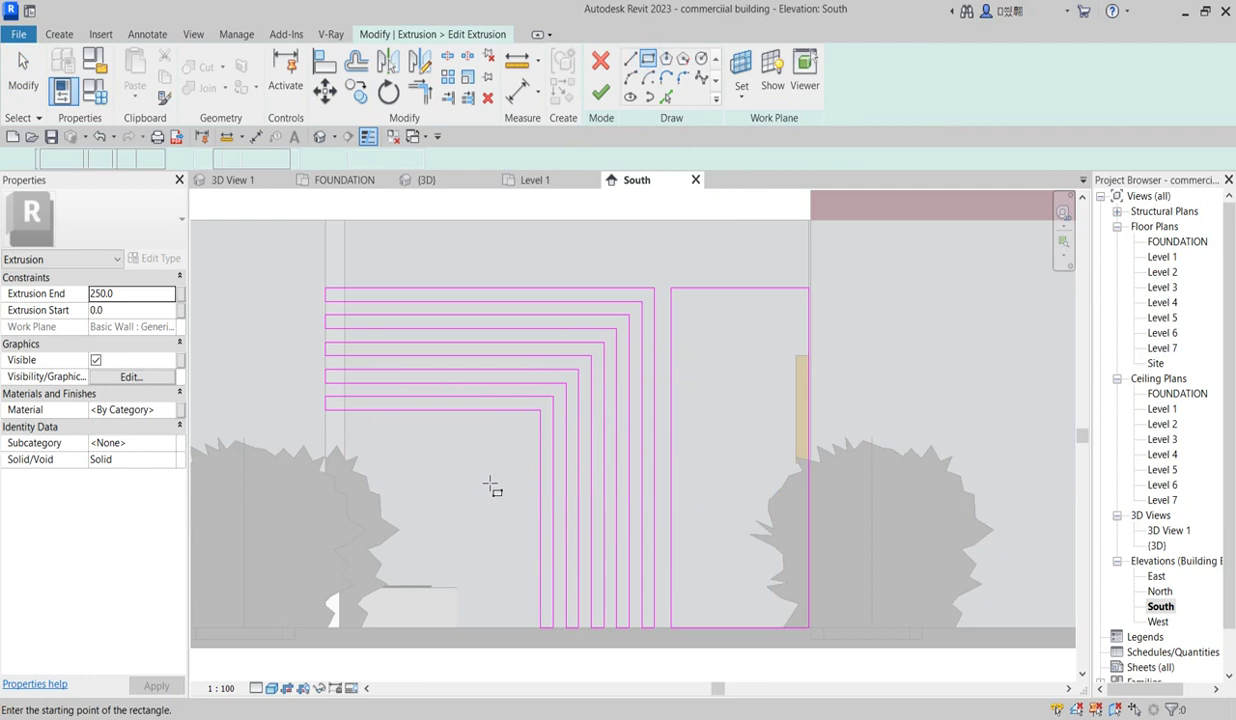
pyautogui.click(530, 430)
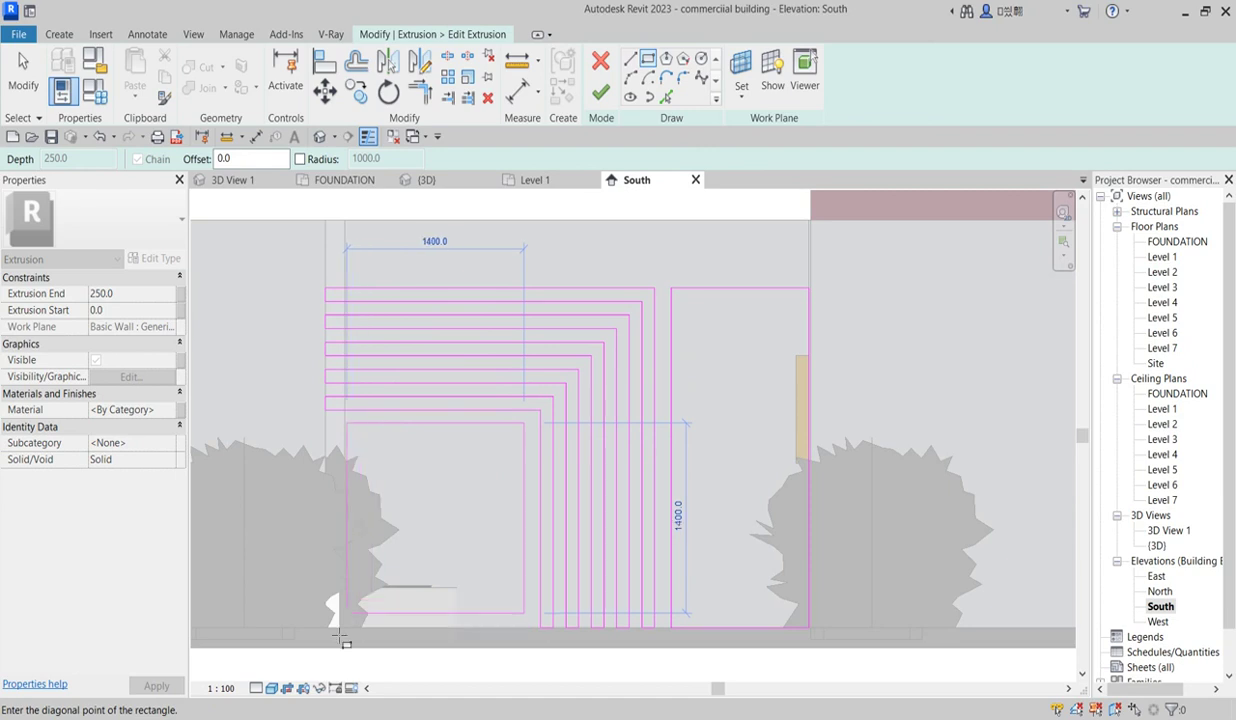
pyautogui.click(326, 632)
pyautogui.scroll(-3, 437, 558)
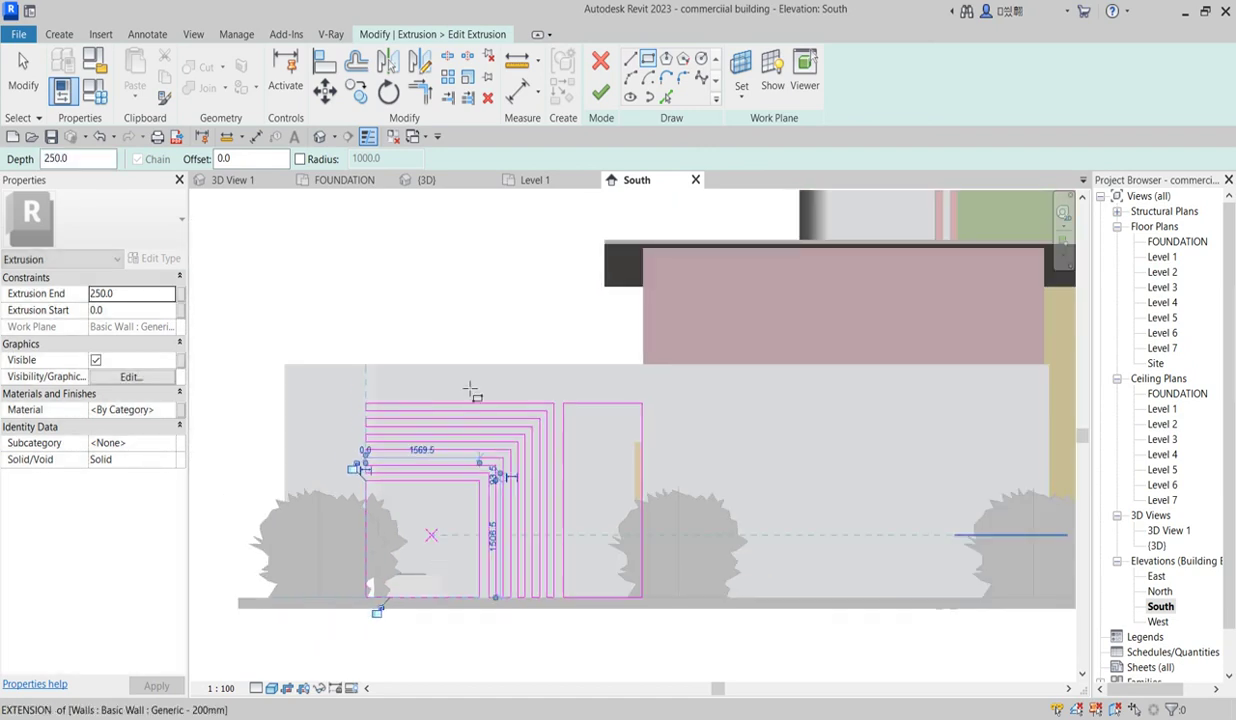
pyautogui.click(604, 95)
pyautogui.scroll(3, 545, 390)
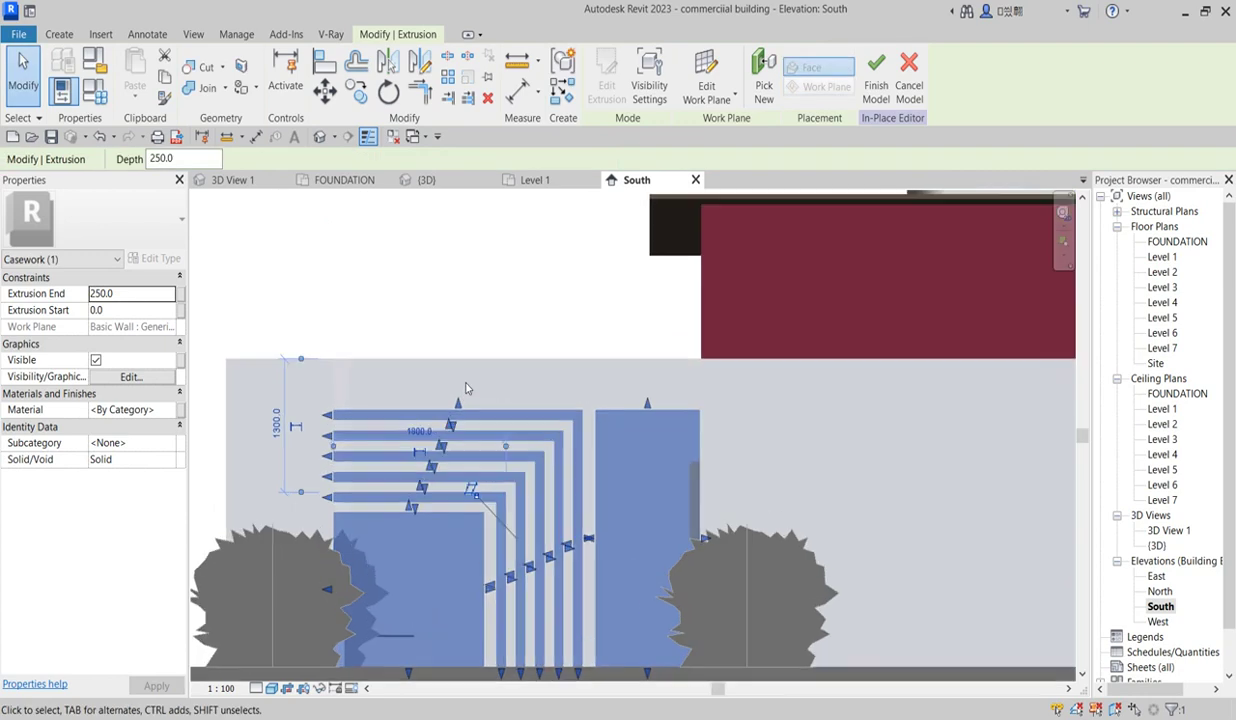
pyautogui.press('Escape')
pyautogui.scroll(-3, 469, 588)
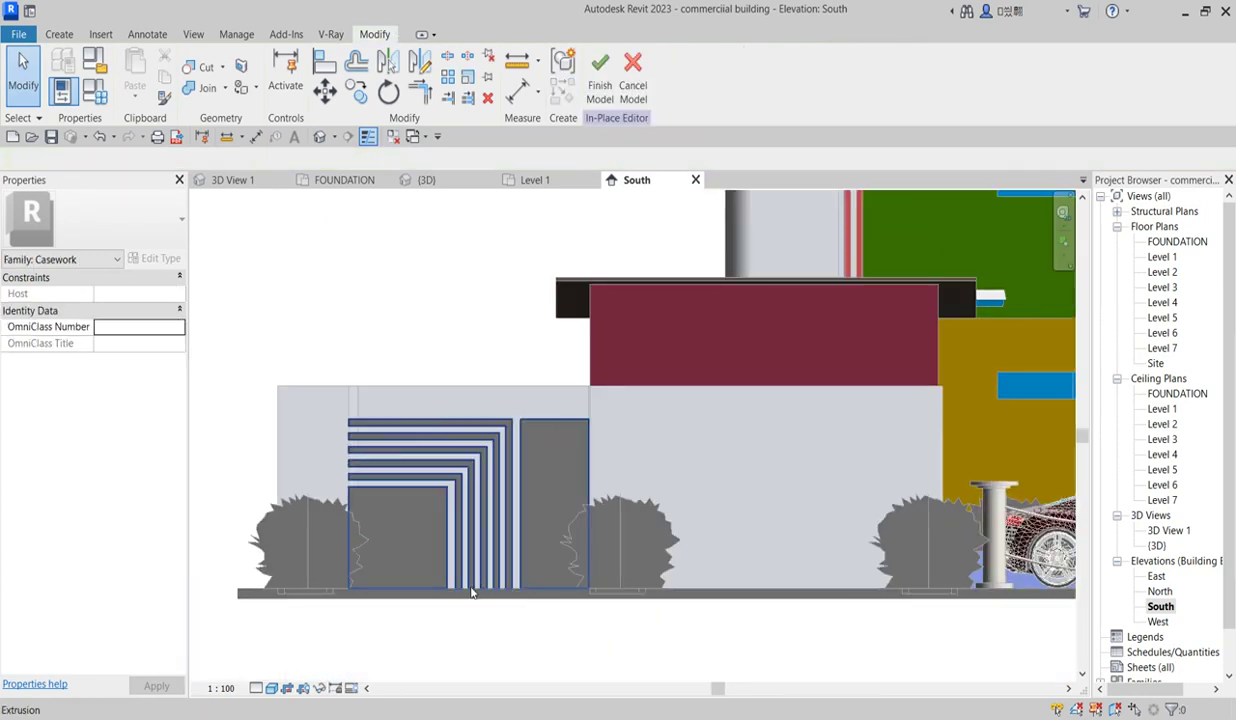
pyautogui.scroll(3, 407, 506)
pyautogui.scroll(-3, 418, 497)
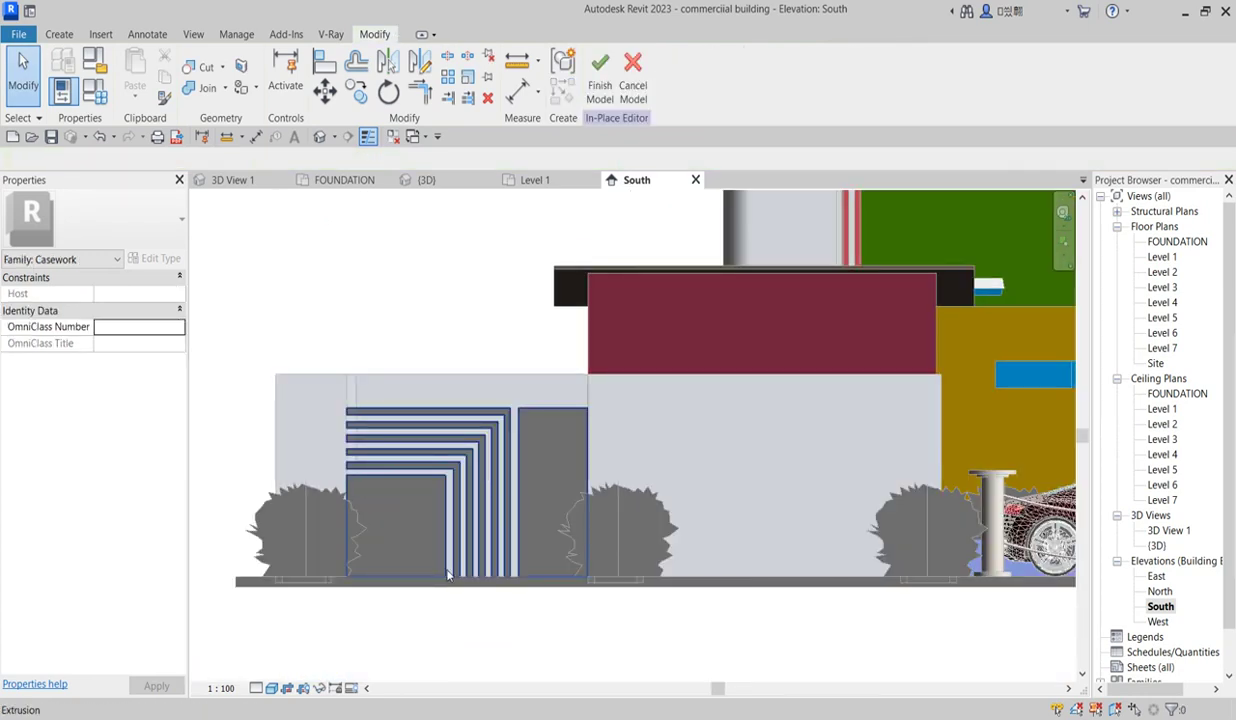
pyautogui.scroll(3, 406, 519)
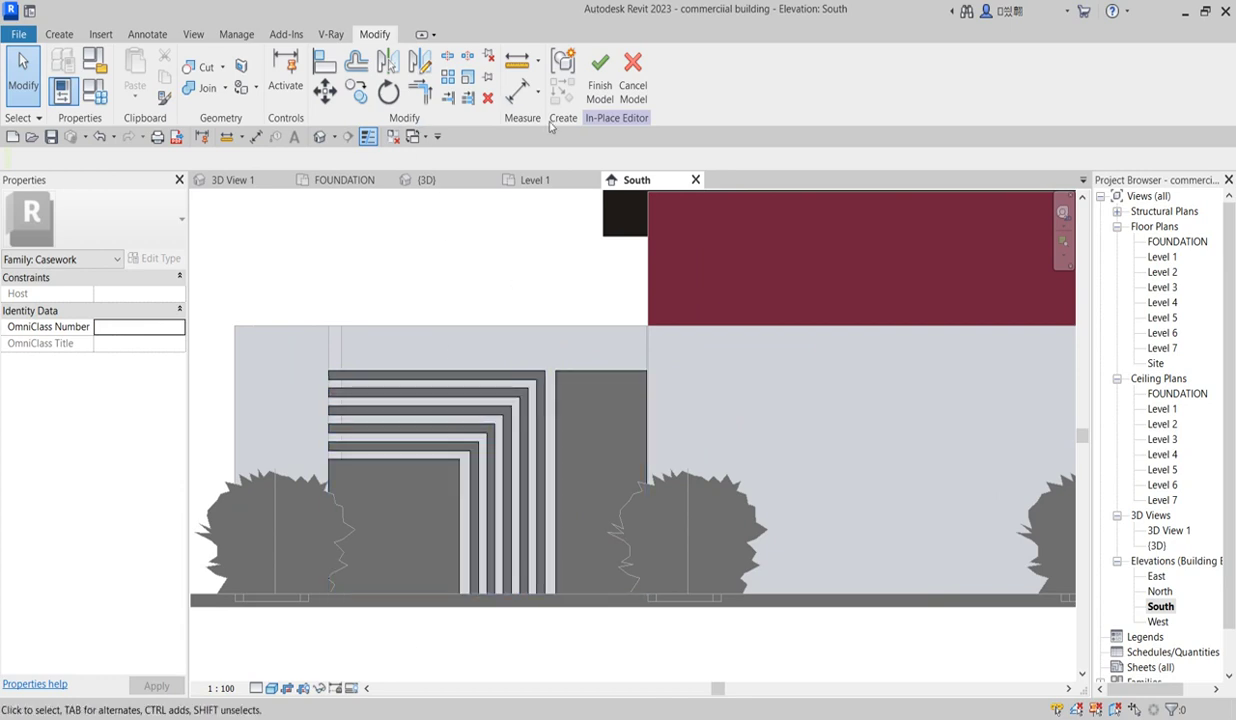
pyautogui.scroll(2, 420, 372)
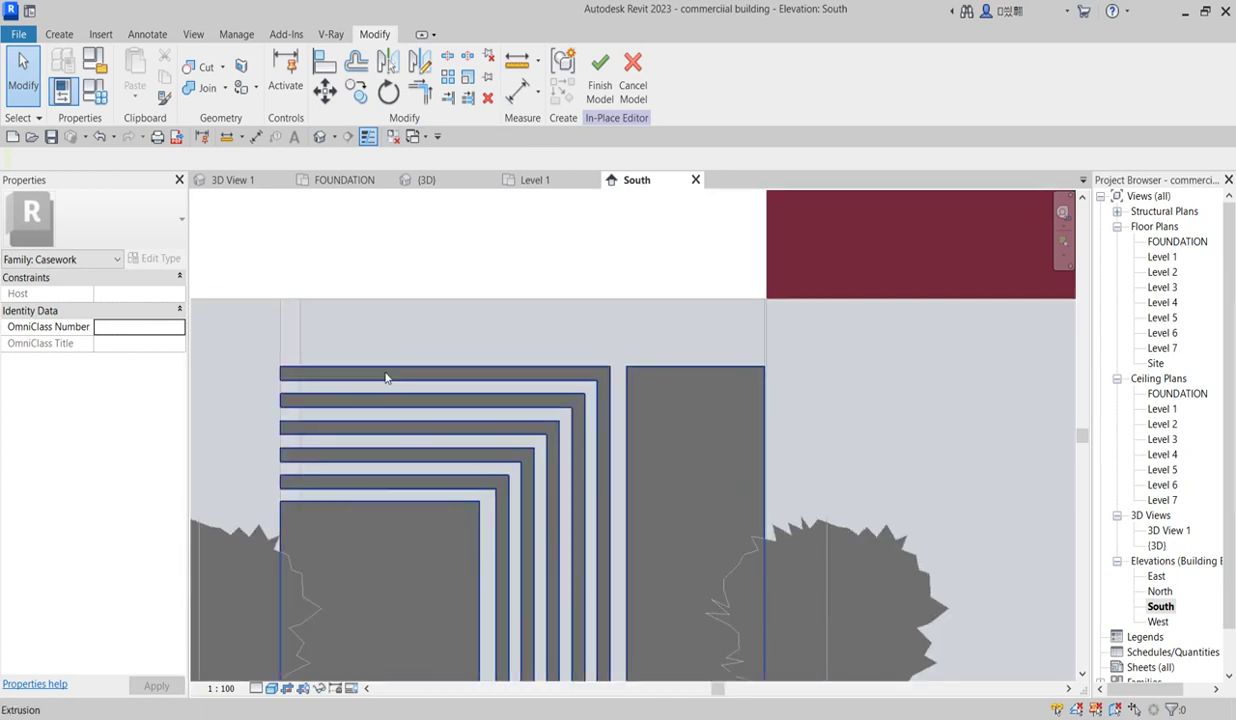
pyautogui.scroll(-1, 386, 368)
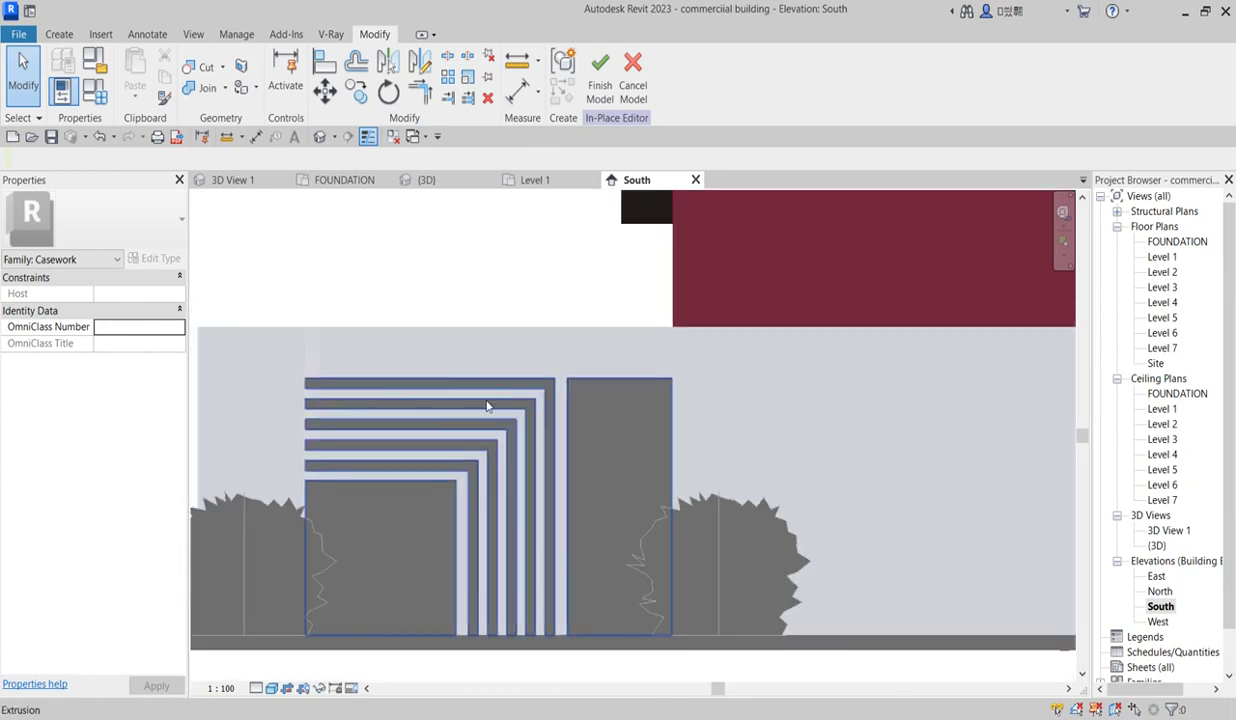
# - In the {3D} view, set the gate extrusion's end to 50 mm
pyautogui.doubleClick(1157, 546)
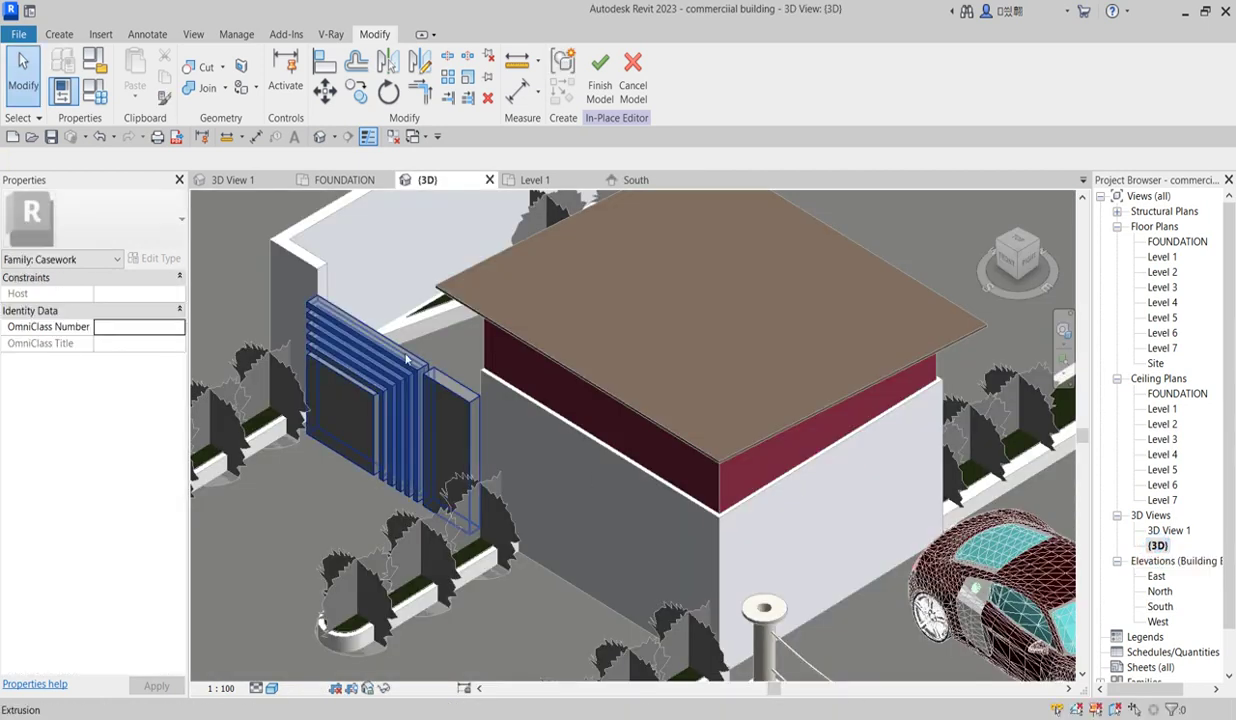
pyautogui.scroll(3, 405, 362)
pyautogui.click(405, 360)
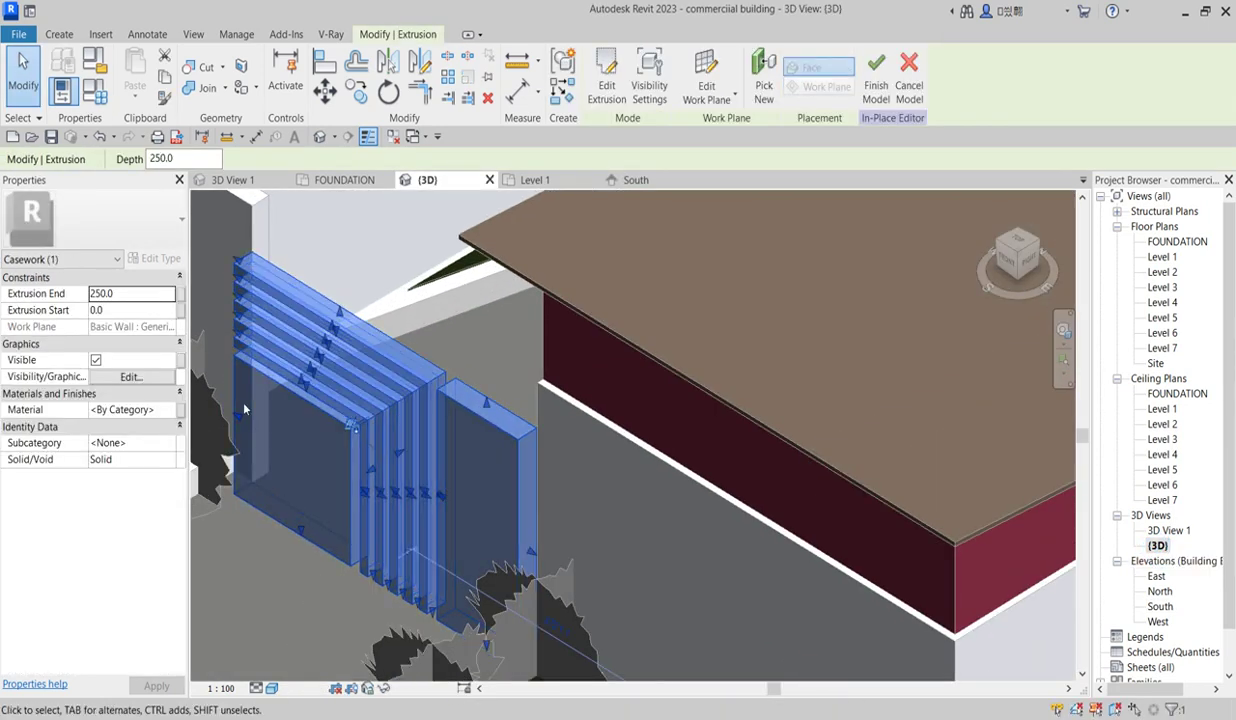
pyautogui.click(156, 297)
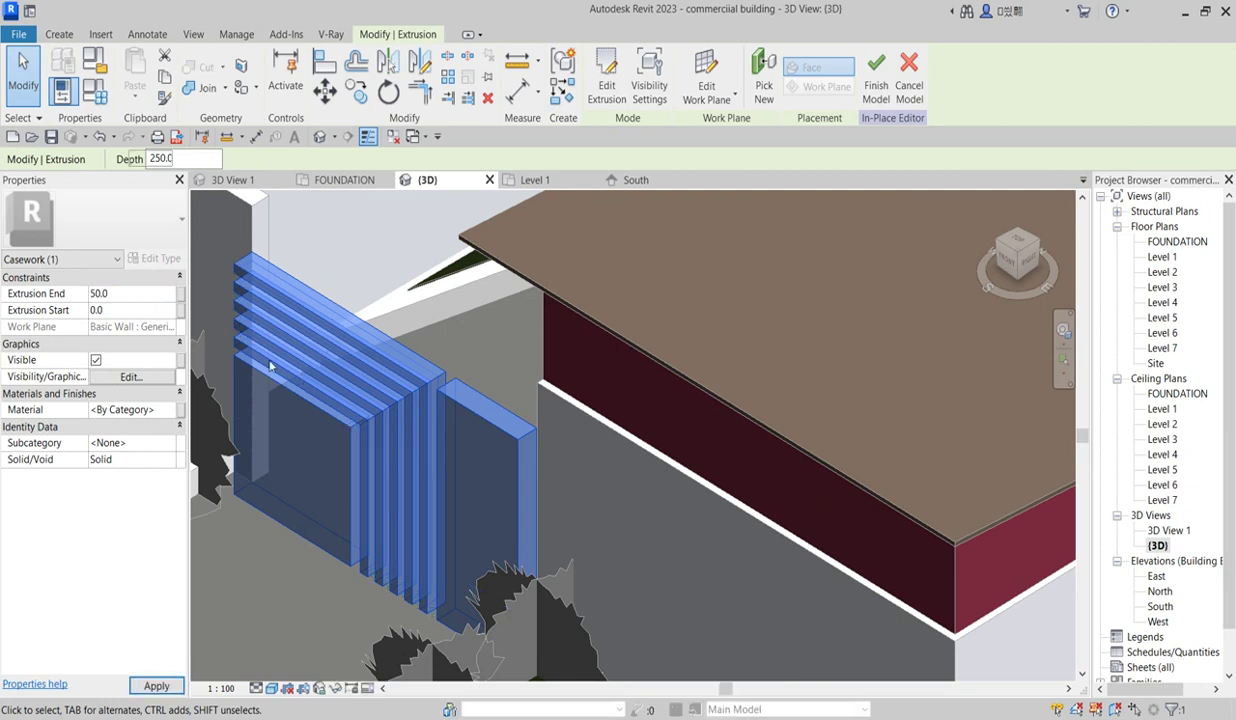
pyautogui.press('Escape')
pyautogui.scroll(-2, 365, 515)
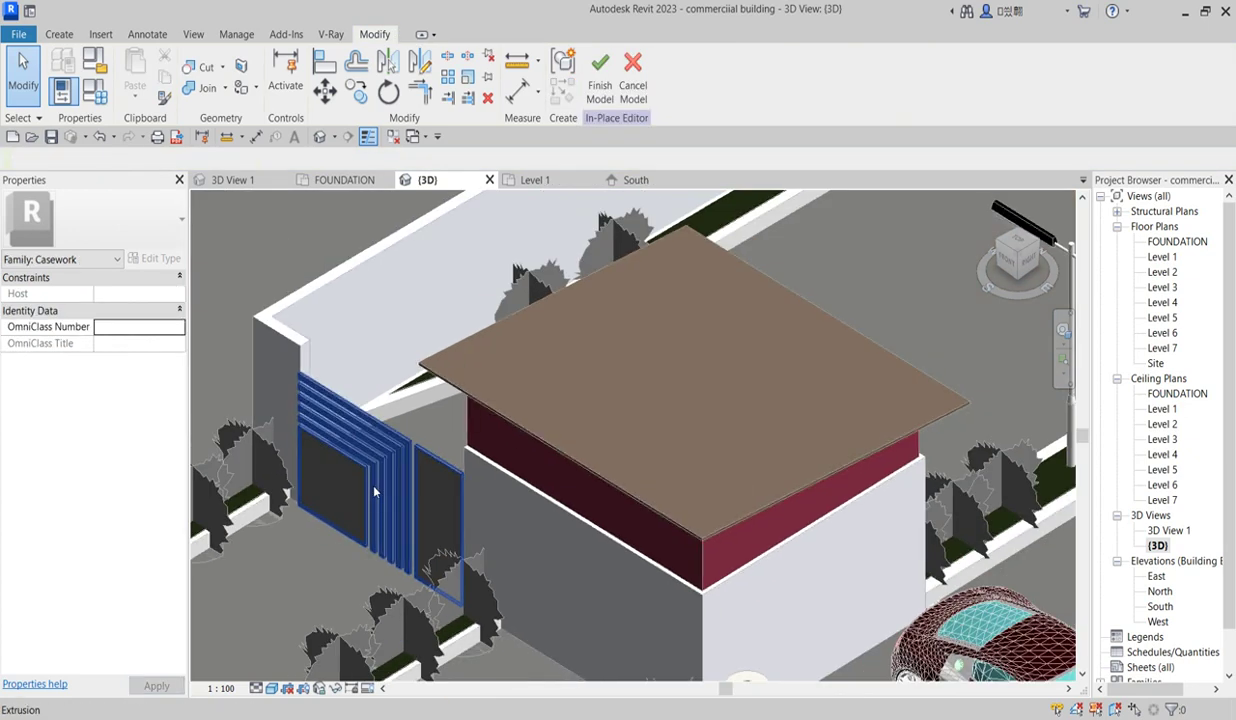
pyautogui.scroll(3, 375, 498)
pyautogui.scroll(2, 326, 469)
pyautogui.scroll(-4, 340, 490)
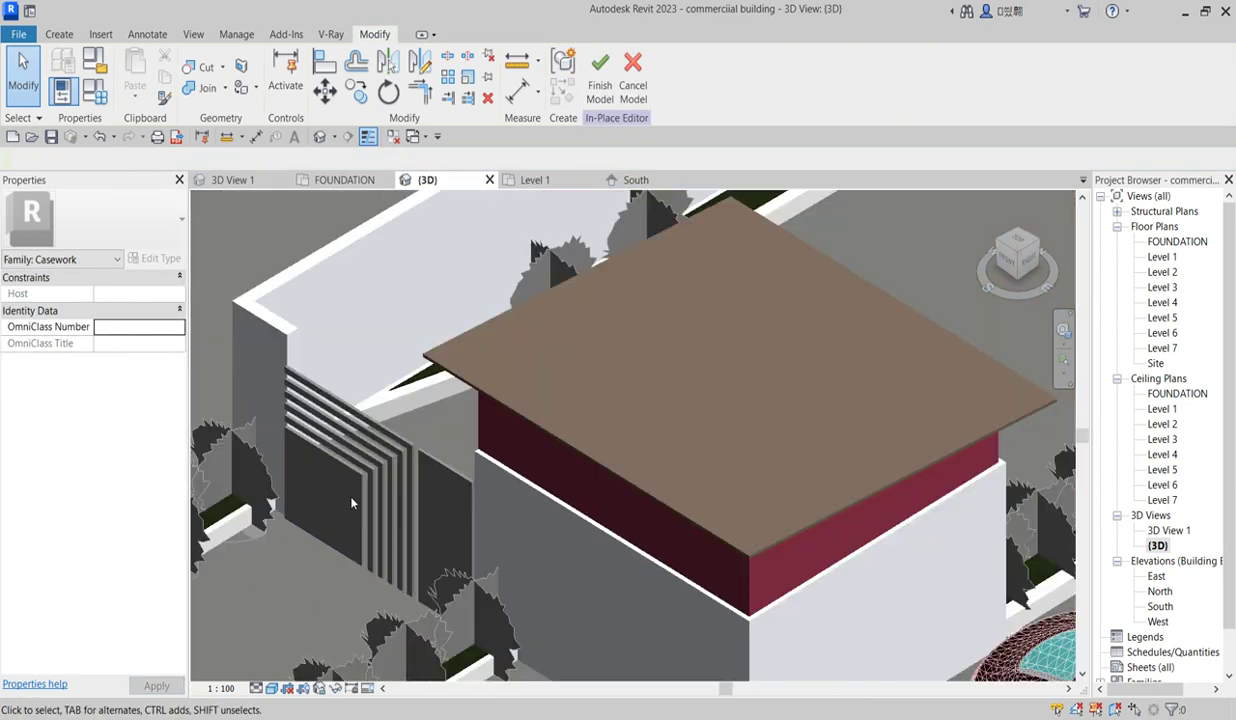
# - In the South elevation, start a new extrusion using the front face of the existing gate extrusion as its work plane
pyautogui.doubleClick(1160, 607)
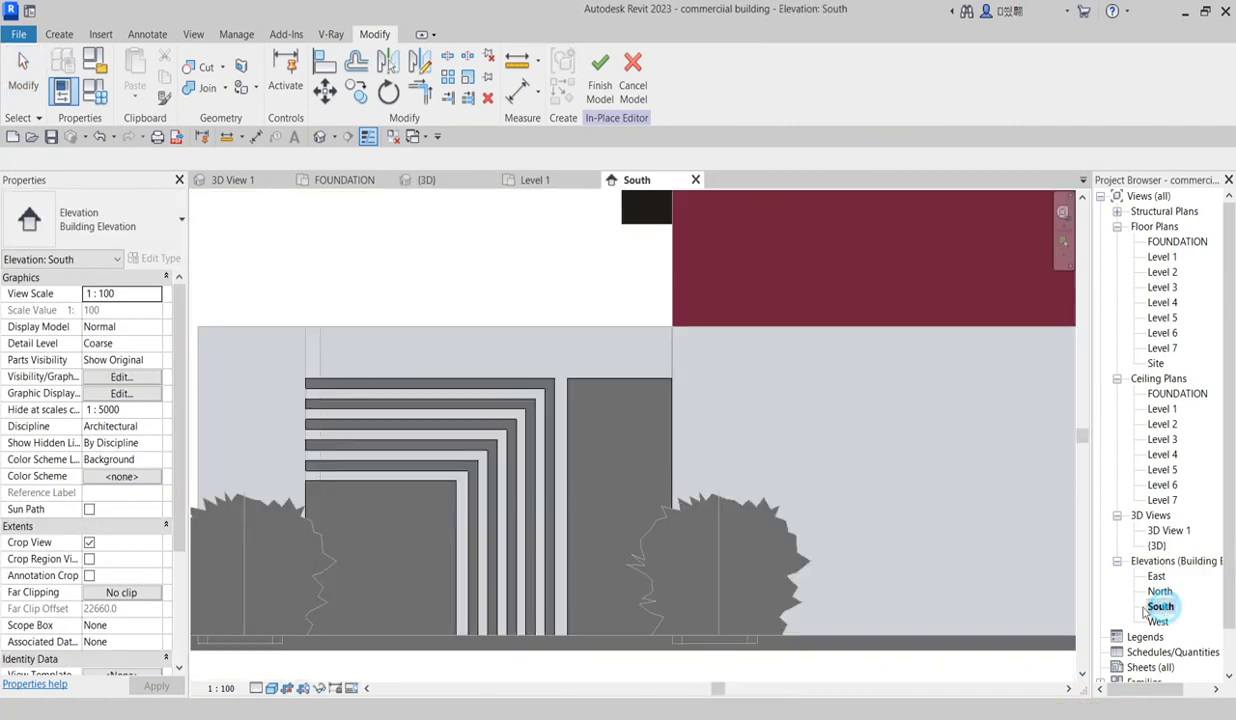
pyautogui.click(425, 433)
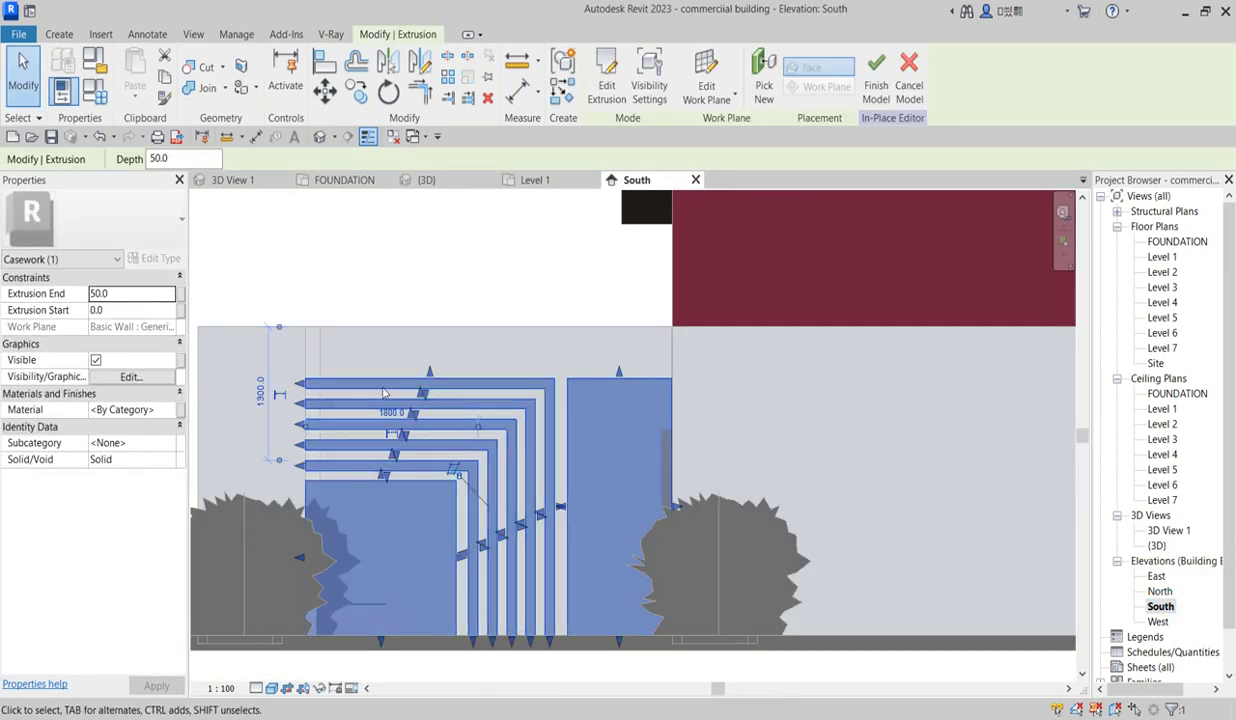
pyautogui.click(563, 92)
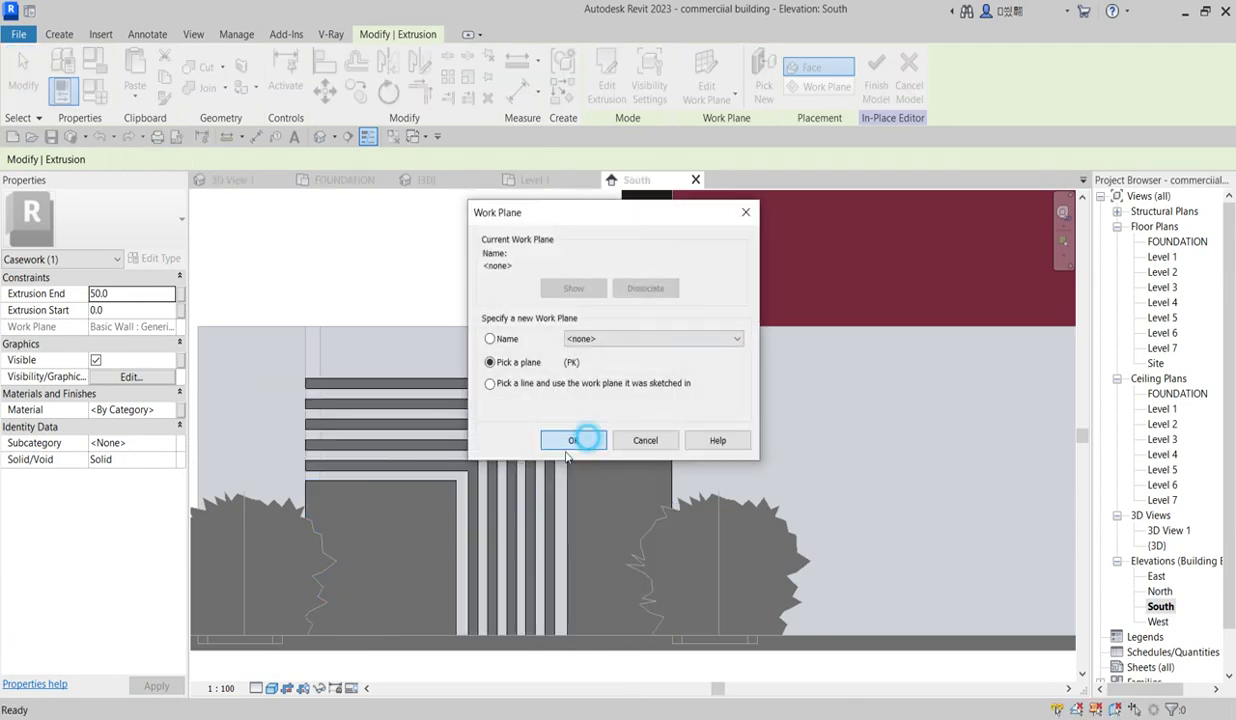
pyautogui.click(588, 442)
pyautogui.click(433, 483)
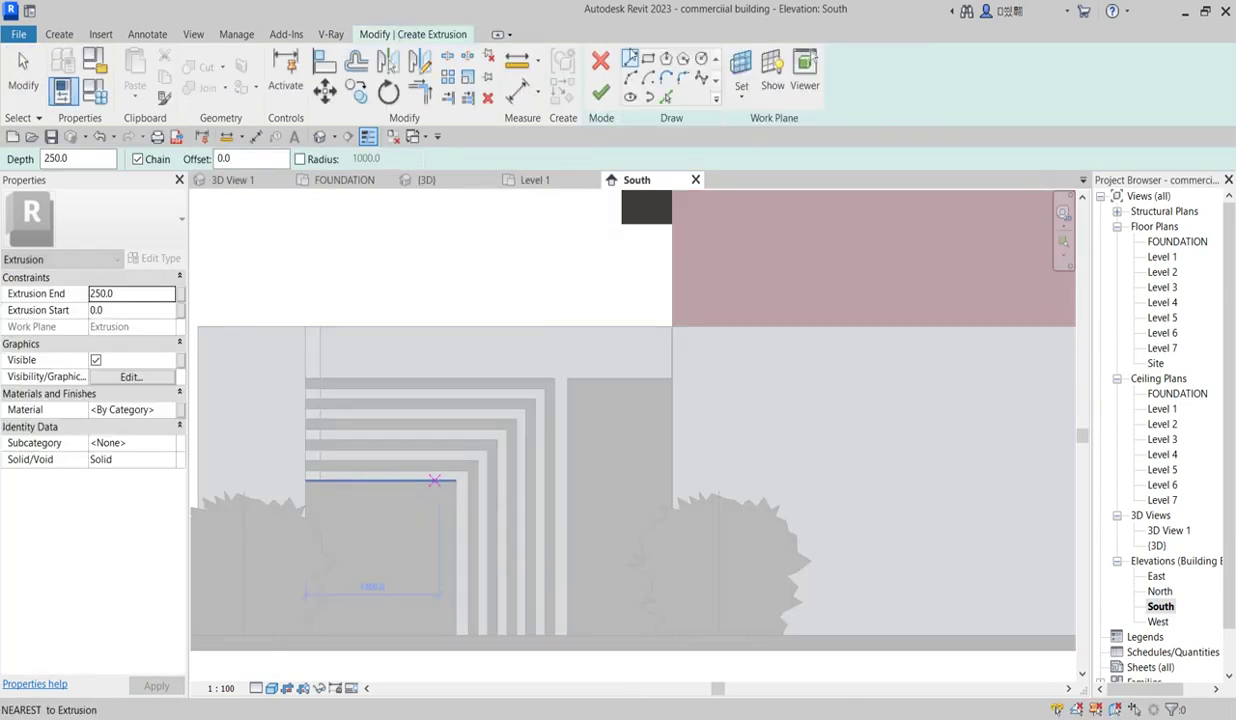
# - Sketch a vertical rectangle about 119 mm wide and 2776 mm high along the gate's outer edge beside the L-bar ends
pyautogui.click(647, 58)
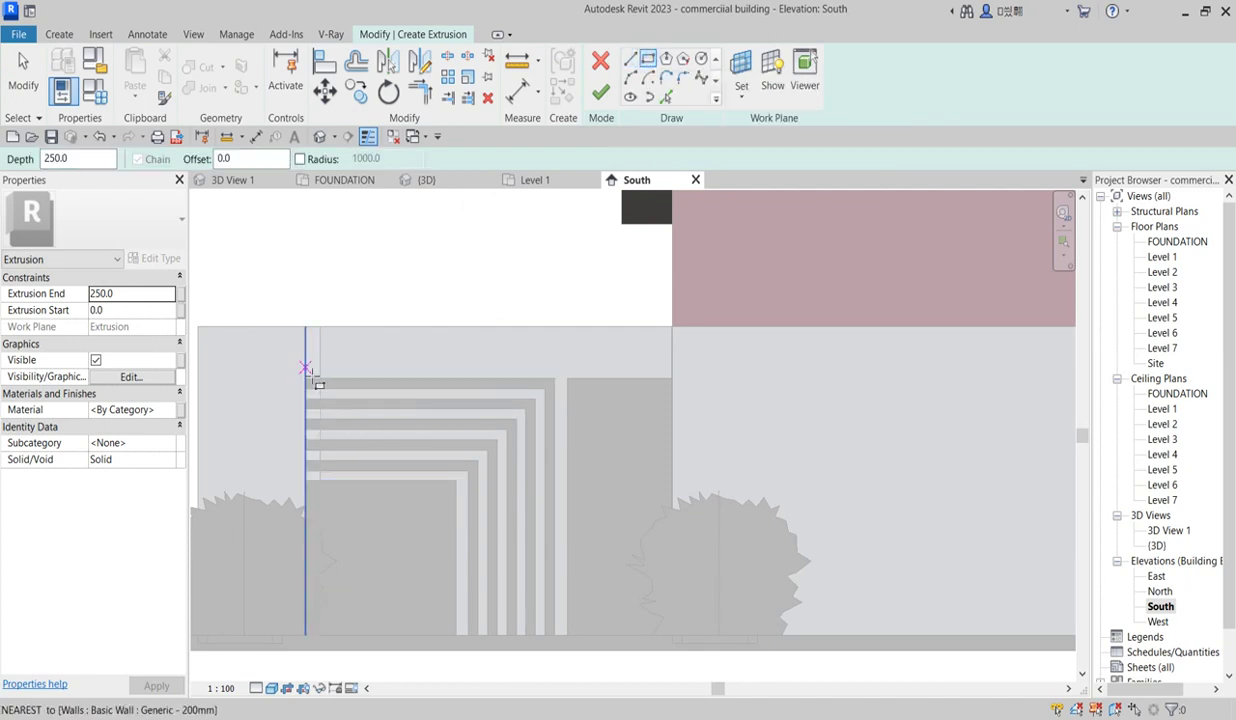
pyautogui.scroll(1, 307, 369)
pyautogui.click(305, 365)
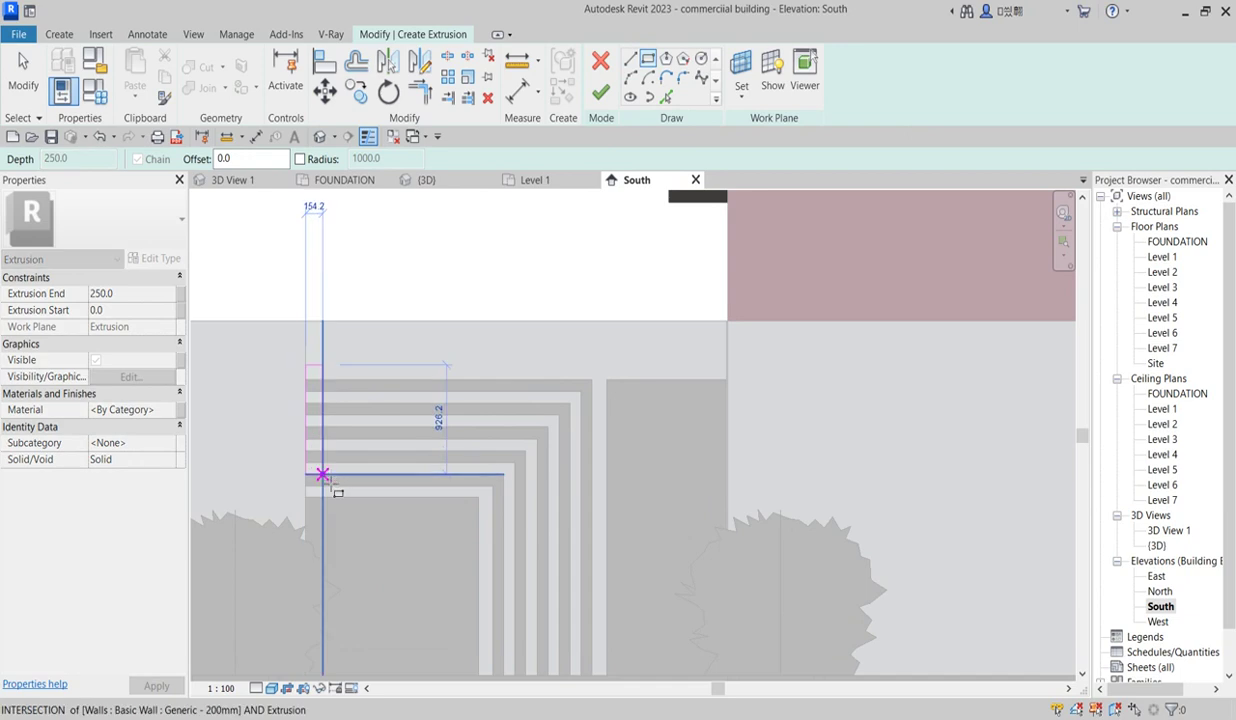
pyautogui.scroll(-2, 326, 477)
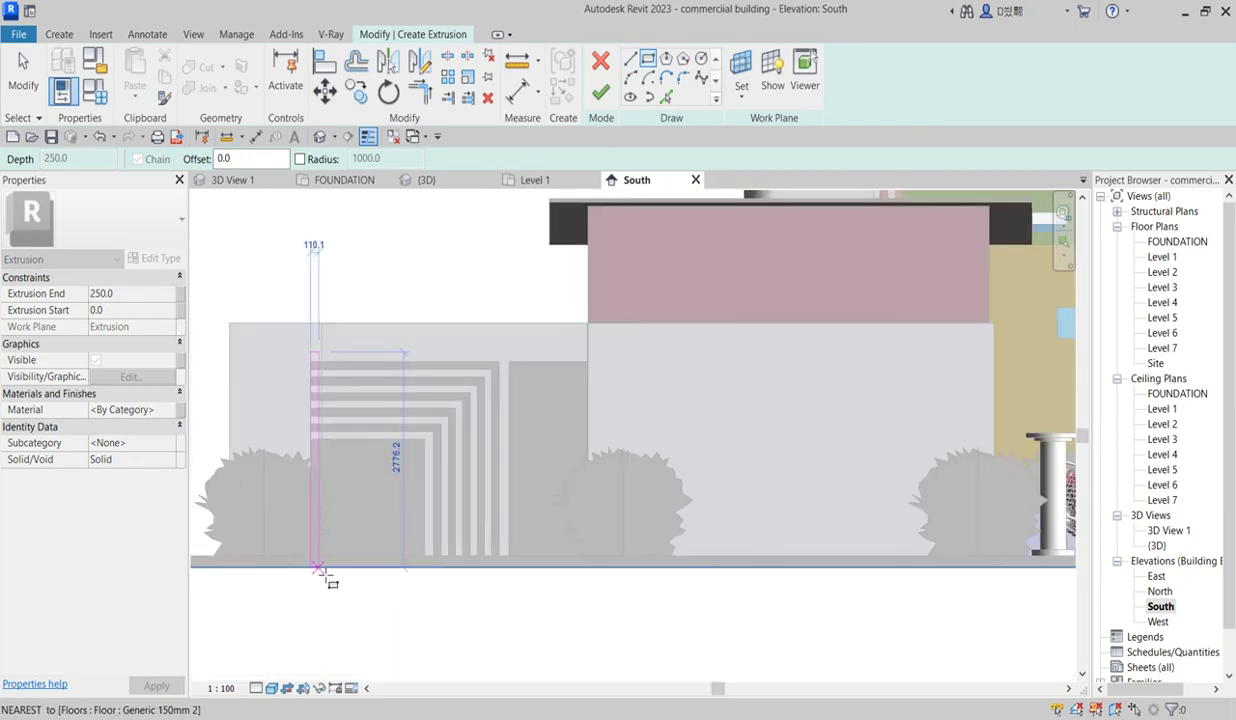
pyautogui.click(318, 565)
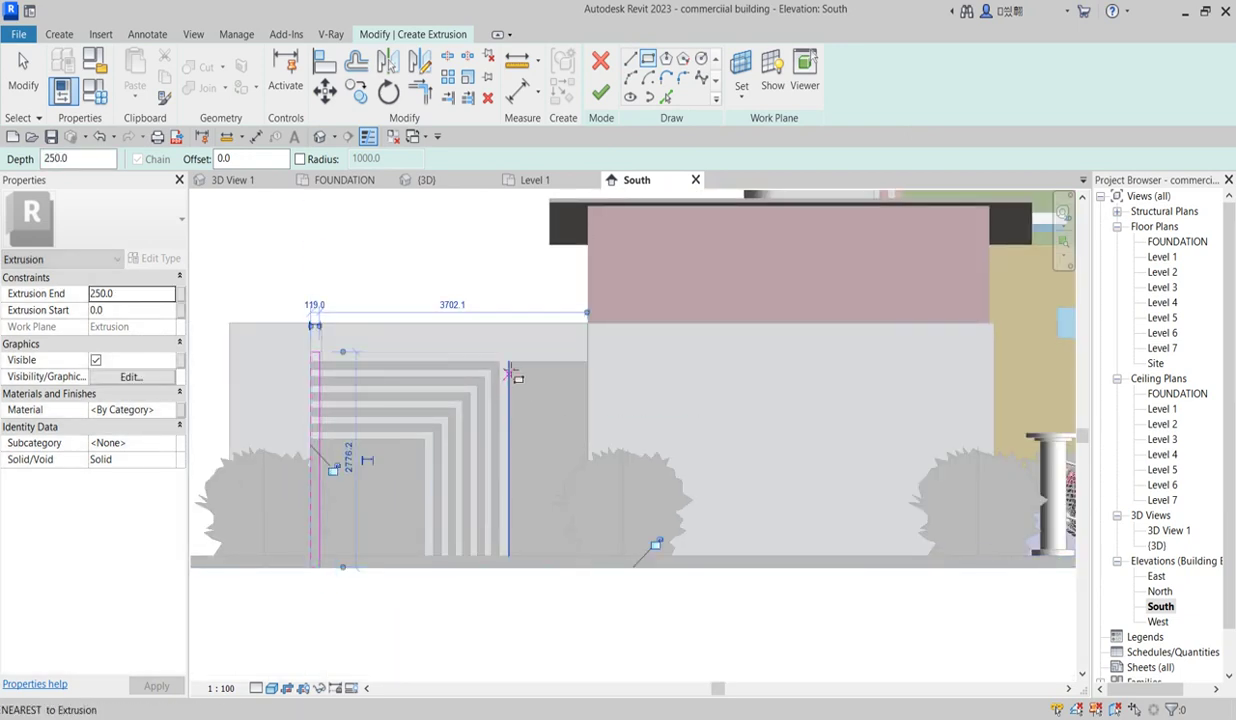
# - Sketch a second vertical rectangle about 203 mm wide and 2771 mm high over the gap between the L-shaped bars and the narrow panel
pyautogui.scroll(2, 507, 365)
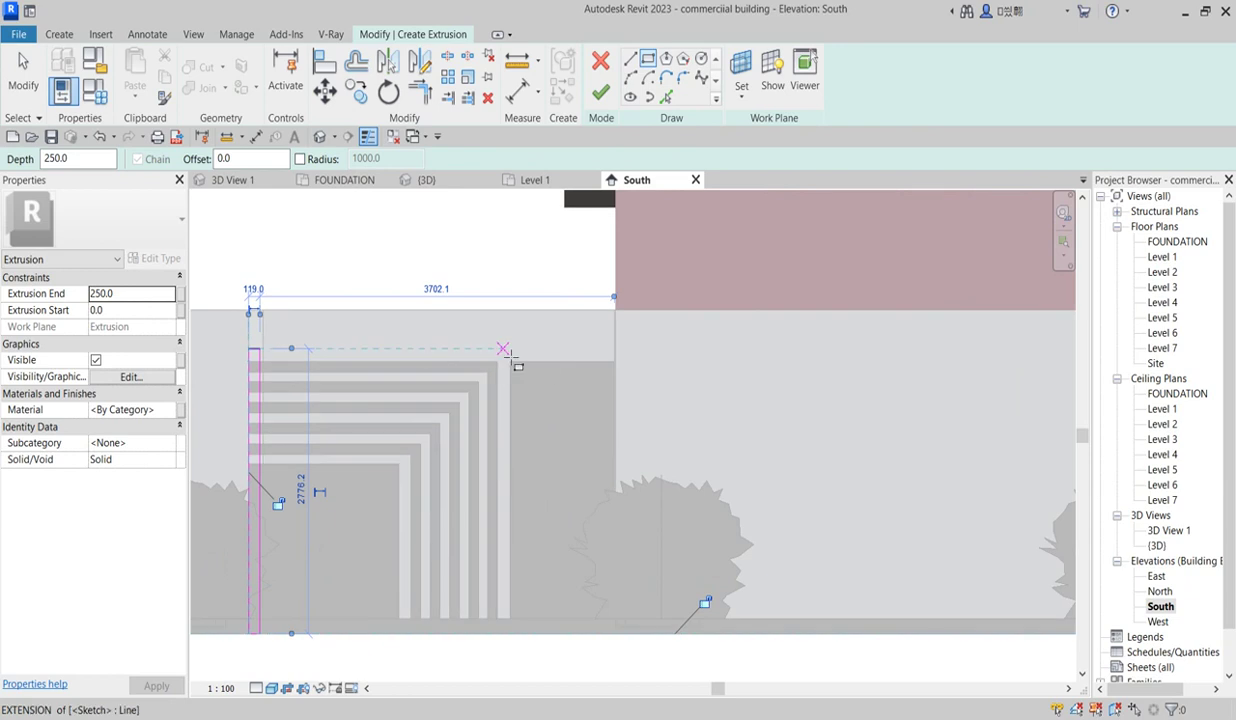
pyautogui.scroll(2, 499, 352)
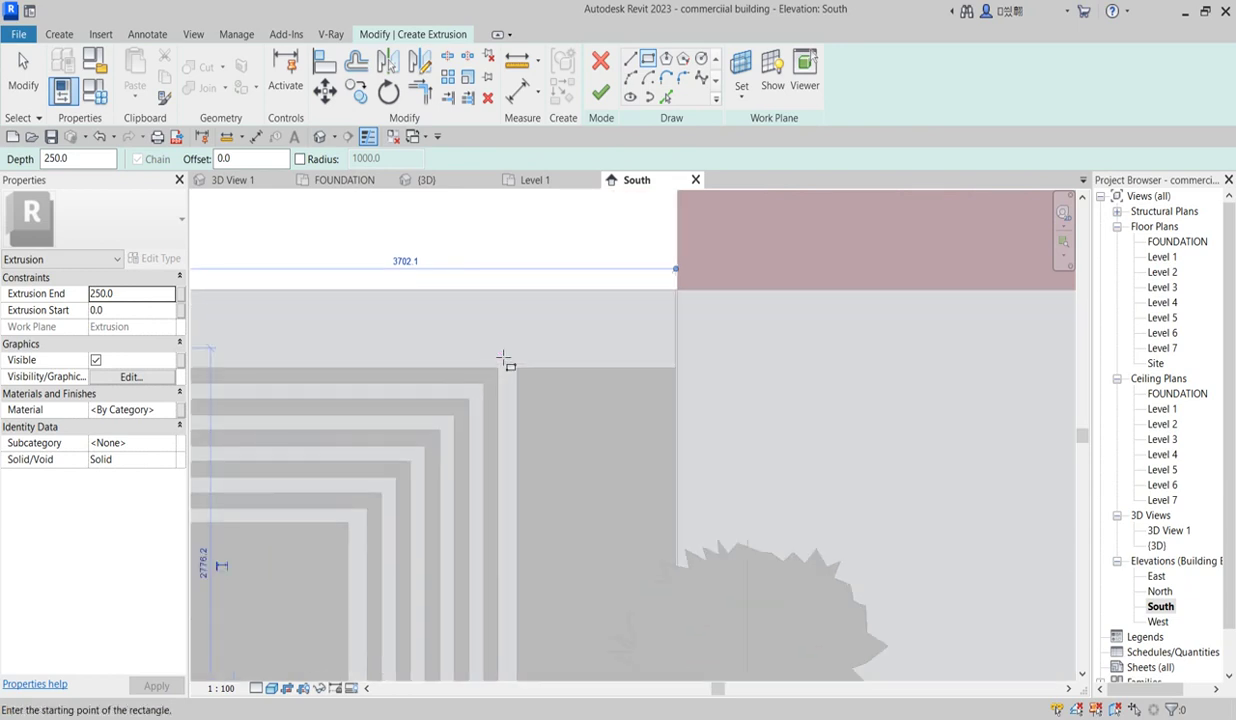
pyautogui.click(498, 352)
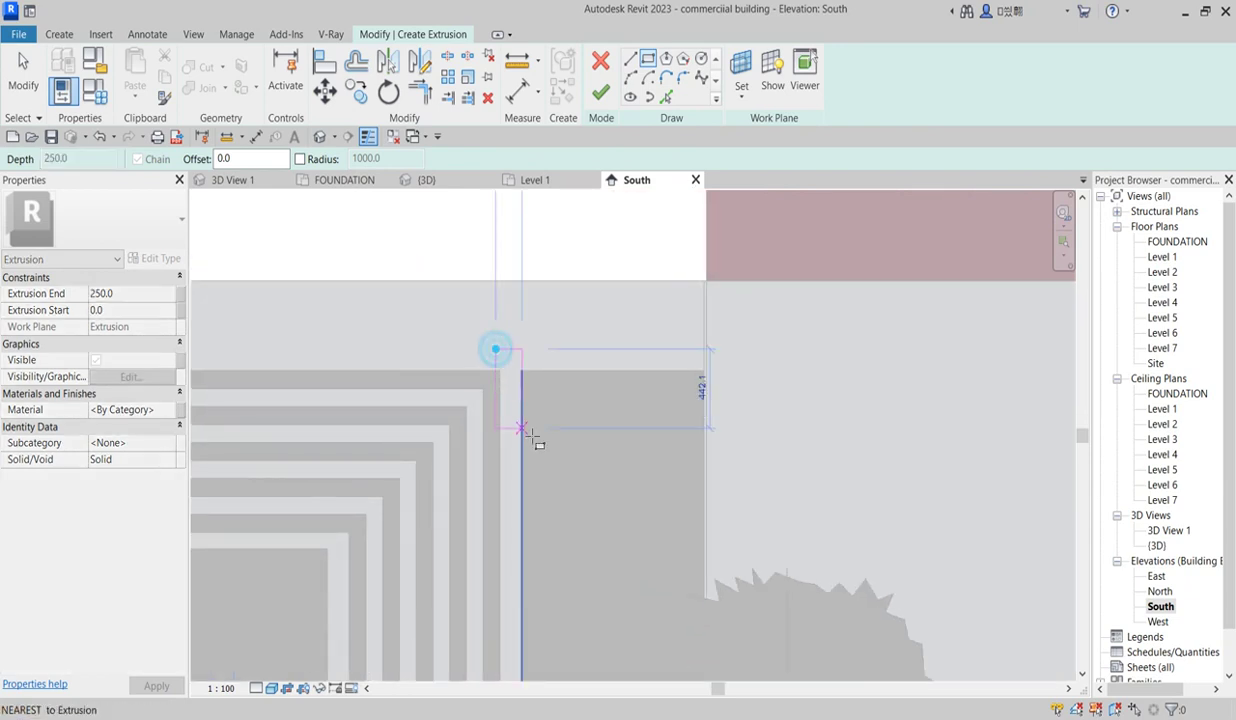
pyautogui.scroll(-3, 531, 432)
pyautogui.scroll(1, 531, 621)
pyautogui.scroll(1, 535, 618)
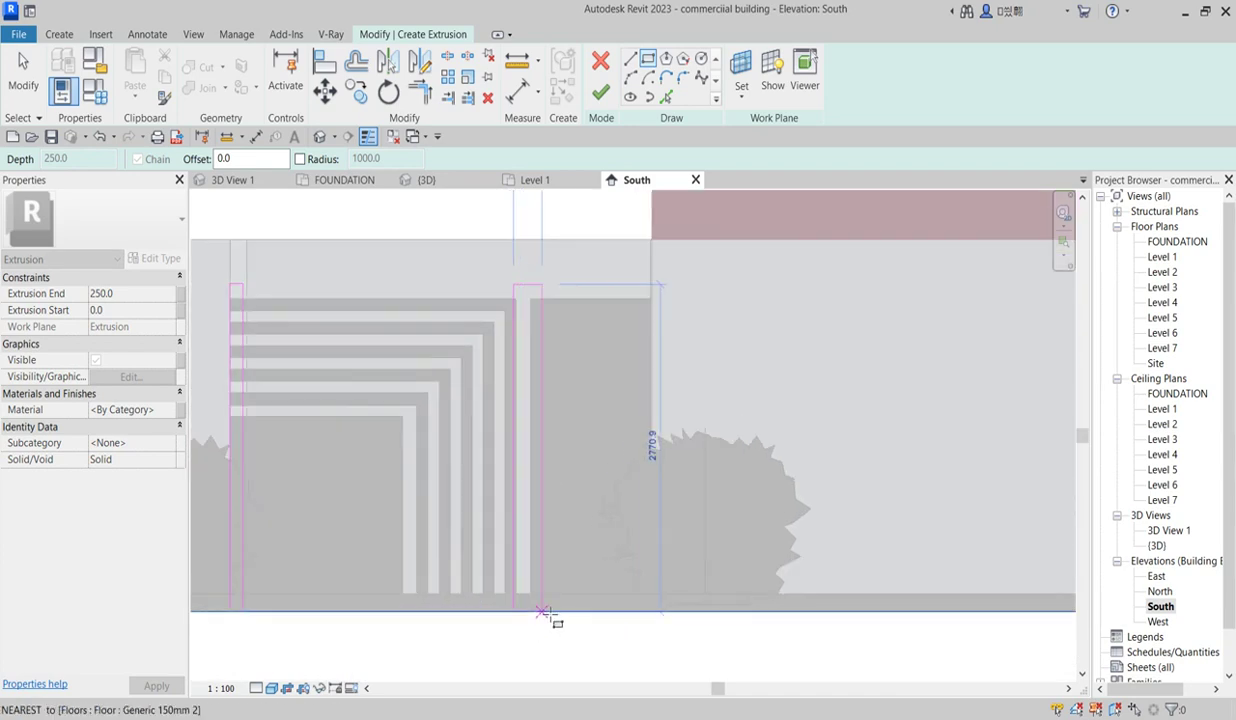
pyautogui.scroll(1, 540, 620)
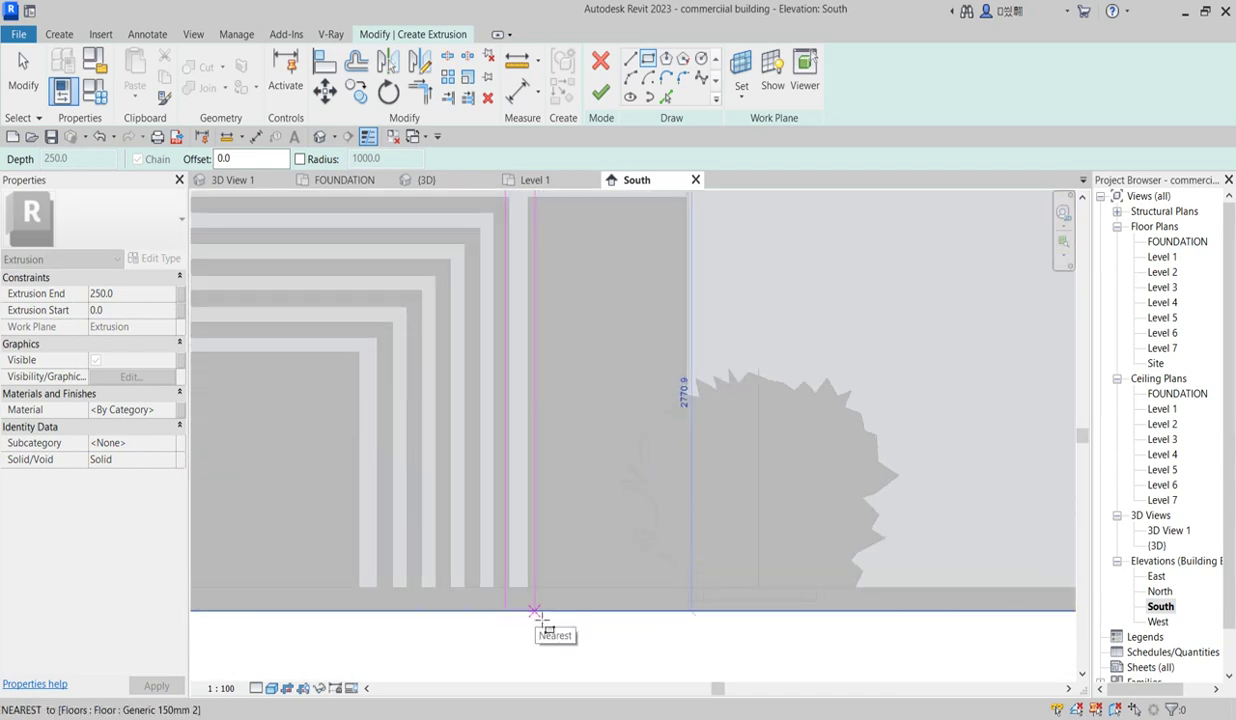
pyautogui.scroll(-3, 540, 613)
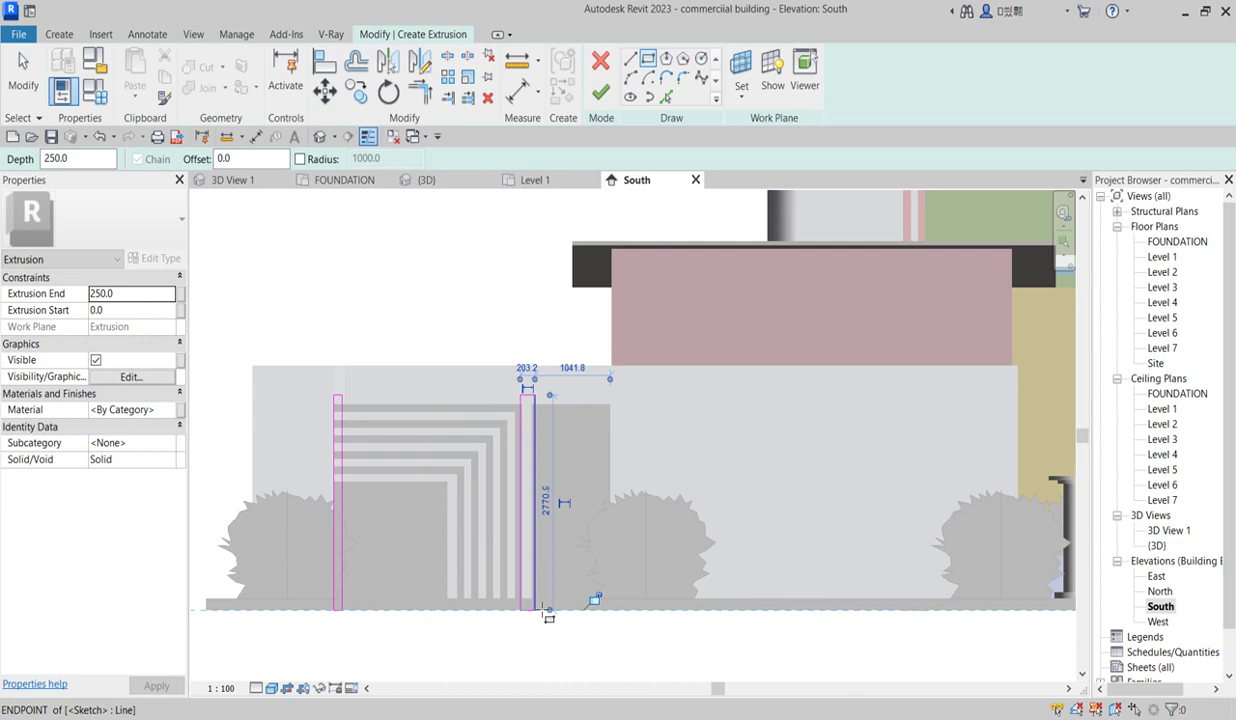
# - End rectangle drawing and set the middle post rectangle's width to 200 mm
pyautogui.scroll(3, 566, 393)
pyautogui.rightClick(567, 395)
pyautogui.click(606, 402)
pyautogui.rightClick(614, 398)
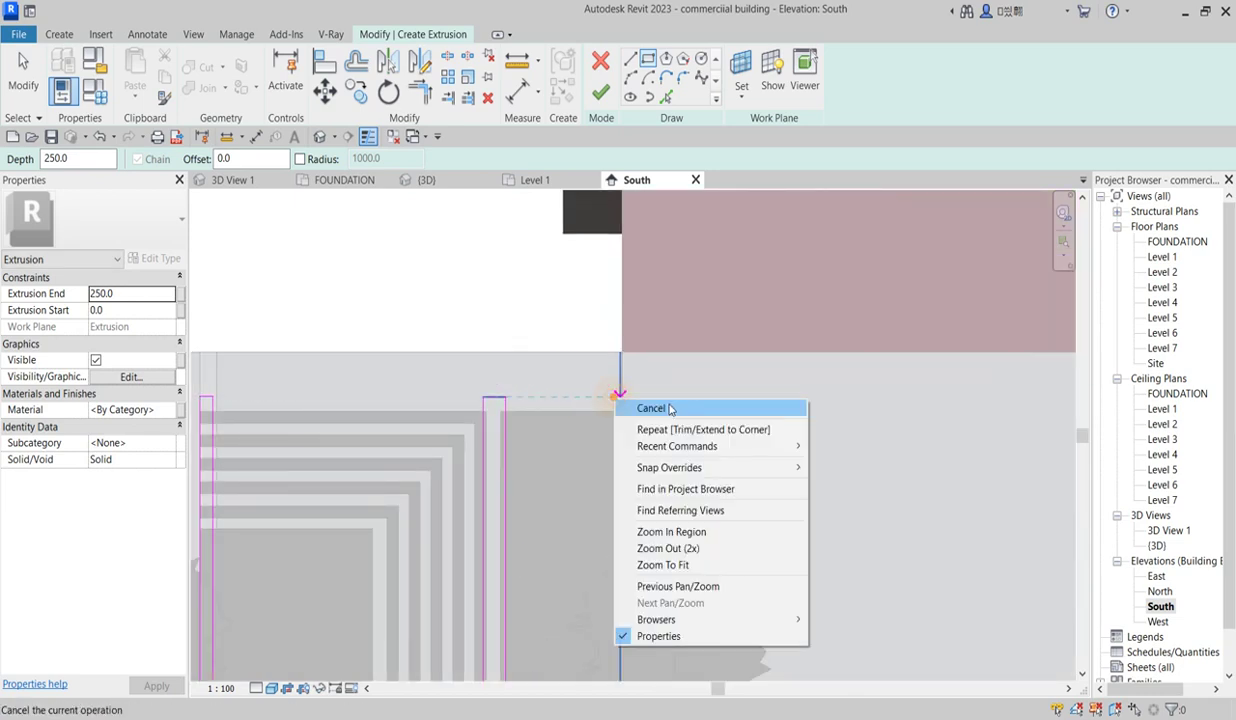
pyautogui.click(624, 403)
pyautogui.click(503, 415)
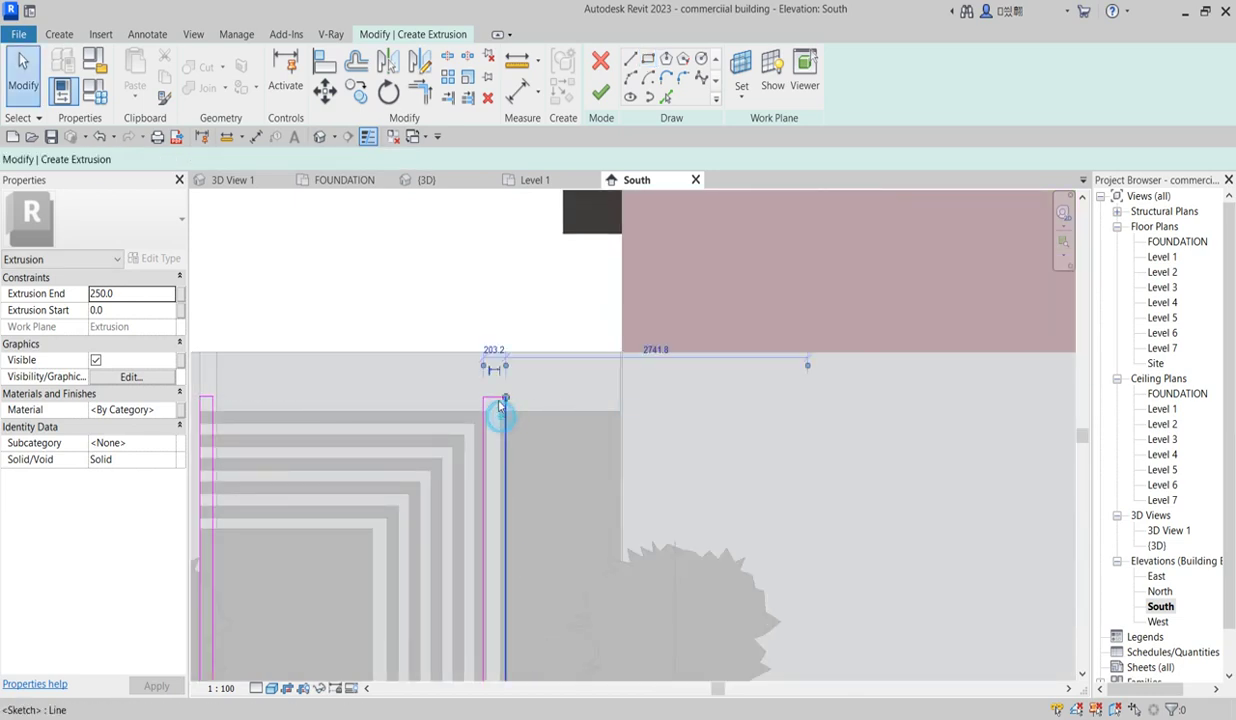
pyautogui.click(495, 345)
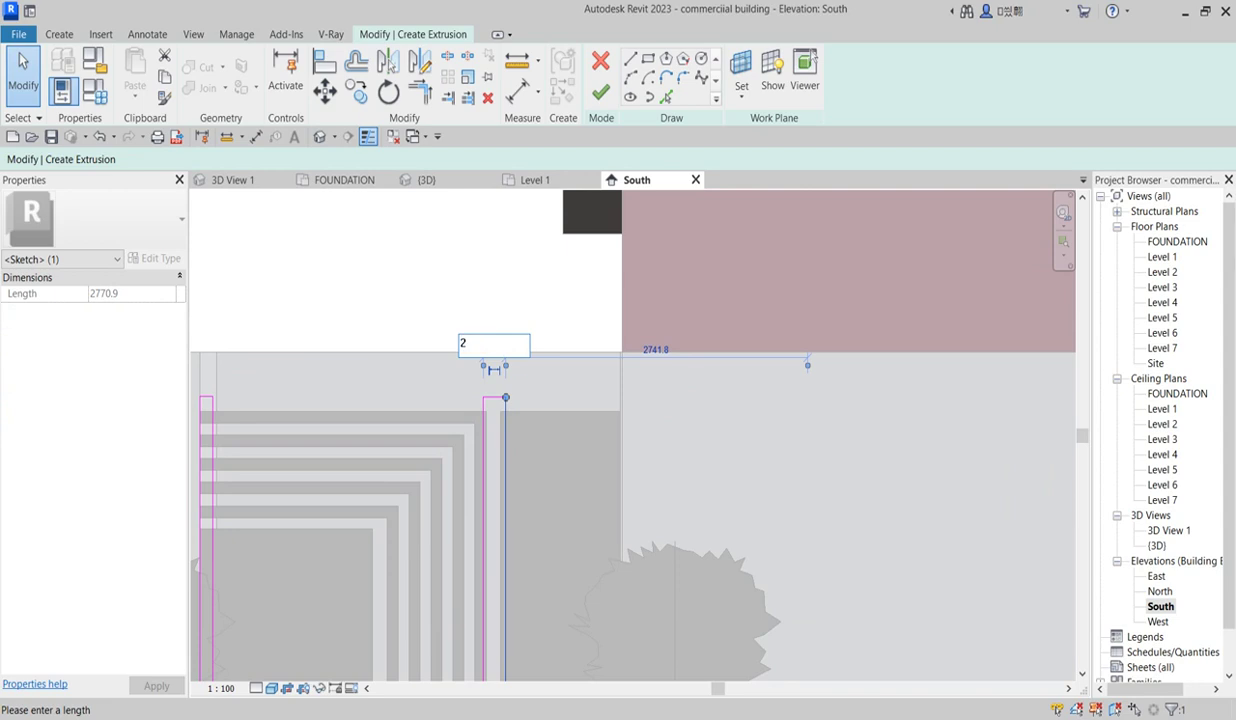
pyautogui.press('Return')
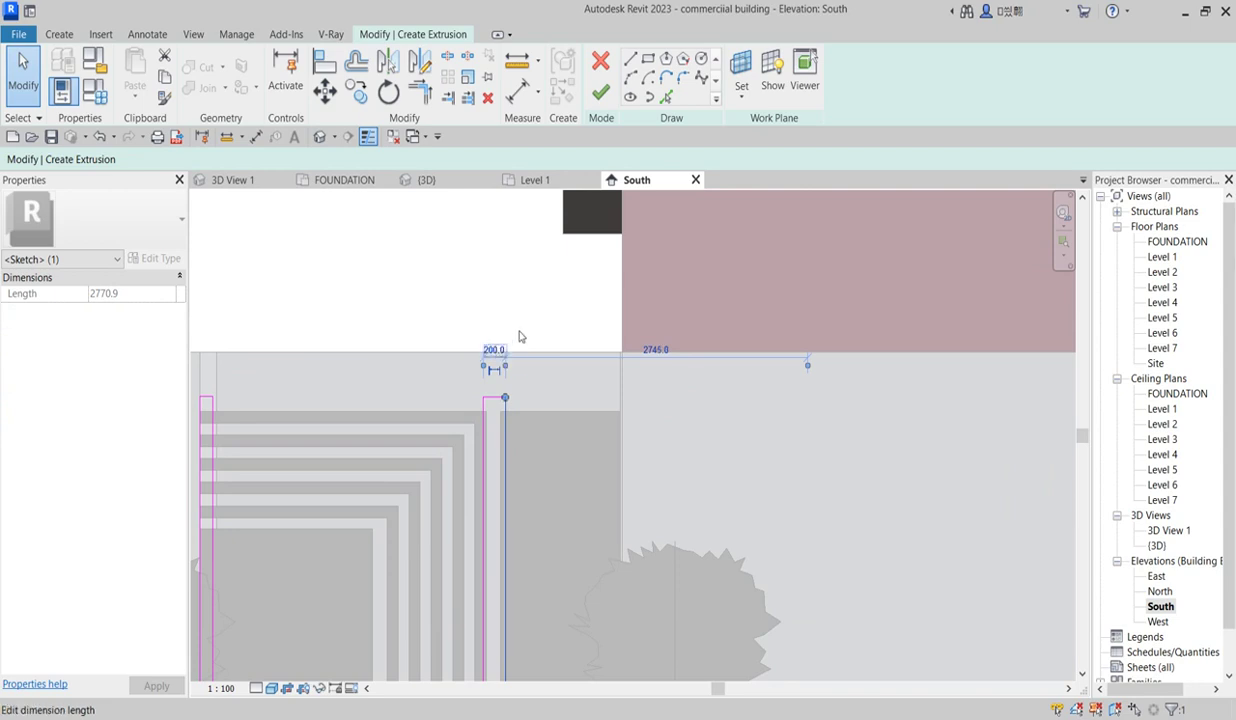
pyautogui.click(538, 397)
# - Set the width of the post rectangle at the gate's outer edge to 200 mm
pyautogui.scroll(-4, 470, 415)
pyautogui.scroll(2, 412, 402)
pyautogui.click(412, 401)
pyautogui.scroll(2, 412, 401)
pyautogui.click(418, 333)
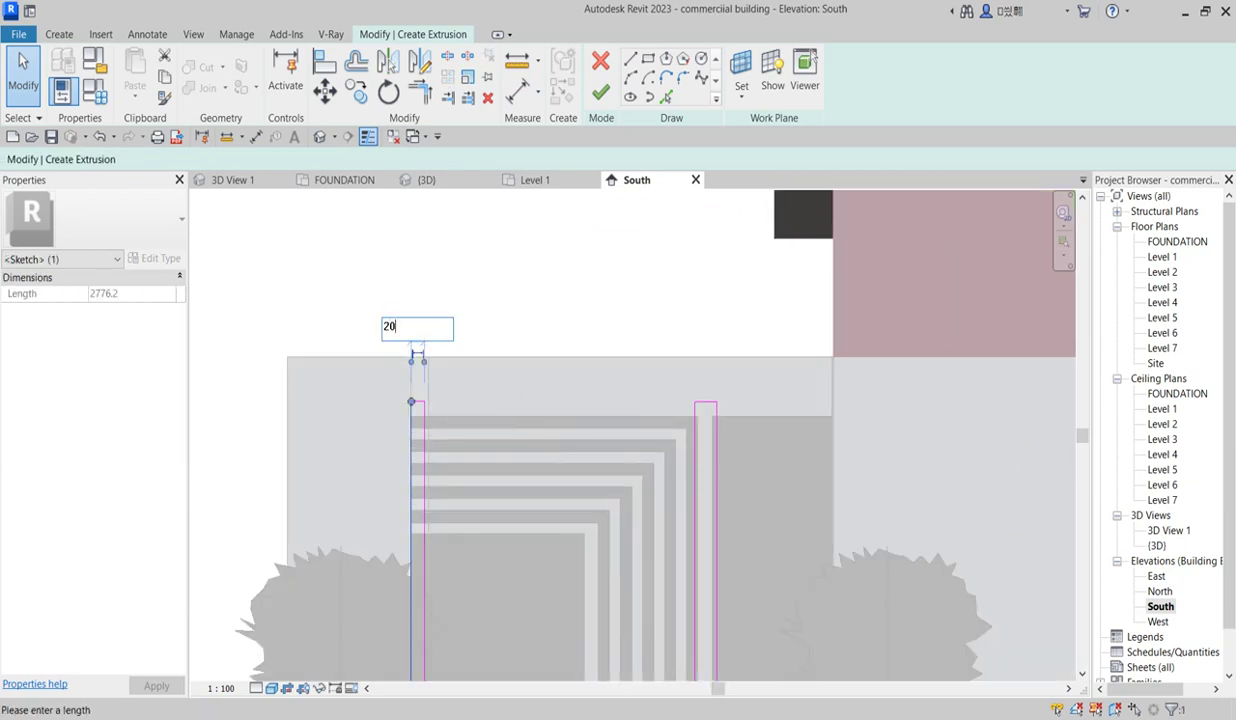
pyautogui.press('Return')
pyautogui.click(554, 364)
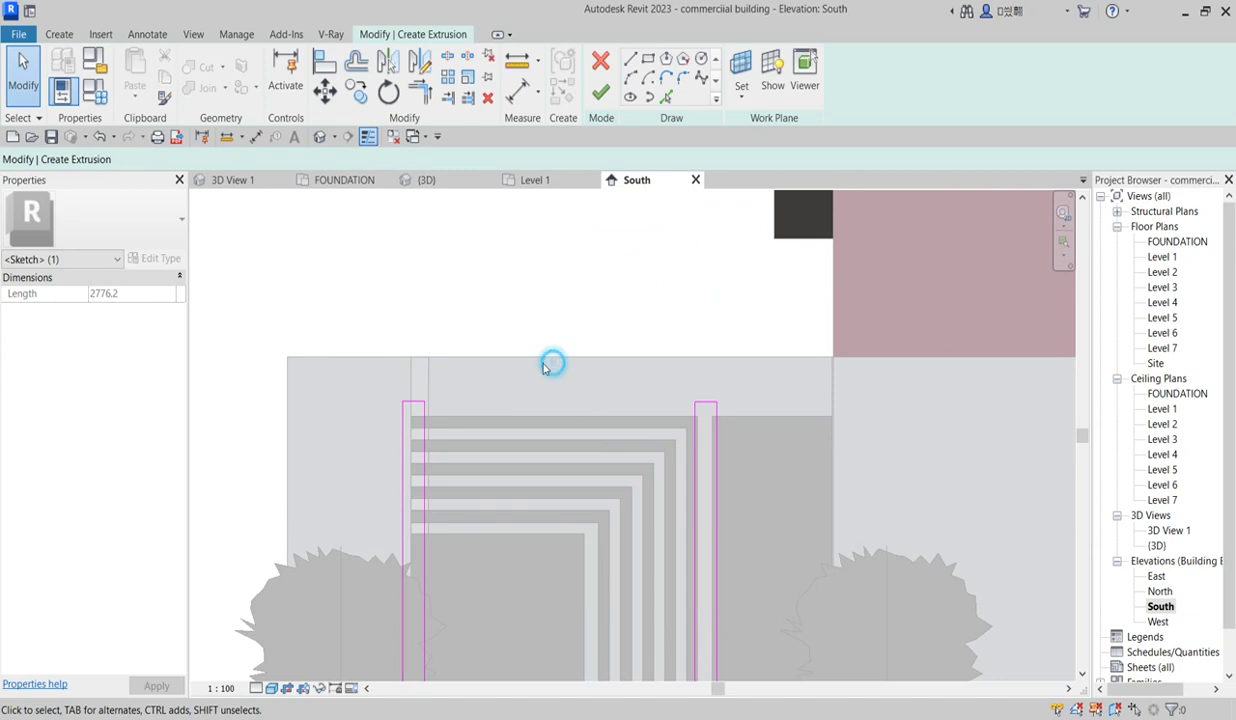
# - Mirror a copy of the middle post rectangle about the vertical centreline of the narrow panel and finish the post extrusion
pyautogui.scroll(-3, 530, 371)
pyautogui.moveTo(563, 356); pyautogui.dragTo(627, 593)
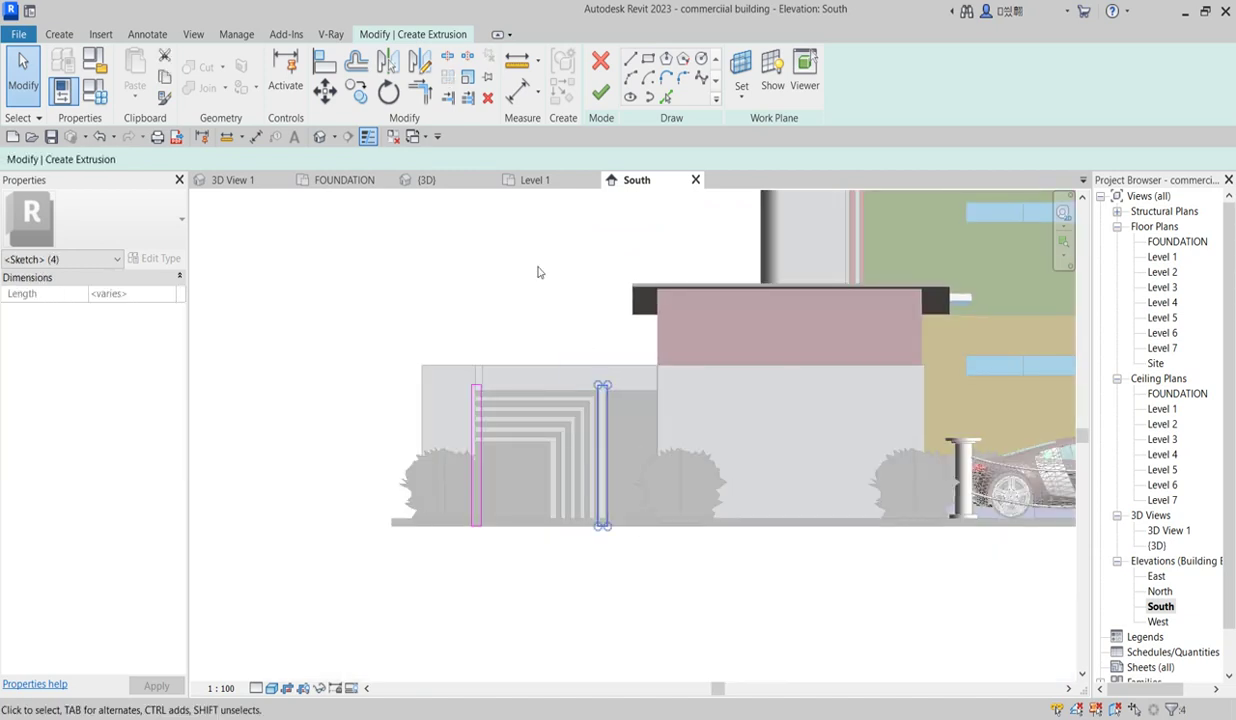
pyautogui.click(358, 95)
pyautogui.scroll(2, 640, 405)
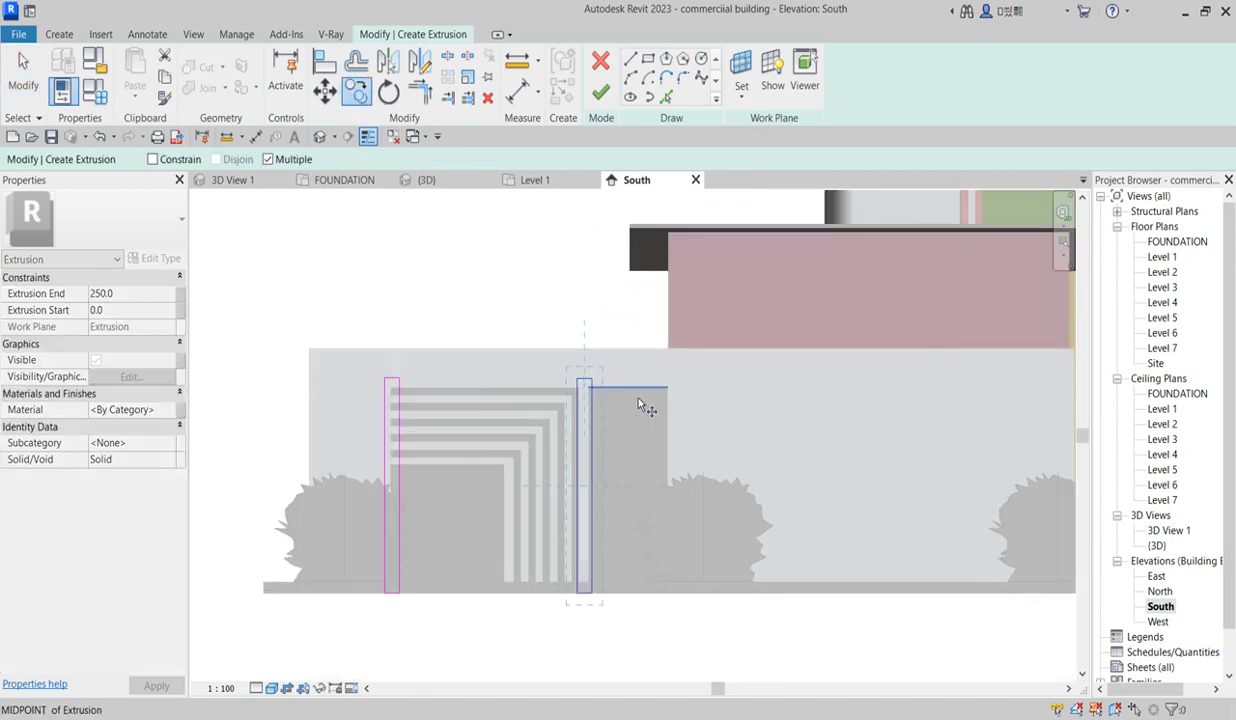
pyautogui.click(420, 66)
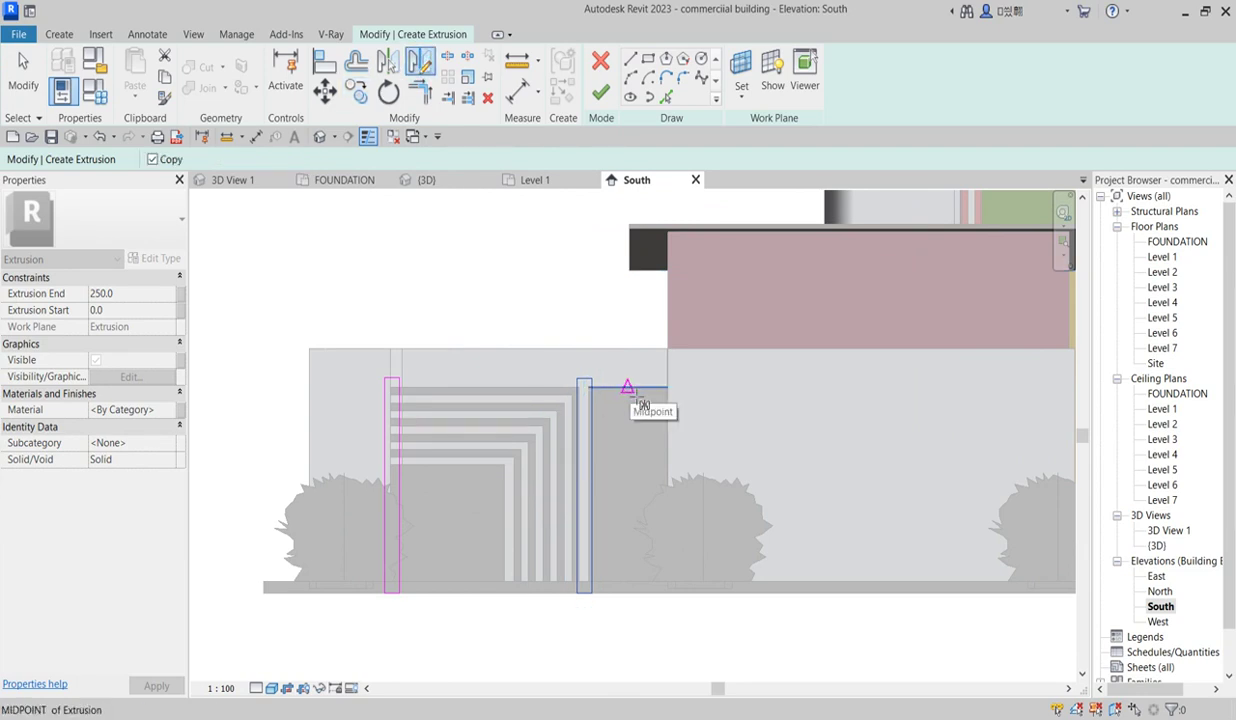
pyautogui.click(634, 390)
pyautogui.click(629, 372)
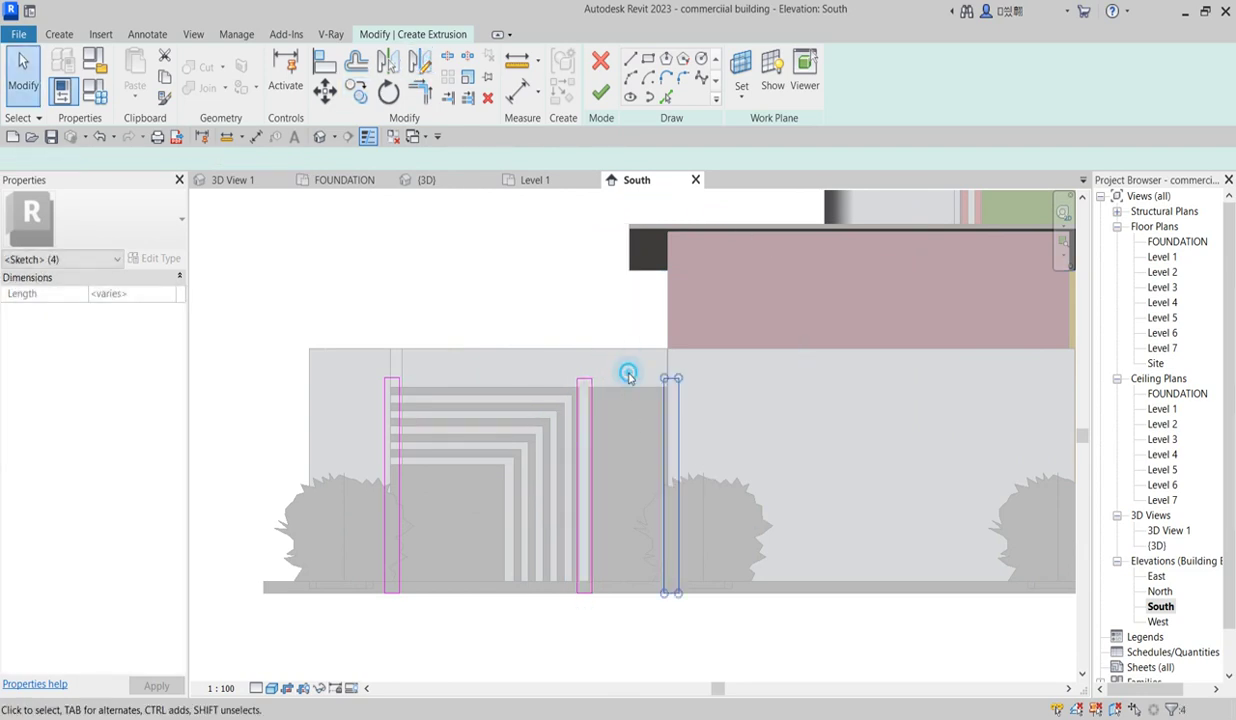
pyautogui.press('Escape')
pyautogui.scroll(-3, 537, 430)
pyautogui.scroll(3, 561, 482)
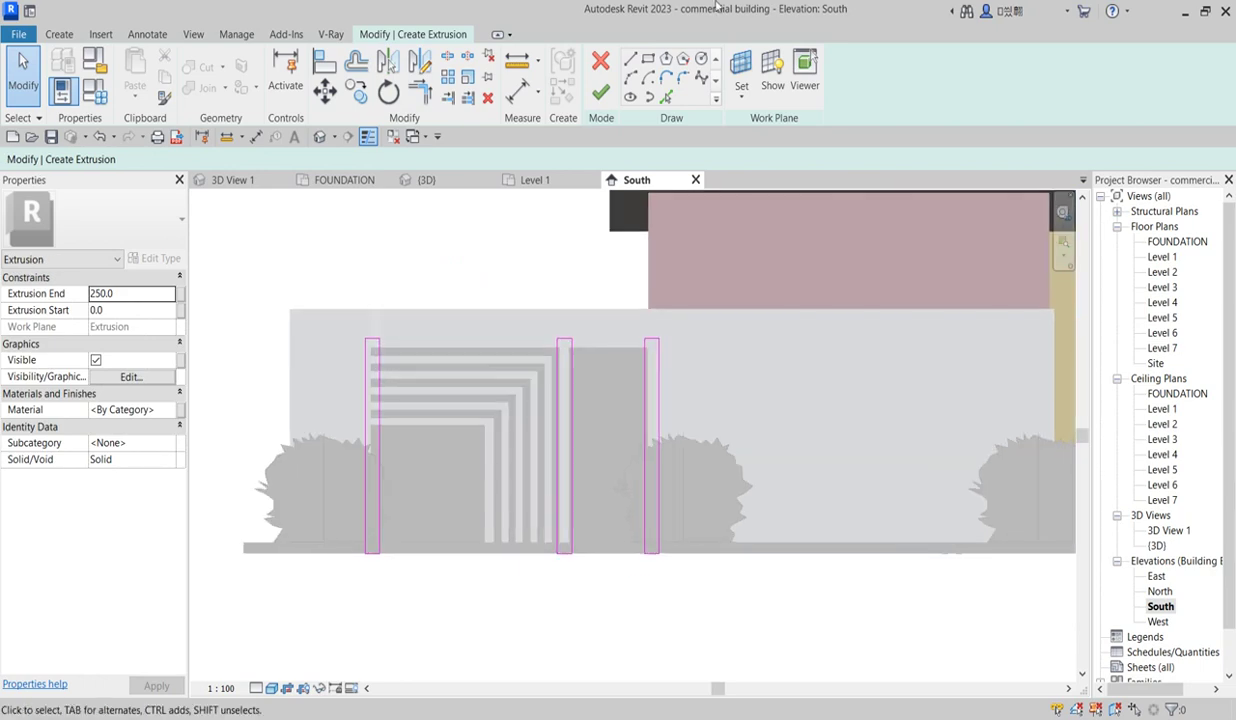
pyautogui.click(605, 94)
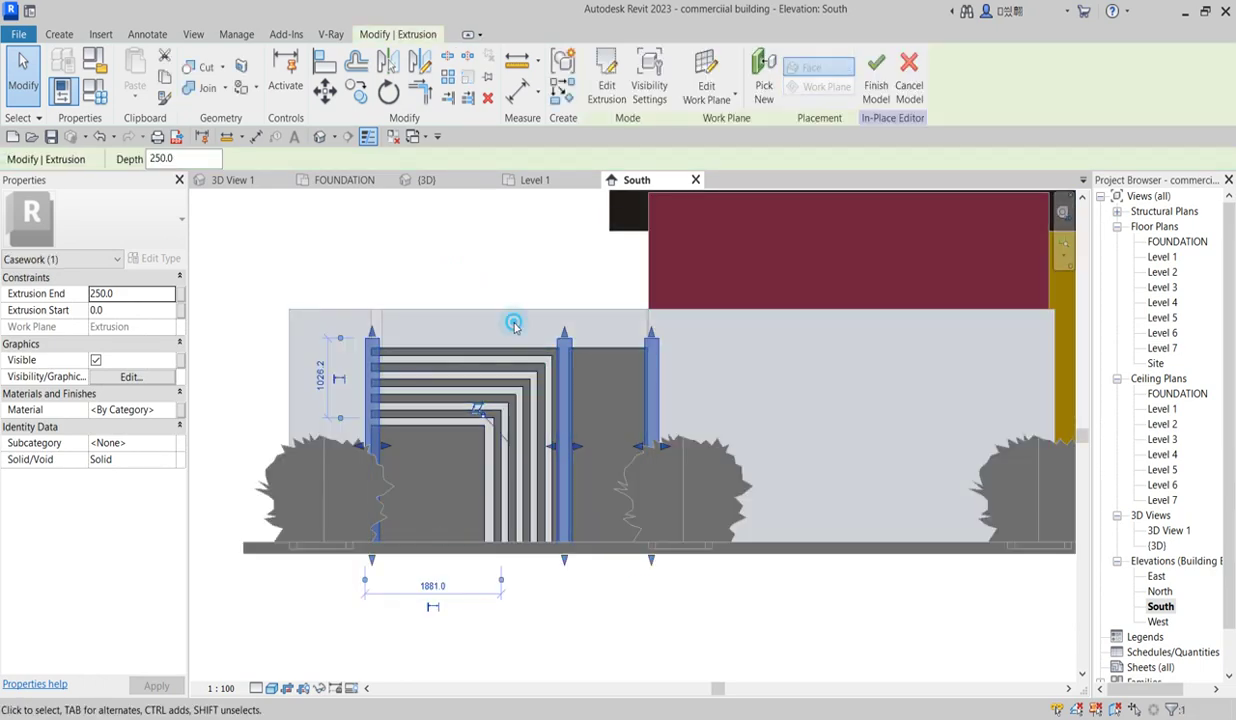
pyautogui.press('Escape')
# - In the {3D} view, stretch the post extrusion through the gate panels, with its start at -162.5 and its end at 150 mm
pyautogui.scroll(2, 576, 441)
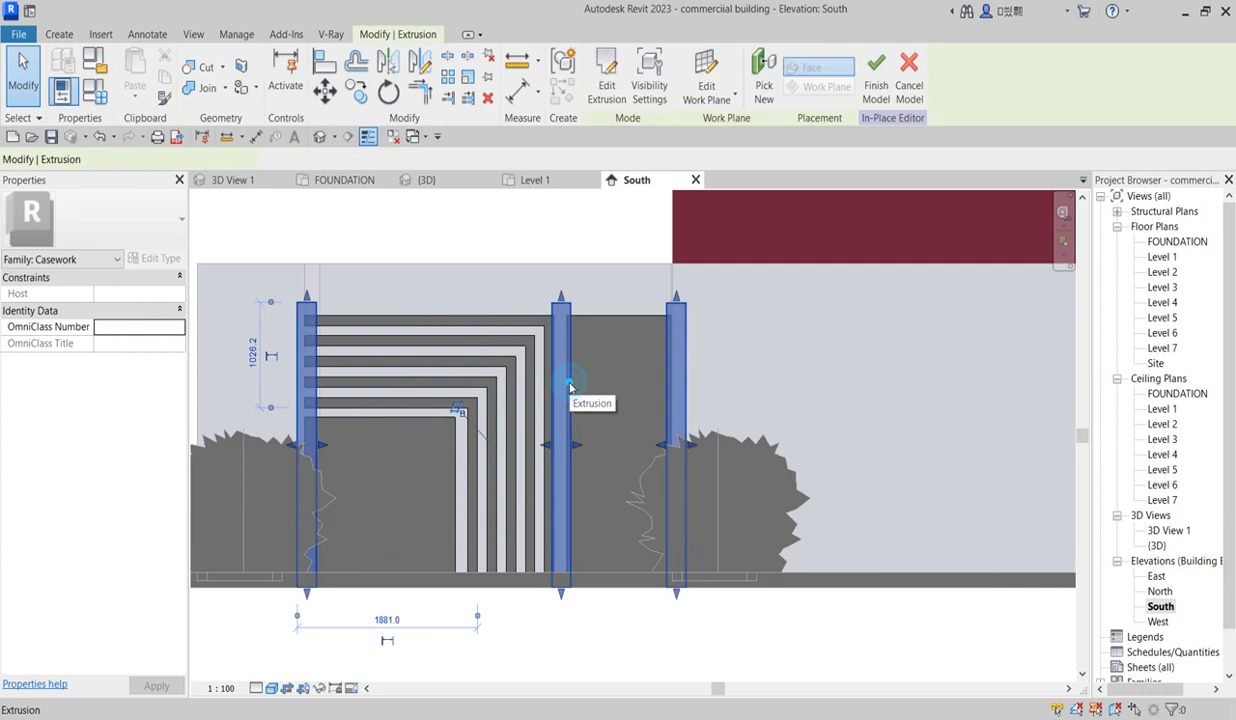
pyautogui.click(570, 388)
pyautogui.scroll(-3, 568, 395)
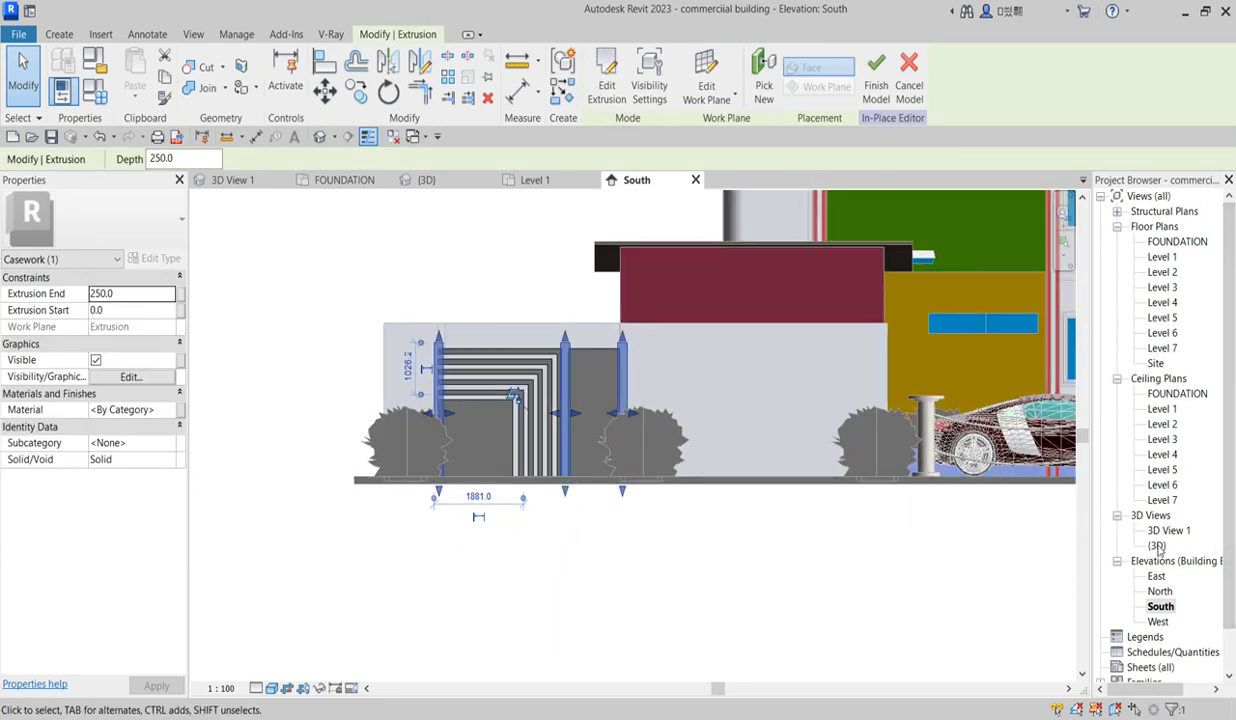
pyautogui.doubleClick(1157, 546)
pyautogui.scroll(4, 396, 572)
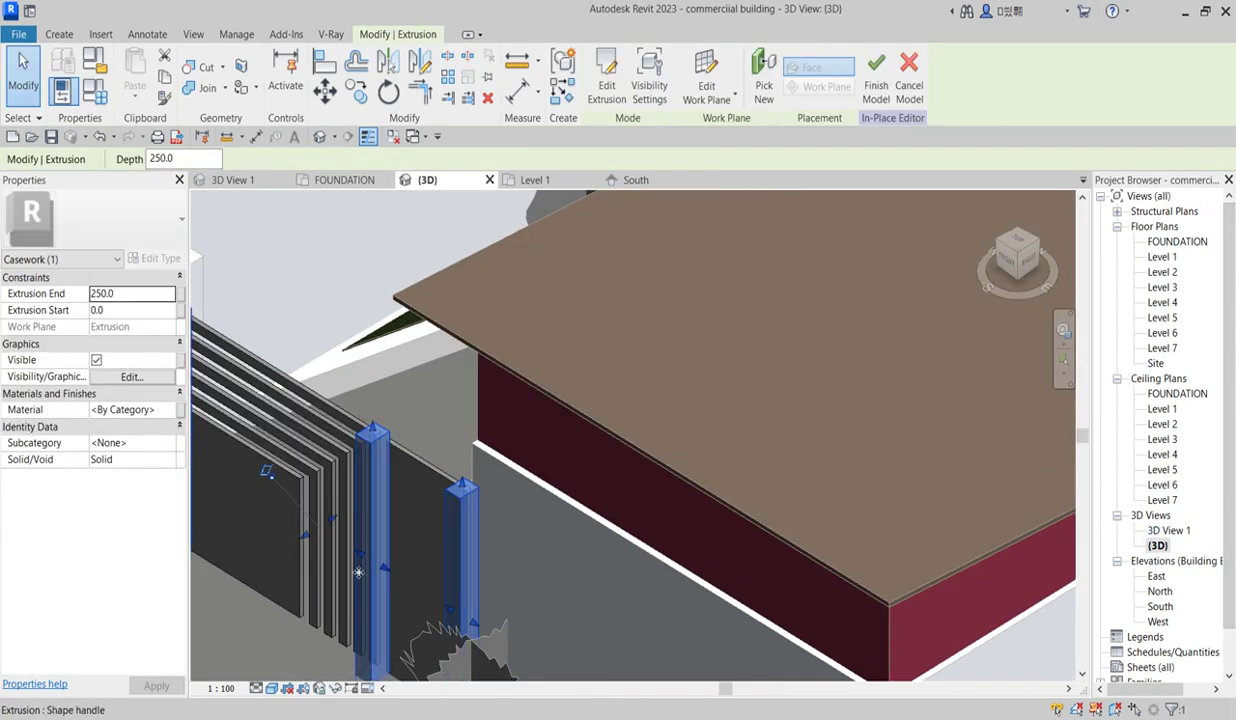
pyautogui.moveTo(335, 521)
pyautogui.mouseDown()
pyautogui.moveTo(347, 525)
pyautogui.moveTo(323, 535)
pyautogui.mouseUp()
pyautogui.scroll(4, 405, 480)
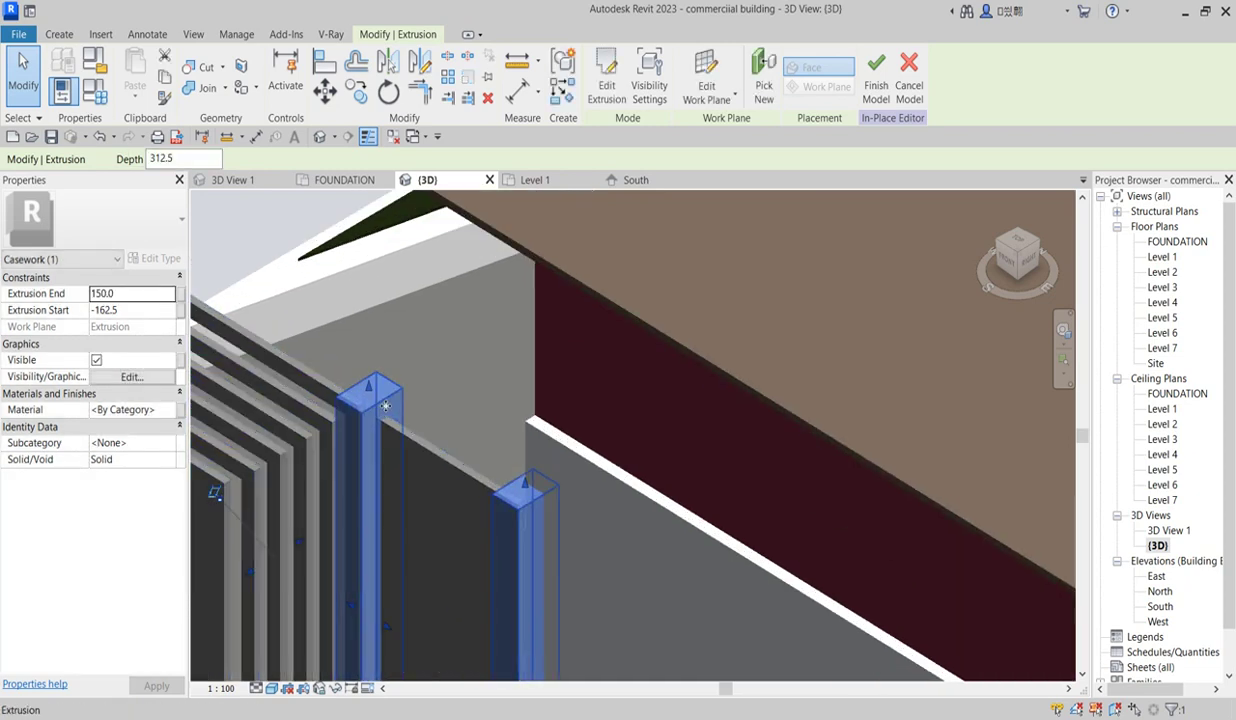
pyautogui.scroll(-1, 408, 482)
pyautogui.scroll(-3, 429, 502)
# - In the Level 1 plan, reshape the post extrusion around the panels to start at -128.9 and end at 62.5 mm, then inspect it in {3D}
pyautogui.doubleClick(1162, 257)
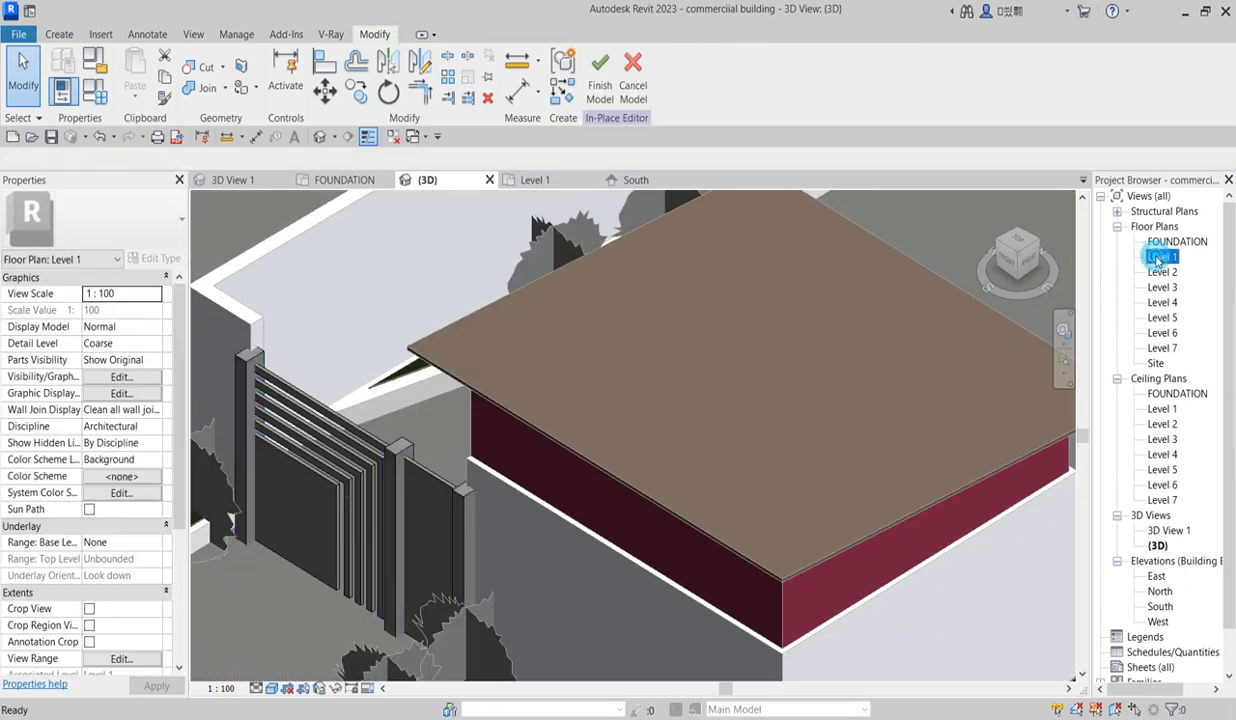
pyautogui.click(640, 490)
pyautogui.scroll(6, 661, 485)
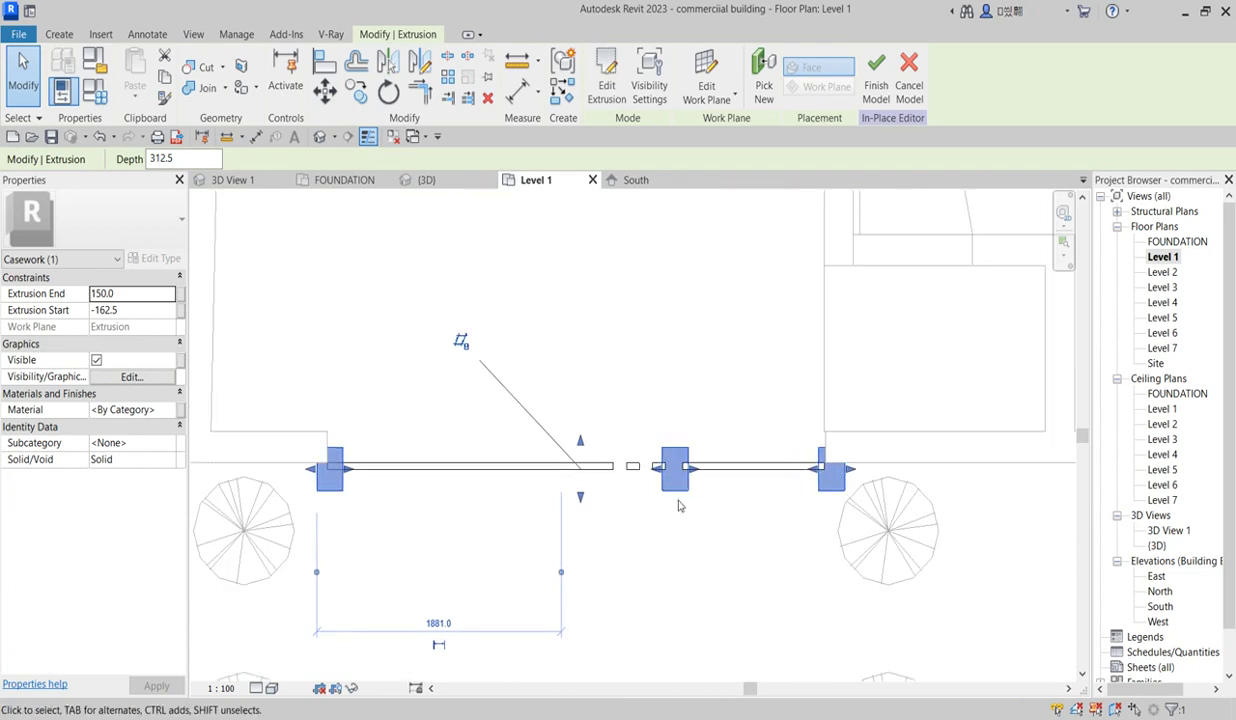
pyautogui.scroll(-3, 661, 485)
pyautogui.scroll(2, 538, 511)
pyautogui.moveTo(538, 510); pyautogui.dragTo(541, 500)
pyautogui.scroll(3, 535, 440)
pyautogui.moveTo(539, 428); pyautogui.dragTo(540, 450)
pyautogui.moveTo(541, 574); pyautogui.dragTo(543, 560)
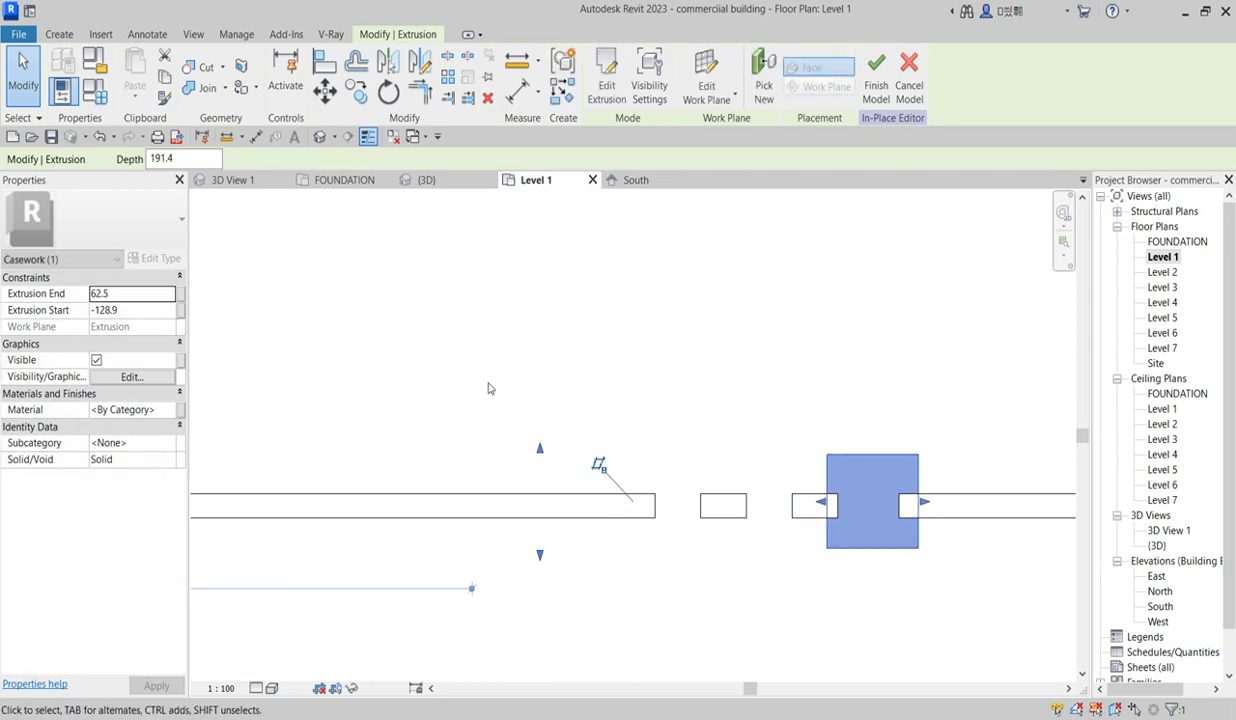
pyautogui.scroll(-3, 520, 412)
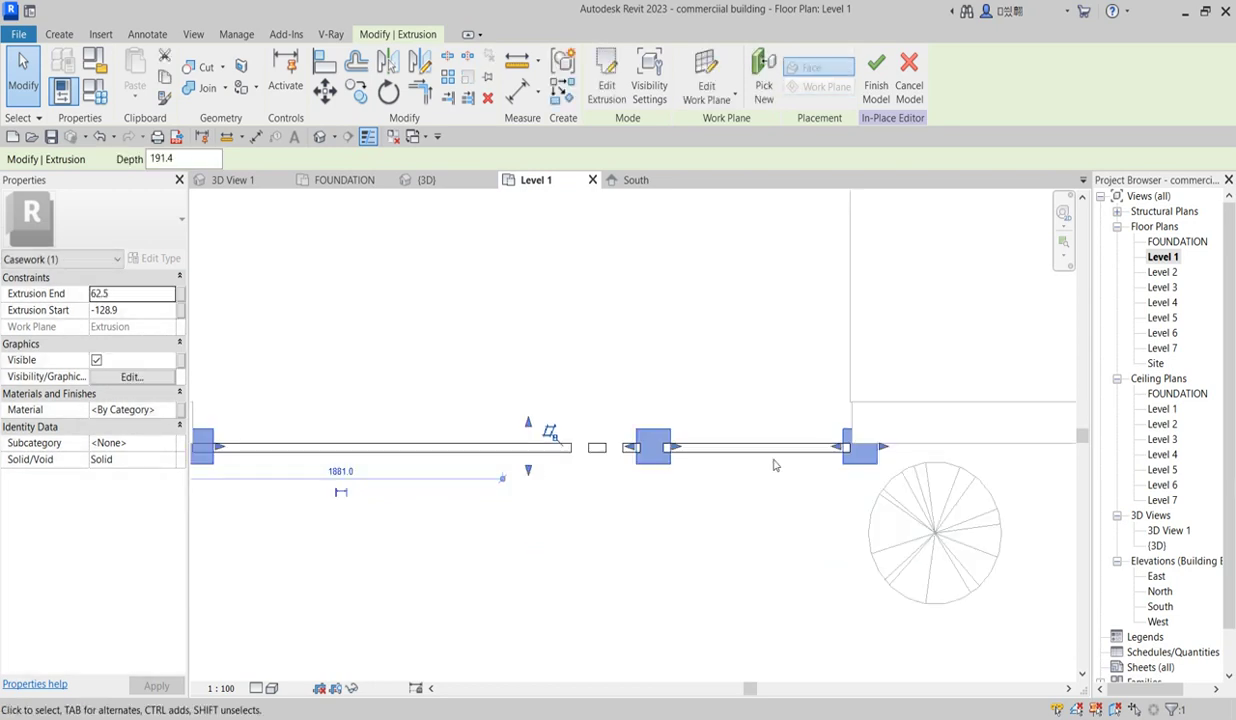
pyautogui.doubleClick(1157, 546)
pyautogui.scroll(-3, 520, 462)
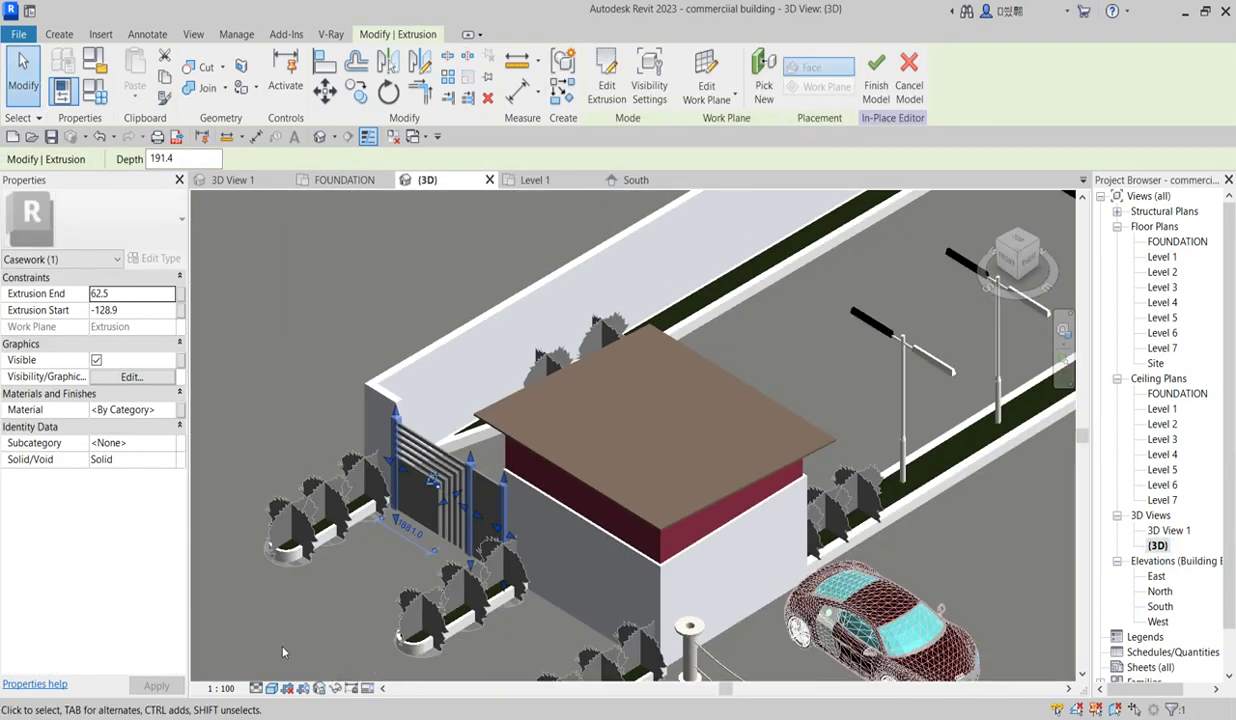
pyautogui.click(345, 600)
pyautogui.scroll(5, 440, 430)
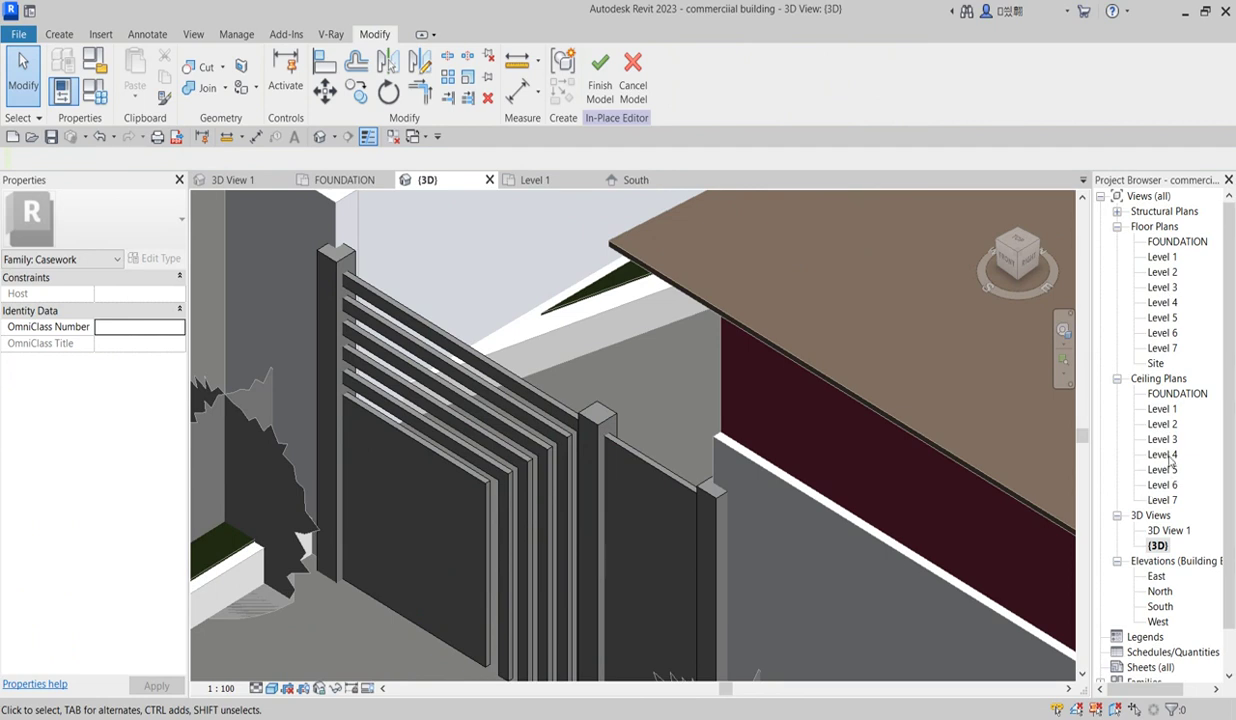
# - In the South elevation, start a rectangular extrusion sketch using the front face of the gate's panel extrusion as its work plane
pyautogui.doubleClick(1160, 607)
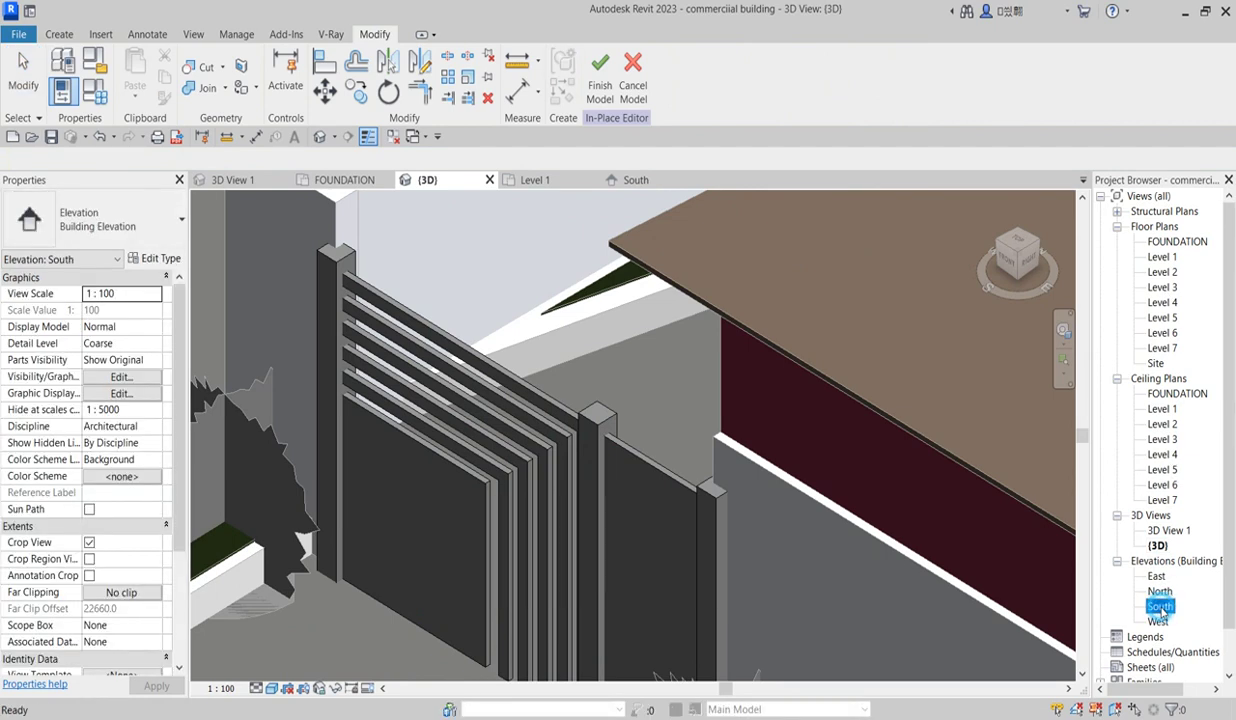
pyautogui.scroll(2, 481, 485)
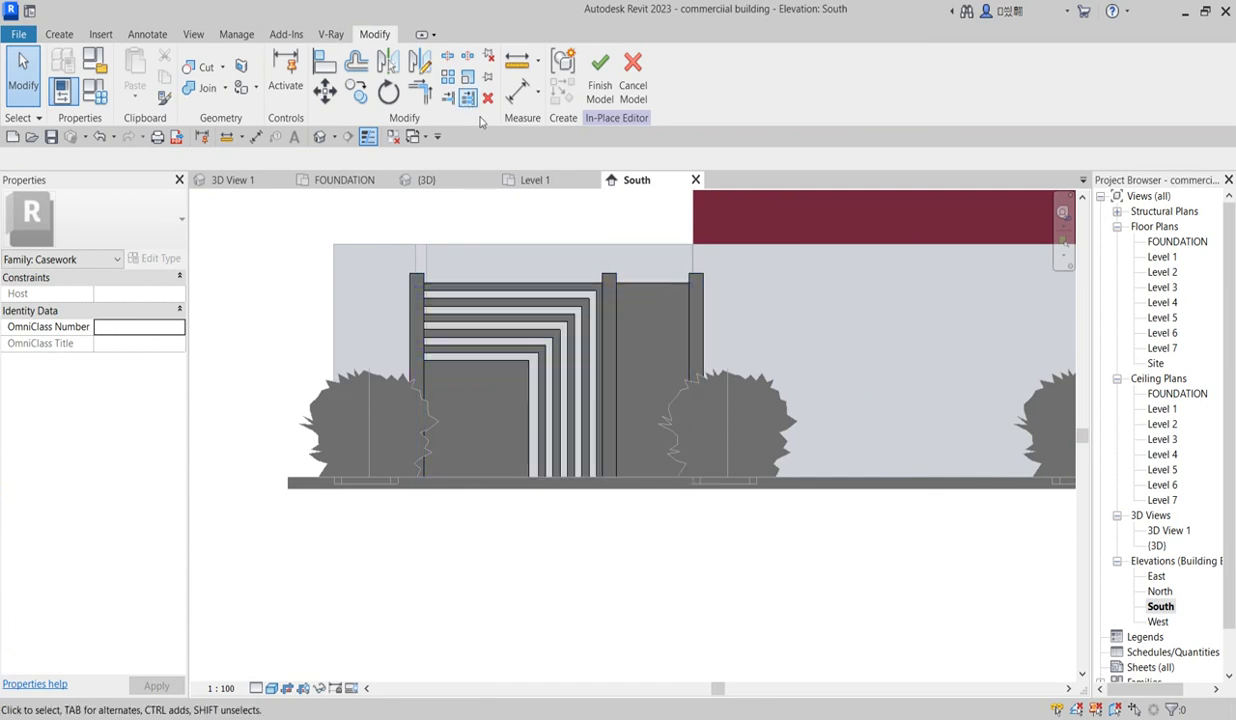
pyautogui.click(511, 290)
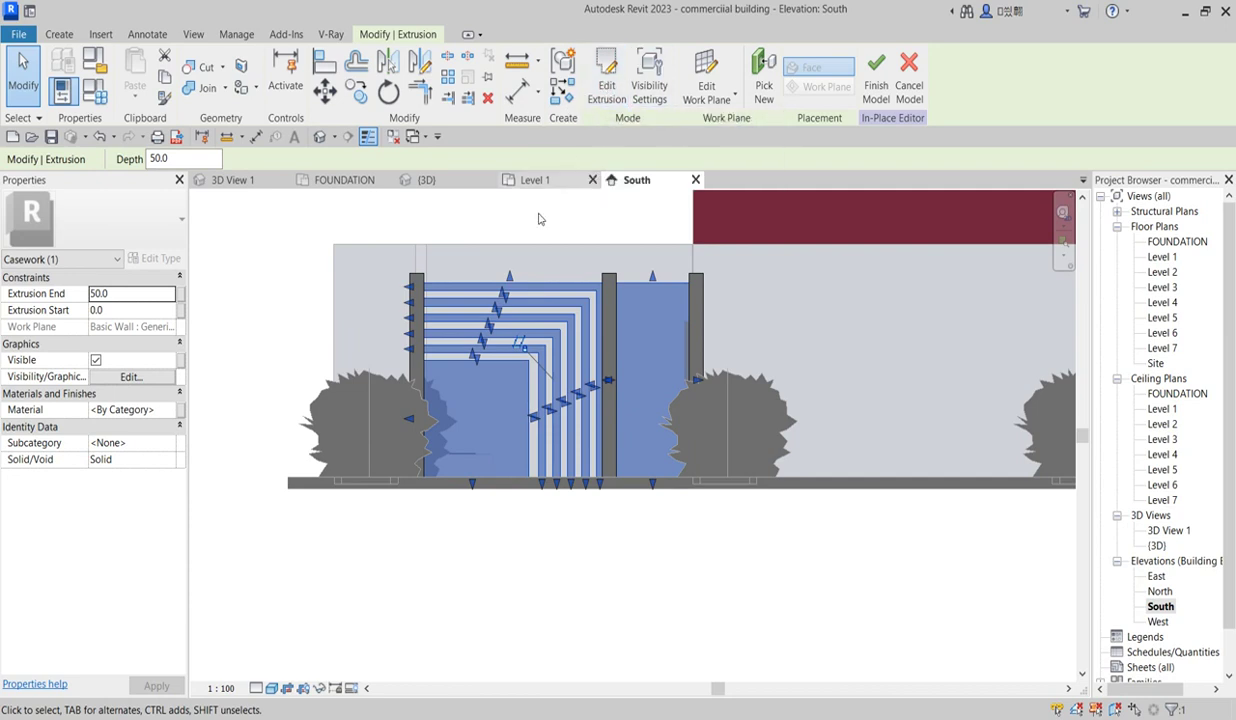
pyautogui.click(565, 90)
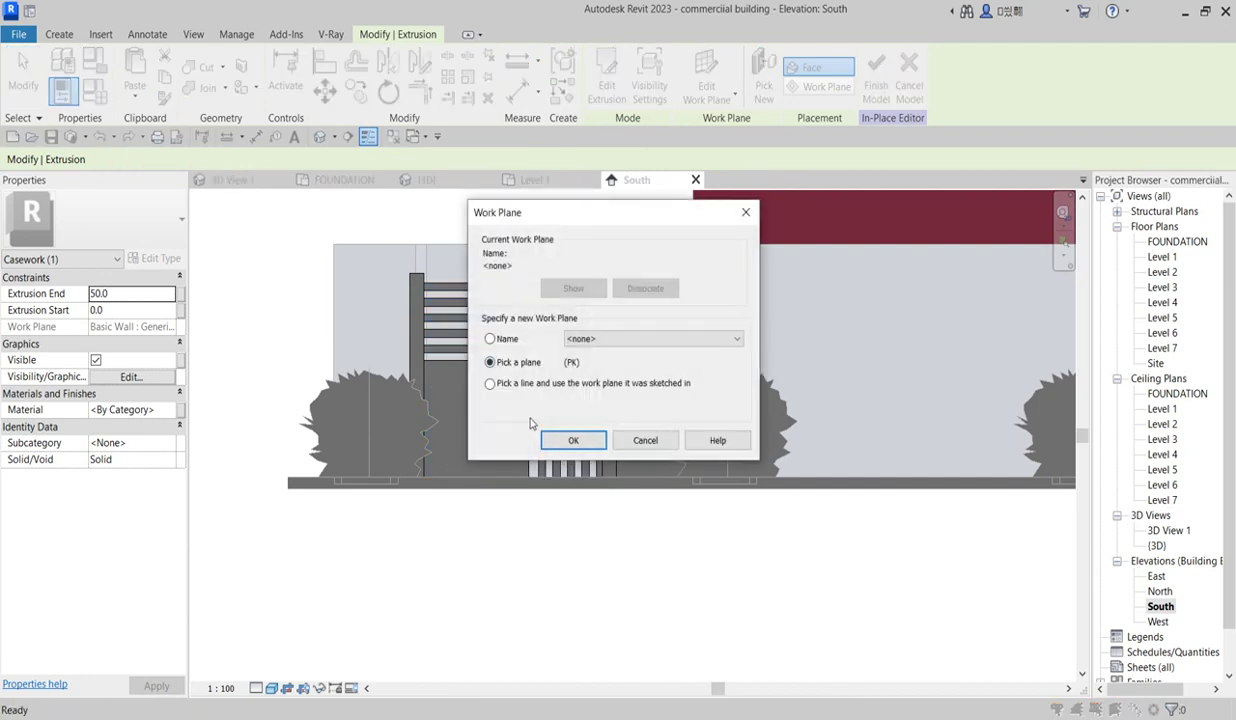
pyautogui.click(571, 440)
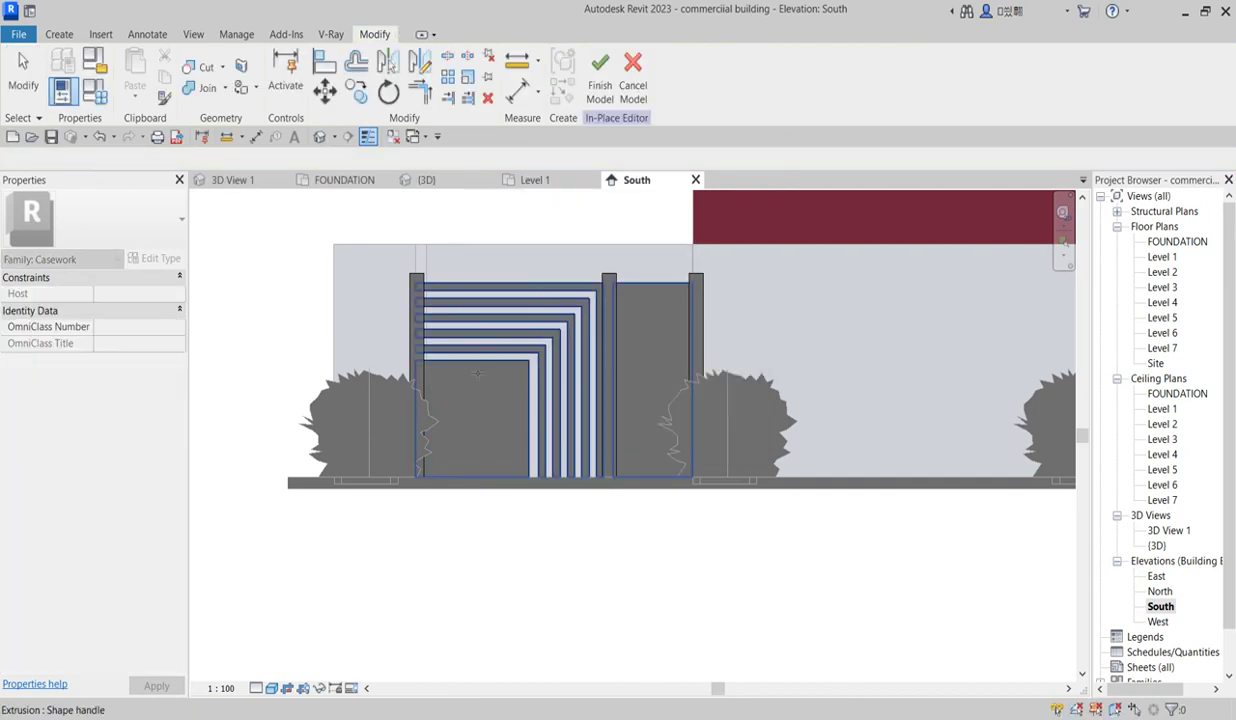
pyautogui.click(471, 370)
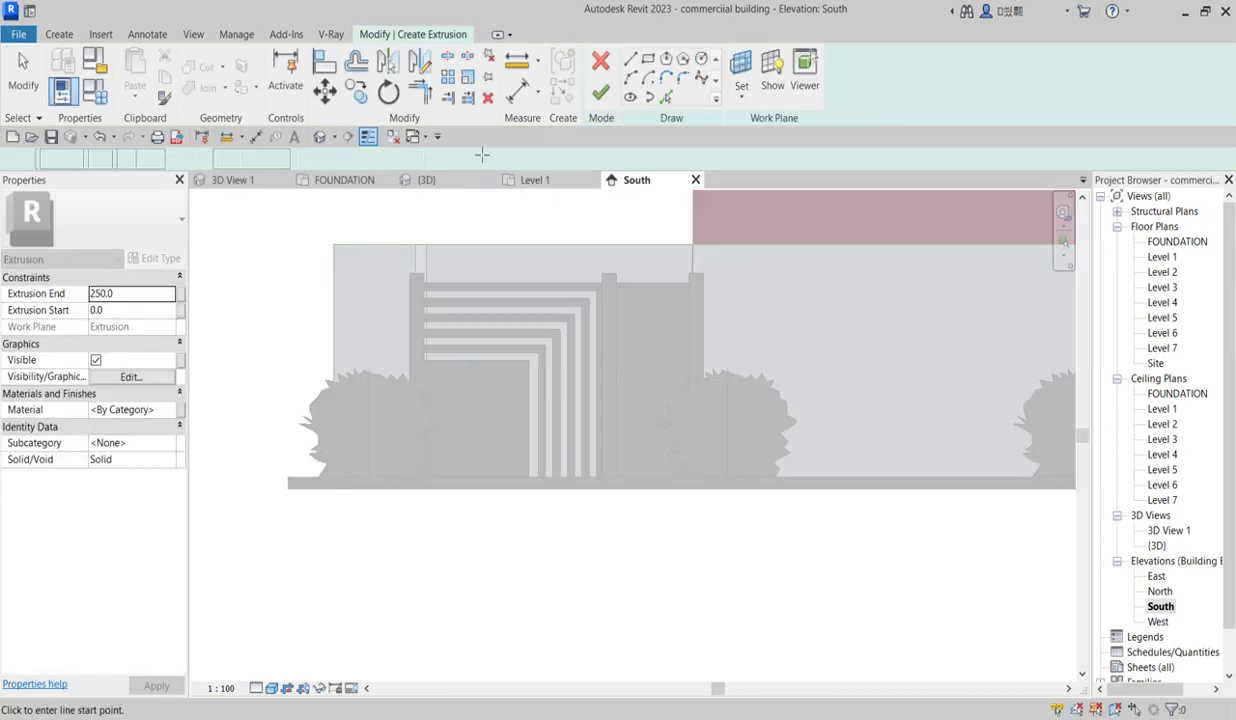
pyautogui.click(649, 60)
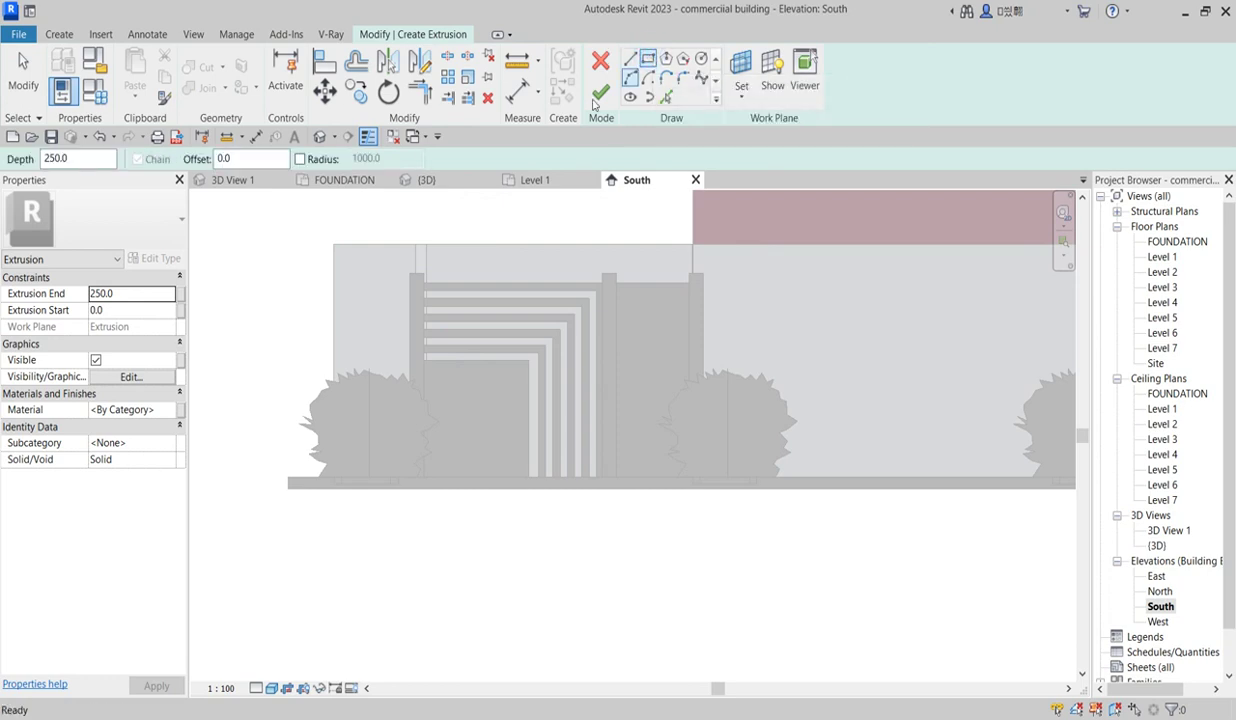
# - Sketch a horizontal rectangle about 1006.6 mm long and 42.3 mm high across the gate's vertical bars, ending at the middle post
pyautogui.scroll(3, 549, 303)
pyautogui.scroll(-2, 515, 305)
pyautogui.scroll(-1, 515, 305)
pyautogui.scroll(3, 516, 309)
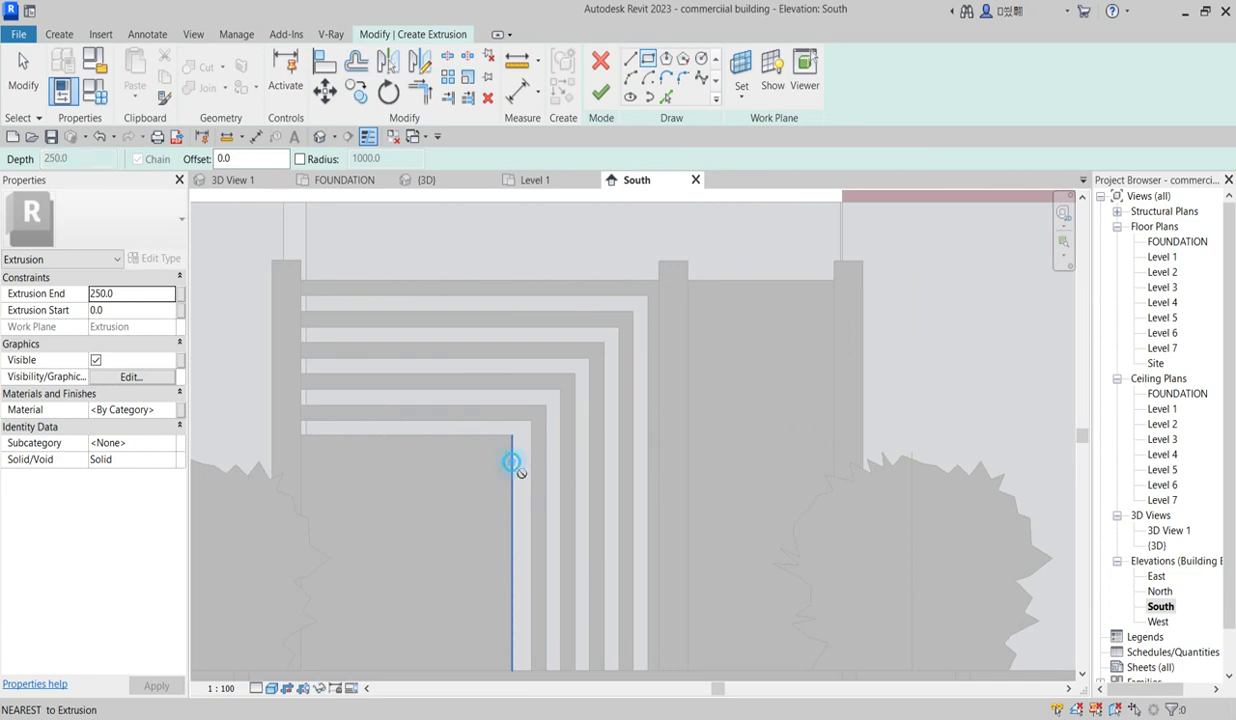
pyautogui.click(512, 462)
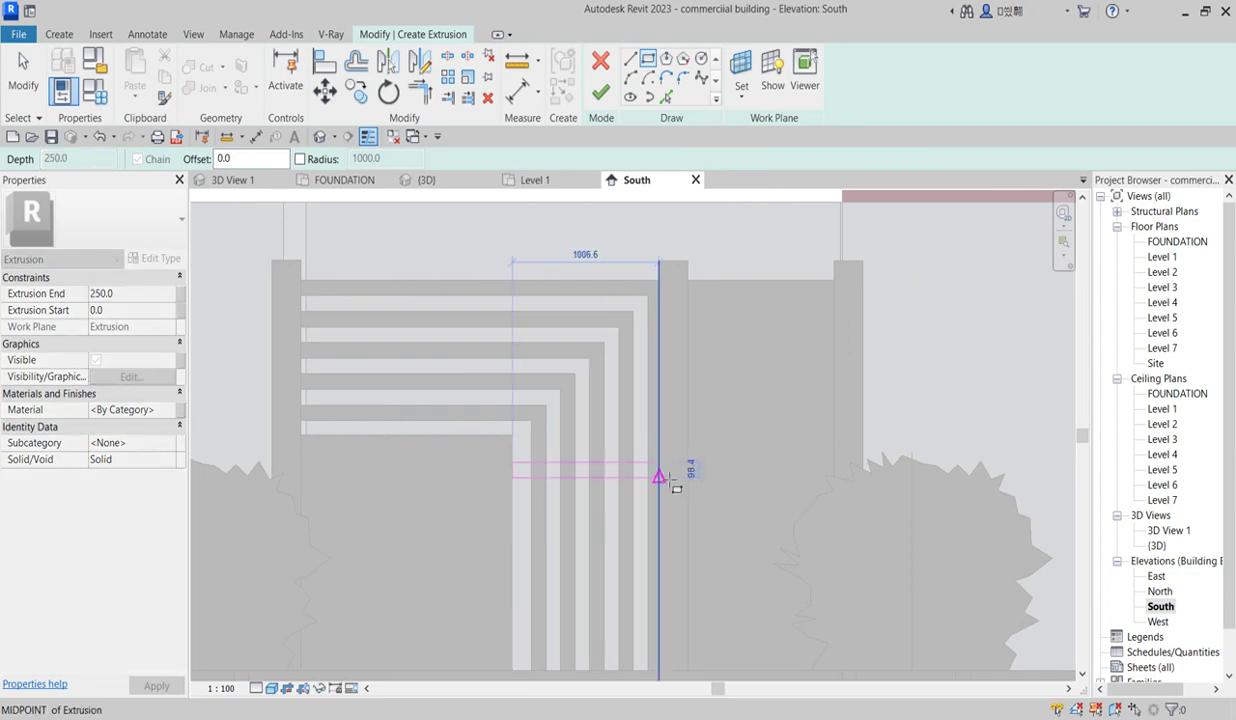
pyautogui.scroll(2, 660, 478)
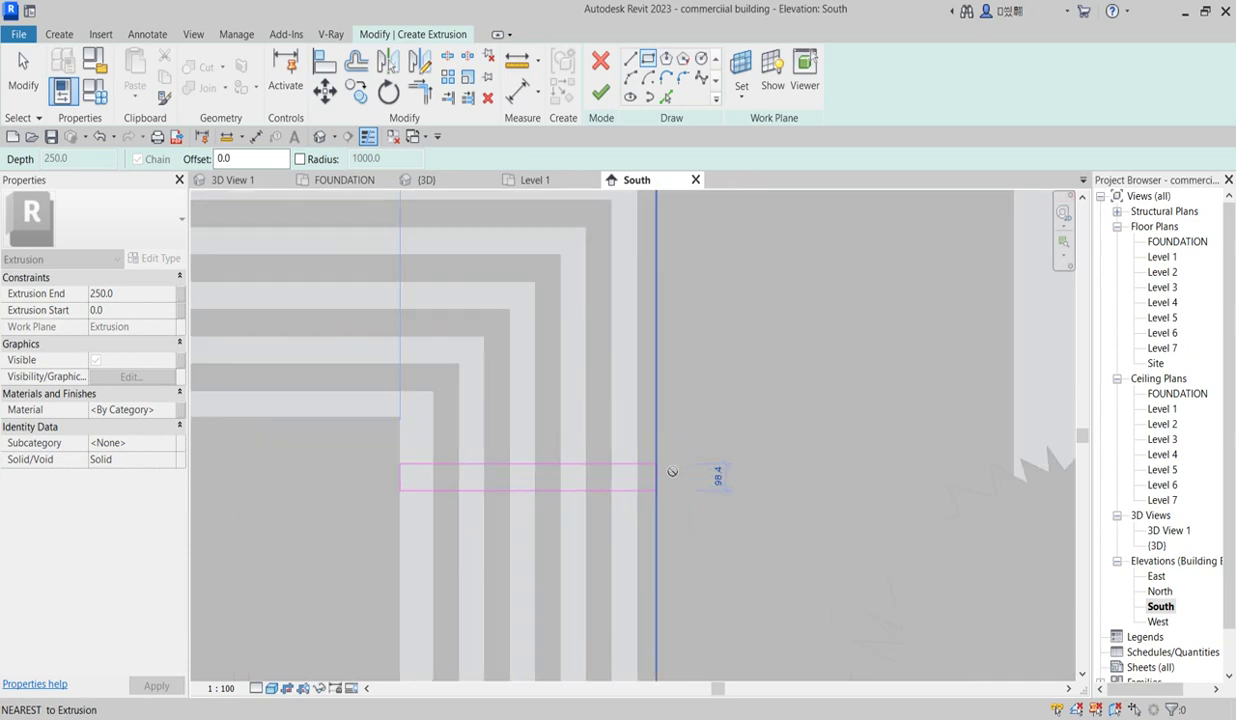
pyautogui.click(660, 478)
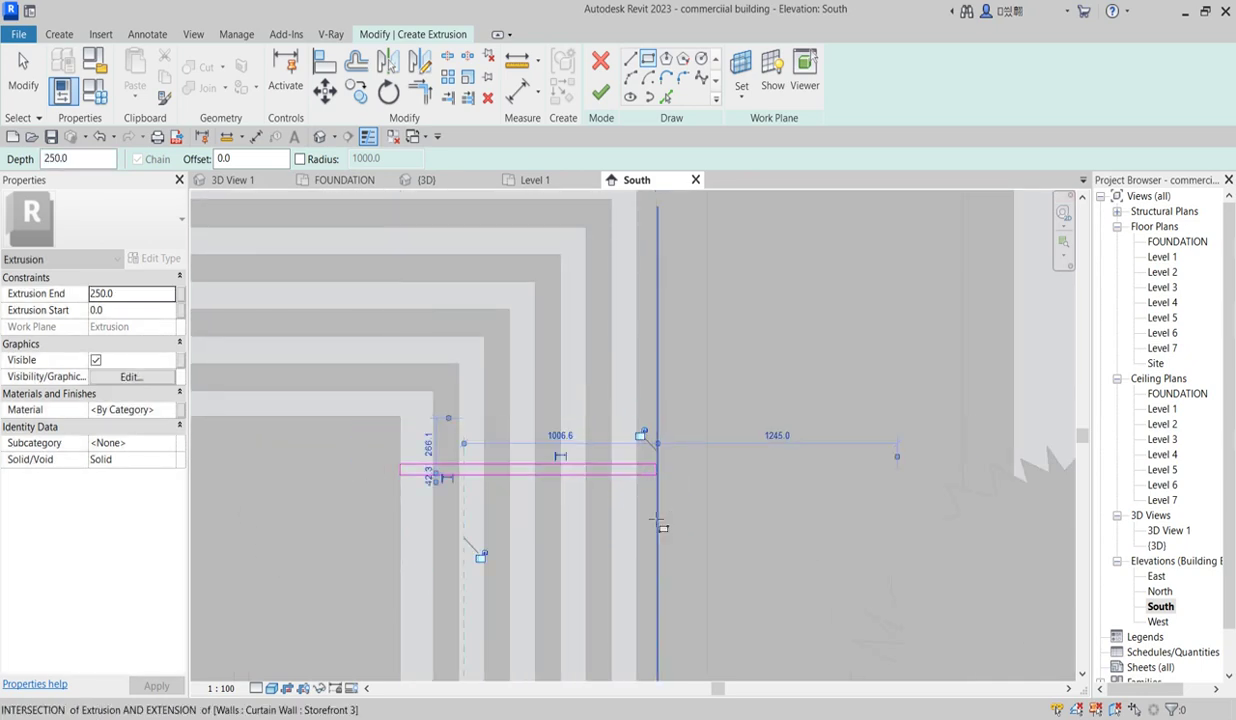
pyautogui.scroll(-3, 668, 510)
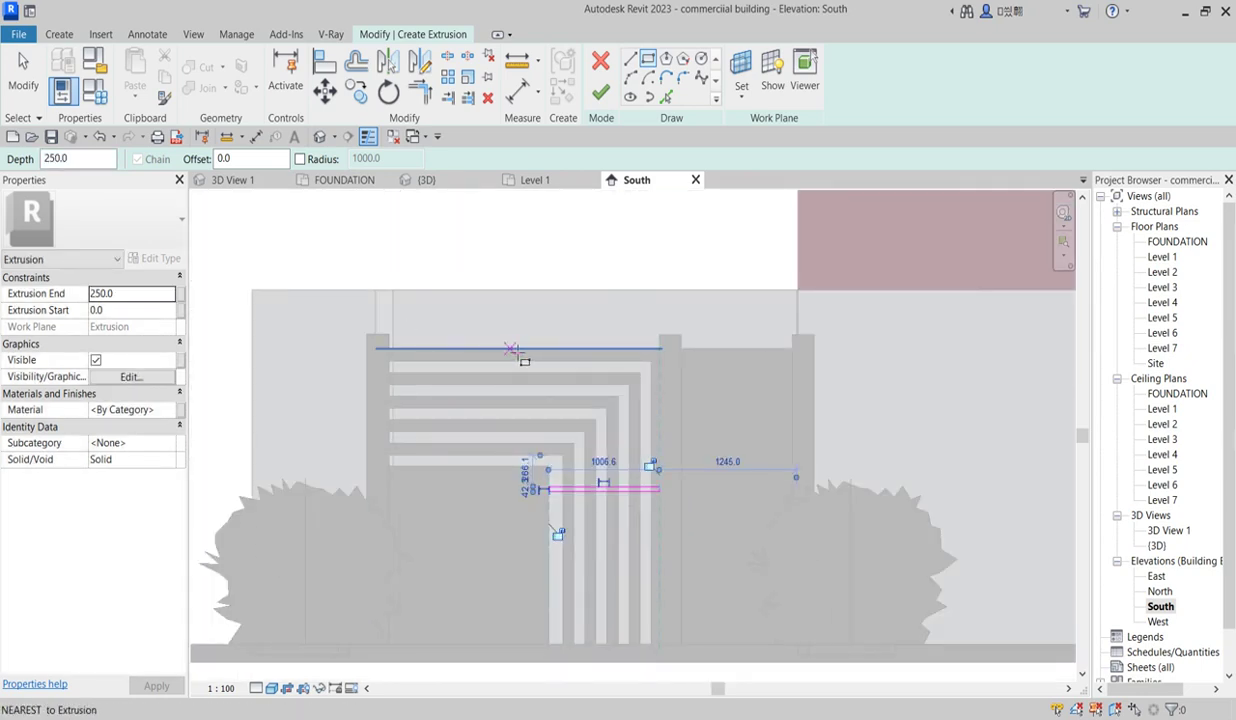
# - Sketch a vertical rectangle about 52.6 mm wide and 993.5 mm high across the horizontal bars and finish the 250 mm extrusion
pyautogui.click(511, 349)
pyautogui.scroll(2, 516, 472)
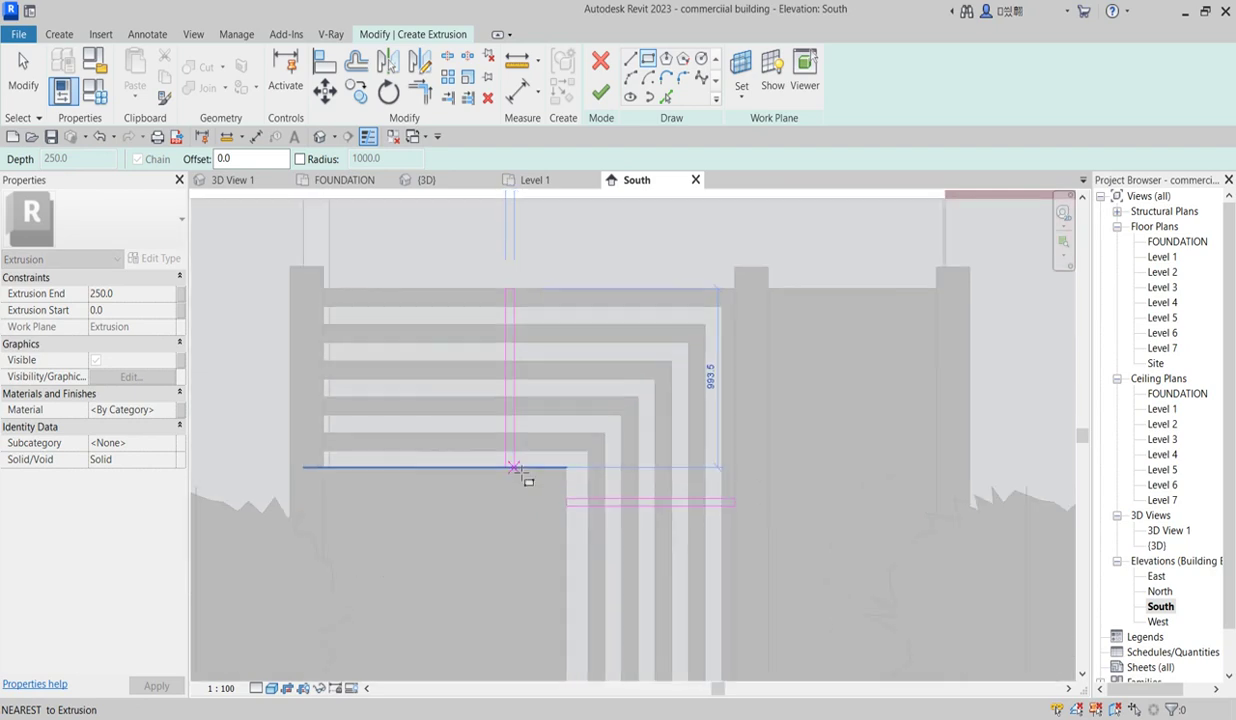
pyautogui.click(513, 468)
pyautogui.scroll(-2, 575, 401)
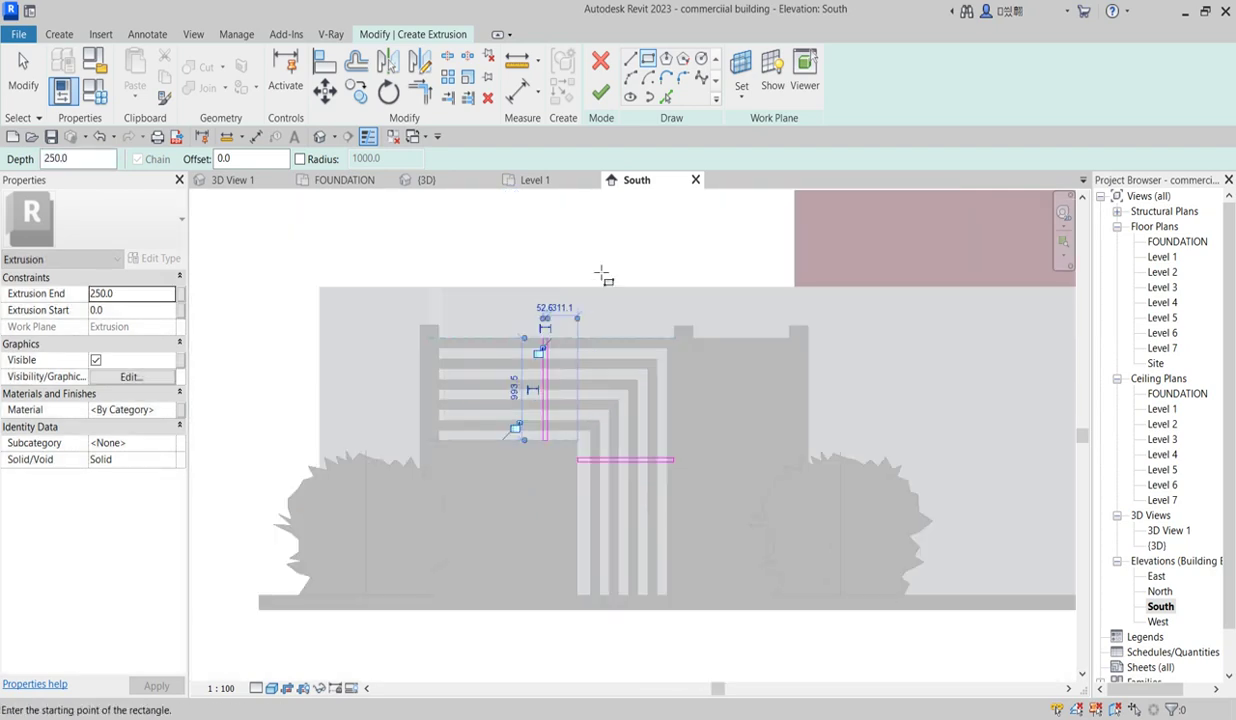
pyautogui.click(600, 92)
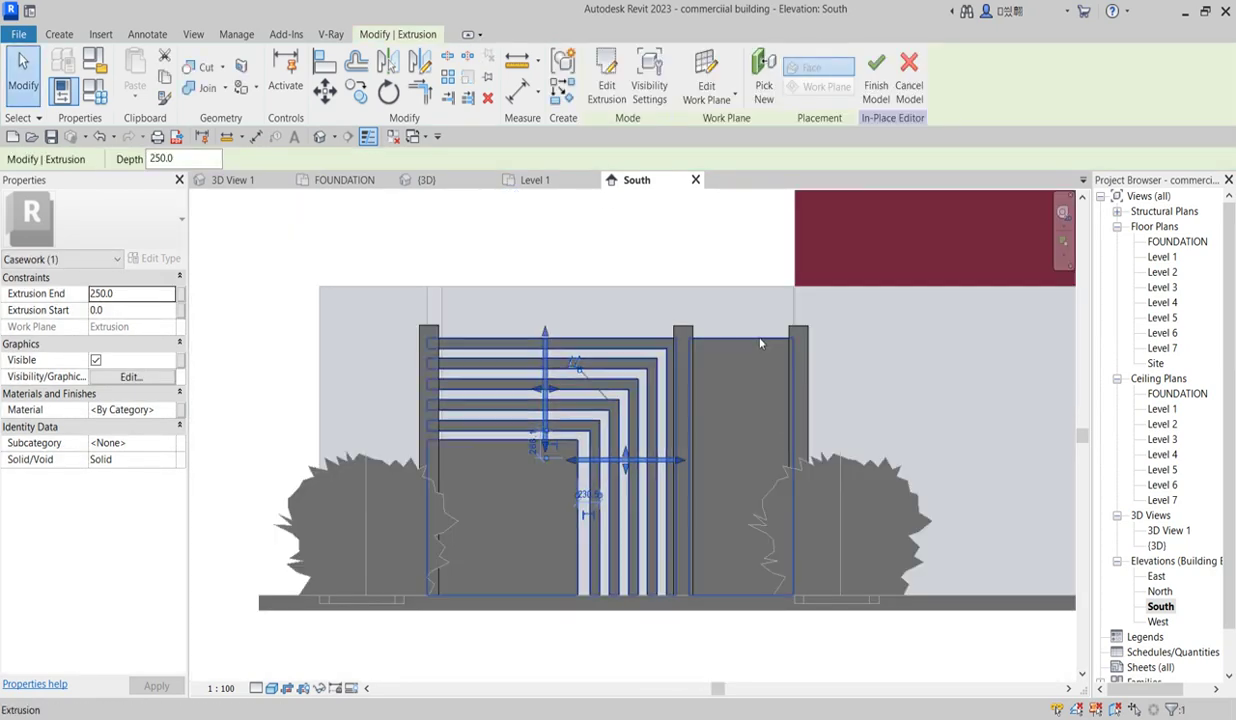
# - Edit the gate panel extrusion's sketch and draw a horizontal slot about 808.6 mm by 24.4 mm in the narrow panel's upper part
pyautogui.scroll(2, 760, 343)
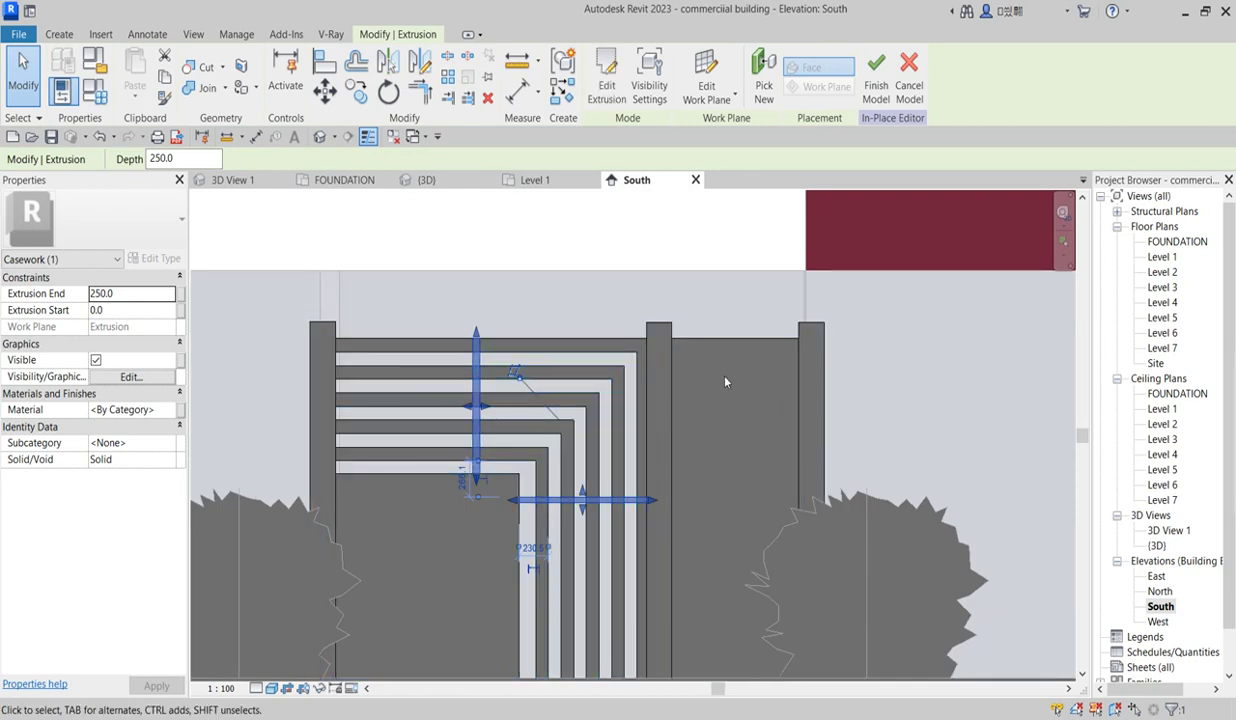
pyautogui.click(731, 350)
pyautogui.click(605, 85)
pyautogui.click(648, 59)
pyautogui.scroll(2, 750, 450)
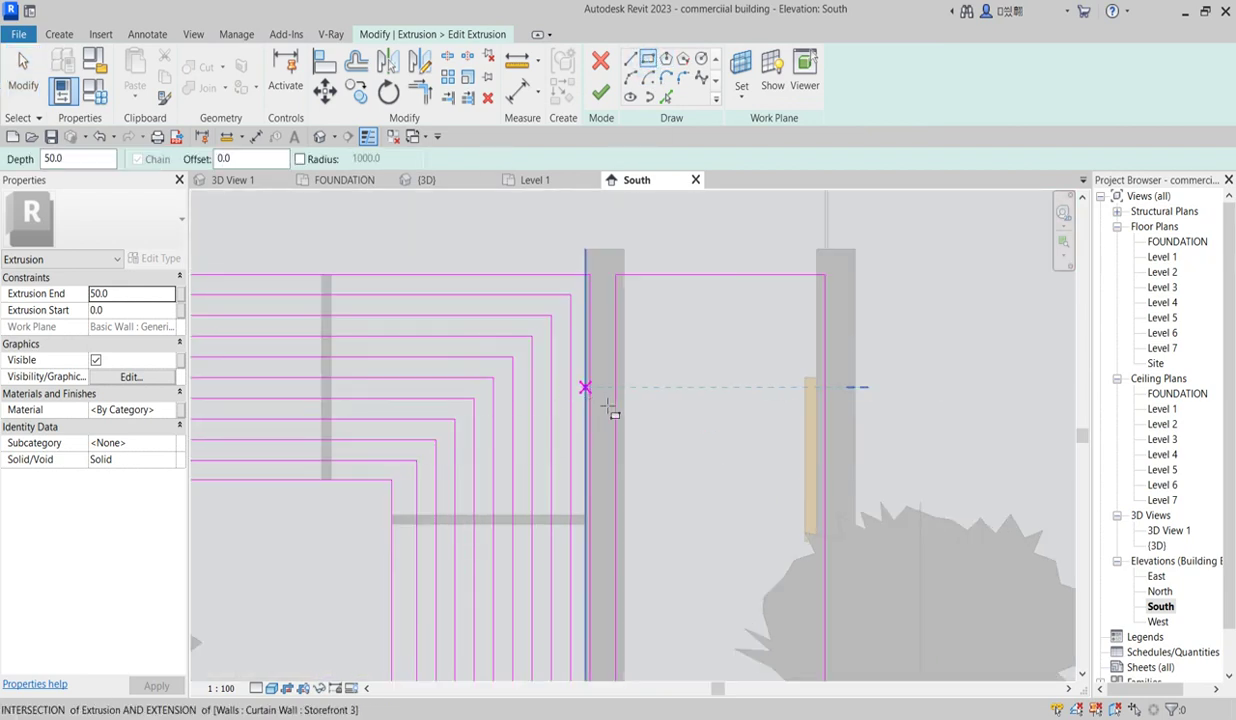
pyautogui.scroll(2, 662, 404)
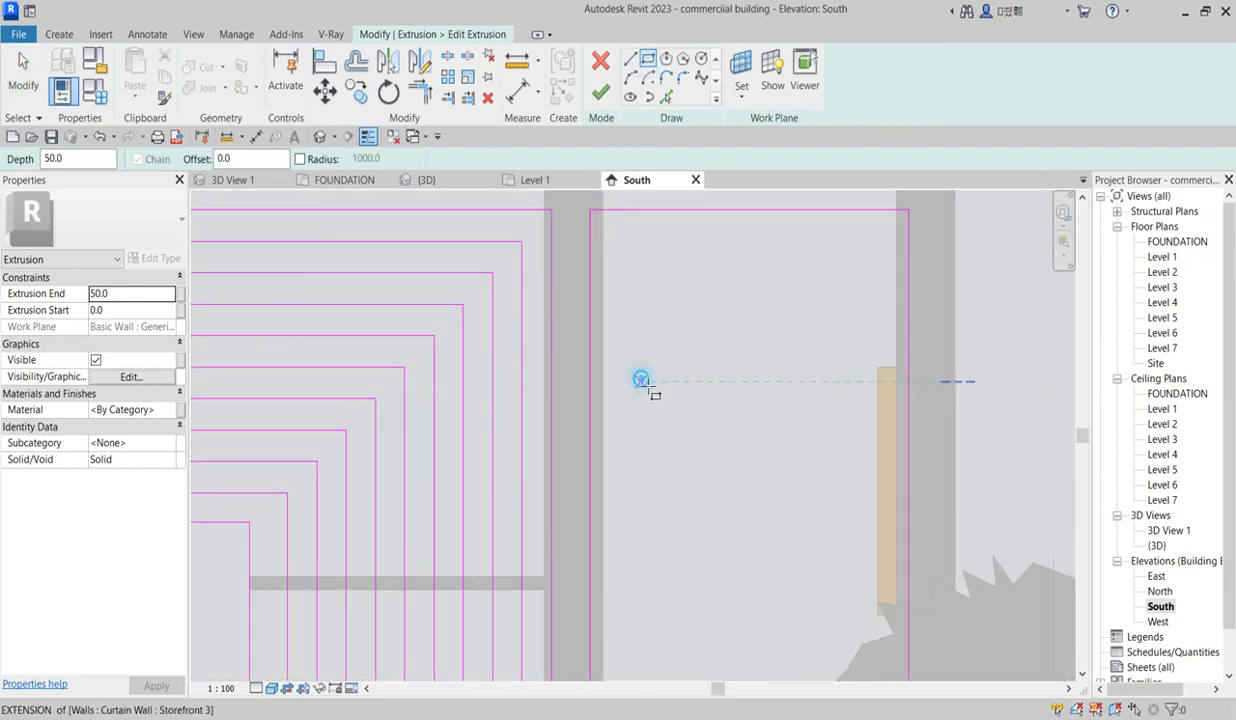
pyautogui.click(641, 382)
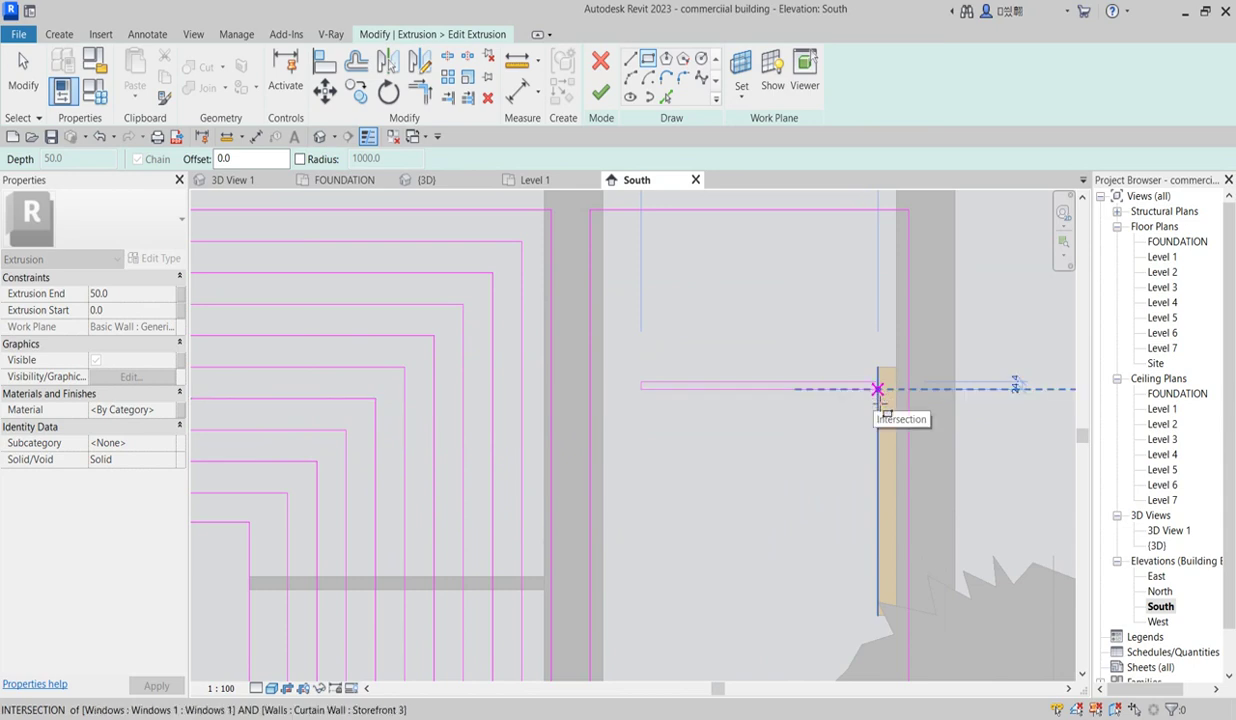
pyautogui.click(877, 389)
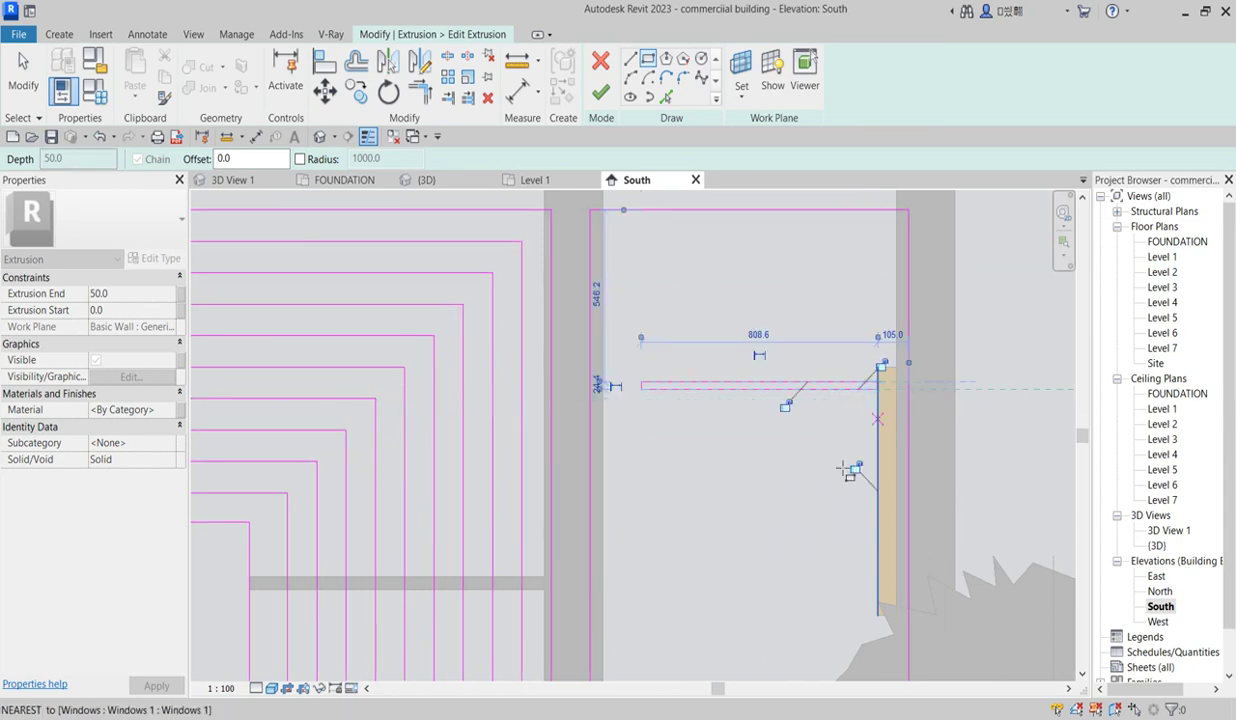
# - Draw a second horizontal slot of the same length just below the first one in the narrow panel and leave the rectangle tool
pyautogui.click(641, 410)
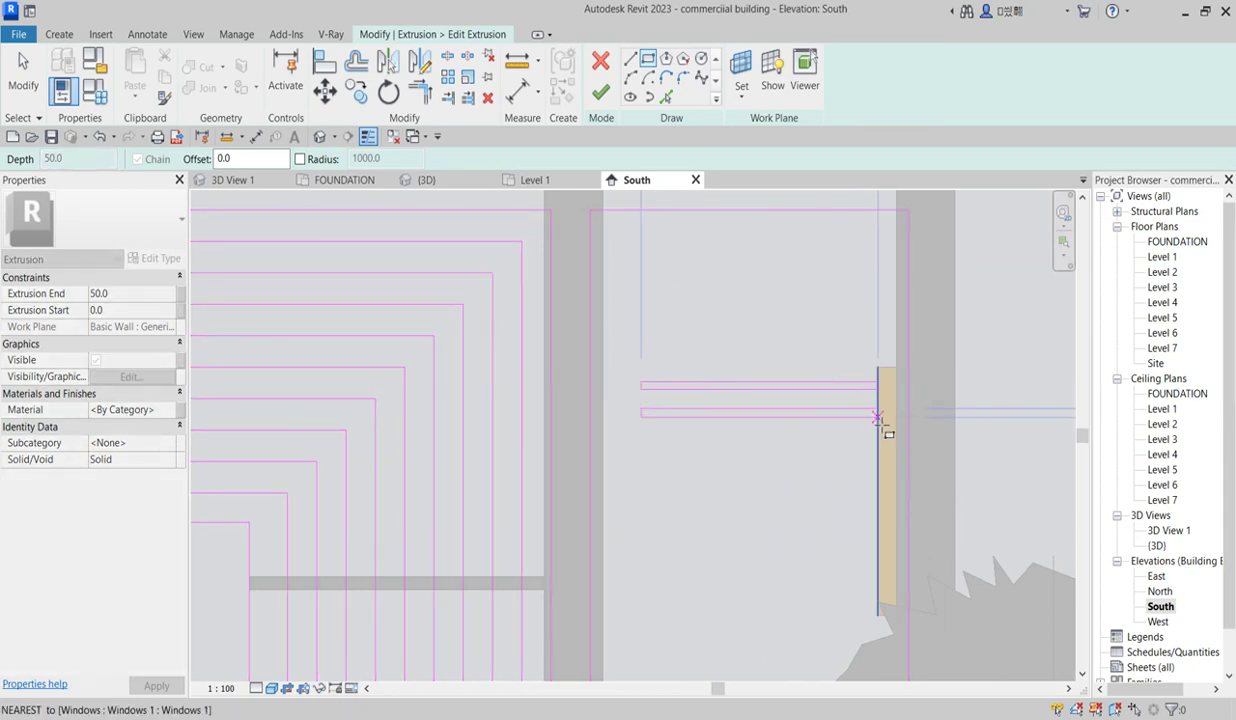
pyautogui.click(878, 416)
pyautogui.rightClick(722, 310)
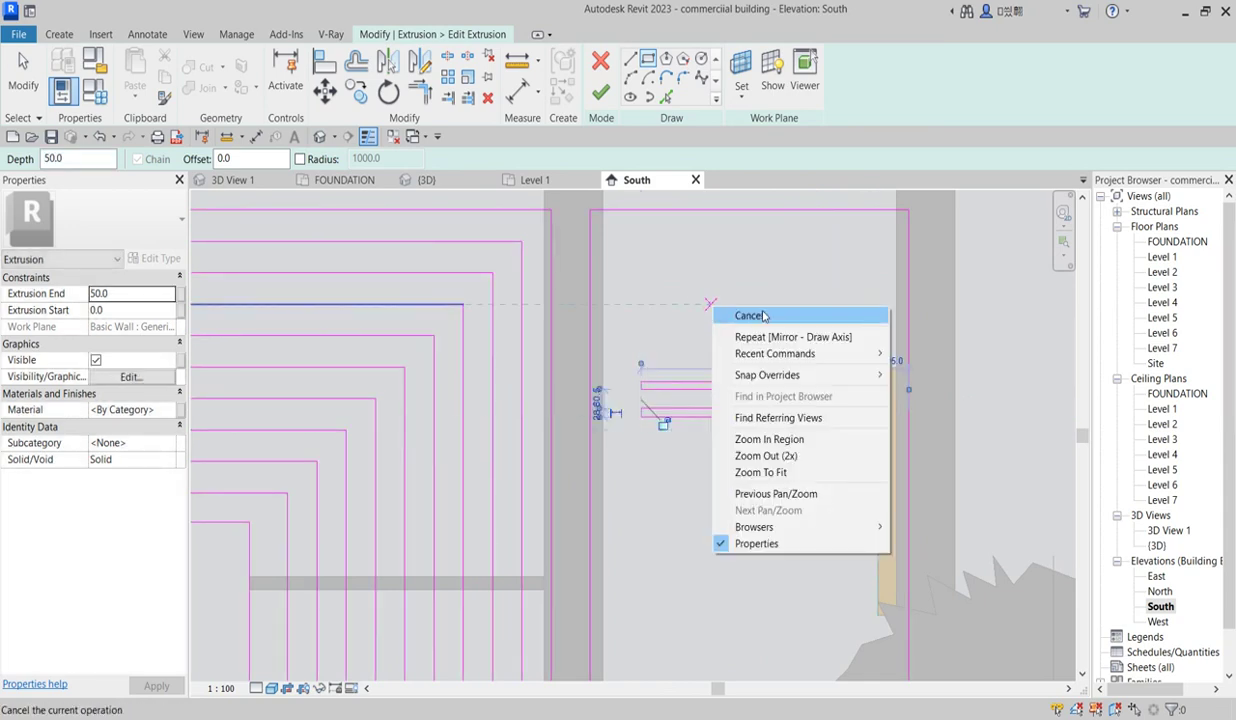
pyautogui.click(725, 316)
pyautogui.rightClick(720, 308)
pyautogui.click(750, 321)
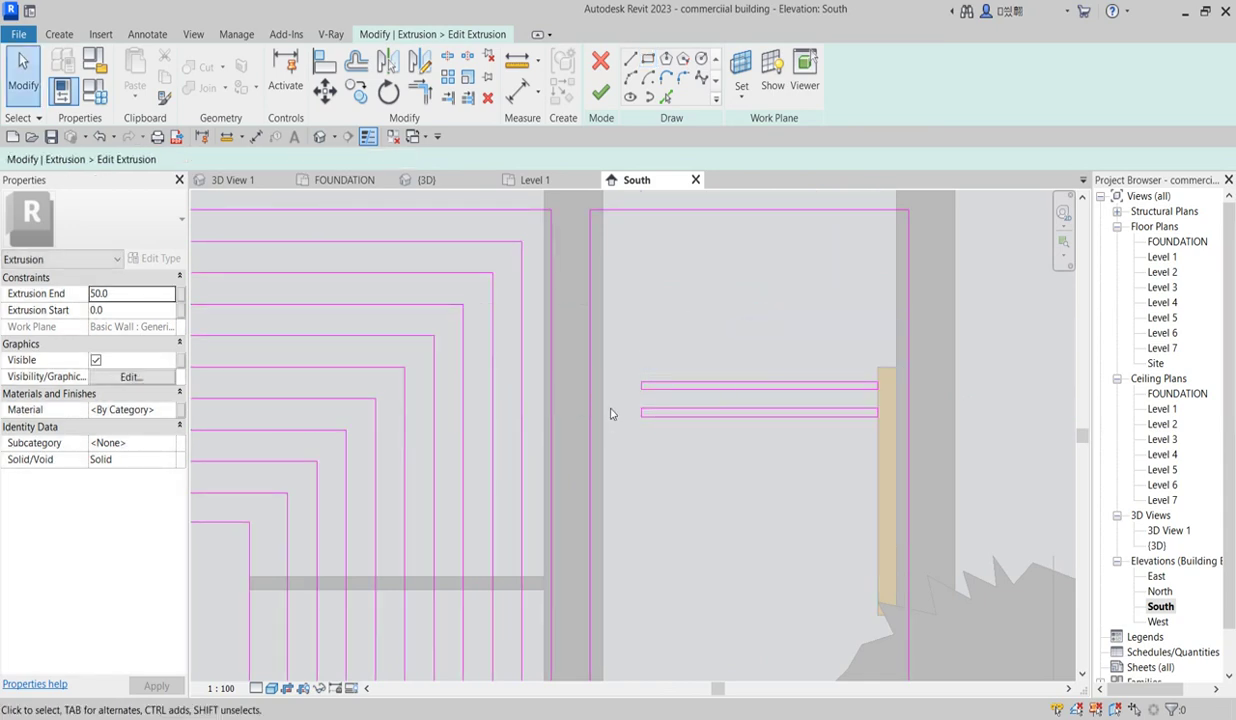
# - Copy the second slot rectangle four times downward at even spacing and finish editing the panel extrusion
pyautogui.moveTo(623, 410); pyautogui.dragTo(887, 452)
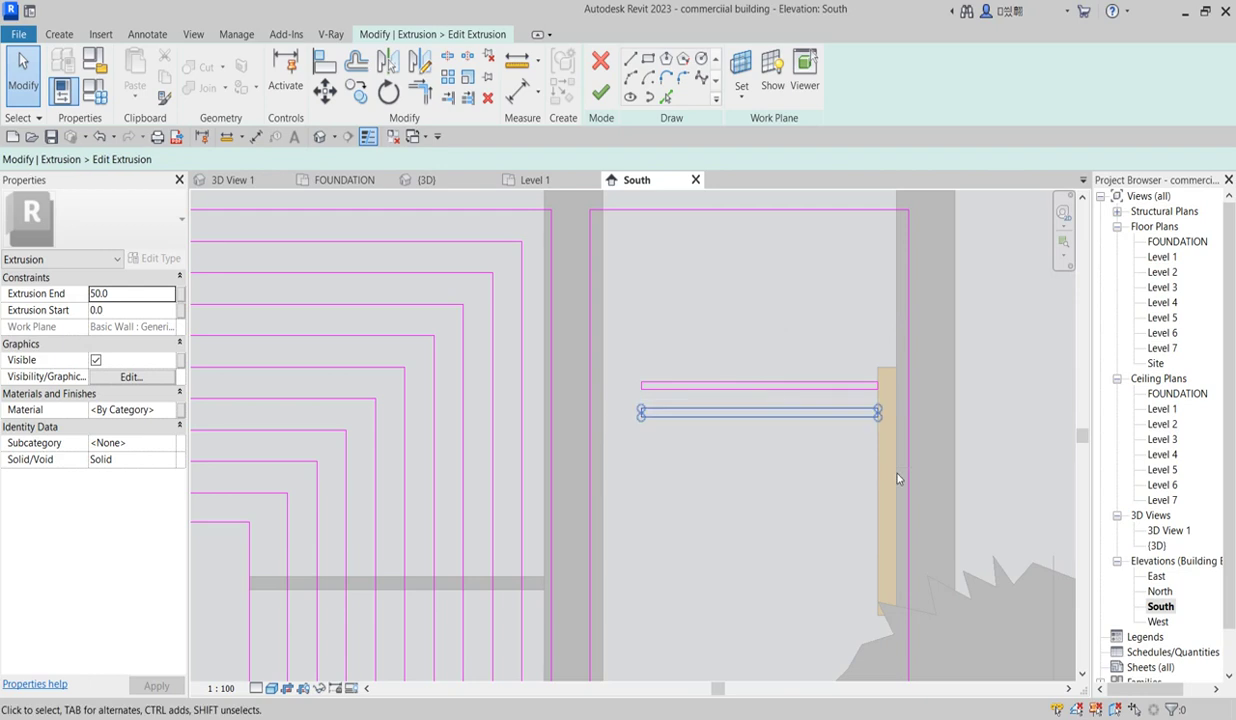
pyautogui.click(357, 92)
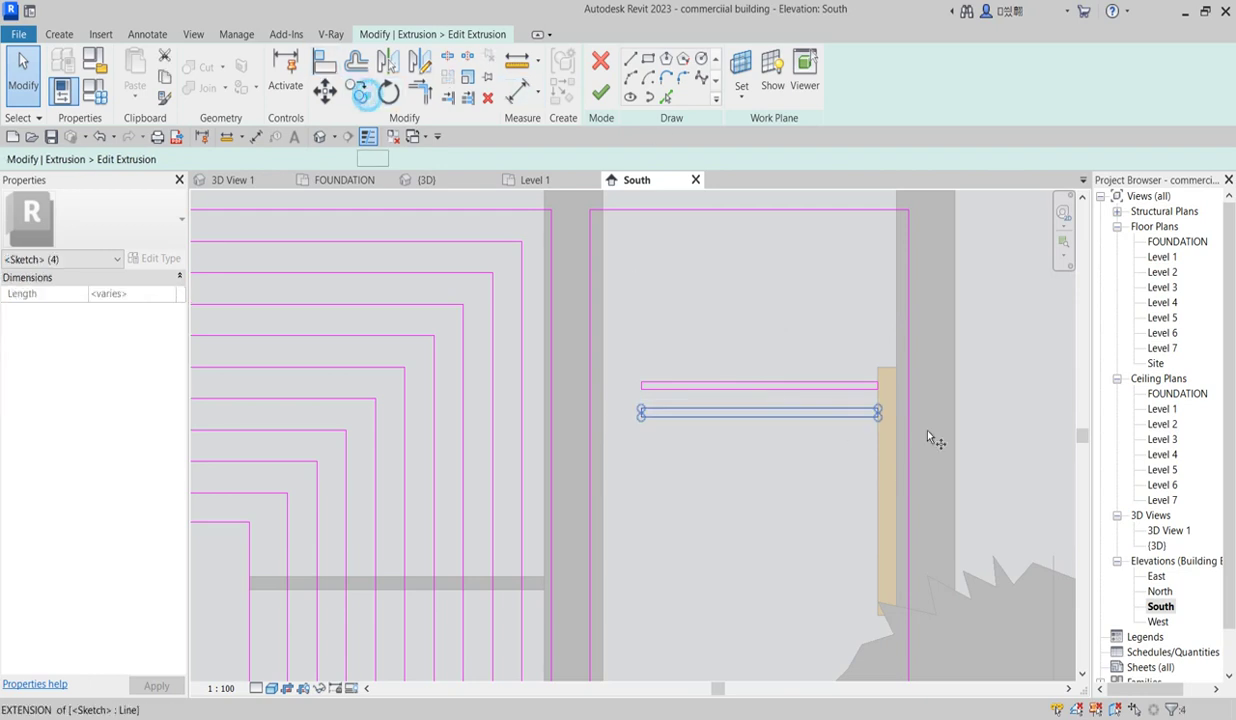
pyautogui.click(877, 383)
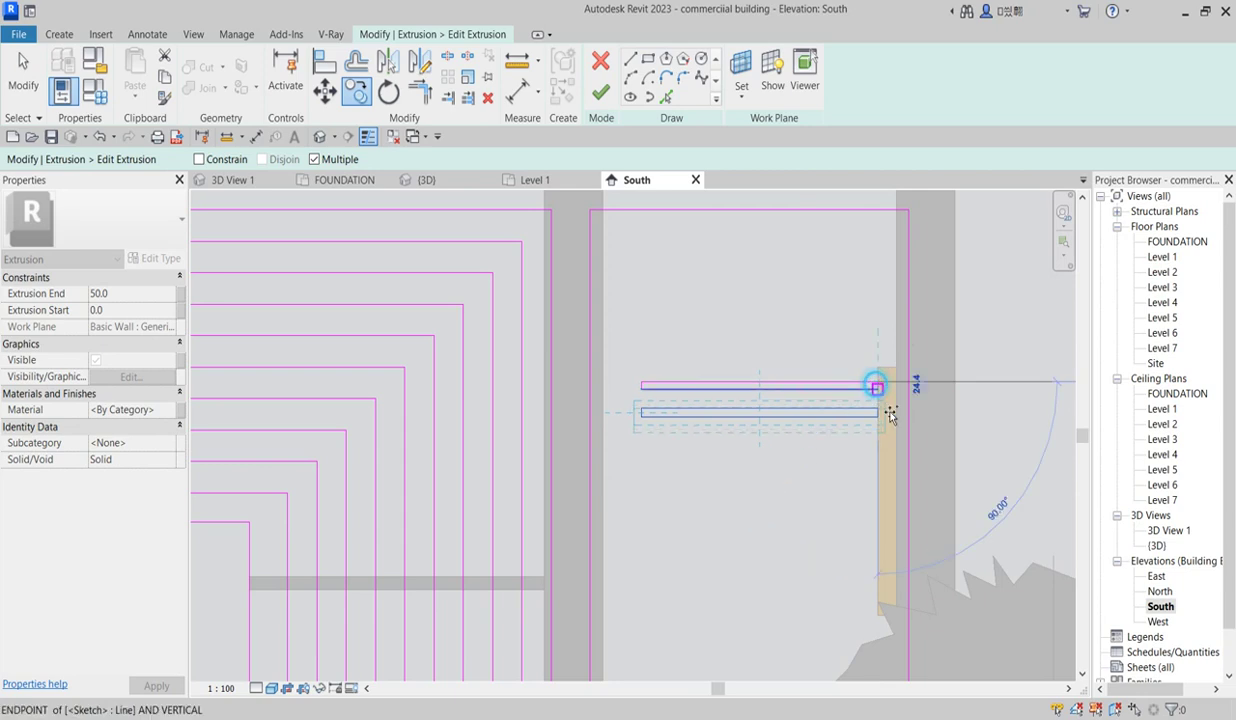
pyautogui.click(880, 440)
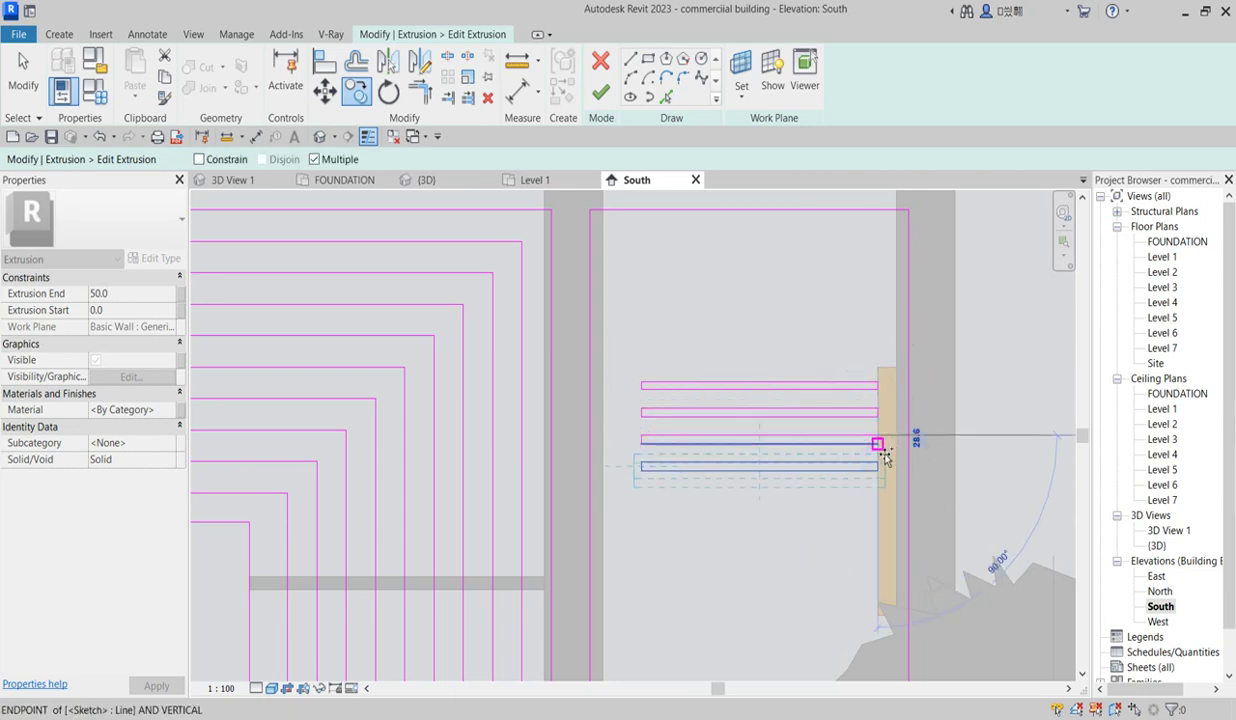
pyautogui.click(881, 466)
pyautogui.click(878, 492)
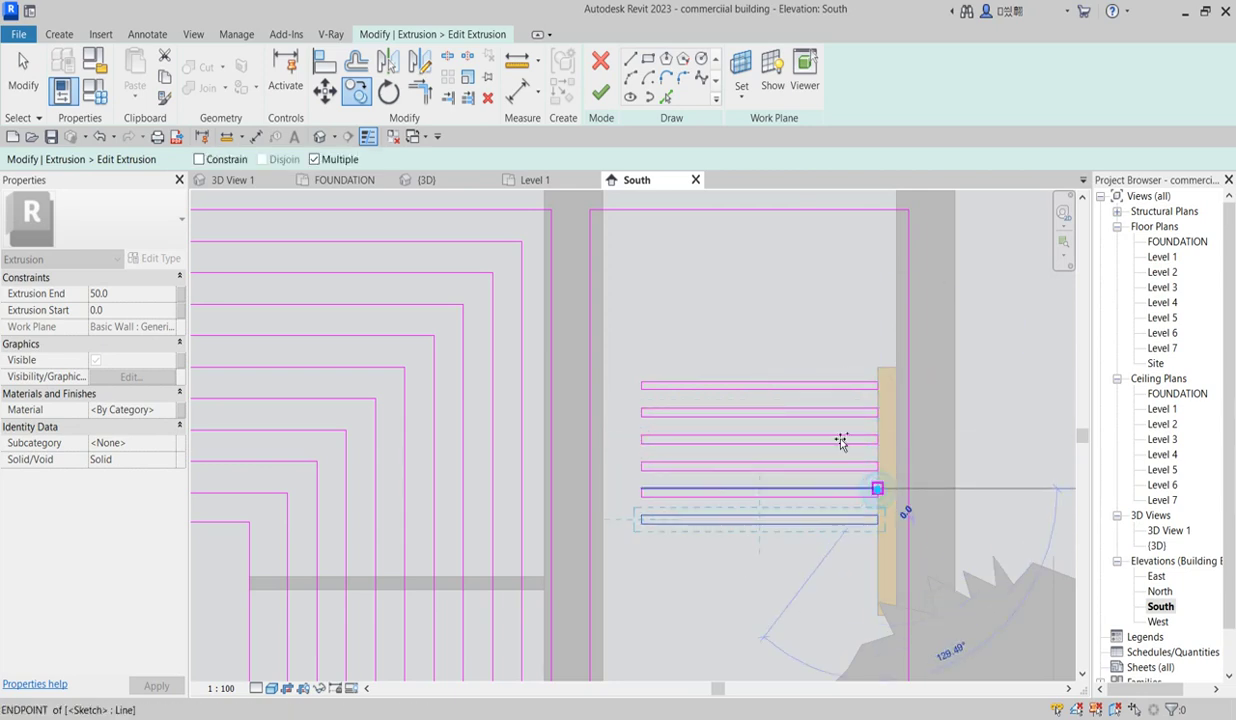
pyautogui.press('Escape')
pyautogui.press('Escape')
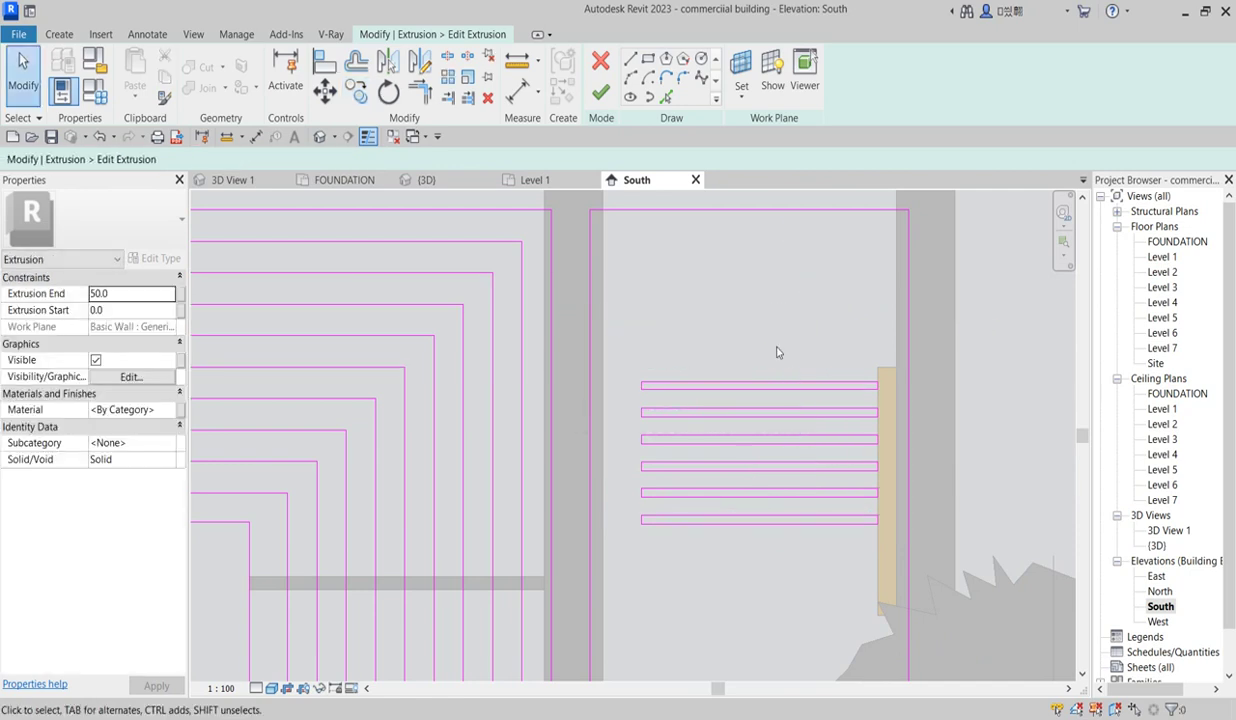
pyautogui.click(603, 93)
pyautogui.scroll(-4, 600, 400)
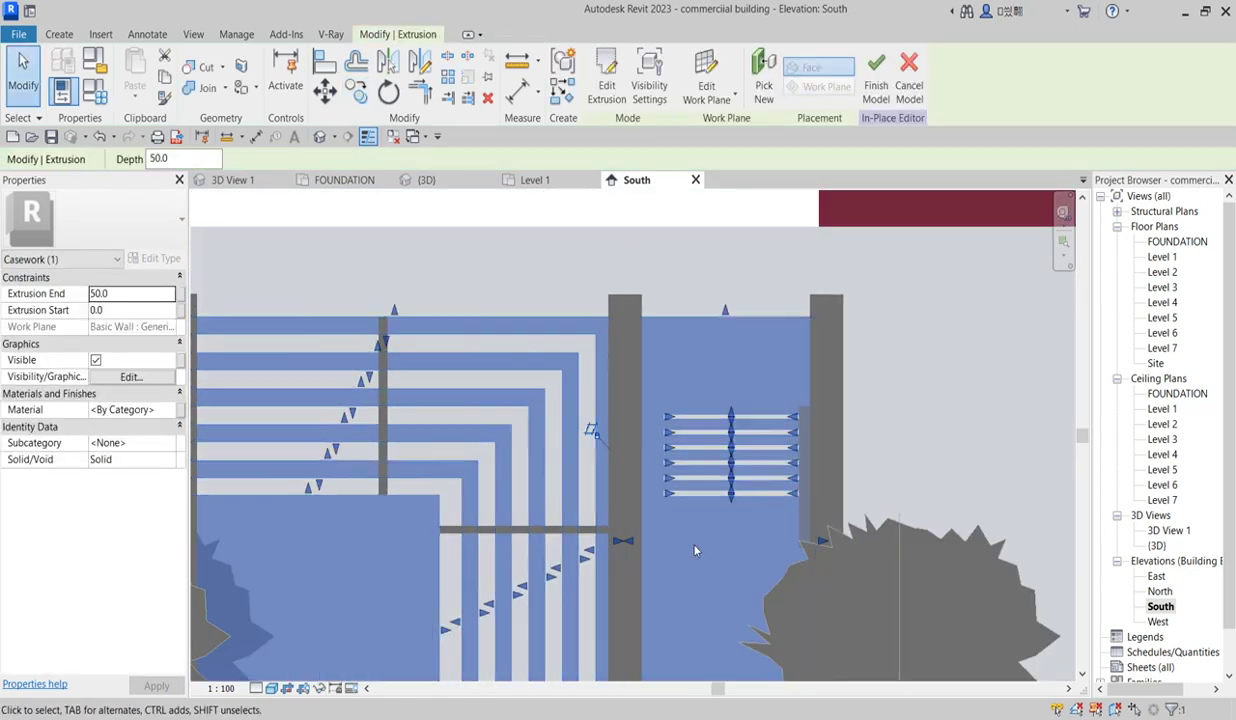
pyautogui.scroll(3, 573, 396)
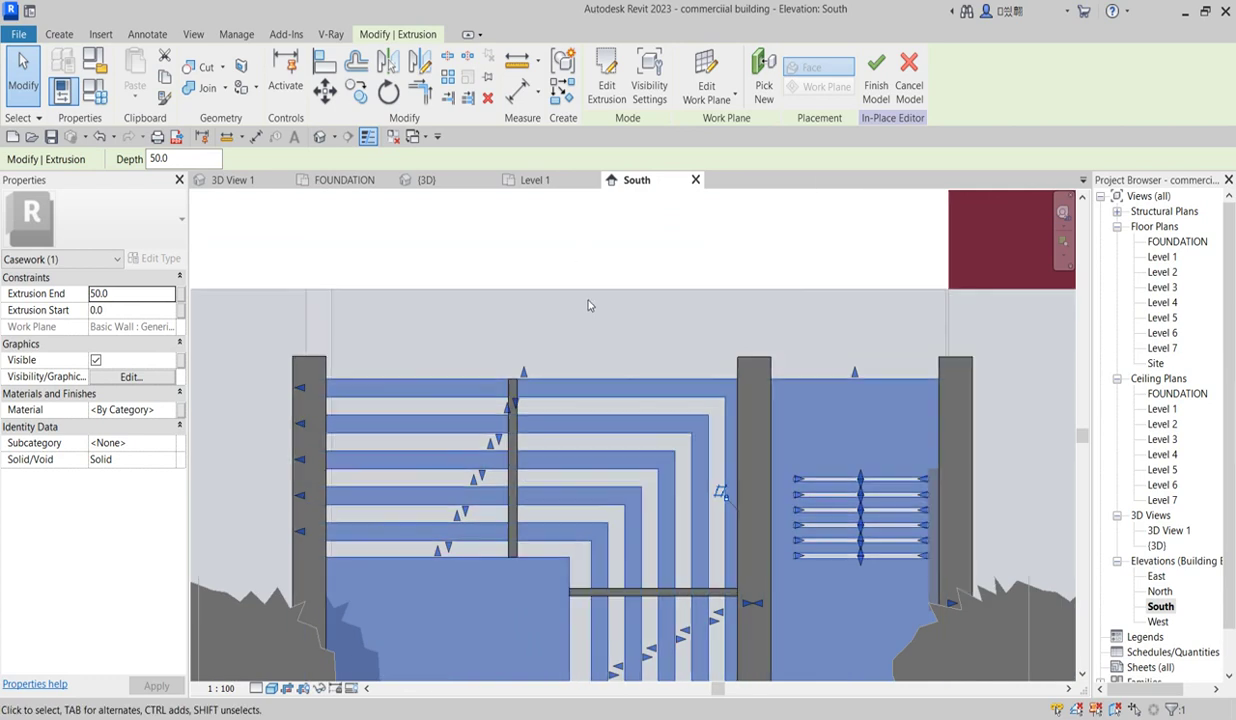
pyautogui.click(588, 313)
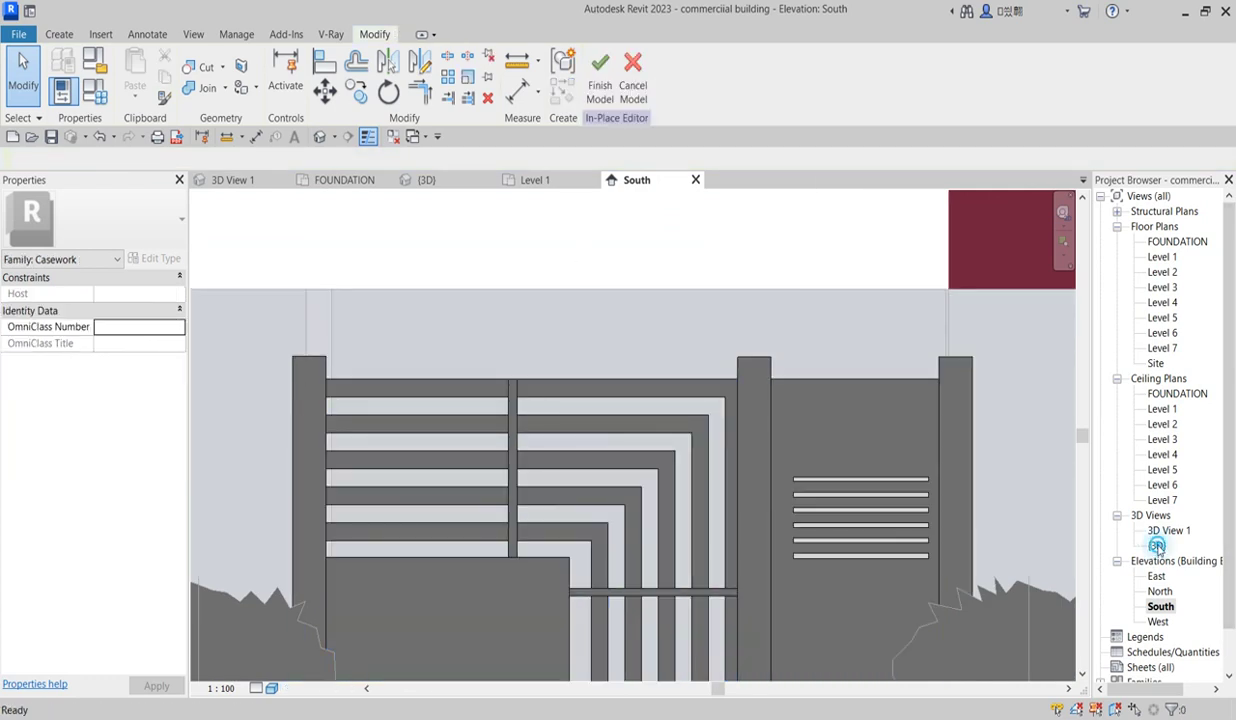
# - In the {3D} view, reshape the brace extrusion crossing the bars to start at -125 and end at 62.5 mm
pyautogui.doubleClick(1157, 546)
pyautogui.scroll(3, 416, 367)
pyautogui.click(416, 367)
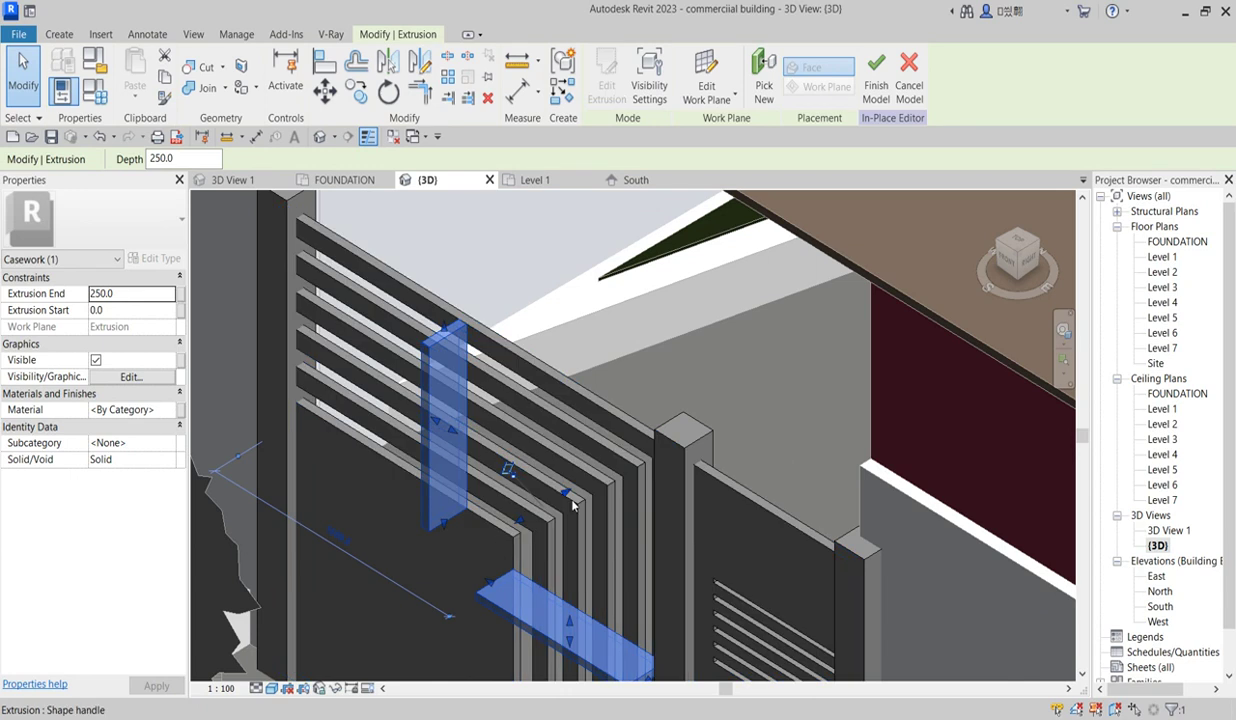
pyautogui.moveTo(571, 503); pyautogui.dragTo(510, 470)
pyautogui.scroll(2, 548, 482)
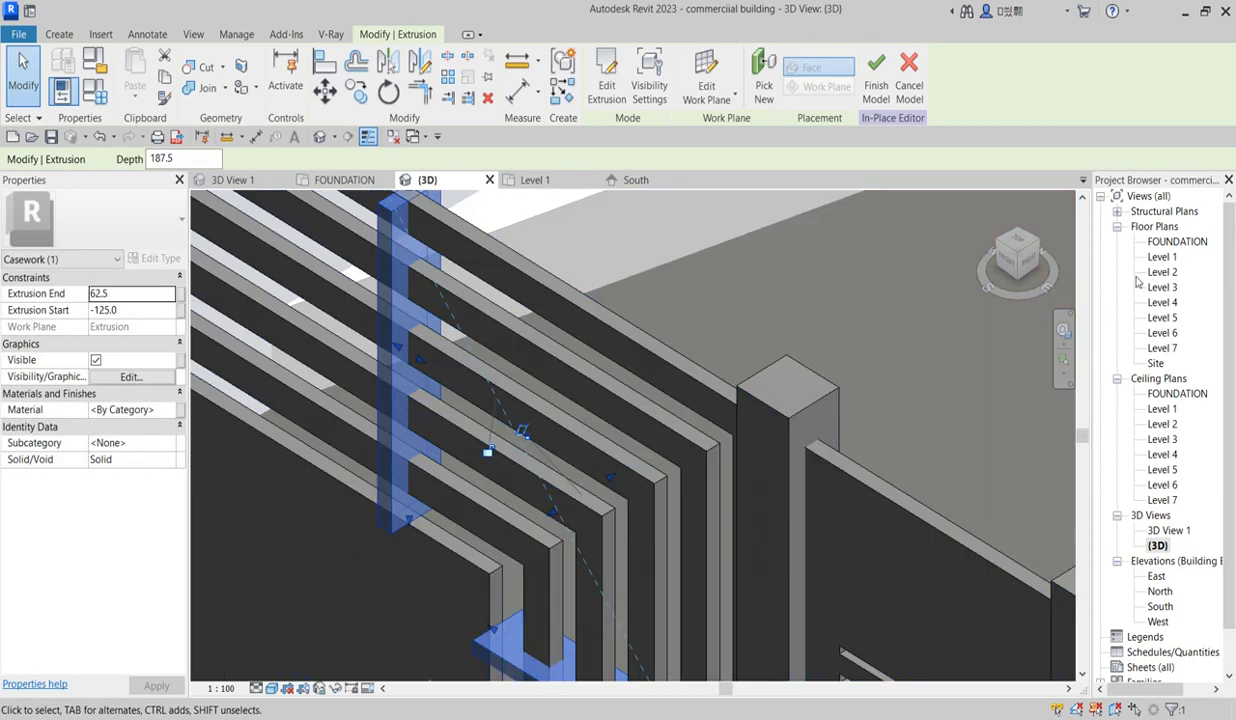
# - In the Level 1 plan, reduce the brace extrusion to a thin strip against the back of the gate panels, then inspect it in {3D}
pyautogui.doubleClick(1162, 257)
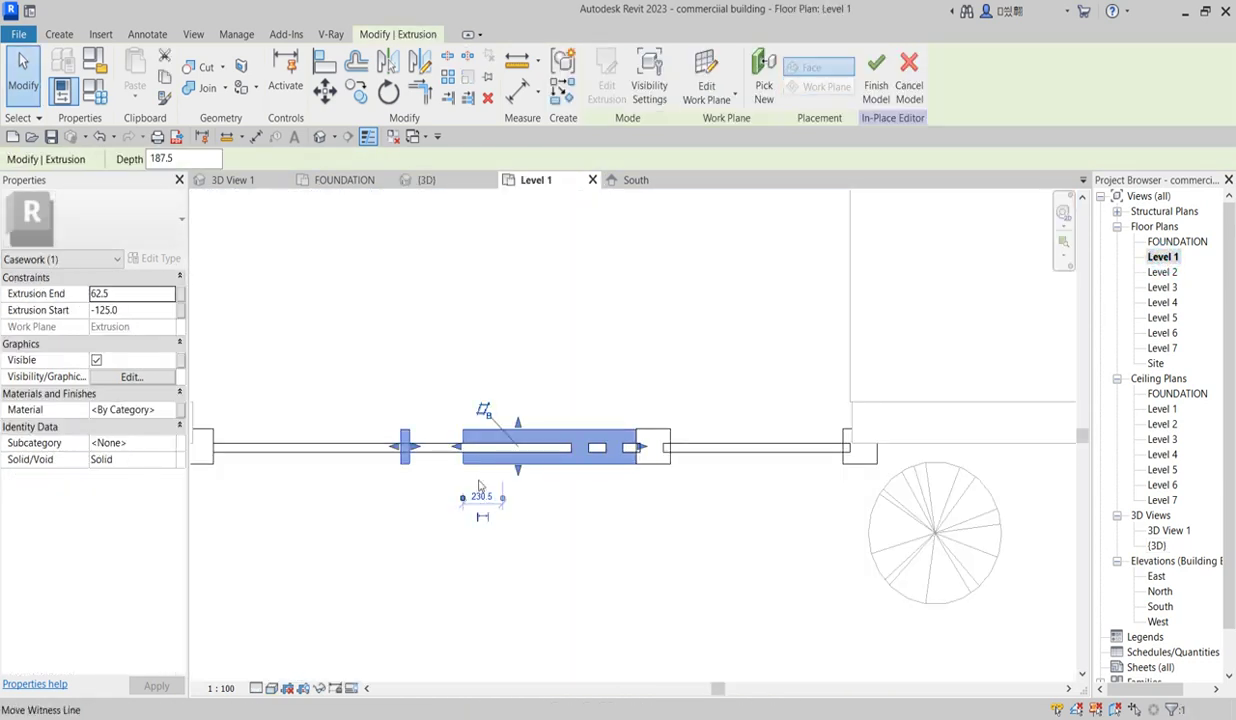
pyautogui.moveTo(504, 497)
pyautogui.mouseDown()
pyautogui.moveTo(502, 435)
pyautogui.moveTo(499, 472)
pyautogui.mouseUp()
pyautogui.scroll(2, 502, 435)
pyautogui.scroll(-2, 606, 602)
pyautogui.click(606, 602)
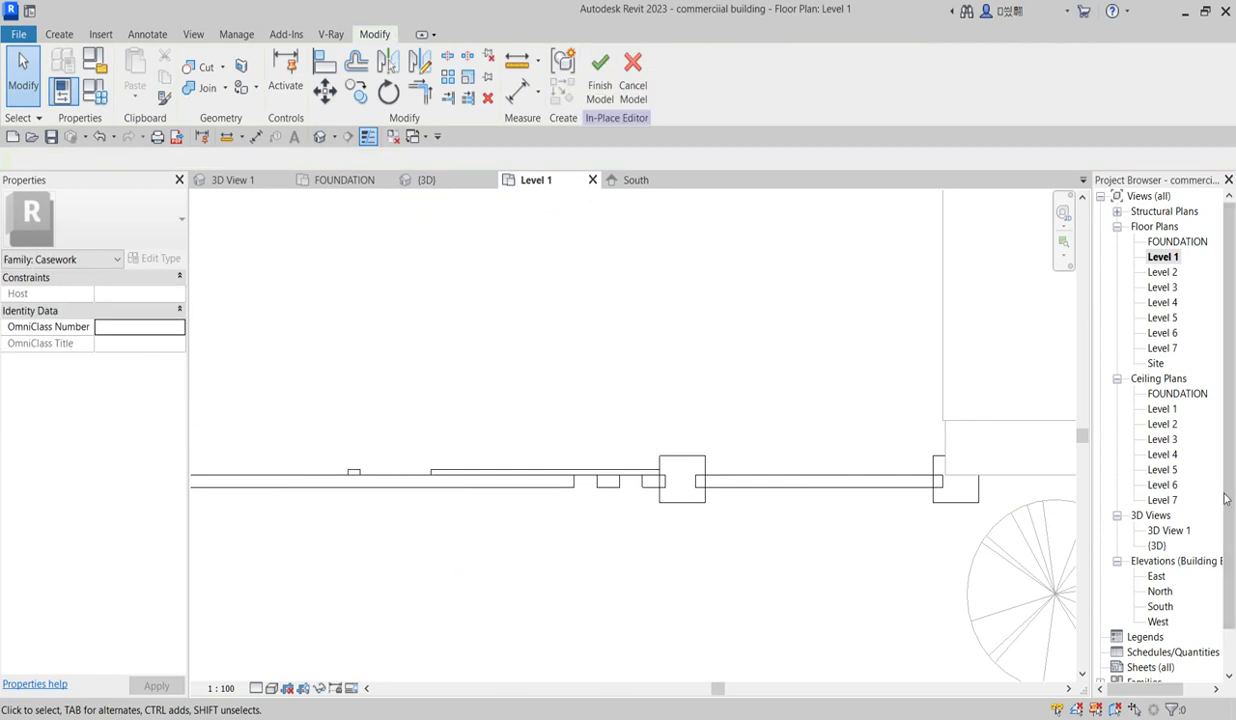
pyautogui.doubleClick(1156, 546)
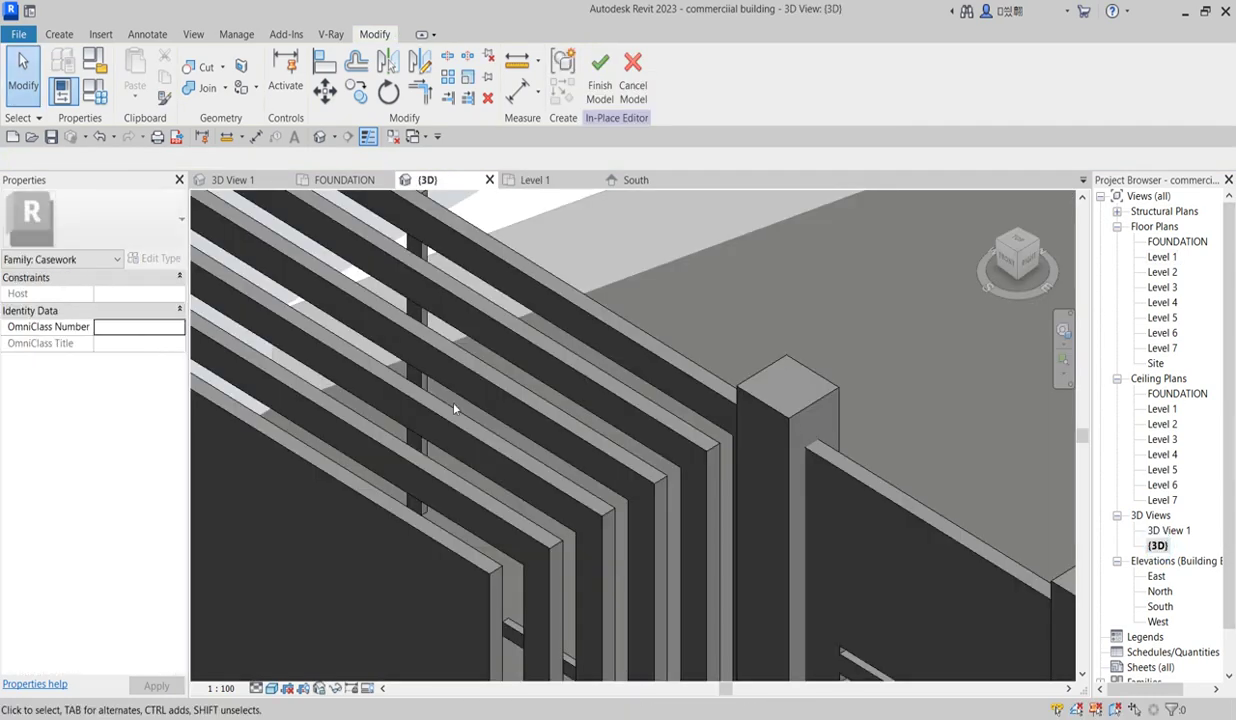
pyautogui.scroll(-4, 596, 385)
pyautogui.scroll(4, 500, 450)
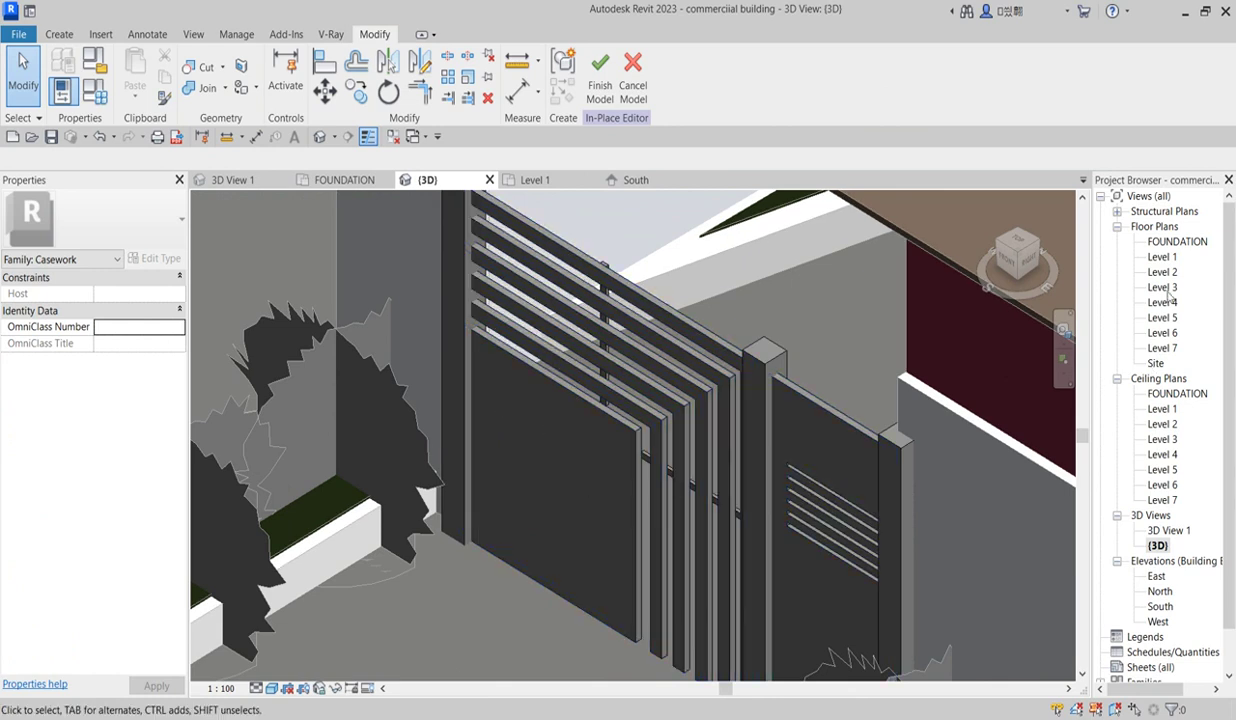
# - In the Level 1 plan, start a new solid extrusion sketch with the Circle tool in front of the wide gate panel
pyautogui.doubleClick(1162, 257)
pyautogui.scroll(-3, 601, 268)
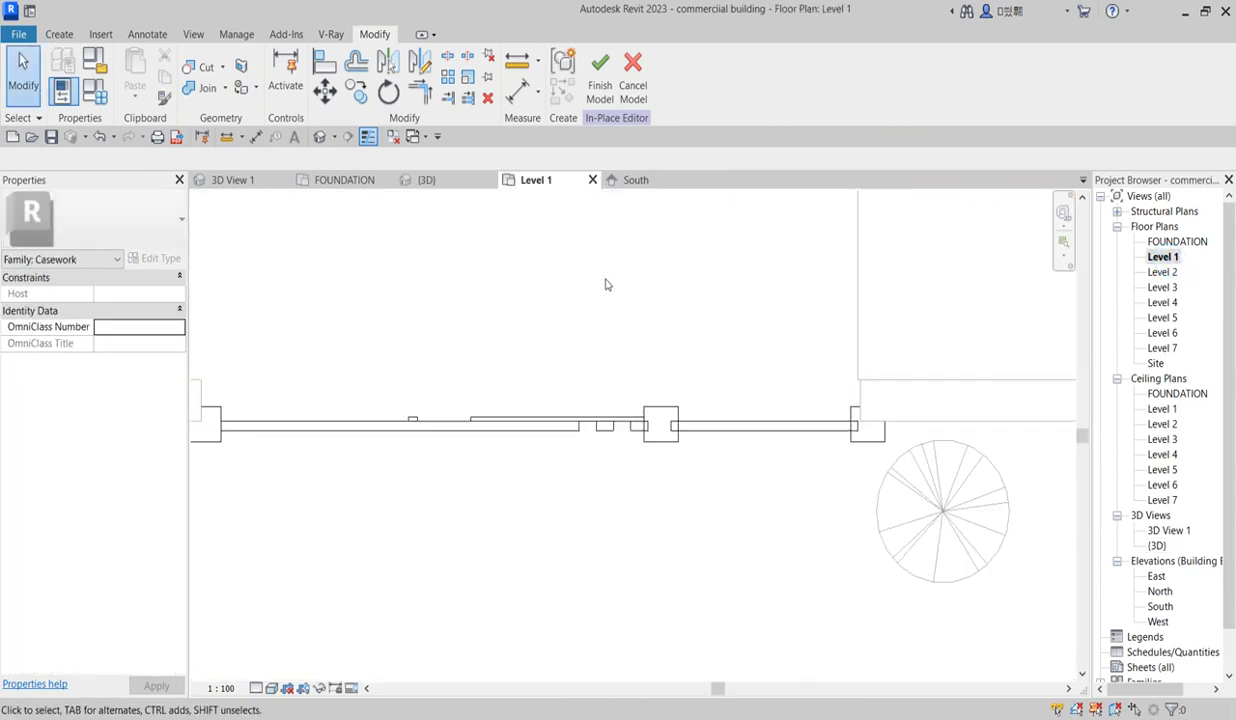
pyautogui.click(62, 35)
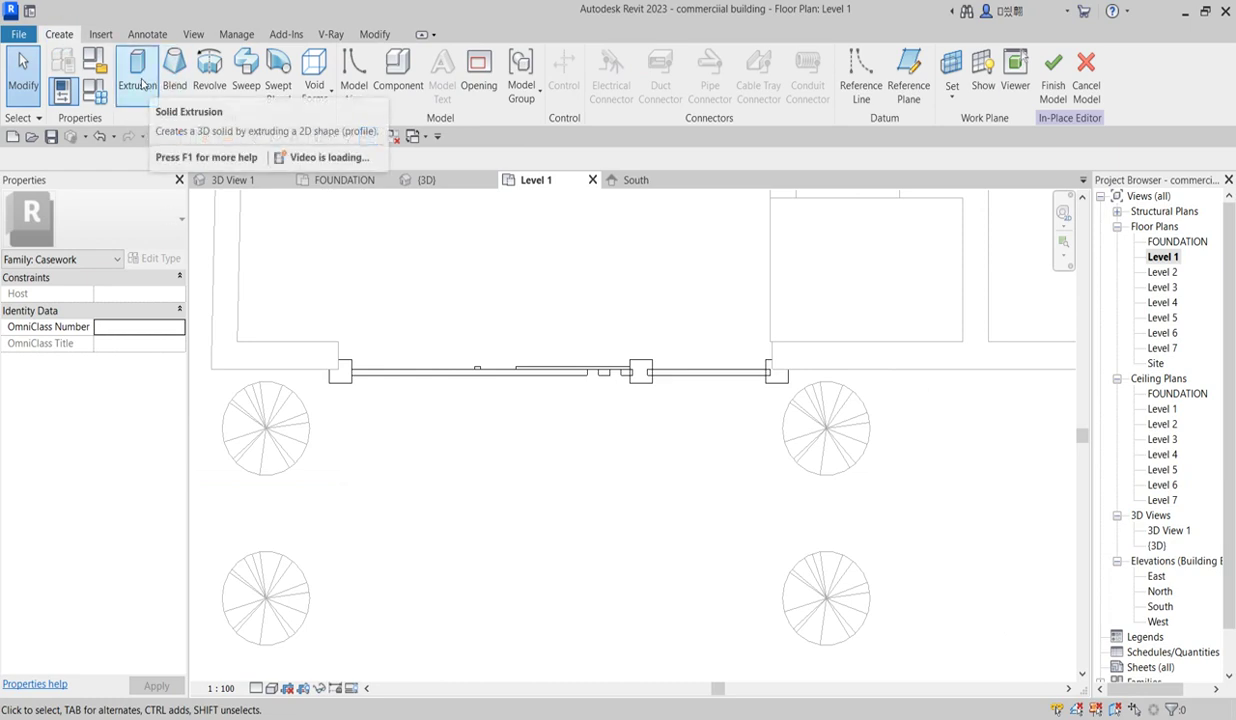
pyautogui.click(137, 75)
pyautogui.scroll(4, 447, 381)
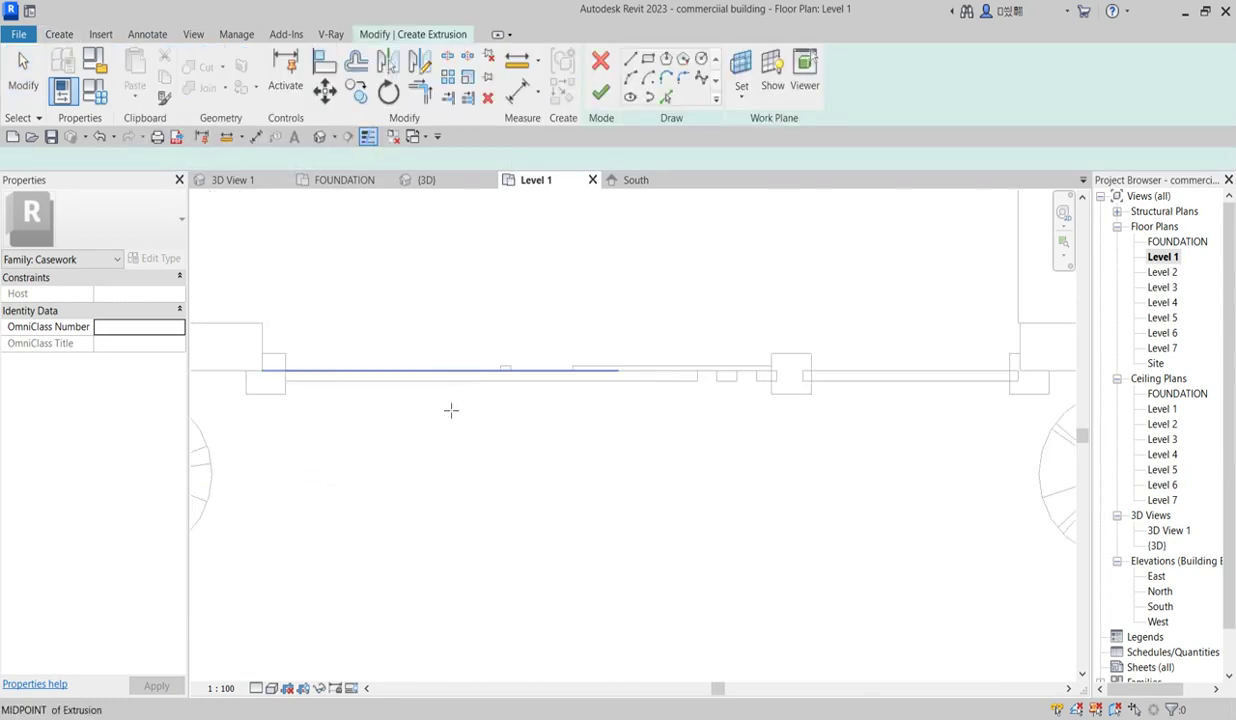
pyautogui.click(703, 59)
pyautogui.scroll(-2, 614, 404)
pyautogui.scroll(5, 510, 390)
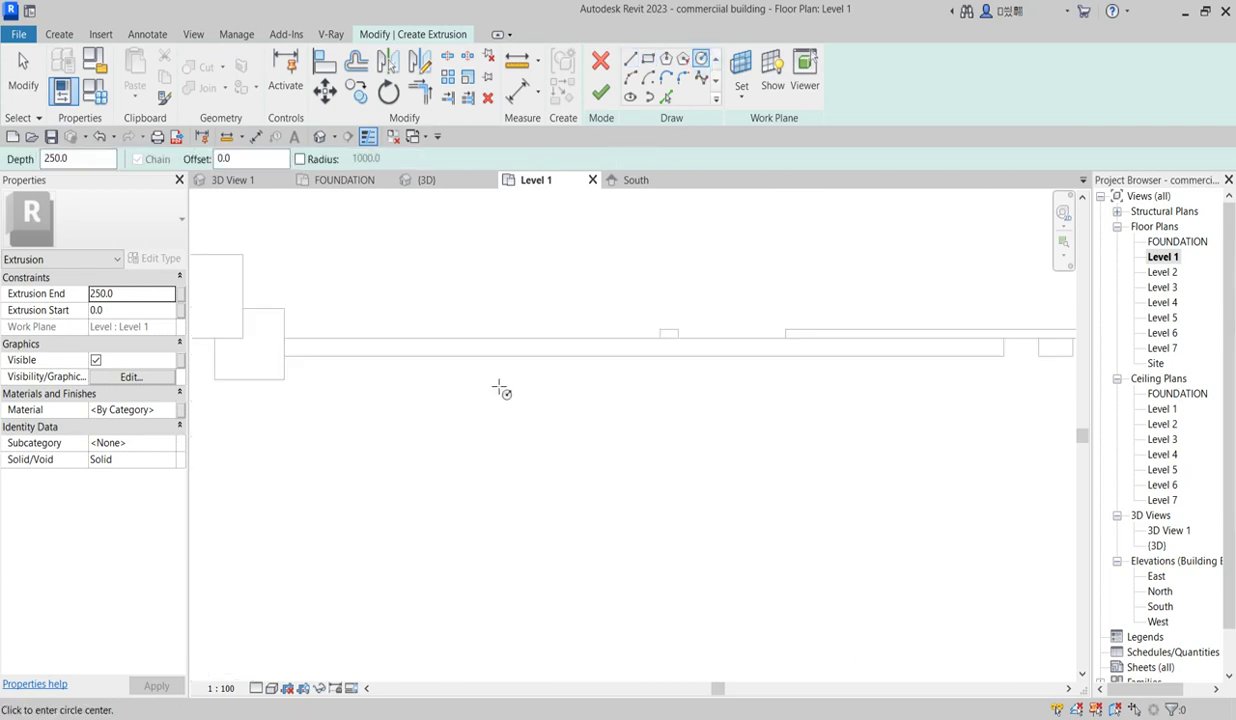
pyautogui.click(463, 348)
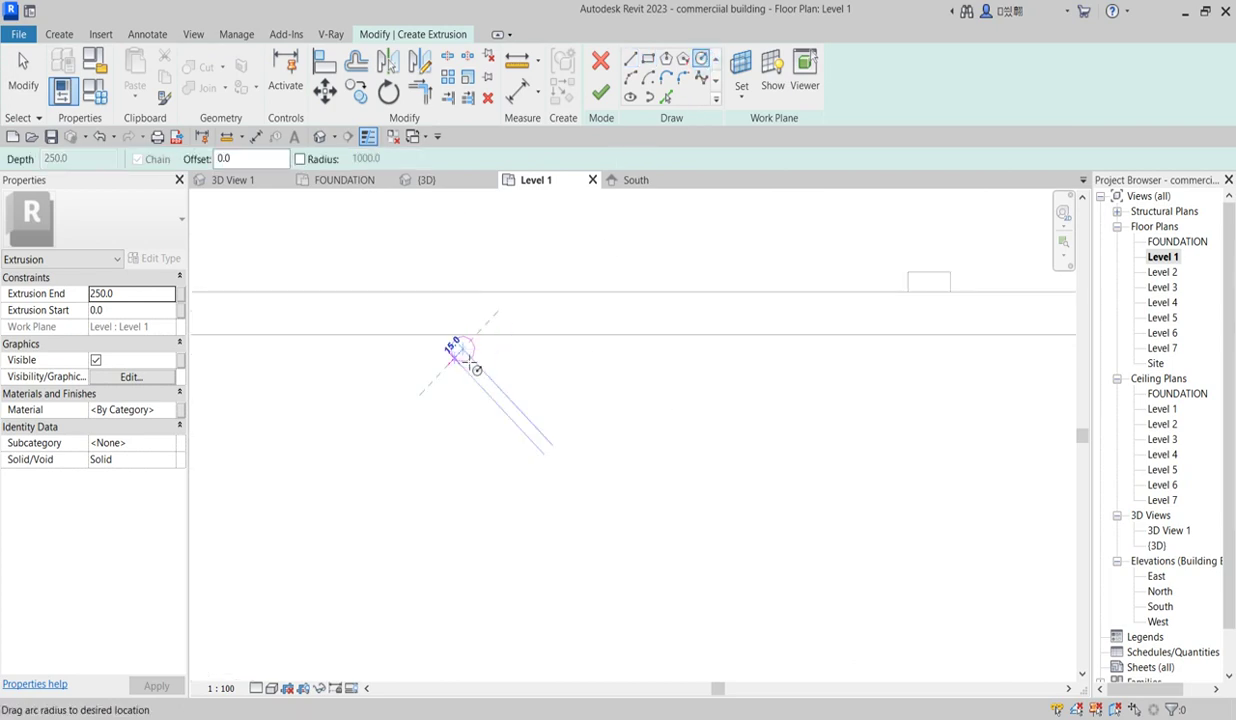
pyautogui.scroll(2, 465, 355)
pyautogui.scroll(1, 466, 360)
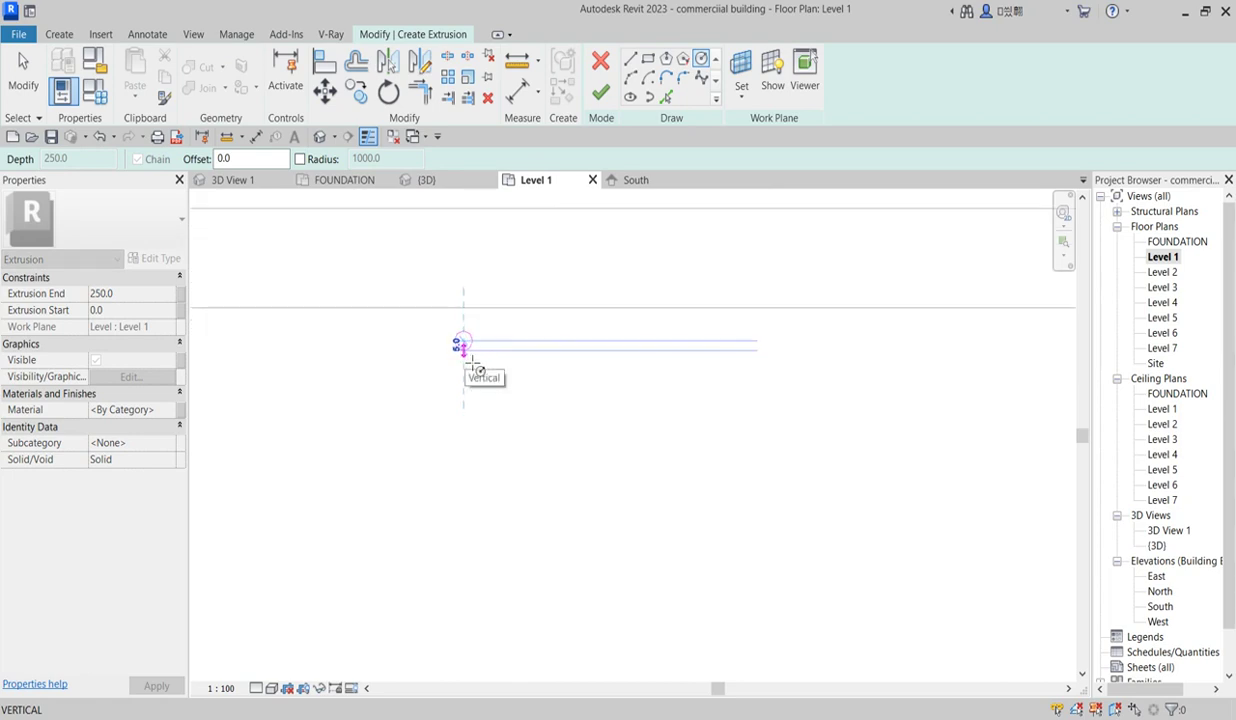
pyautogui.scroll(1, 465, 362)
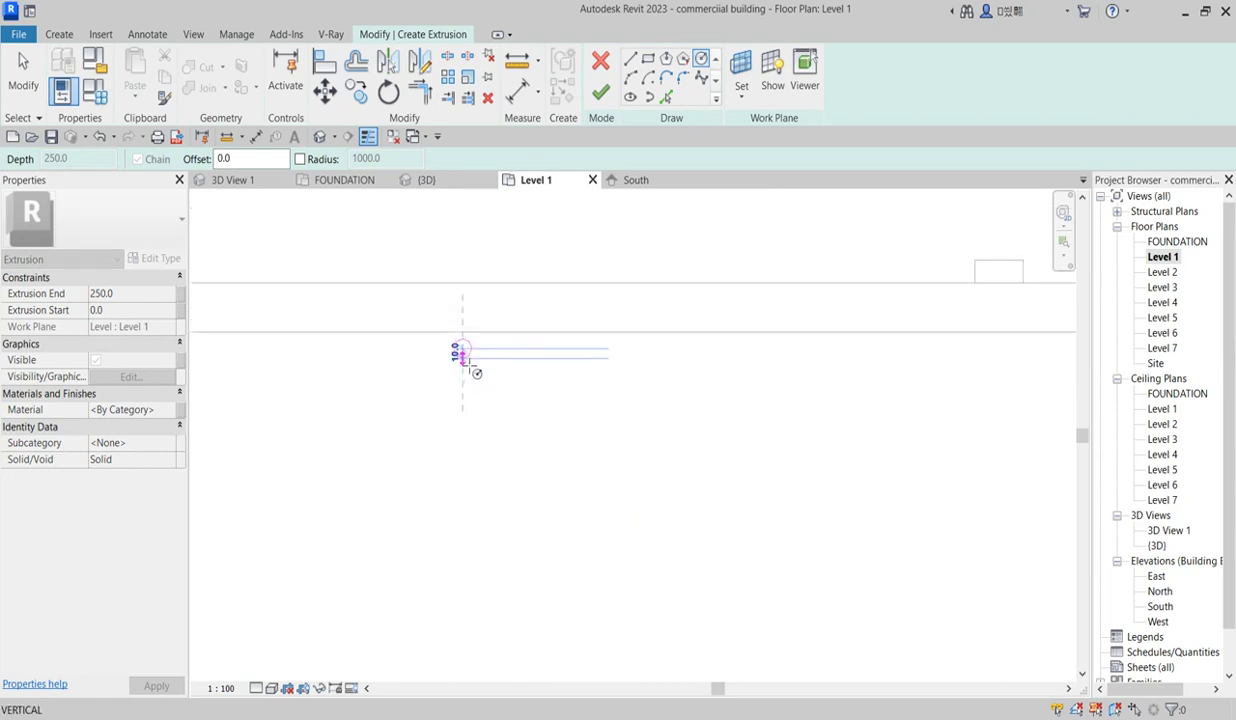
pyautogui.click(463, 362)
pyautogui.scroll(-4, 1004, 419)
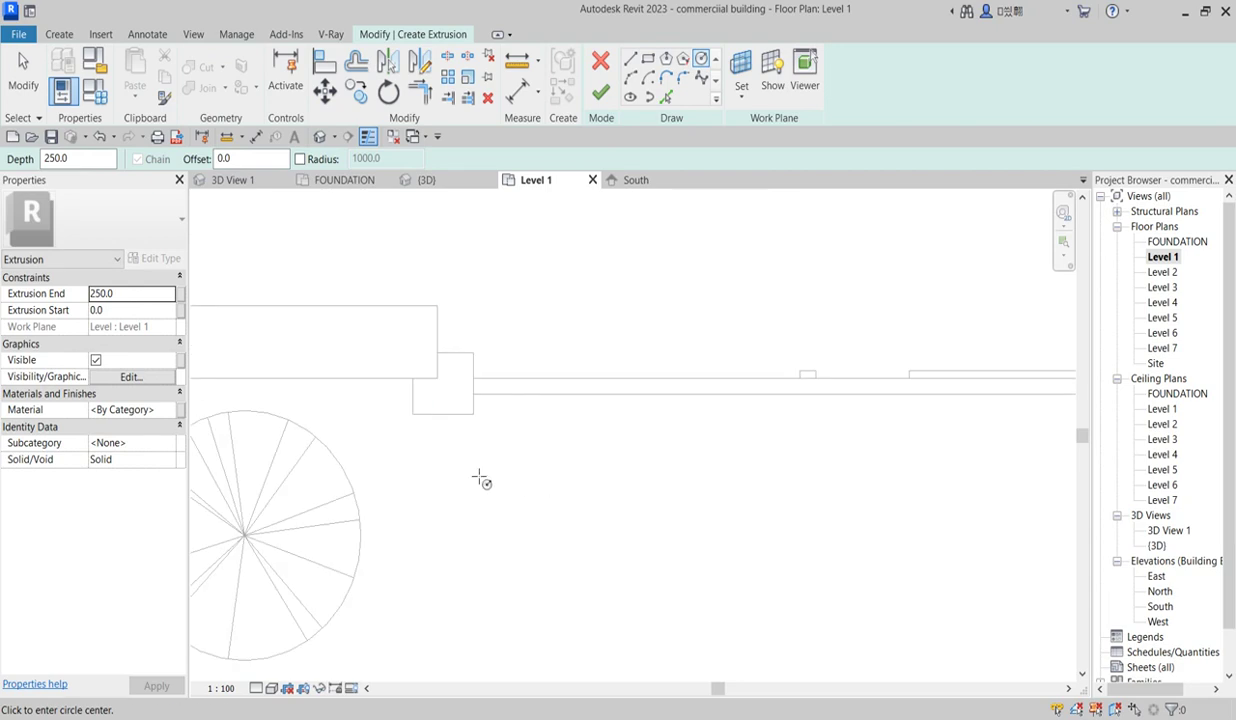
# - Sketch a circle of radius 10 just in front of the wall's outer face in plan and finish it as a 250 deep extrusion
pyautogui.scroll(1, 862, 465)
pyautogui.scroll(-1, 698, 475)
pyautogui.scroll(2, 745, 441)
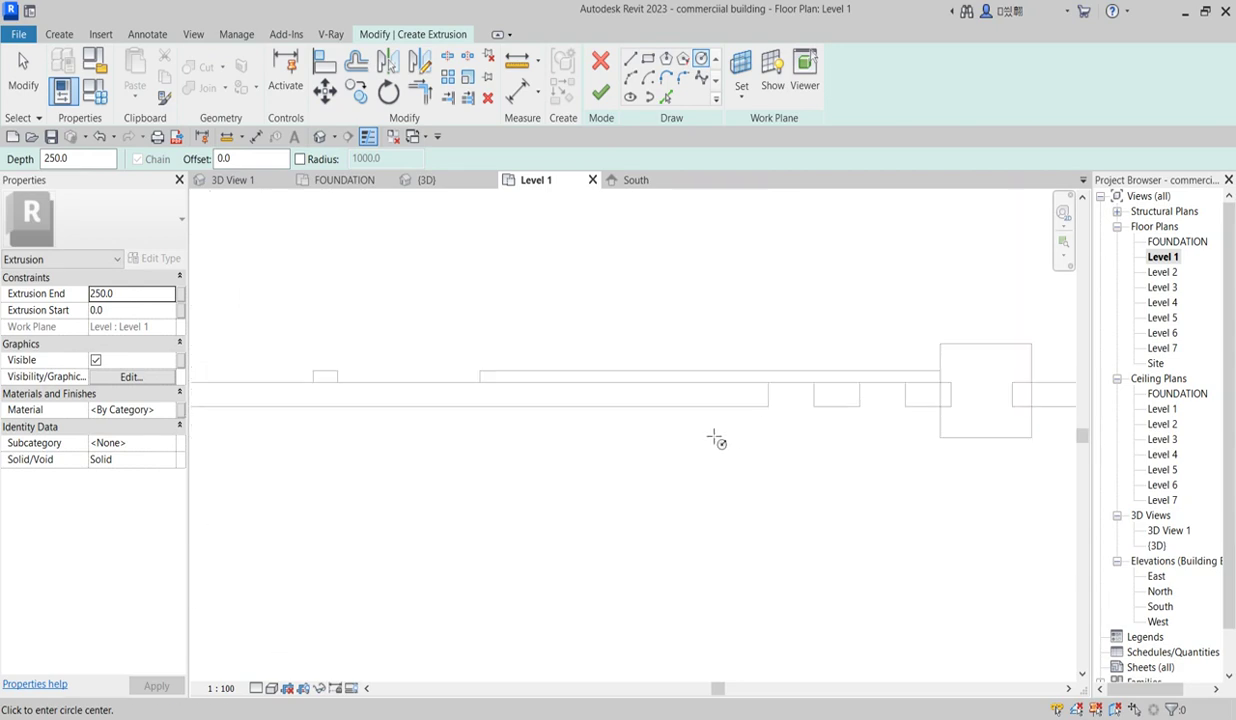
pyautogui.scroll(2, 696, 432)
pyautogui.scroll(-1, 704, 406)
pyautogui.scroll(2, 702, 393)
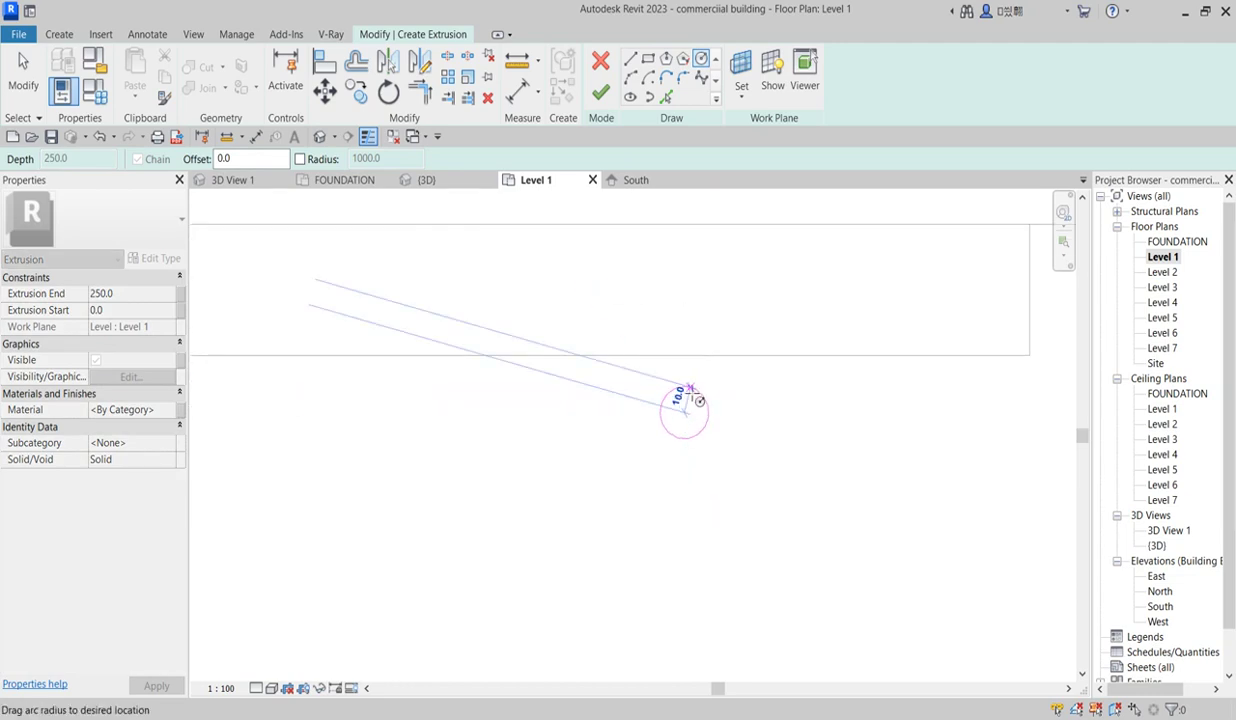
pyautogui.click(691, 391)
pyautogui.scroll(-2, 721, 475)
pyautogui.press('Escape')
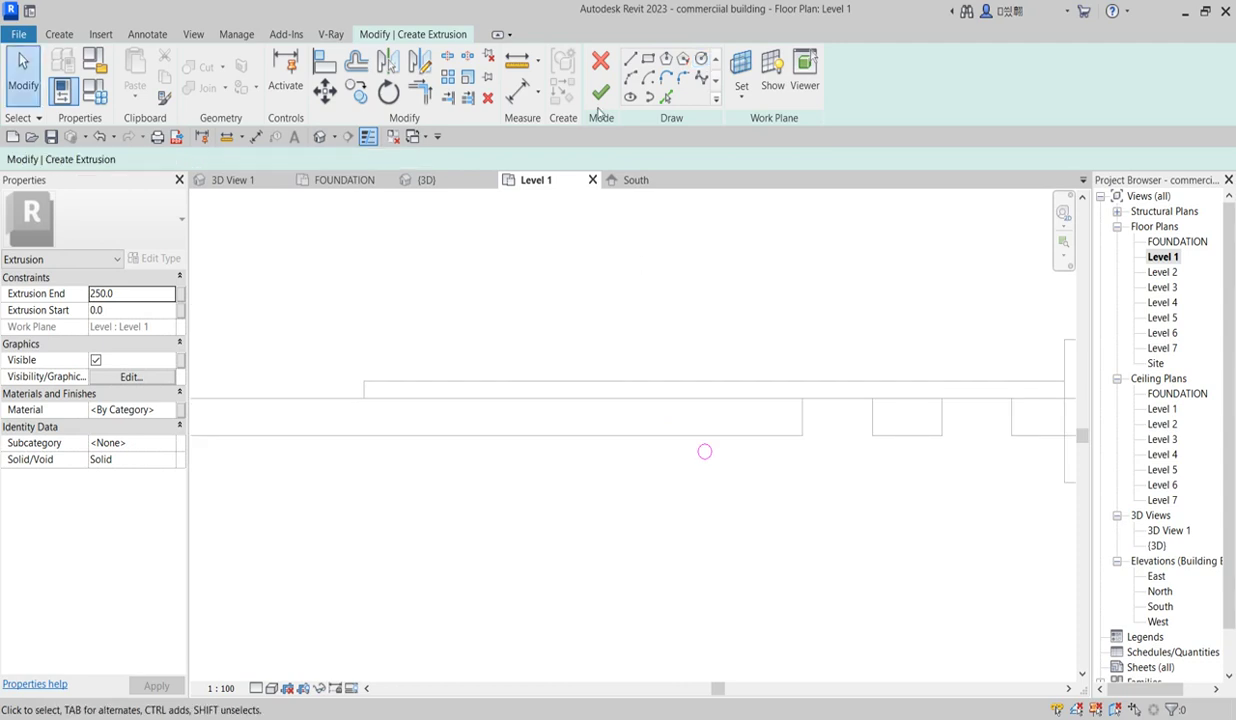
pyautogui.click(600, 94)
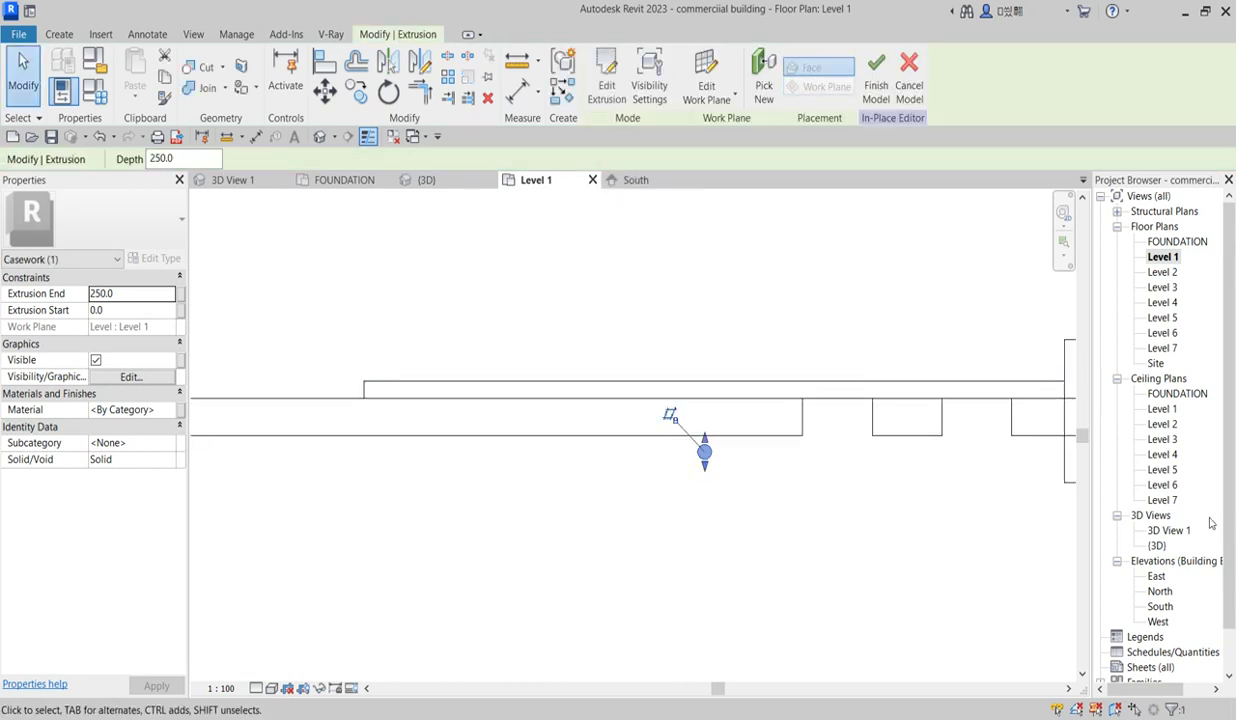
# - In the South elevation, move the round extrusion horizontally onto the solid door panel, near the panel's edge beside the vertical slats
pyautogui.doubleClick(1160, 606)
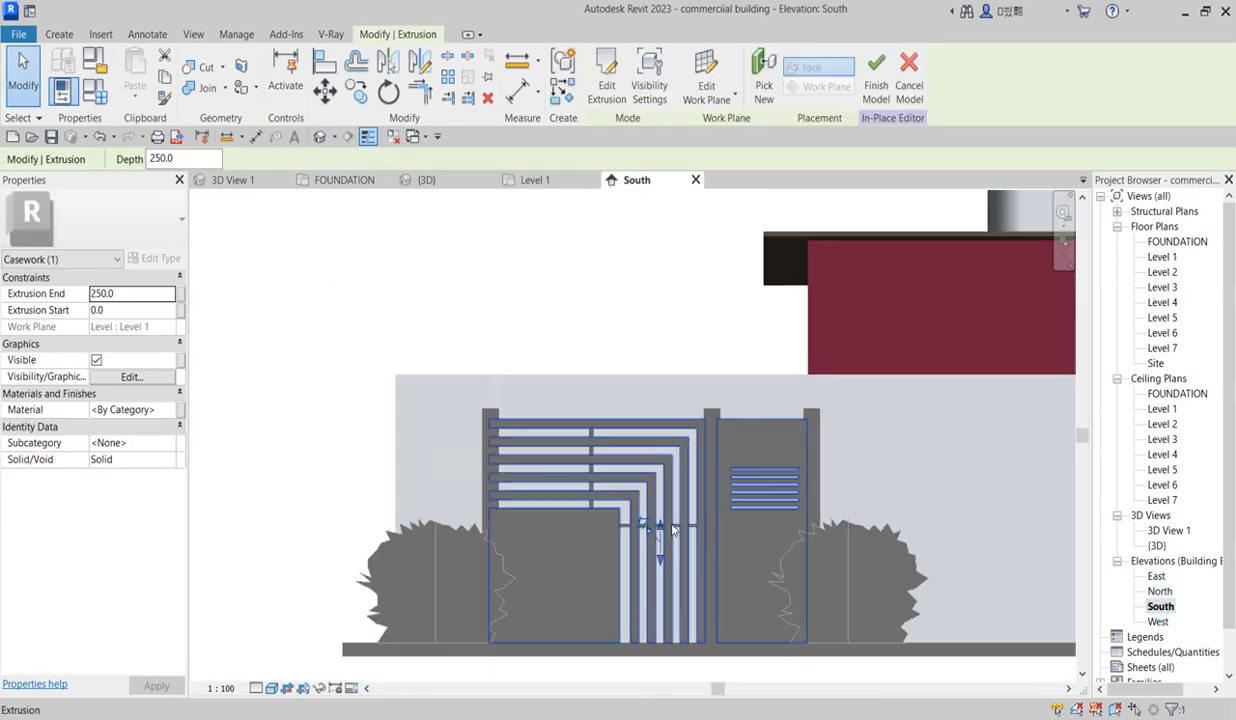
pyautogui.click(325, 91)
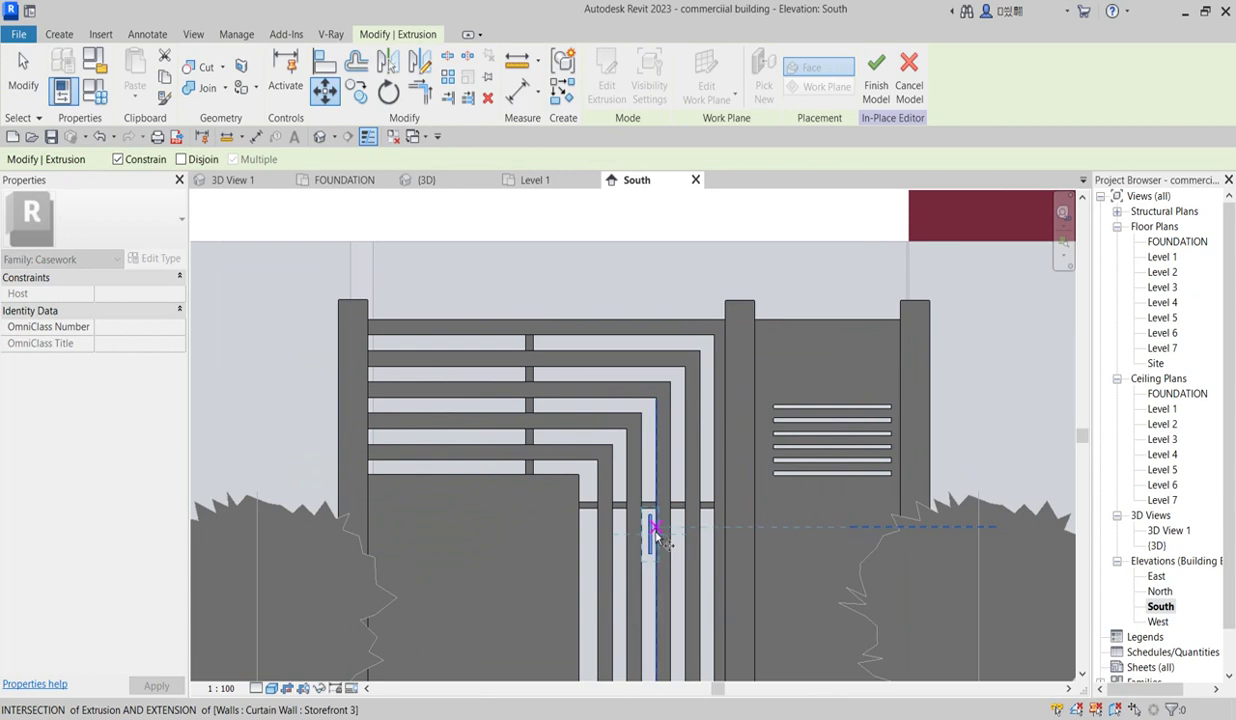
pyautogui.scroll(3, 660, 538)
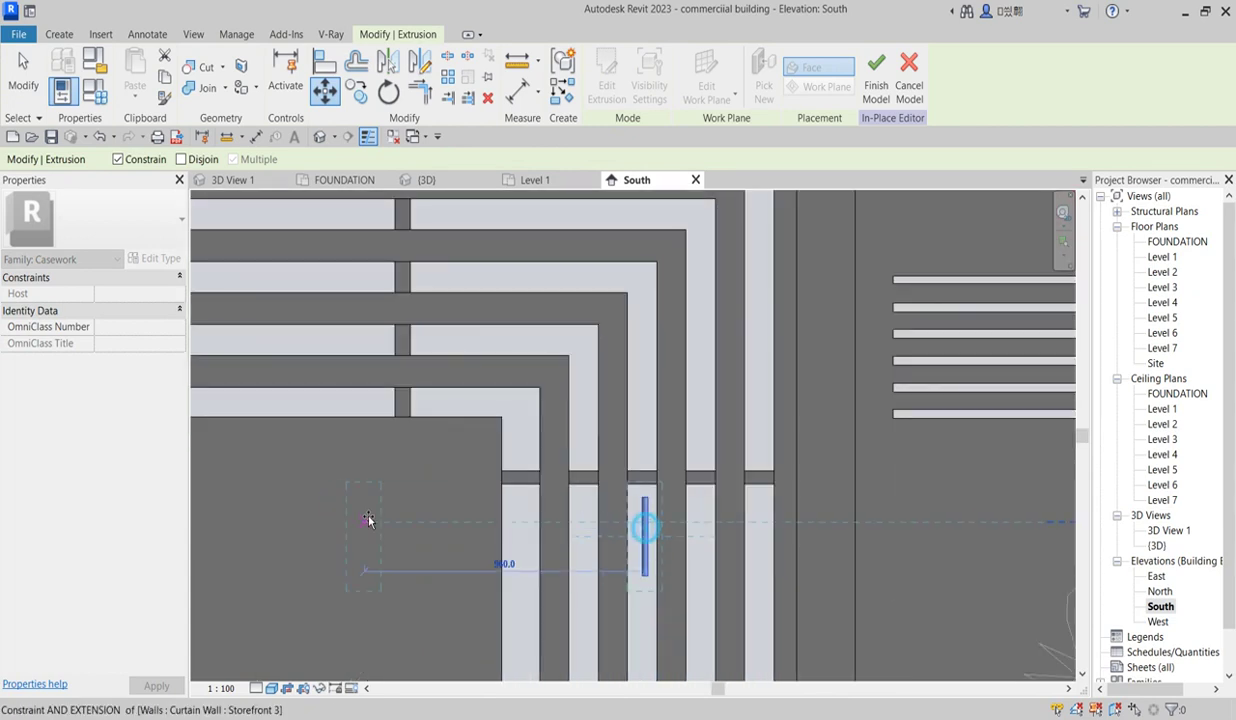
pyautogui.click(463, 520)
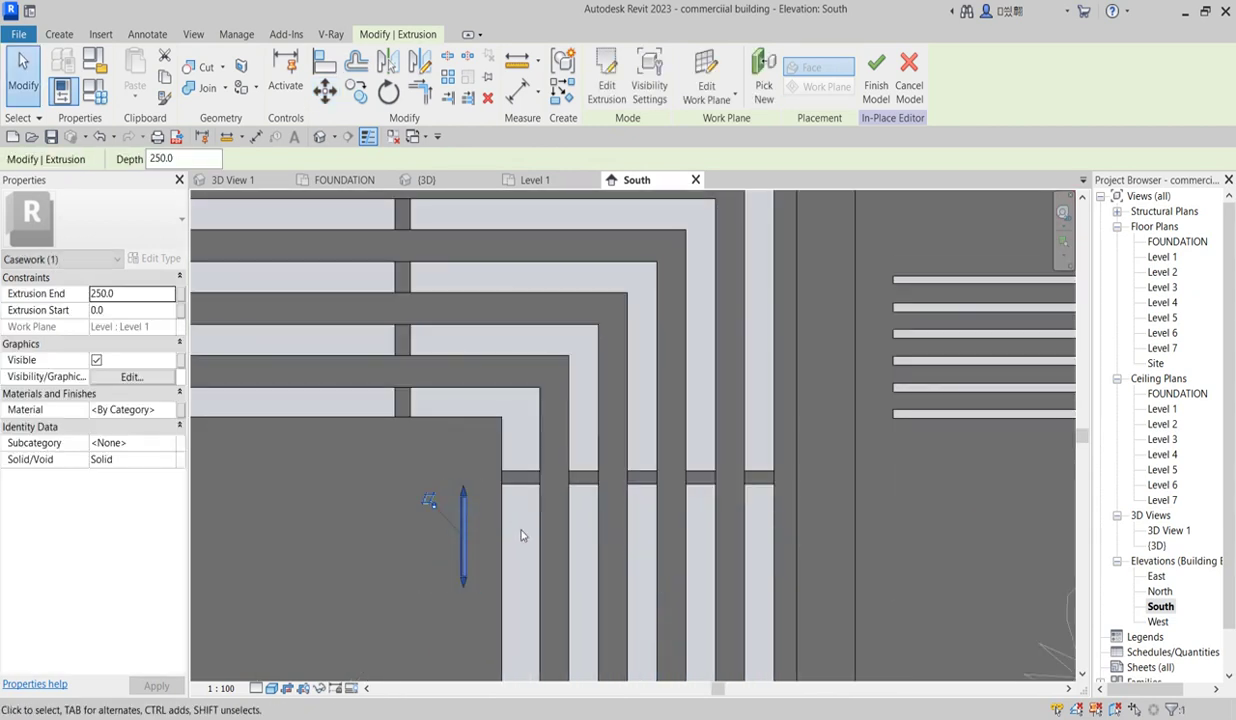
pyautogui.click(358, 91)
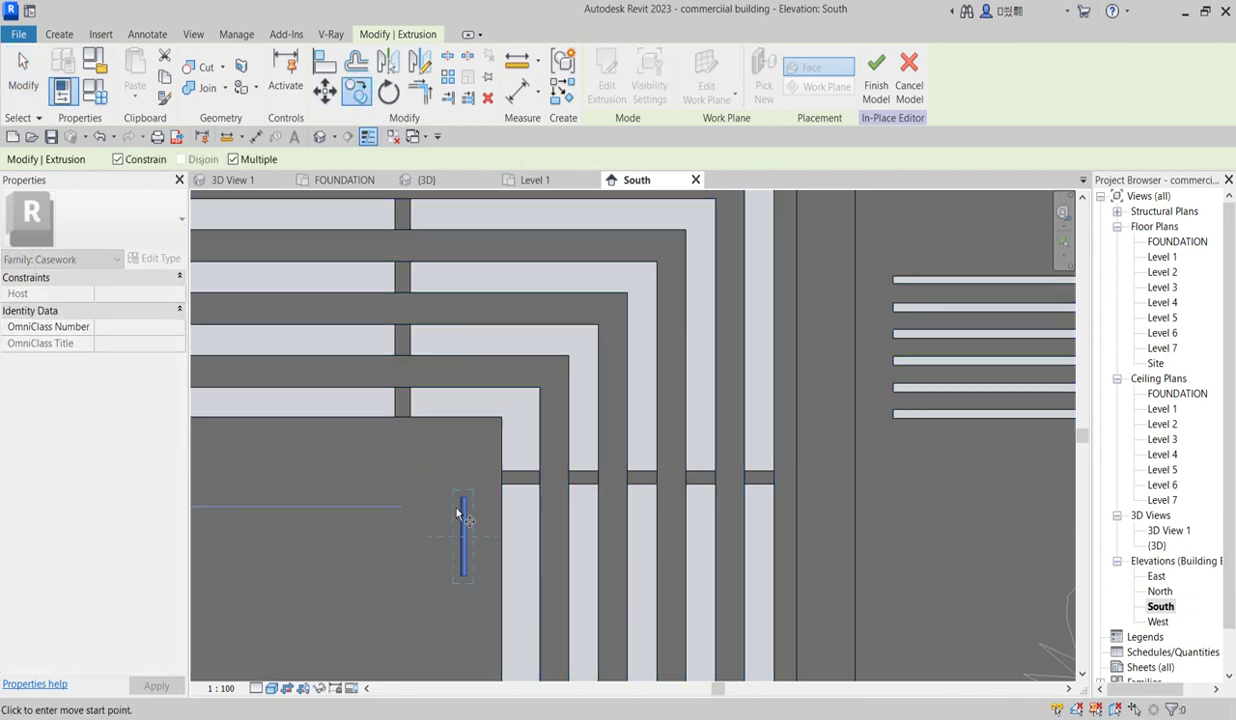
pyautogui.press('Escape')
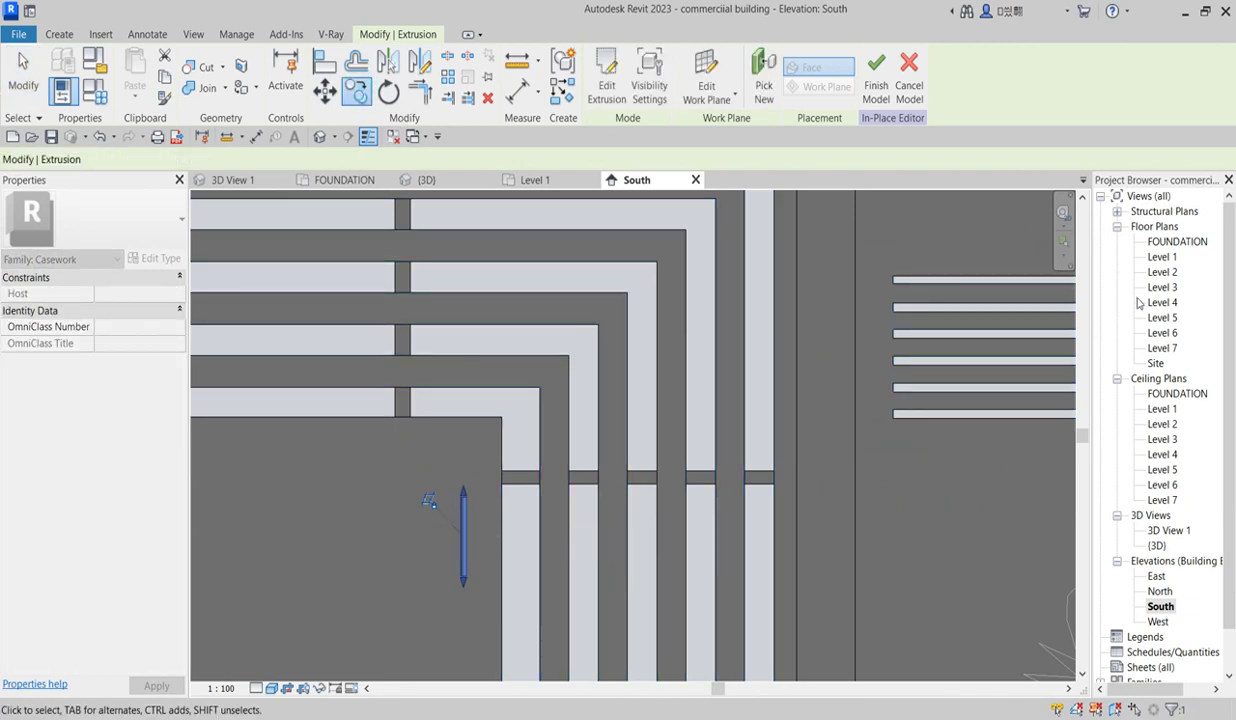
# - Reopen the round extrusion's sketch for editing in the Level 1 floor plan and select its circle
pyautogui.click(606, 88)
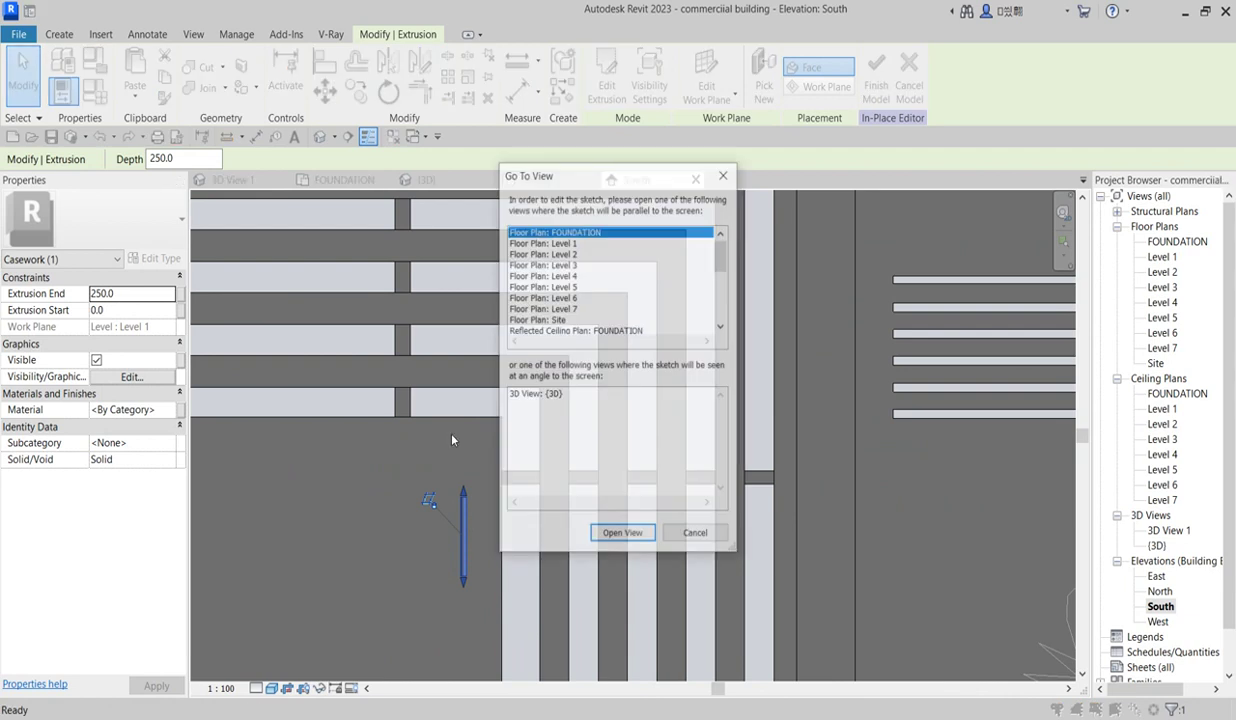
pyautogui.click(566, 243)
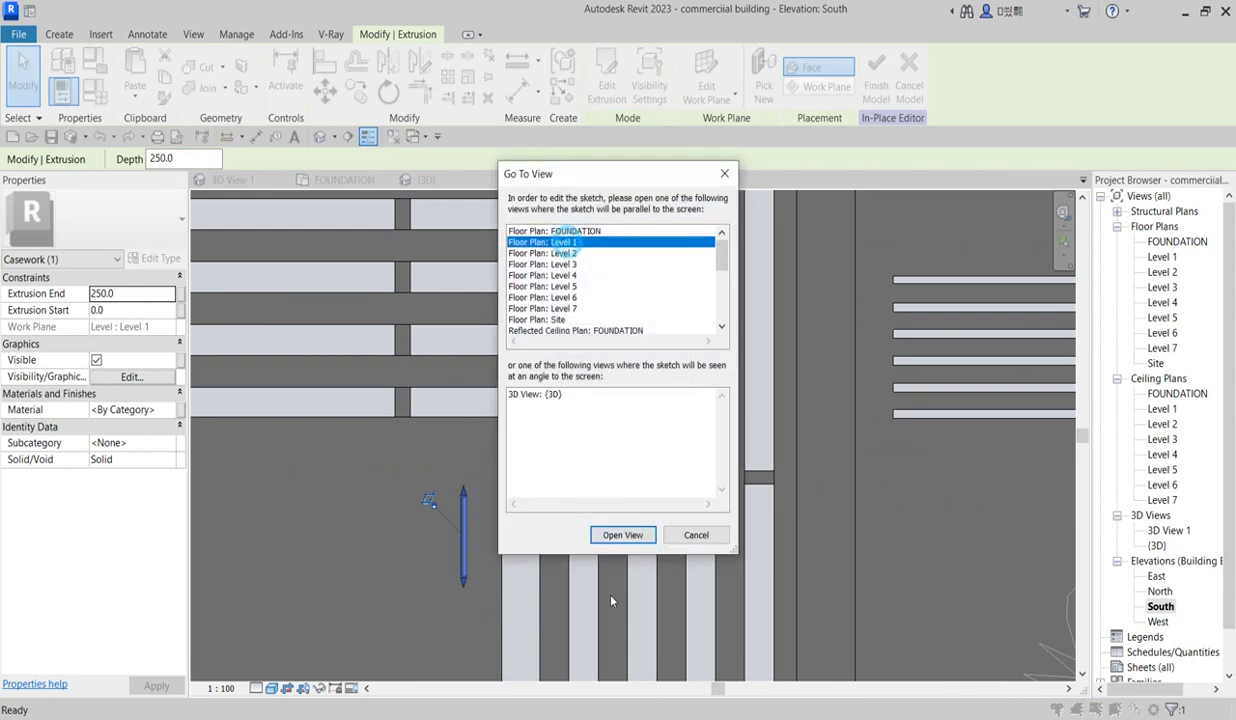
pyautogui.click(622, 536)
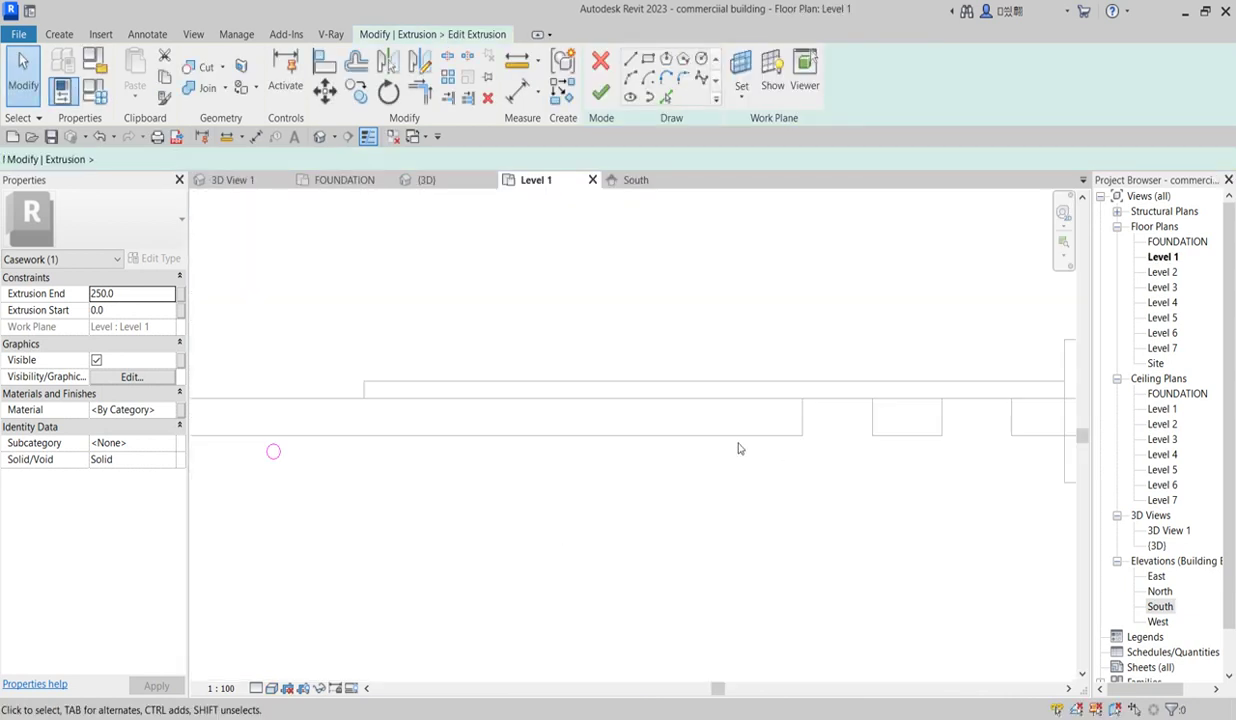
pyautogui.scroll(2, 282, 462)
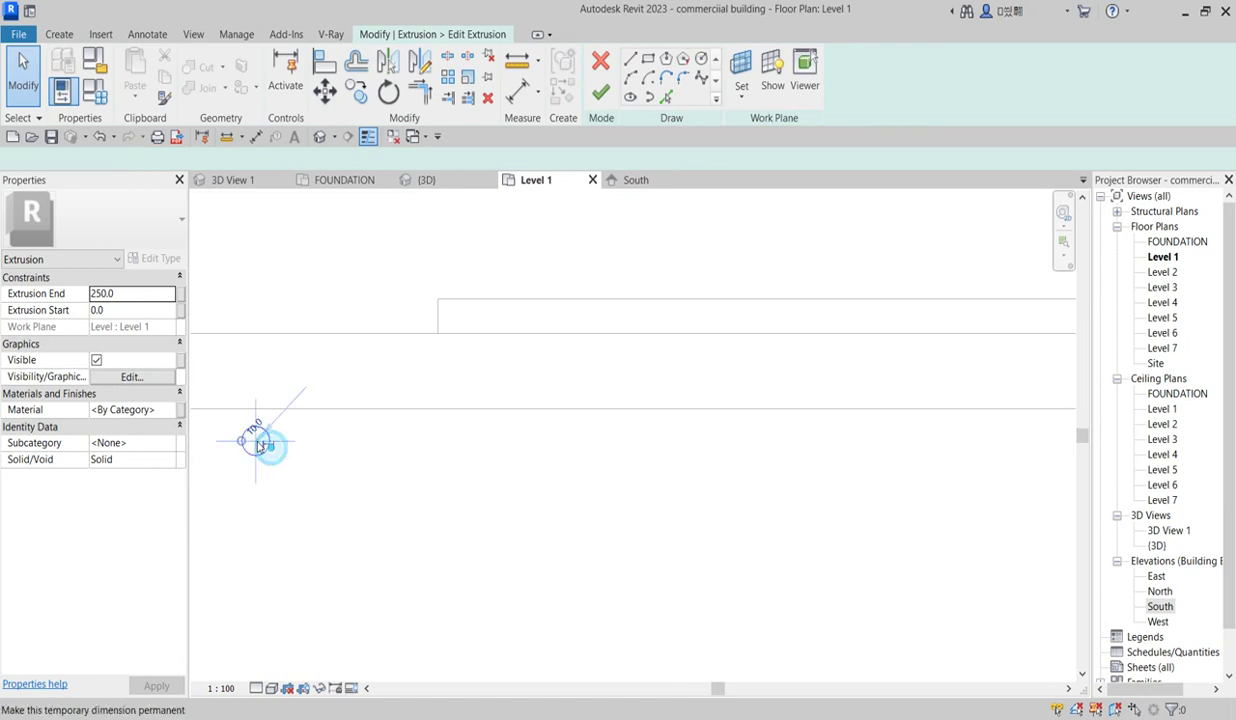
pyautogui.click(257, 443)
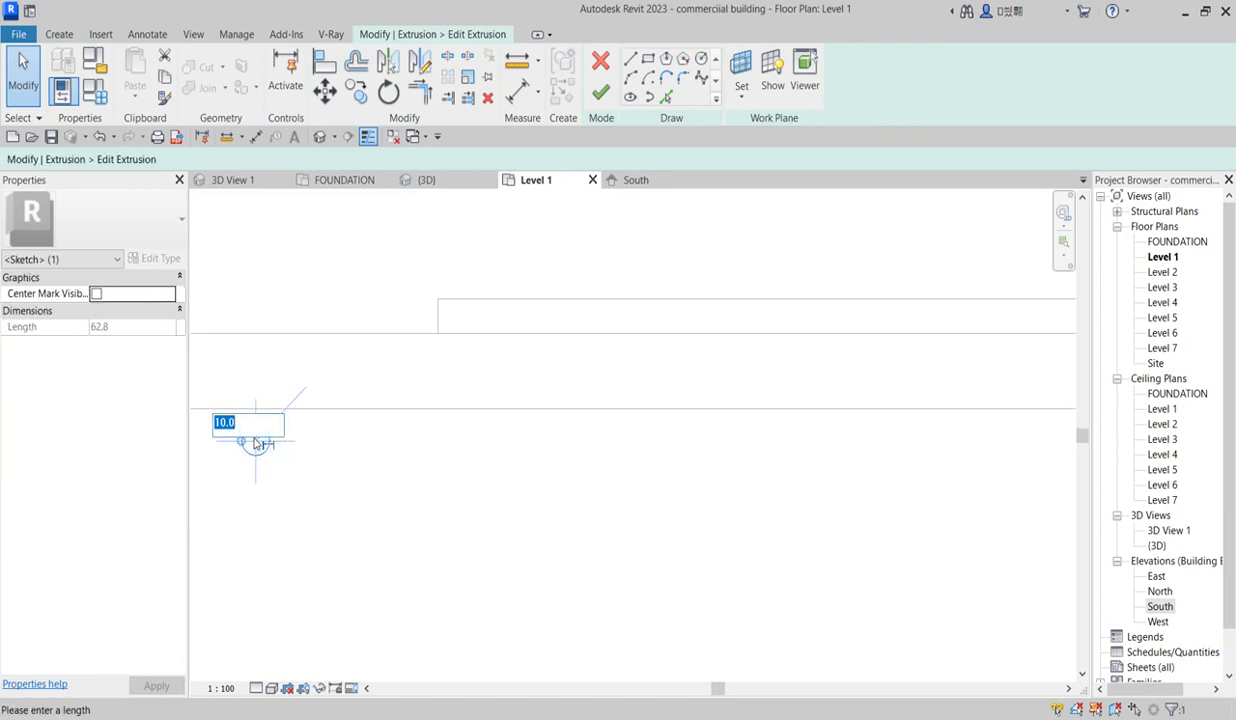
pyautogui.click(492, 461)
pyautogui.scroll(-2, 532, 500)
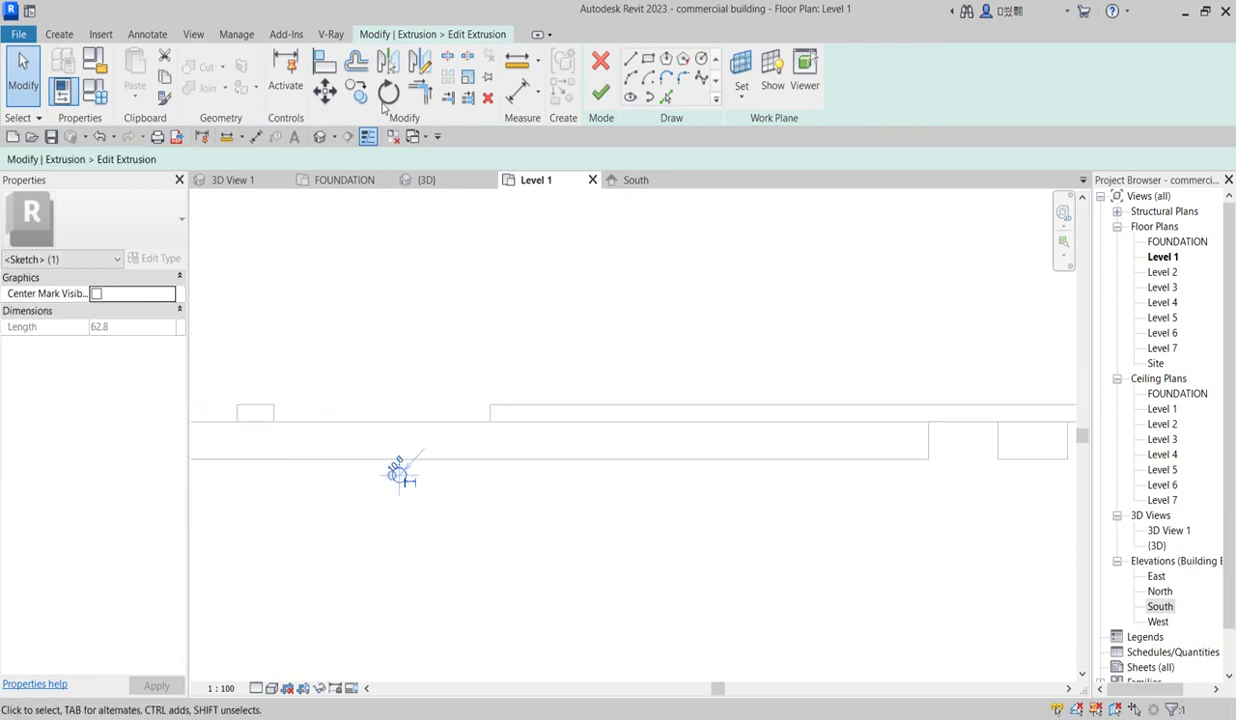
# - Copy the circle a short distance along the wall to make a pair and finish the extrusion sketch
pyautogui.click(357, 92)
pyautogui.click(404, 482)
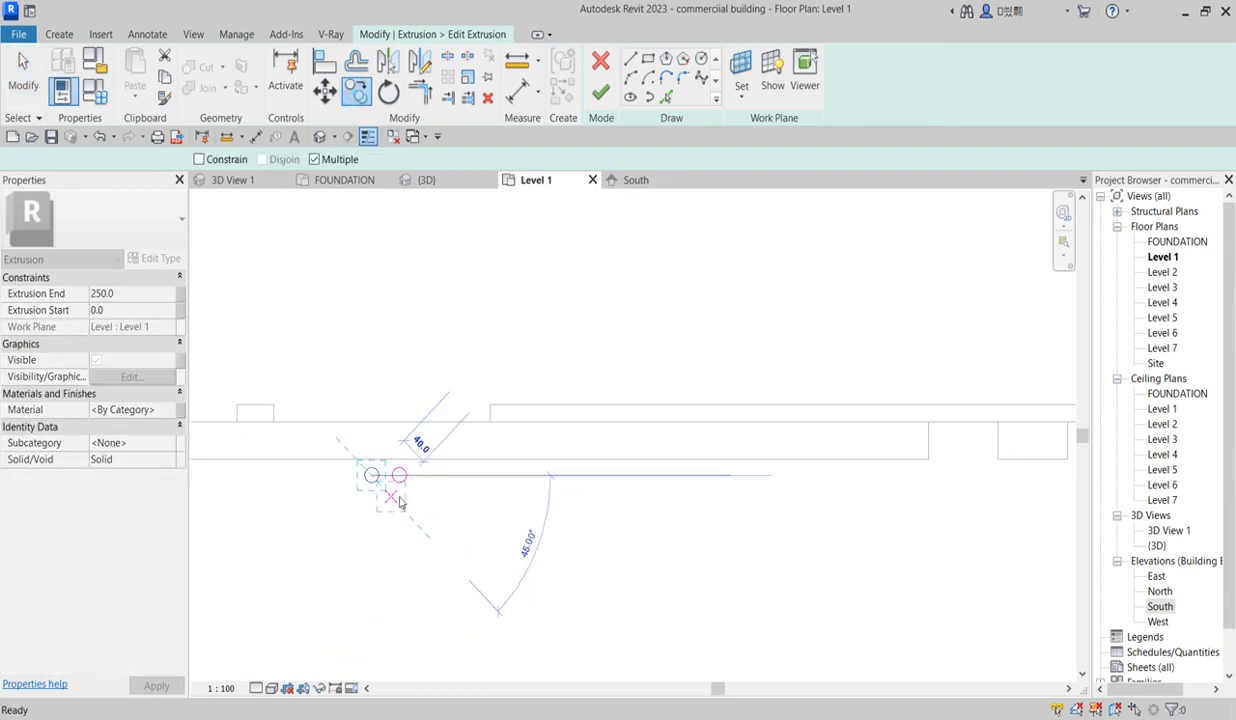
pyautogui.scroll(-1, 399, 502)
pyautogui.press('Escape')
pyautogui.scroll(1, 378, 519)
pyautogui.click(428, 530)
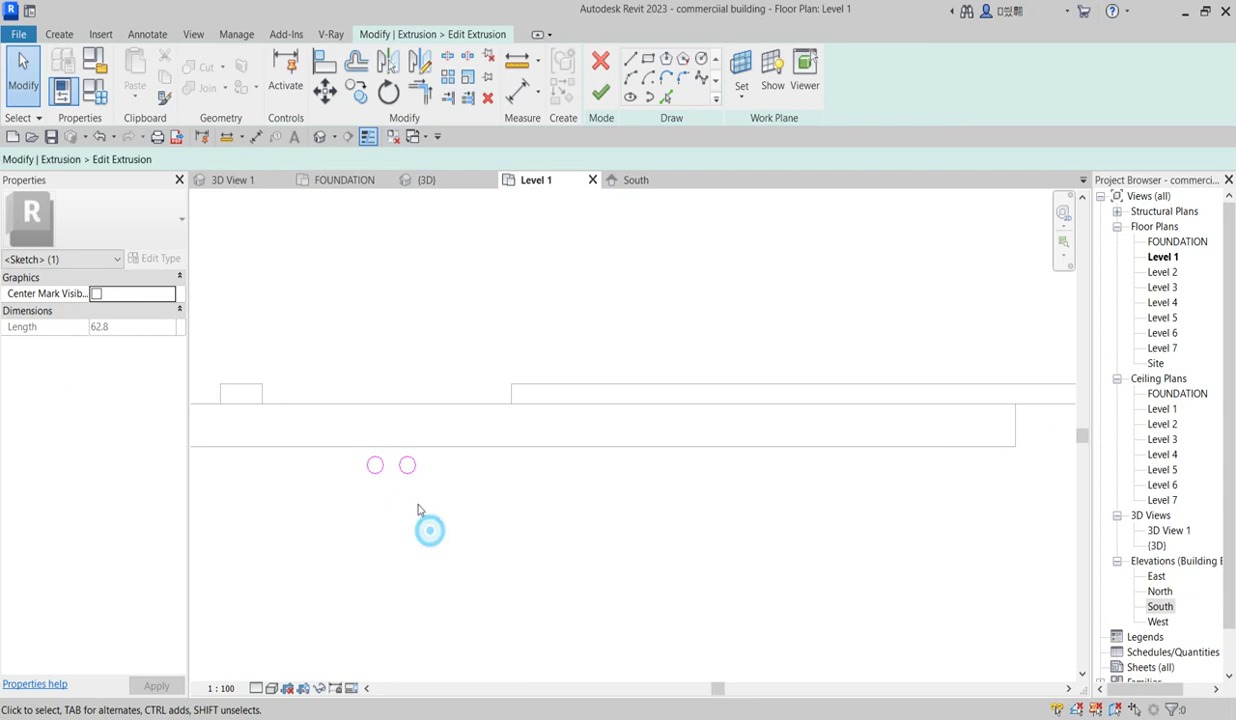
pyautogui.click(600, 95)
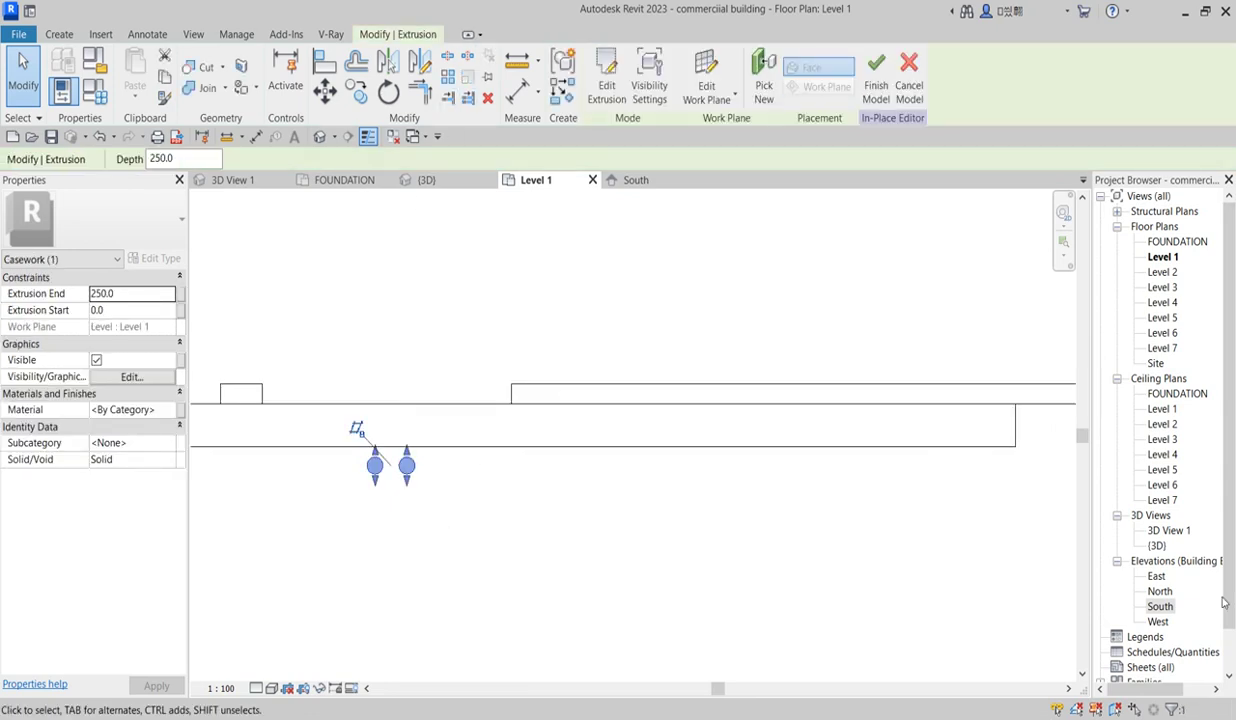
pyautogui.doubleClick(1156, 577)
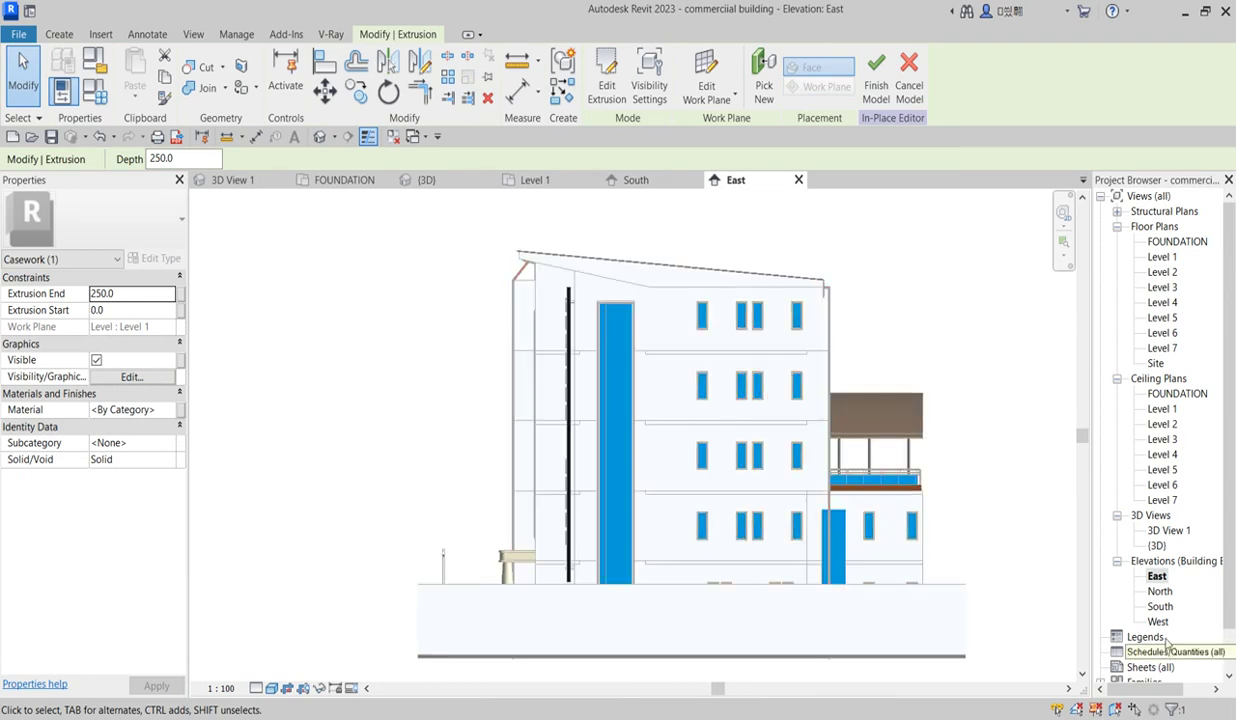
pyautogui.doubleClick(1158, 622)
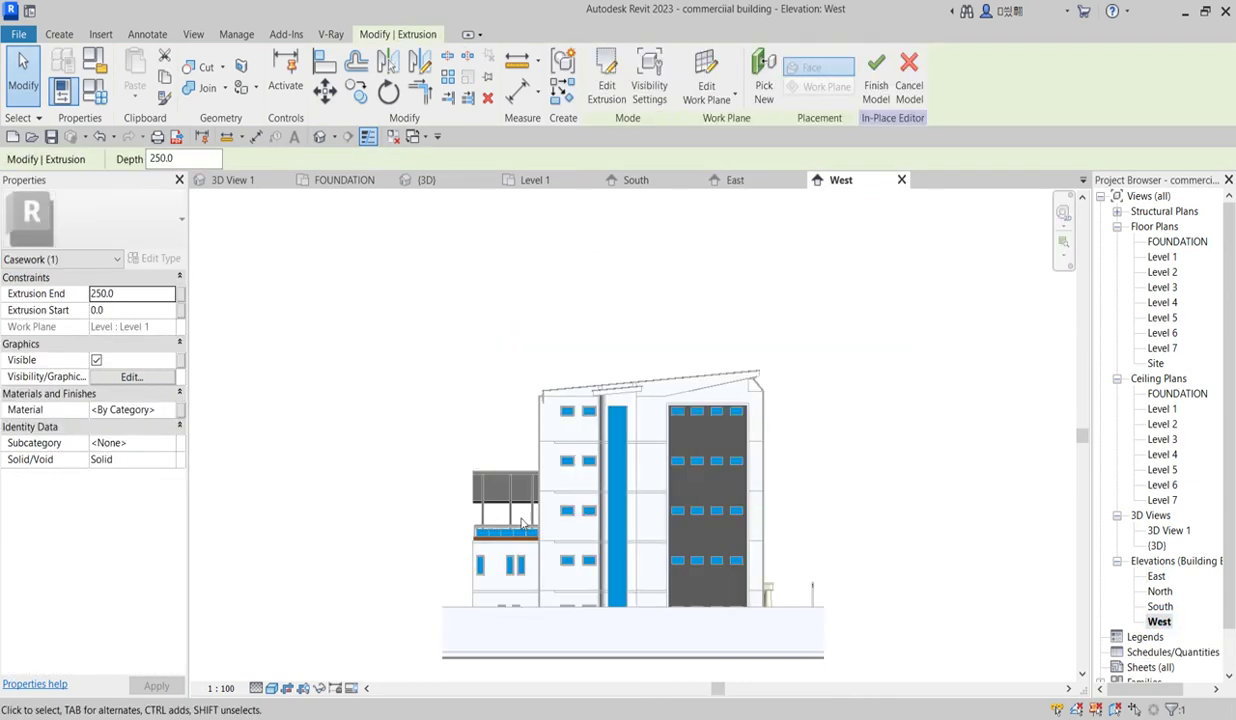
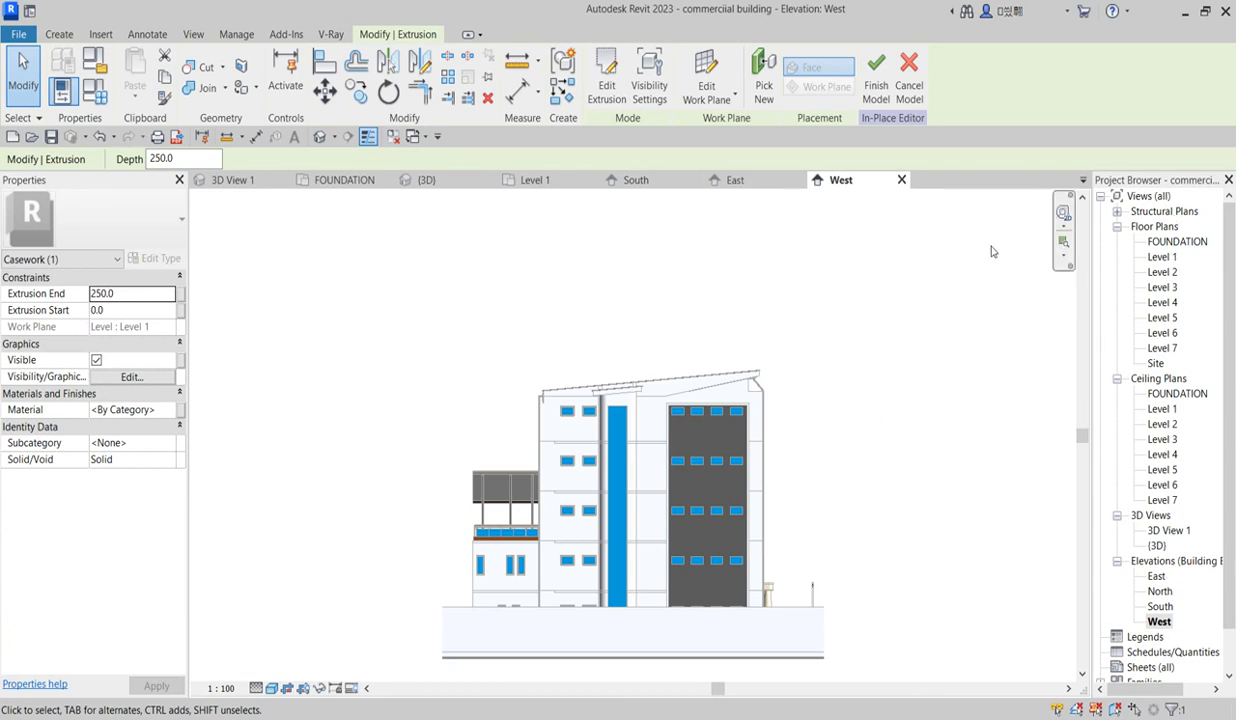
pyautogui.doubleClick(1160, 257)
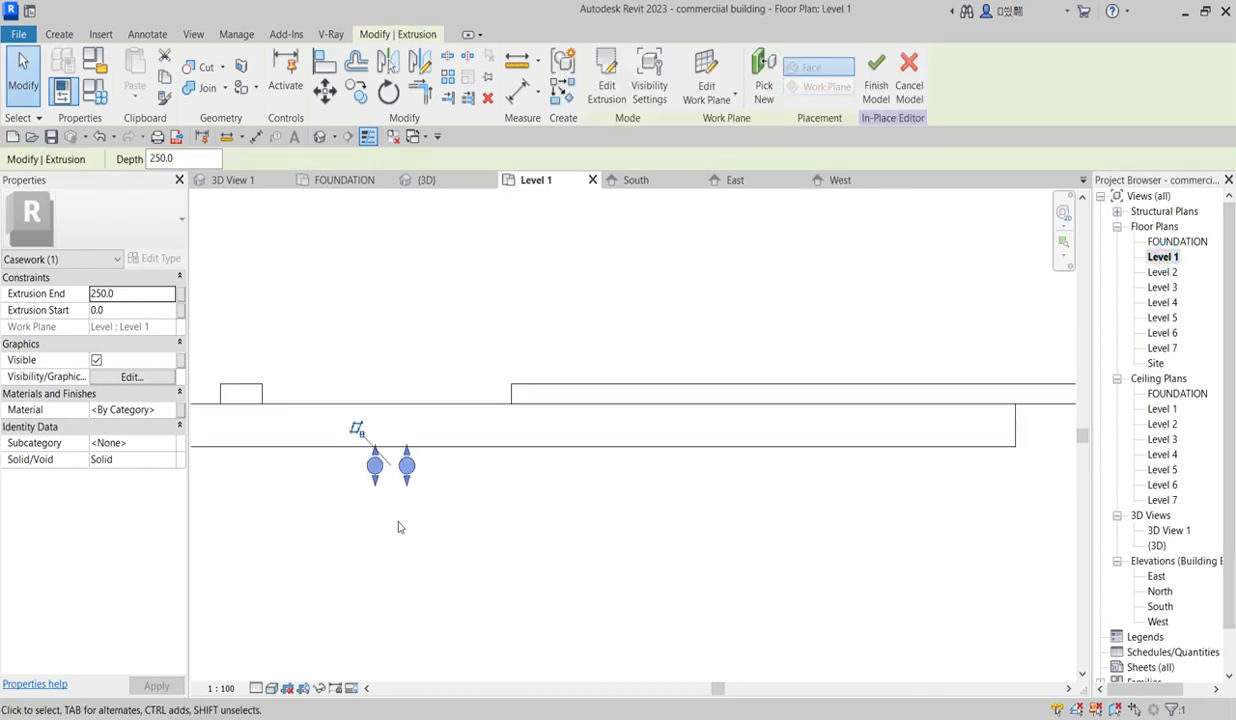
# - In the South elevation, stretch the paired bars to an extrusion end of about 377 and an extrusion start of about -117
pyautogui.doubleClick(1160, 606)
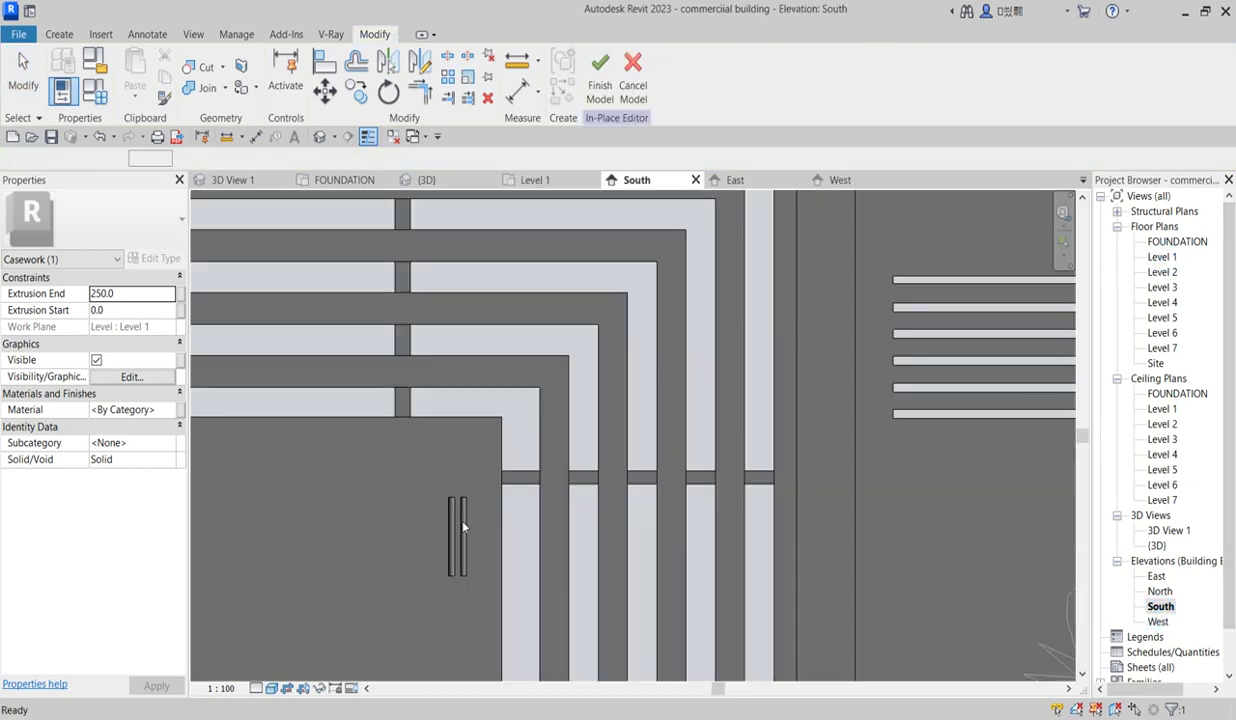
pyautogui.scroll(4, 492, 500)
pyautogui.moveTo(493, 468); pyautogui.dragTo(500, 376)
pyautogui.scroll(-3, 505, 595)
pyautogui.scroll(1, 497, 595)
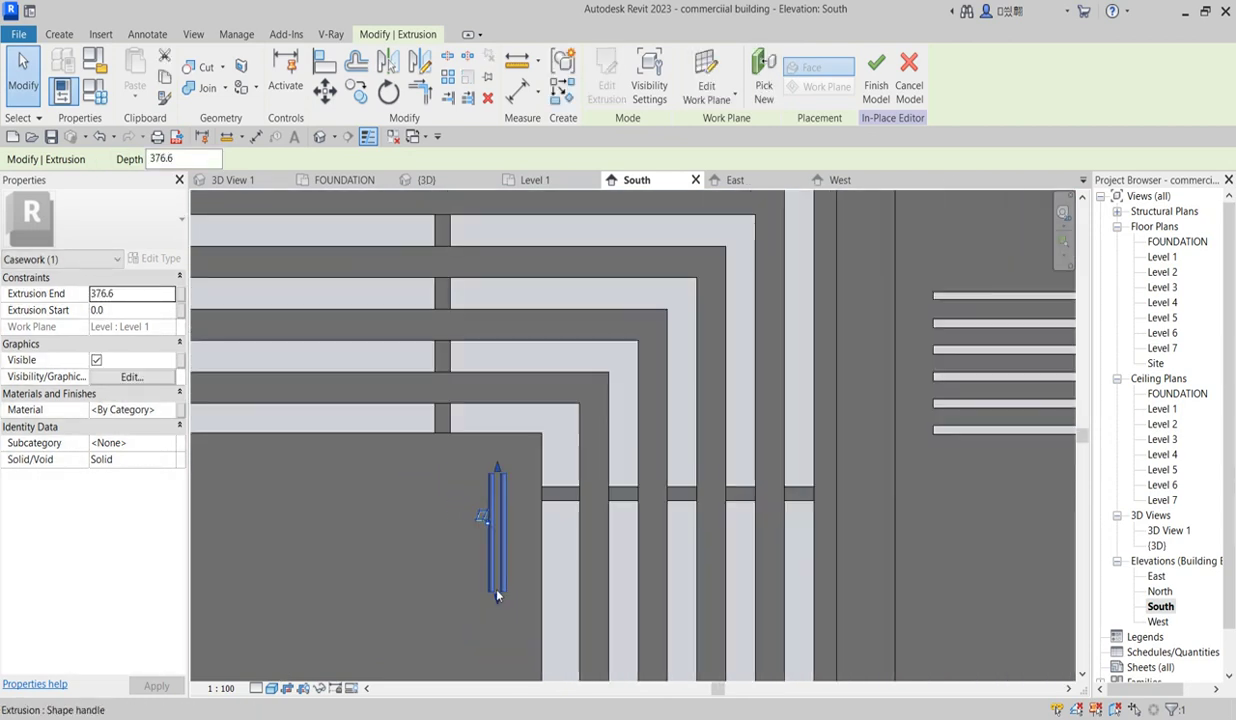
pyautogui.moveTo(499, 598); pyautogui.dragTo(497, 630)
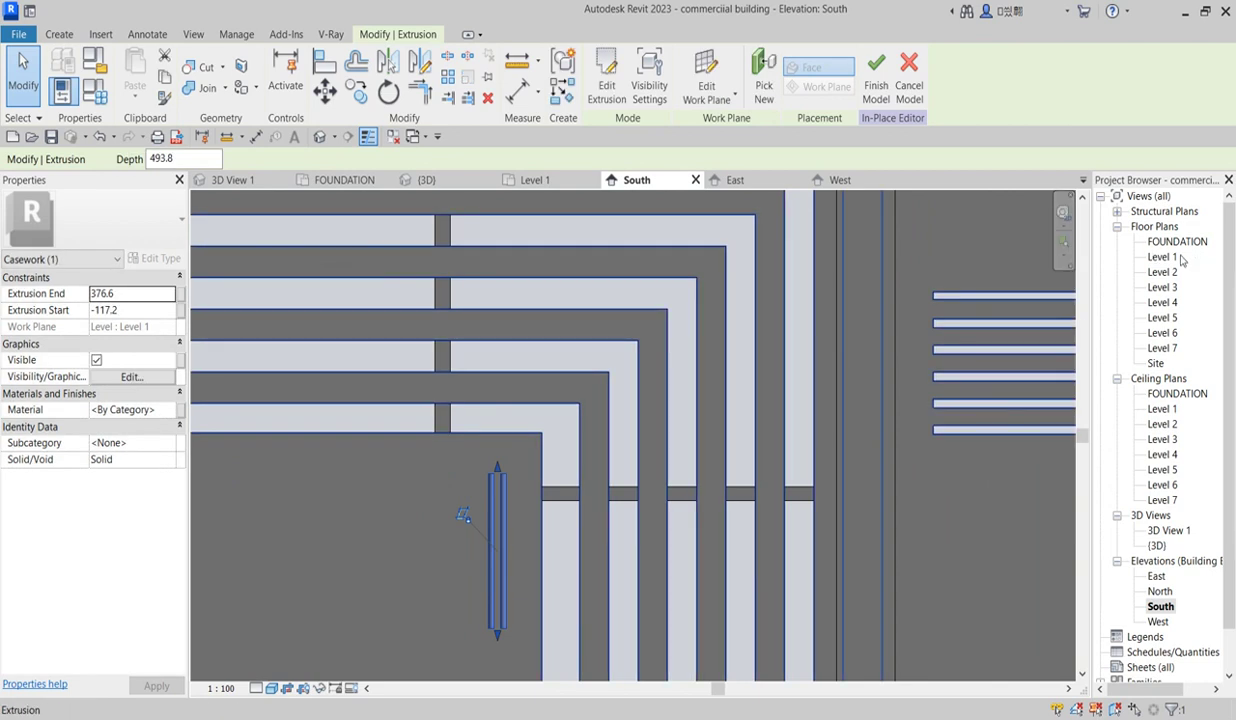
# - In the Level 1 floor plan, move the paired bars about 5 mm perpendicularly toward the wall face
pyautogui.doubleClick(1163, 257)
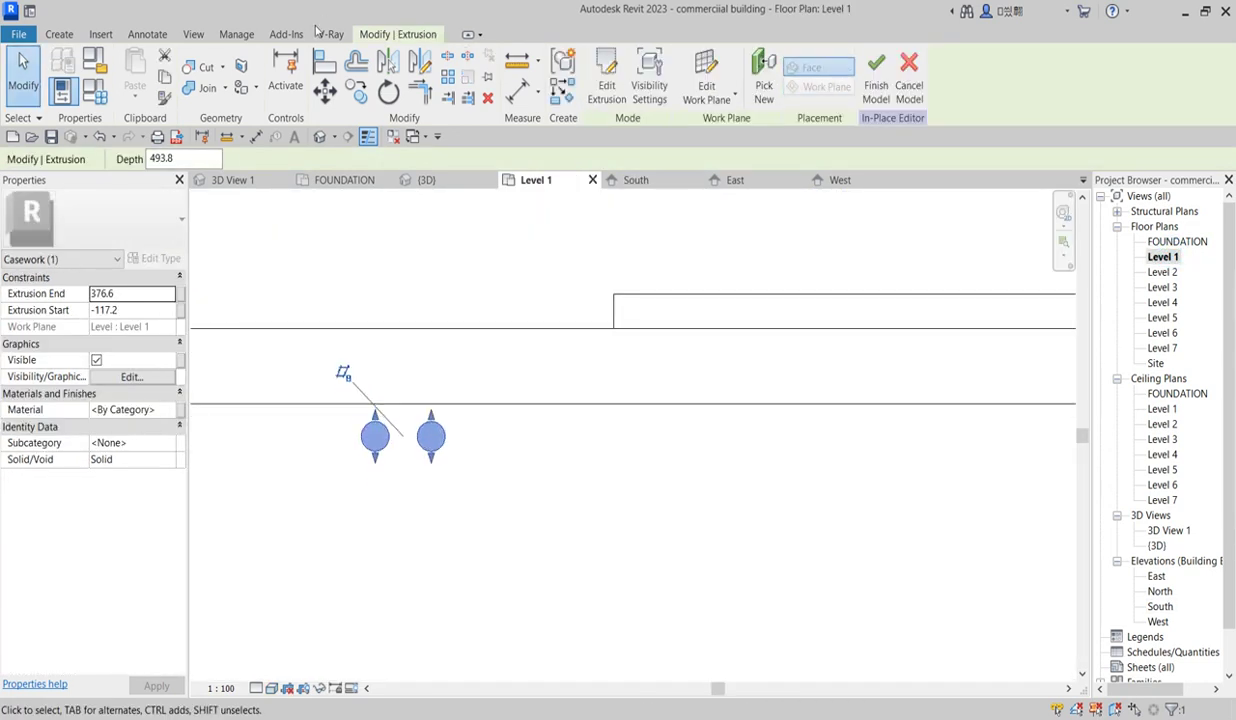
pyautogui.click(324, 90)
pyautogui.scroll(3, 384, 394)
pyautogui.click(362, 432)
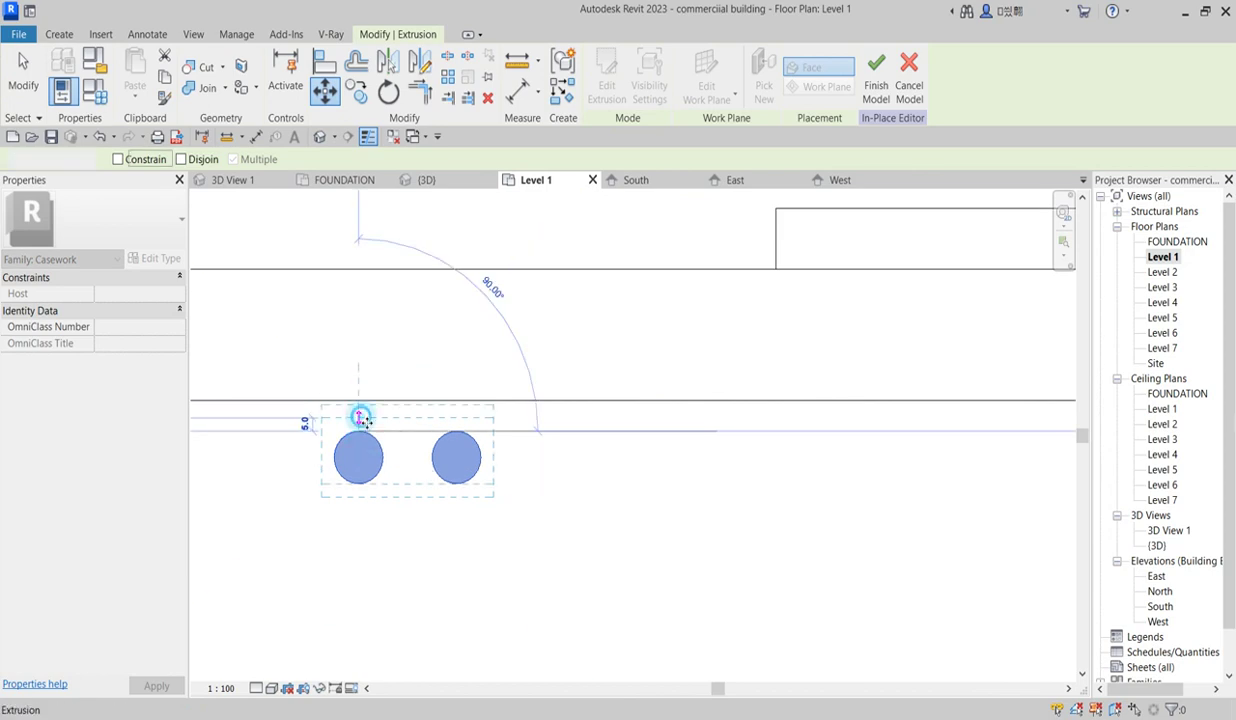
pyautogui.click(365, 425)
pyautogui.scroll(-4, 570, 480)
pyautogui.press('Escape')
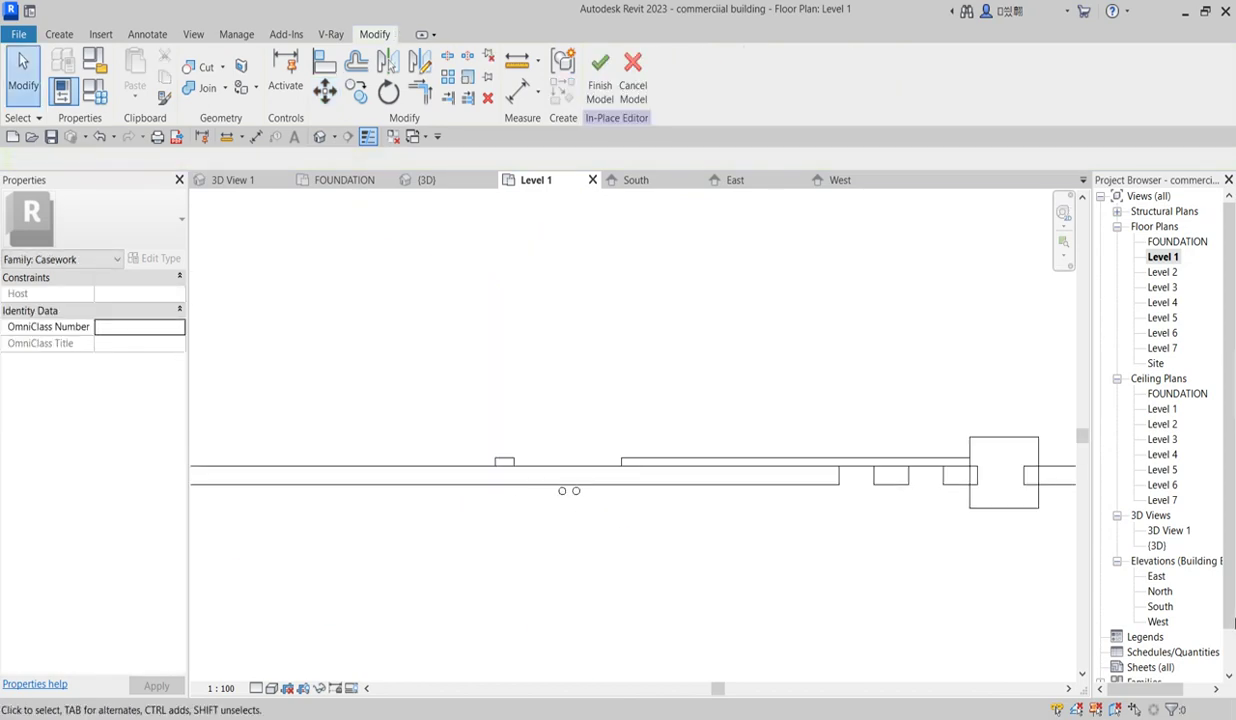
# - In the South elevation, start a new solid extrusion with its work plane picked from the model at the handle
pyautogui.doubleClick(1162, 607)
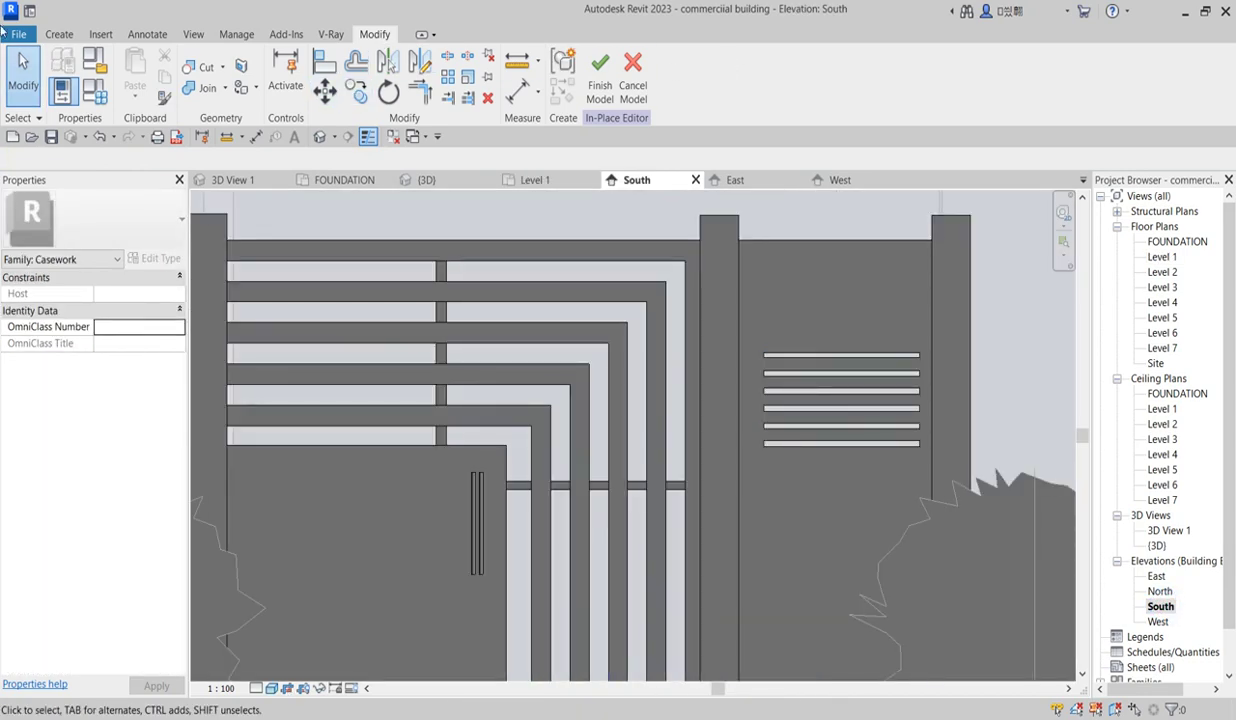
pyautogui.click(60, 34)
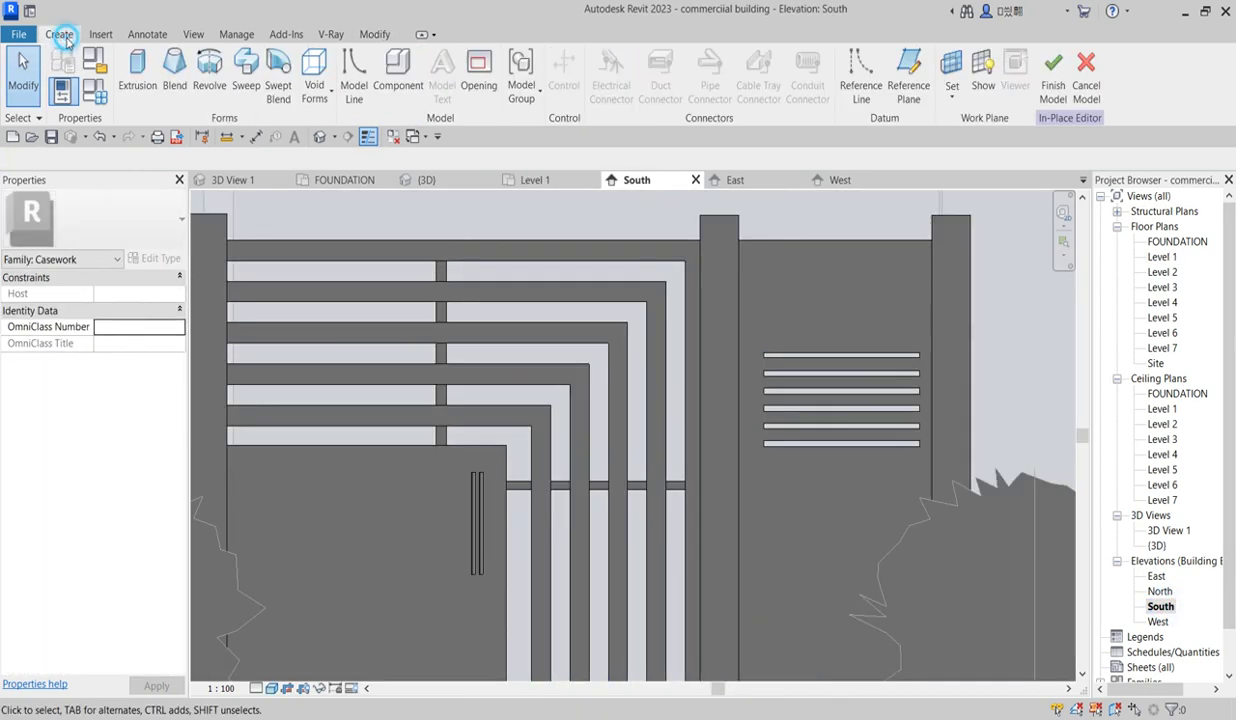
pyautogui.click(137, 75)
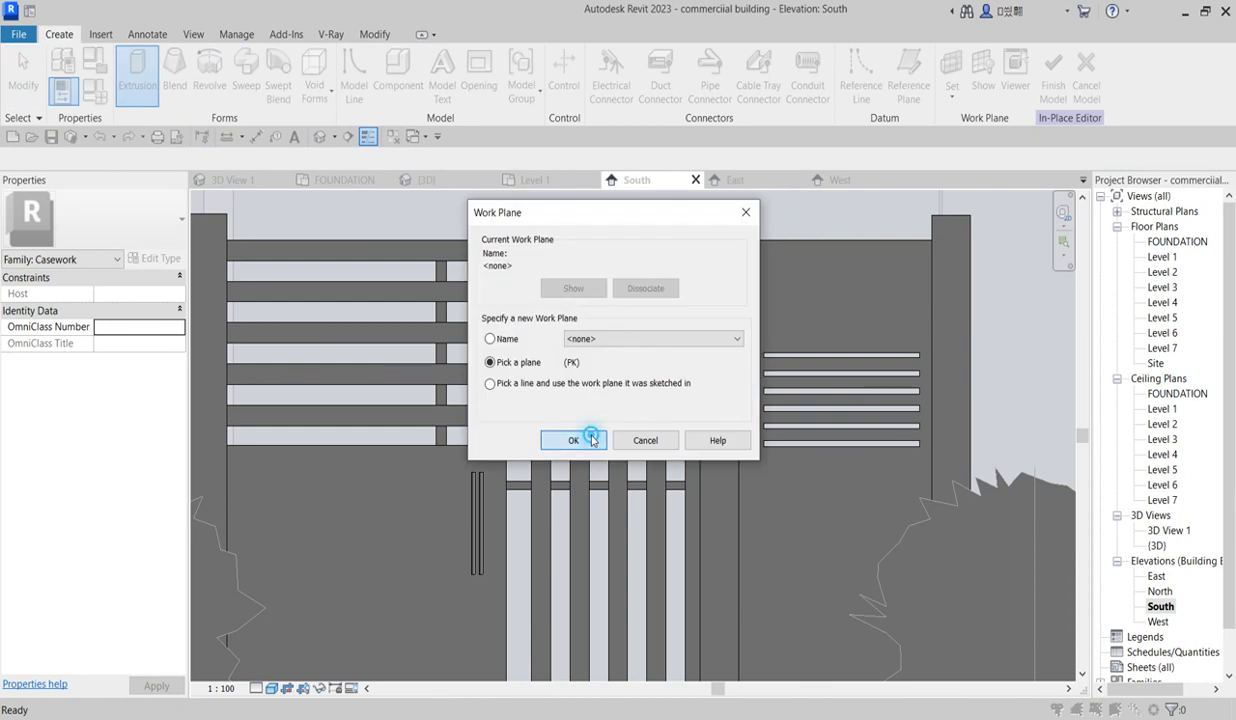
pyautogui.click(592, 440)
pyautogui.click(470, 435)
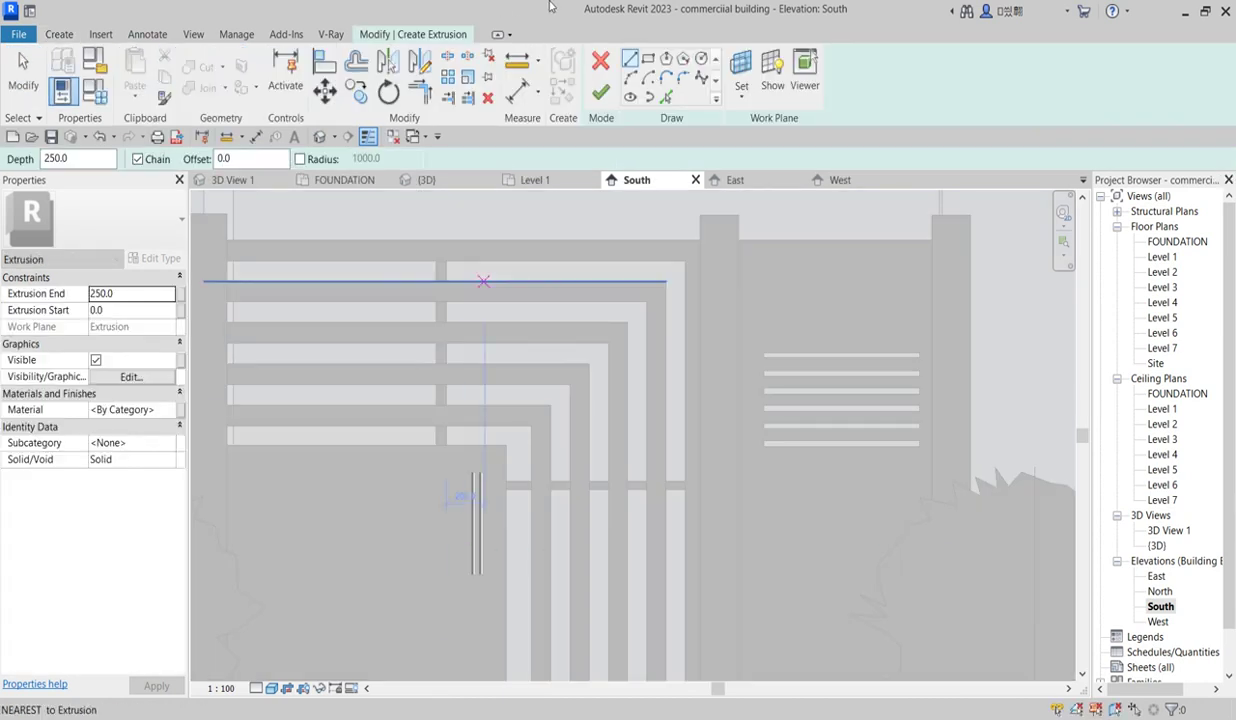
# - Sketch a circle of about 7 mm radius on the left vertical bar, near its upper end
pyautogui.click(701, 59)
pyautogui.scroll(5, 443, 485)
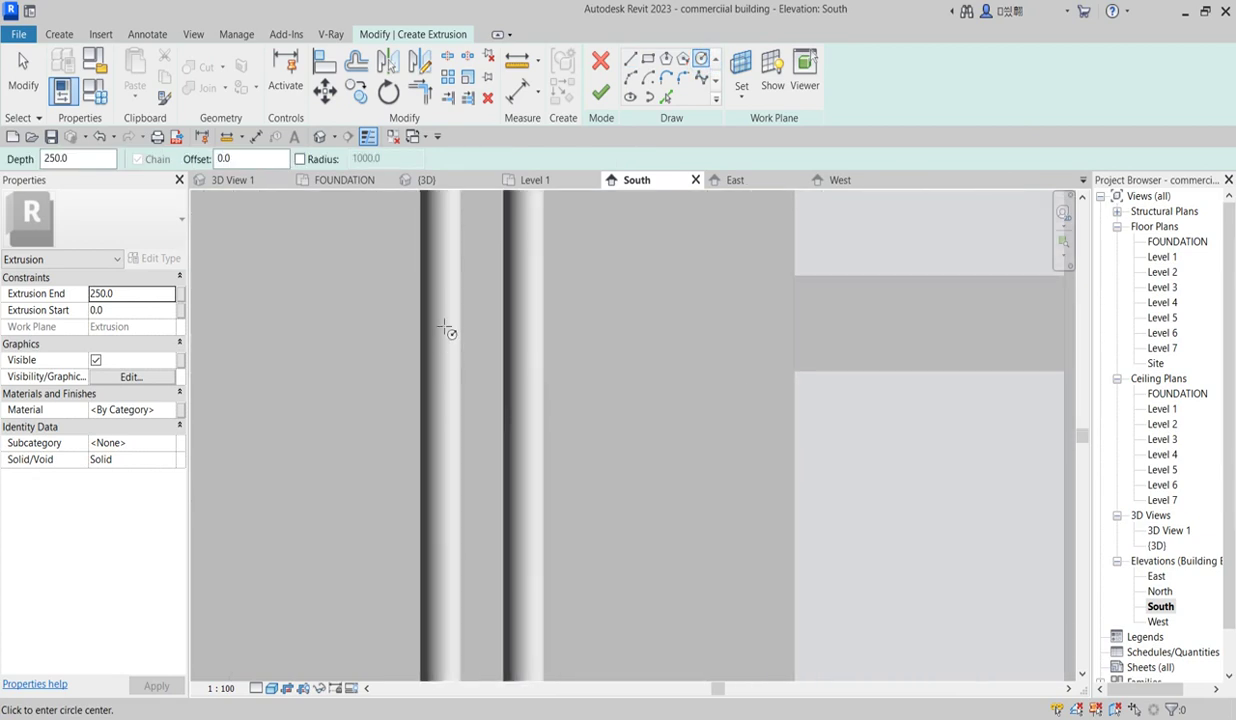
pyautogui.click(445, 318)
pyautogui.scroll(3, 450, 330)
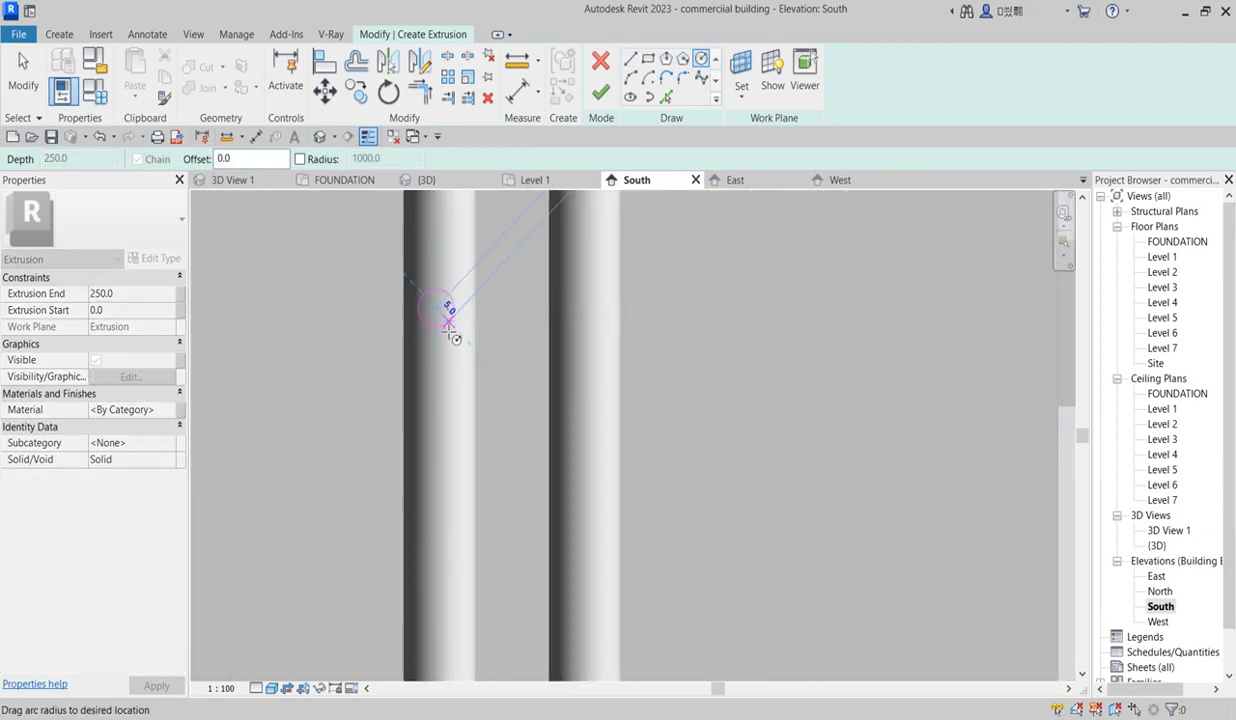
pyautogui.click(451, 345)
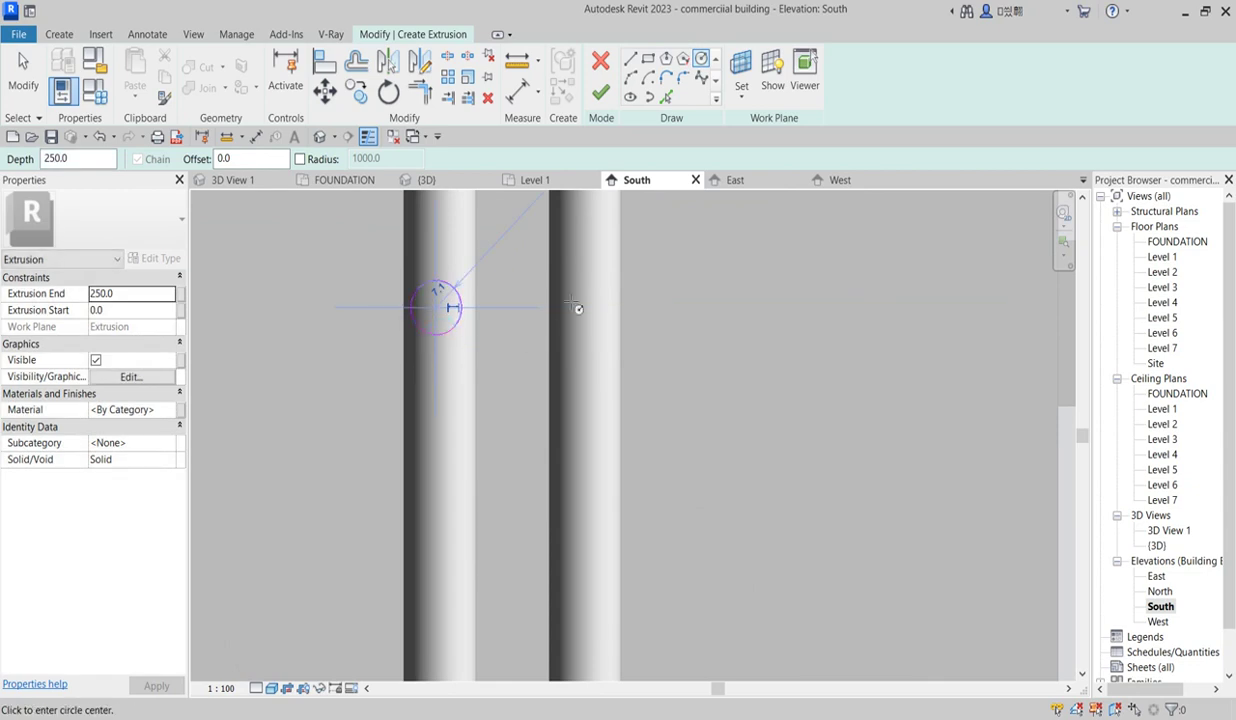
pyautogui.rightClick(500, 320)
pyautogui.click(522, 320)
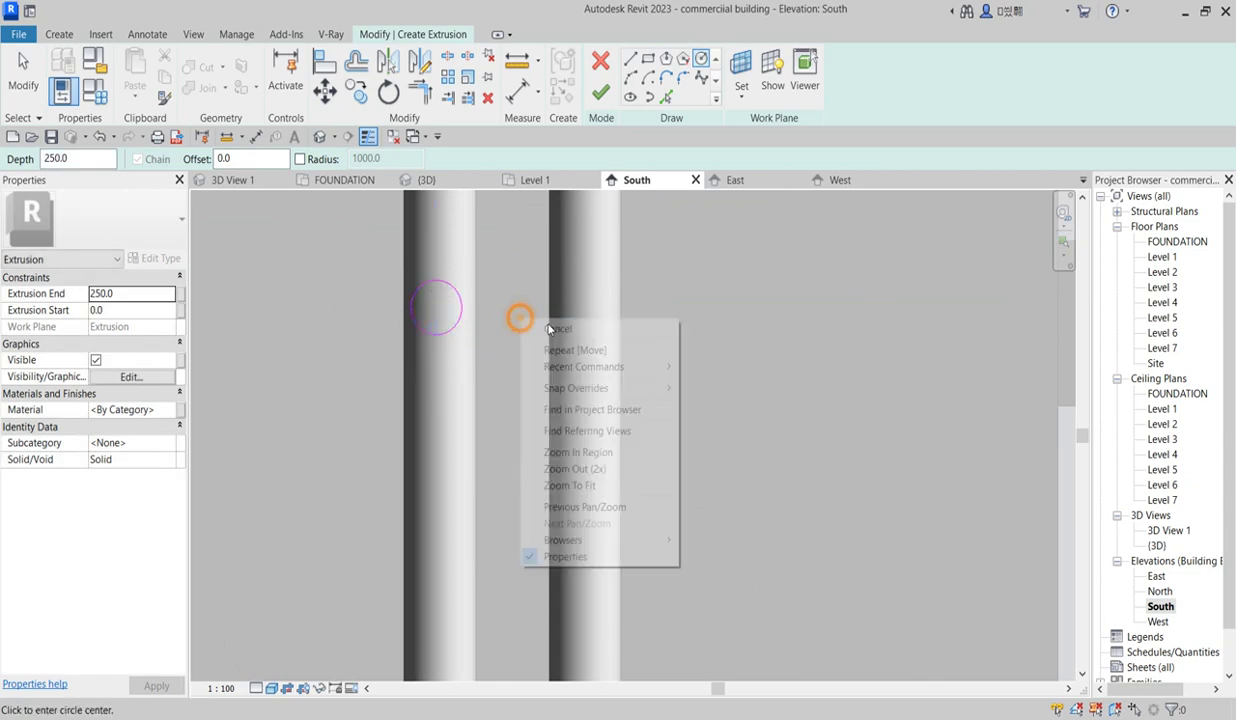
# - Move the sketched circle about 40 mm horizontally onto the right vertical bar
pyautogui.click(459, 300)
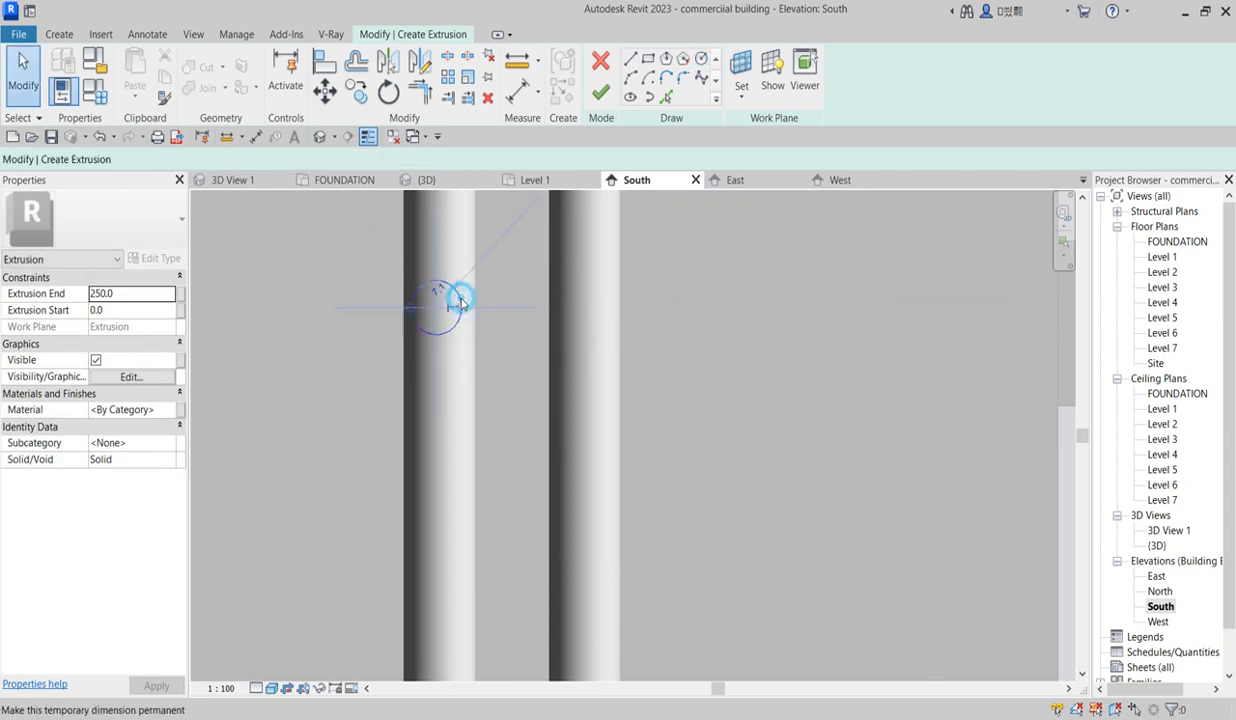
pyautogui.click(325, 90)
pyautogui.click(459, 307)
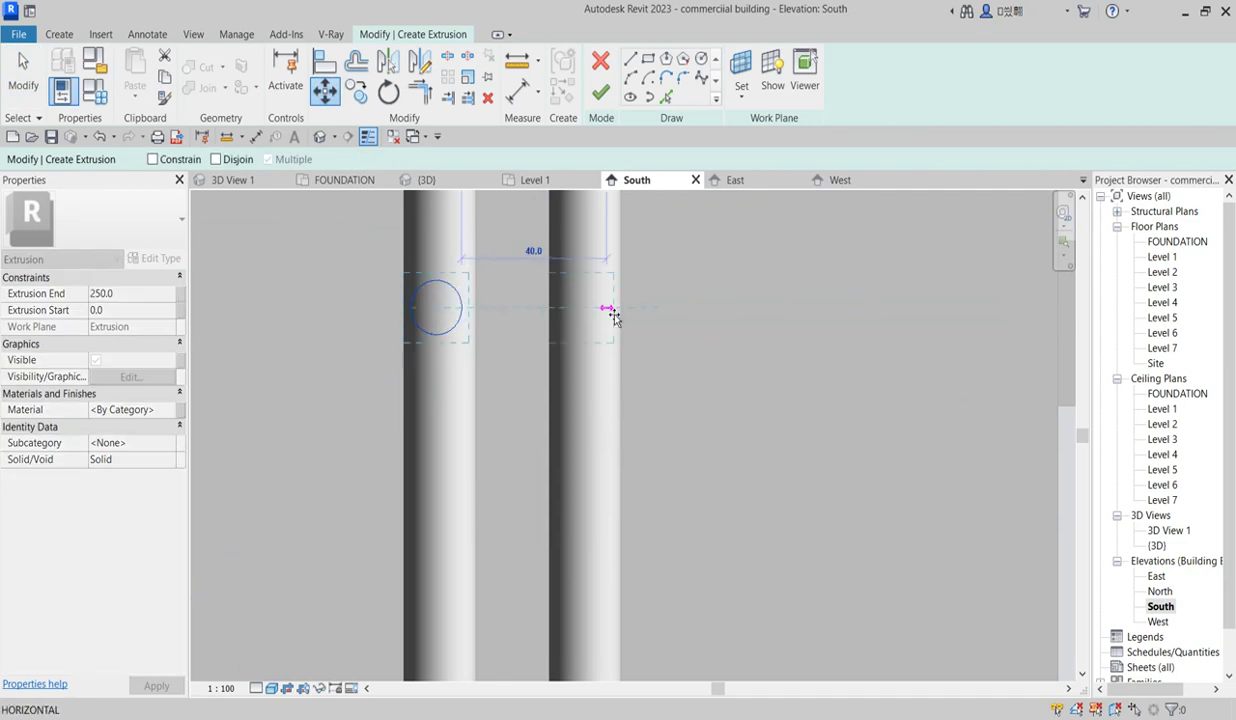
pyautogui.click(613, 318)
pyautogui.scroll(-2, 599, 298)
pyautogui.scroll(1, 597, 320)
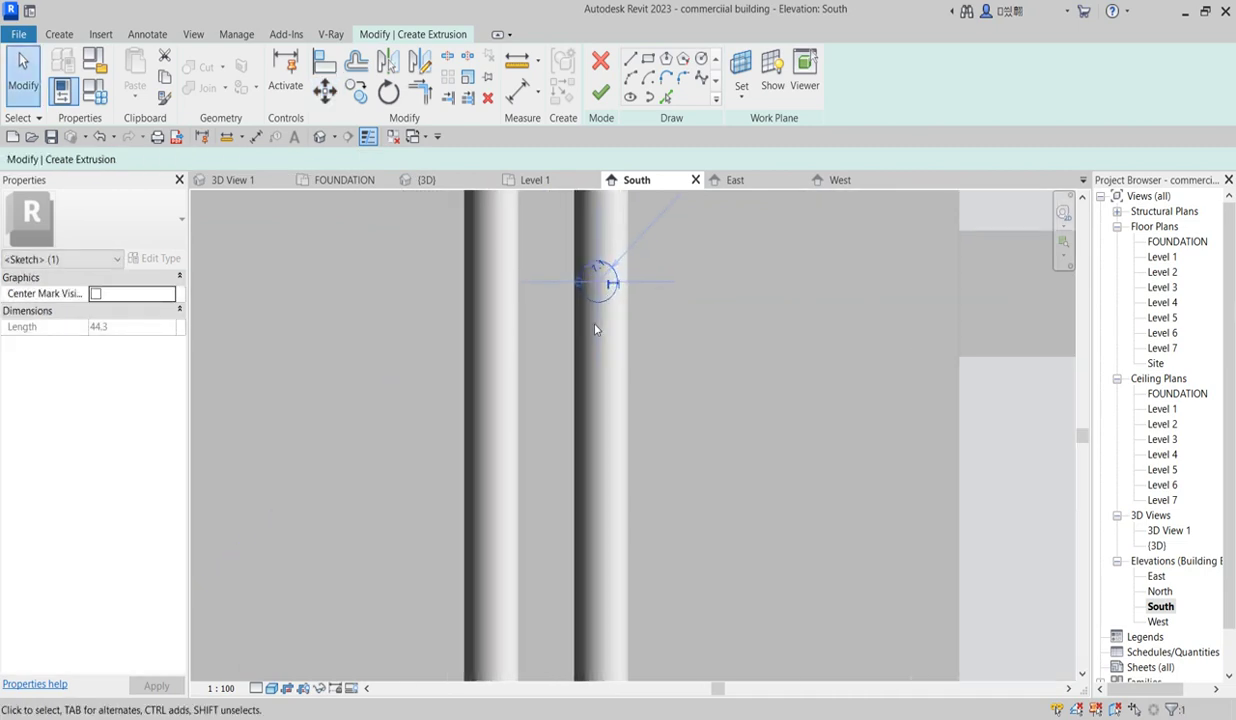
# - Copy the circle horizontally from the right bar back onto the left bar
pyautogui.click(354, 89)
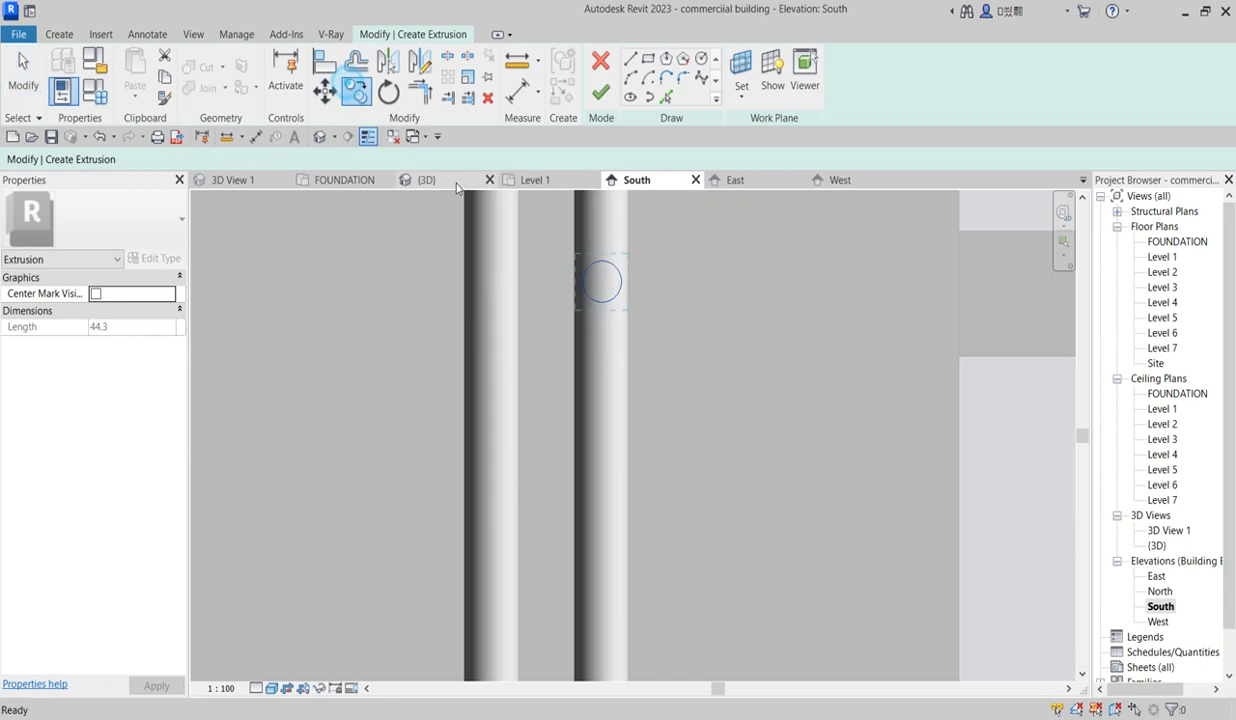
pyautogui.click(619, 284)
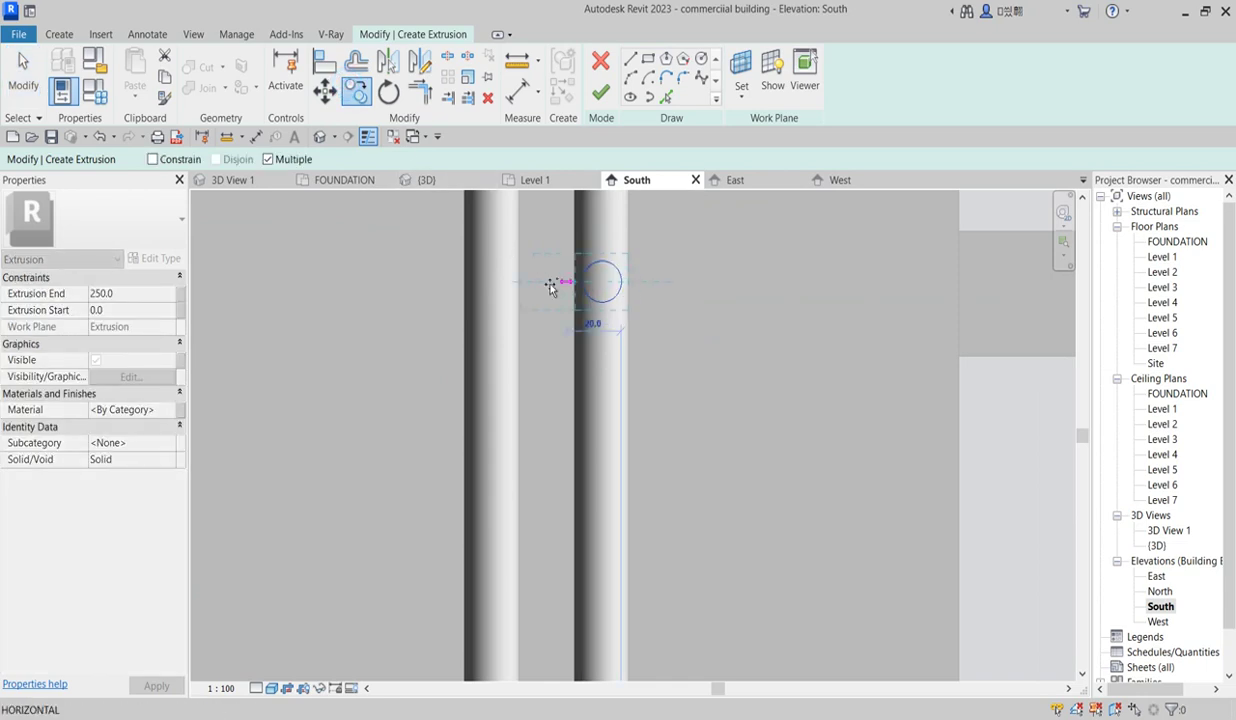
pyautogui.scroll(-1, 561, 328)
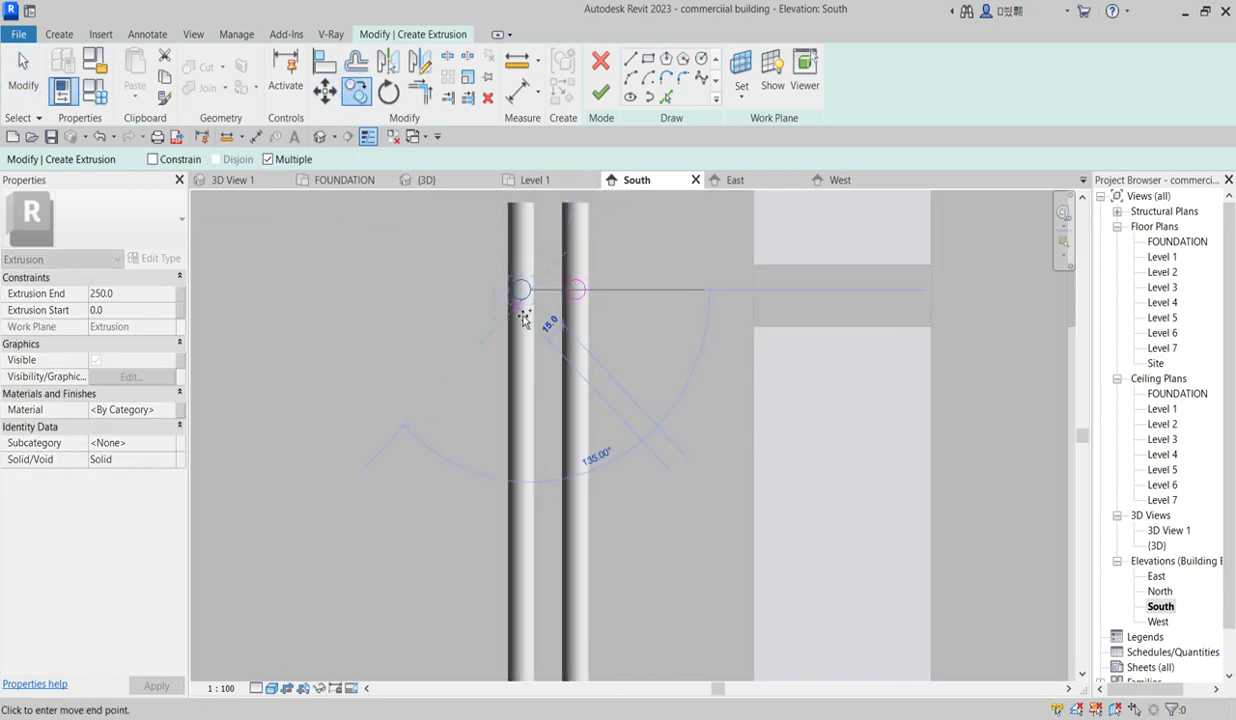
pyautogui.press('Escape')
# - Copy both circles straight down to near the lower ends of the bars and finish the extrusion sketch
pyautogui.moveTo(452, 270); pyautogui.dragTo(646, 350)
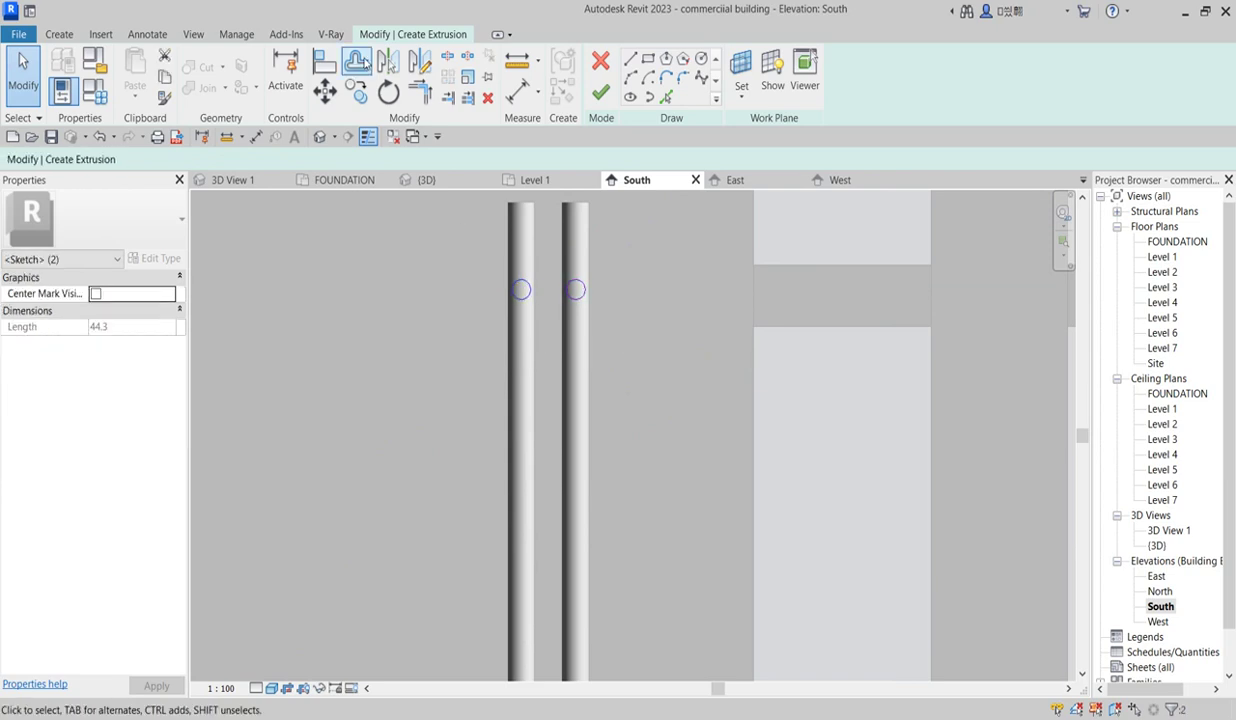
pyautogui.click(356, 91)
pyautogui.click(585, 291)
pyautogui.scroll(-3, 588, 400)
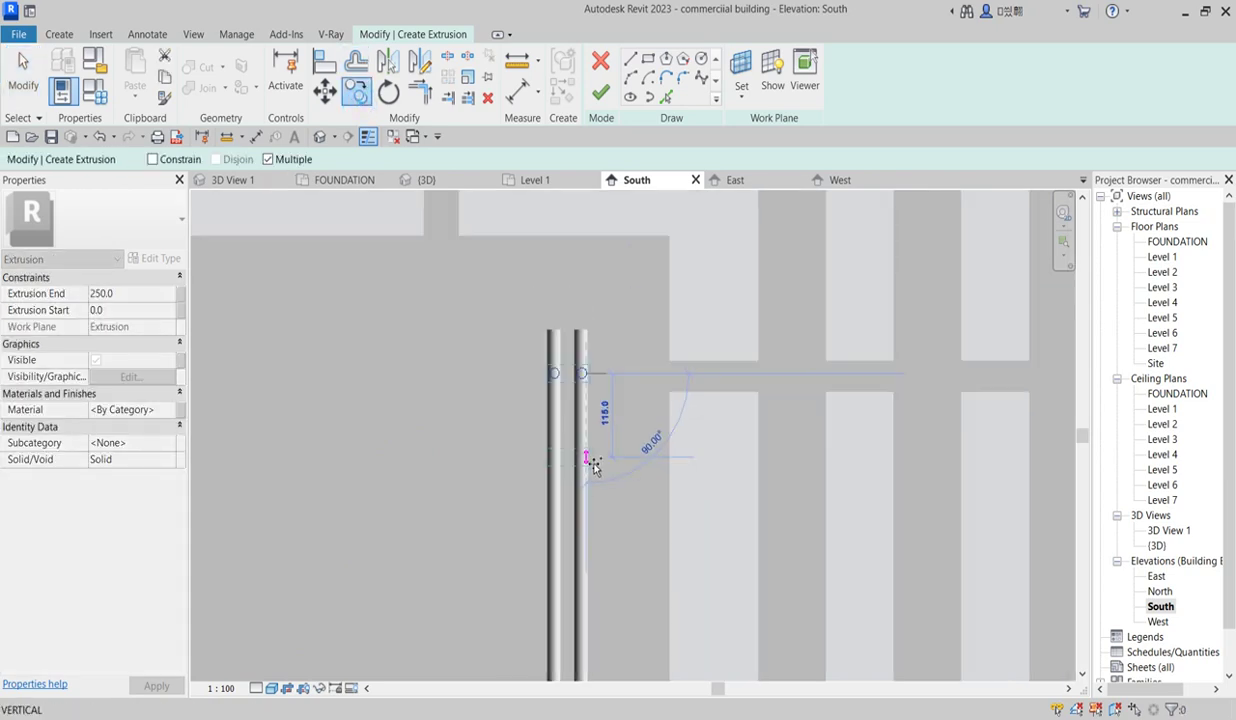
pyautogui.click(588, 625)
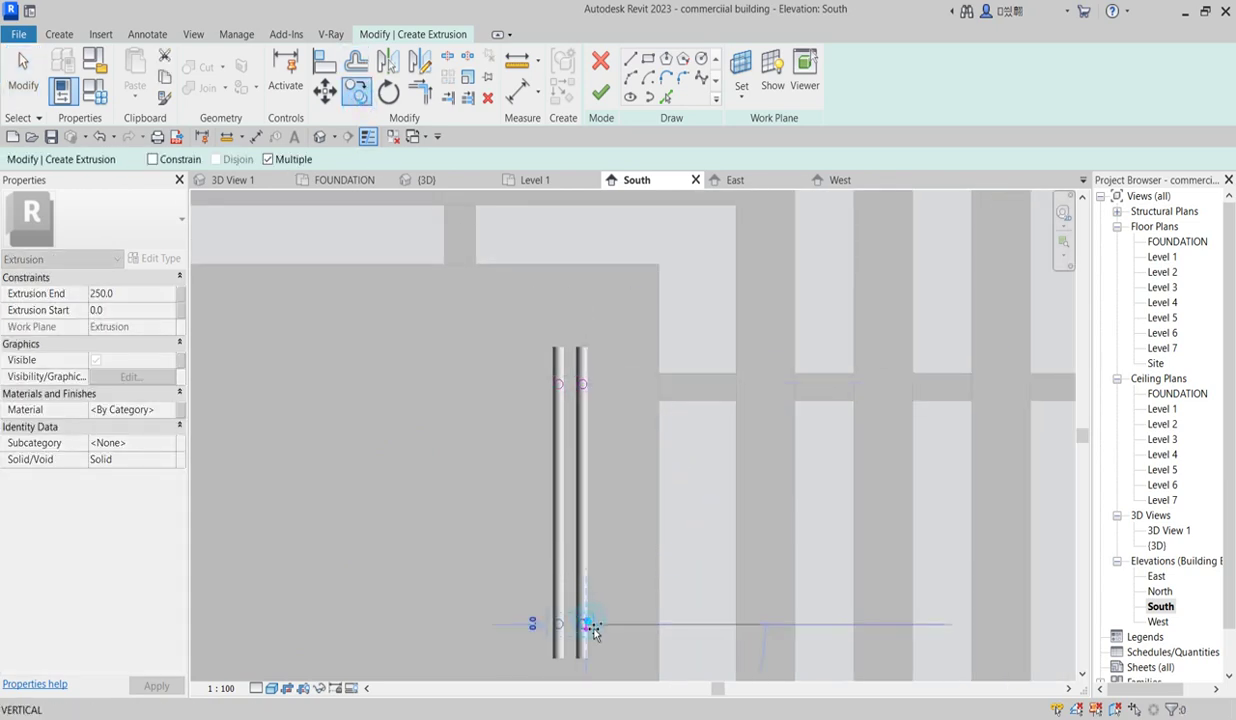
pyautogui.click(600, 93)
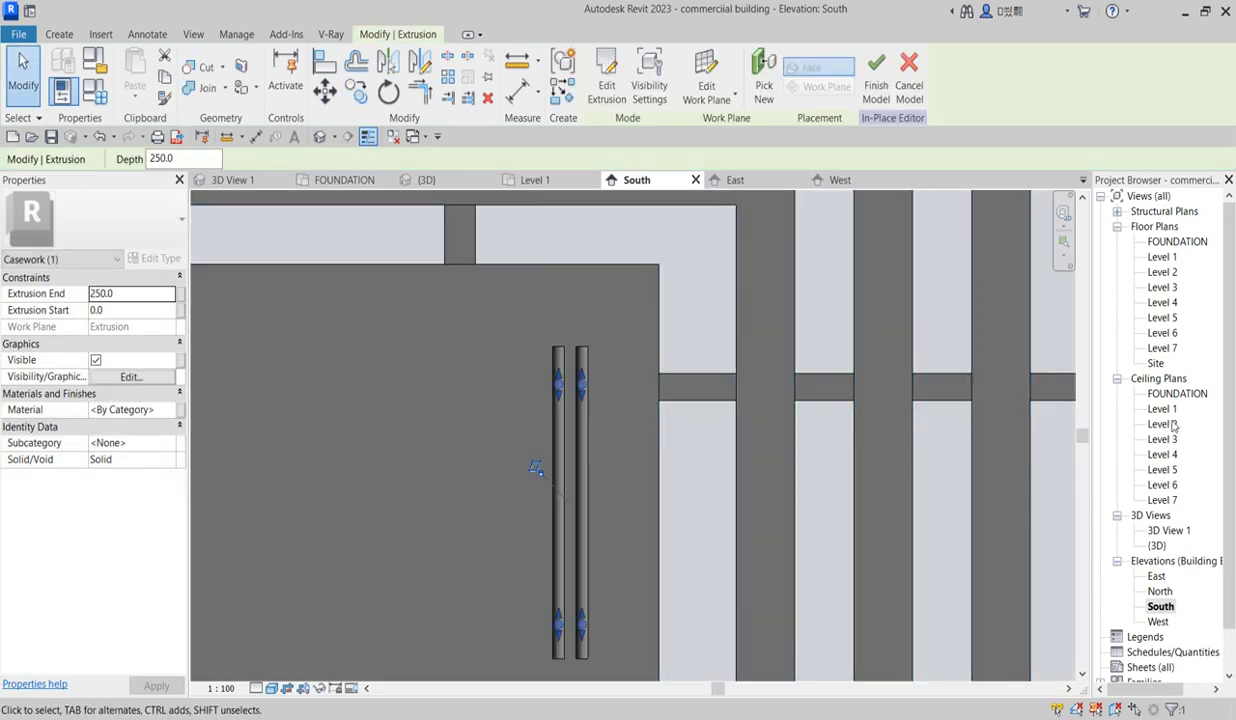
# - In the default 3D view, shorten the four round handle supports to an extrusion end of about 22.6
pyautogui.doubleClick(1158, 546)
pyautogui.scroll(6, 611, 490)
pyautogui.moveTo(613, 489); pyautogui.dragTo(699, 467)
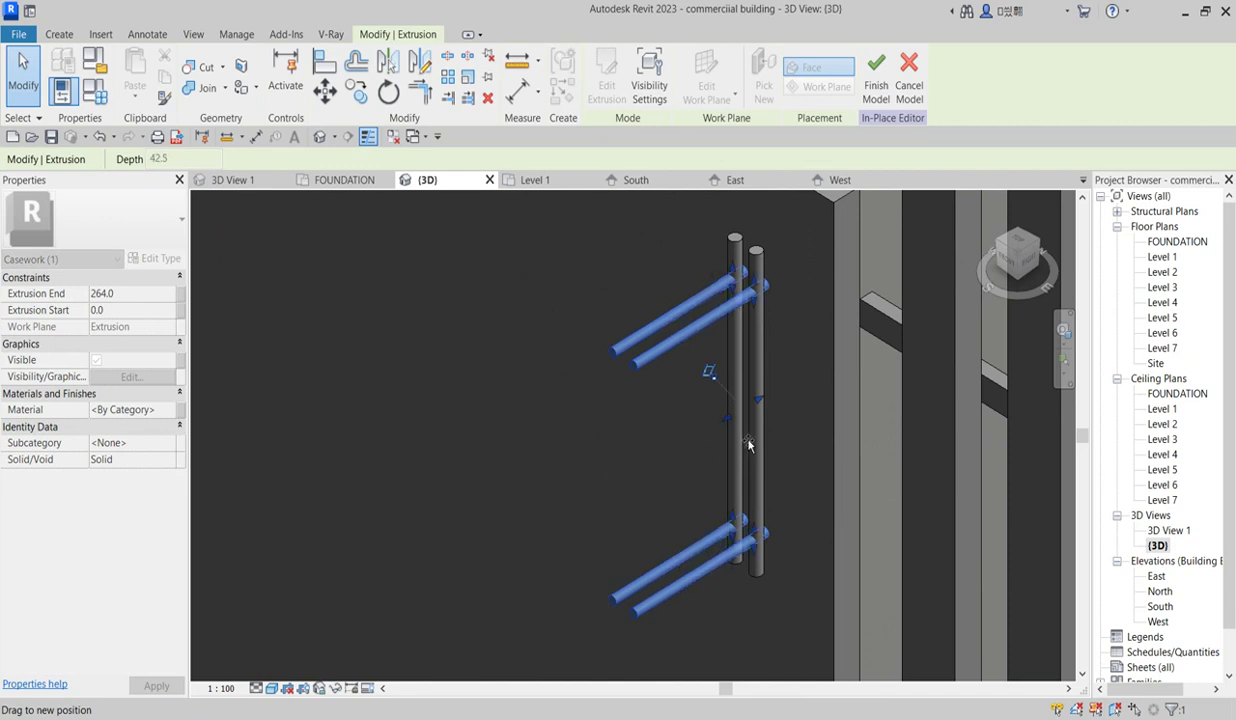
pyautogui.moveTo(750, 444); pyautogui.dragTo(680, 435)
pyautogui.scroll(5, 716, 420)
pyautogui.scroll(-4, 667, 455)
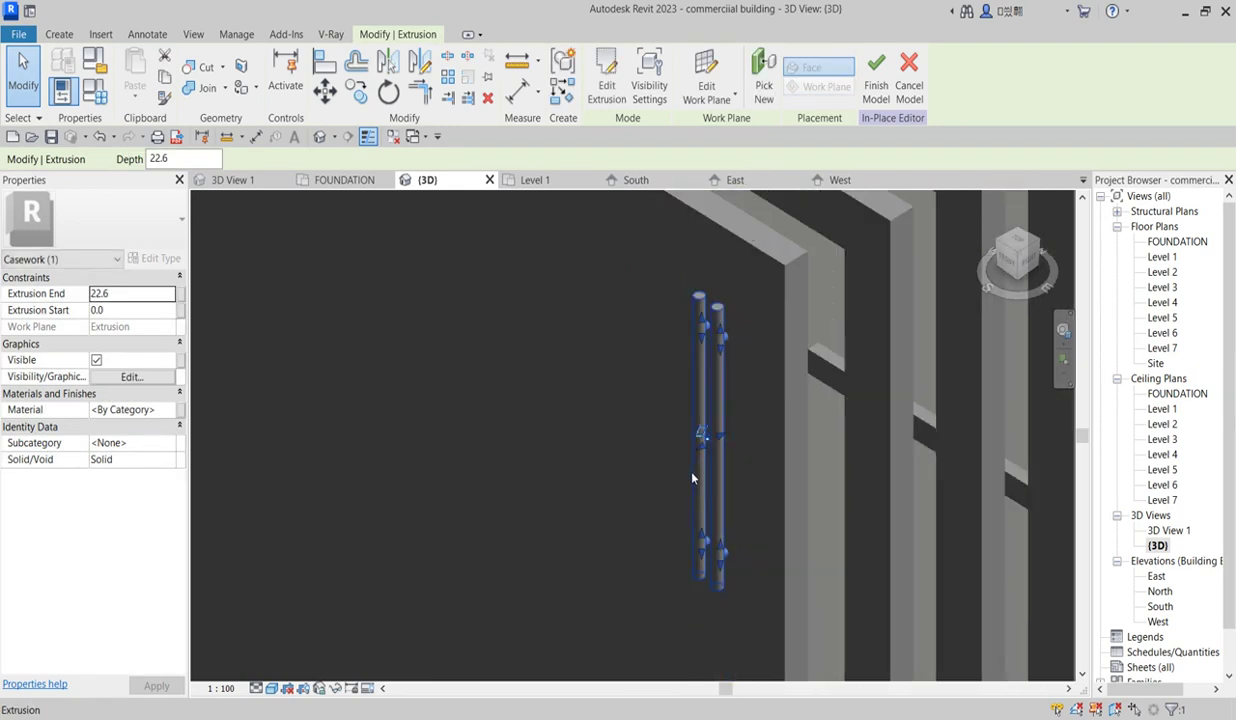
# - In the Level 1 floor plan, shorten the handle supports further to an extrusion end of about 17.1
pyautogui.doubleClick(1168, 257)
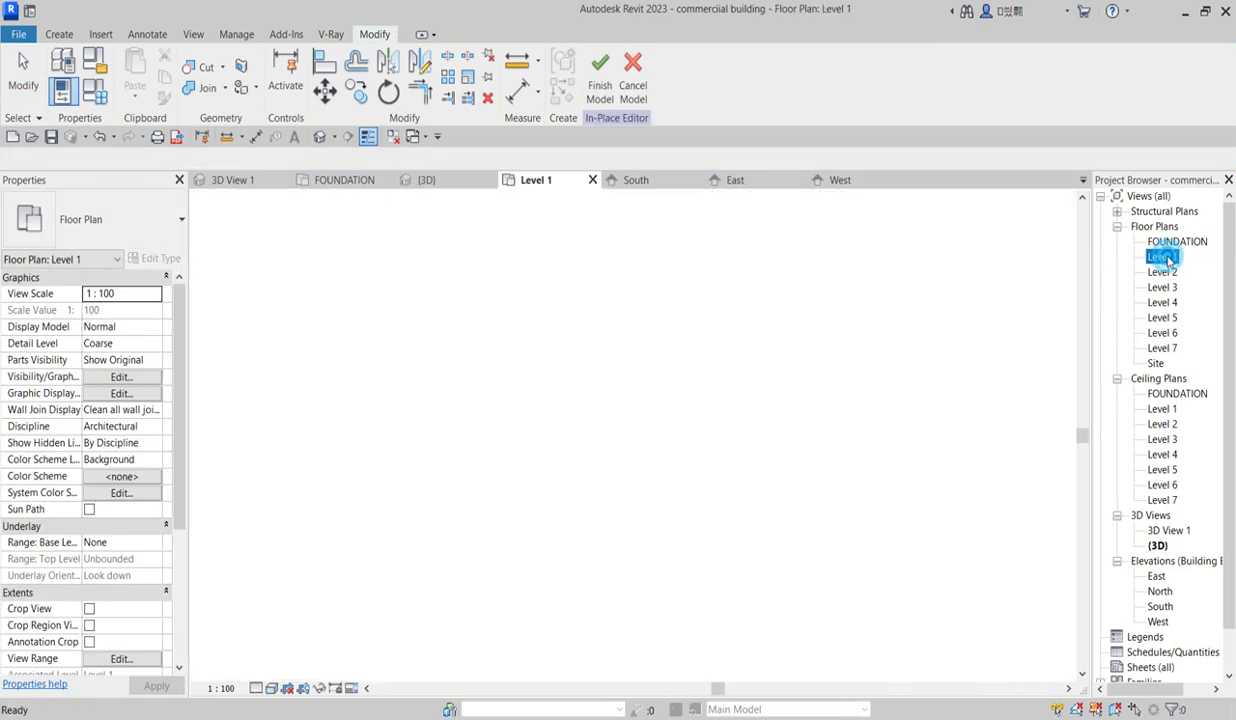
pyautogui.scroll(5, 552, 485)
pyautogui.scroll(3, 520, 497)
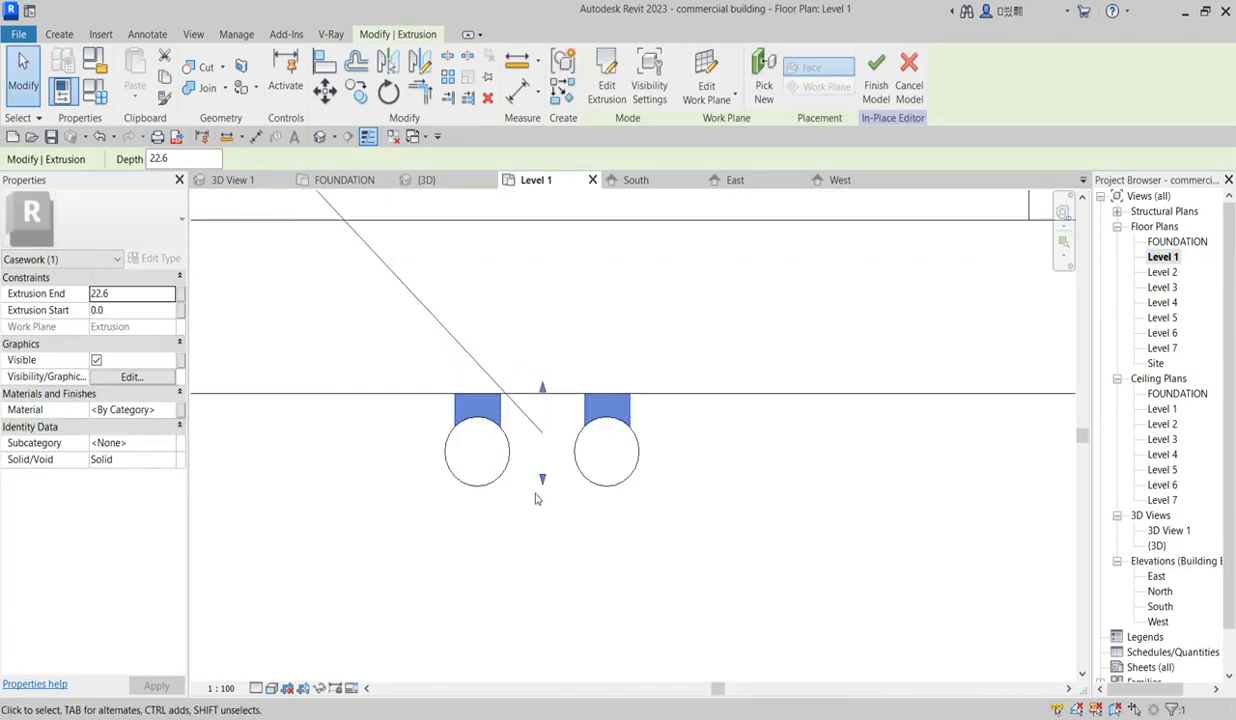
pyautogui.moveTo(543, 481); pyautogui.dragTo(552, 463)
pyautogui.scroll(-4, 545, 484)
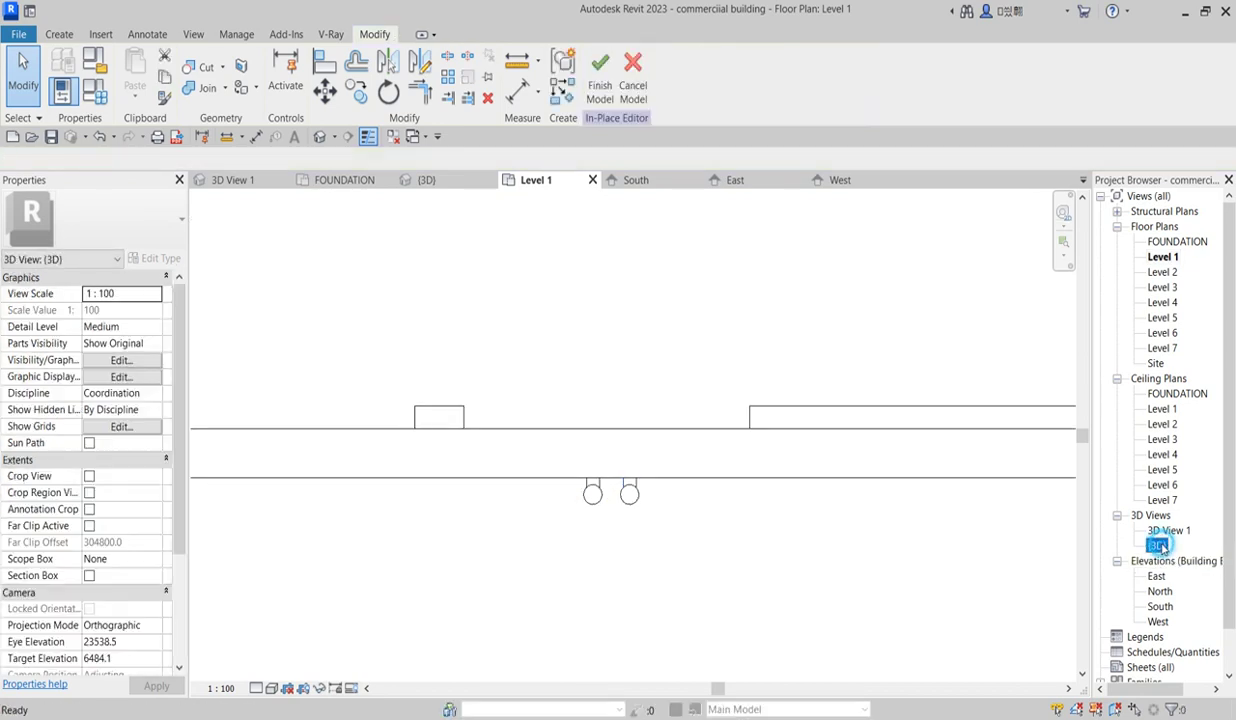
# - In the default 3D view, set the gate panel's extrusion end to 25
pyautogui.doubleClick(1157, 545)
pyautogui.scroll(3, 698, 549)
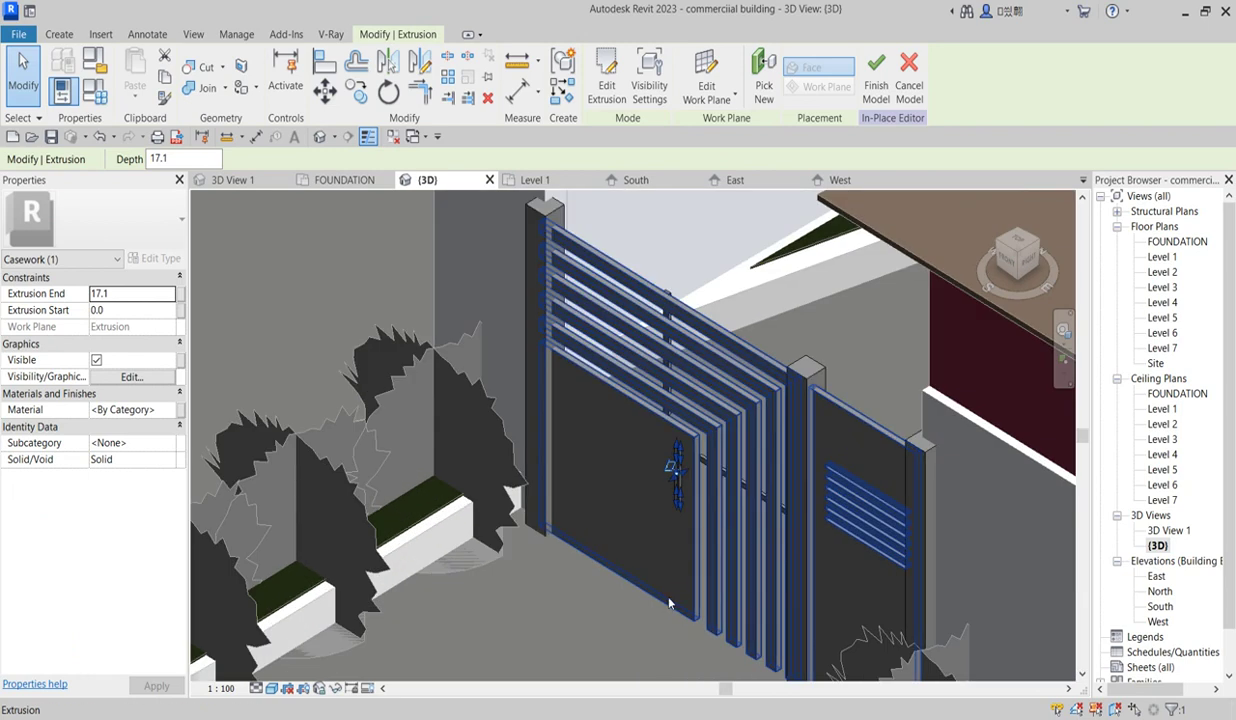
pyautogui.scroll(3, 668, 599)
pyautogui.click(730, 520)
pyautogui.scroll(-5, 688, 534)
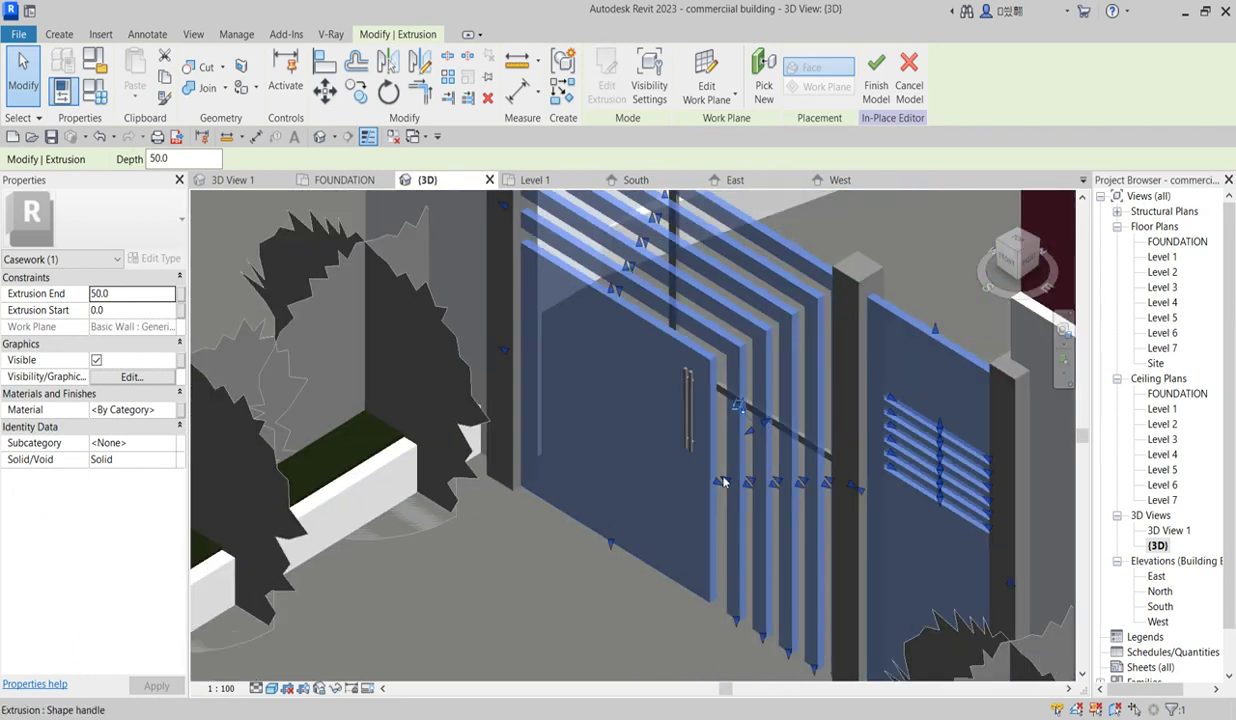
pyautogui.scroll(5, 726, 425)
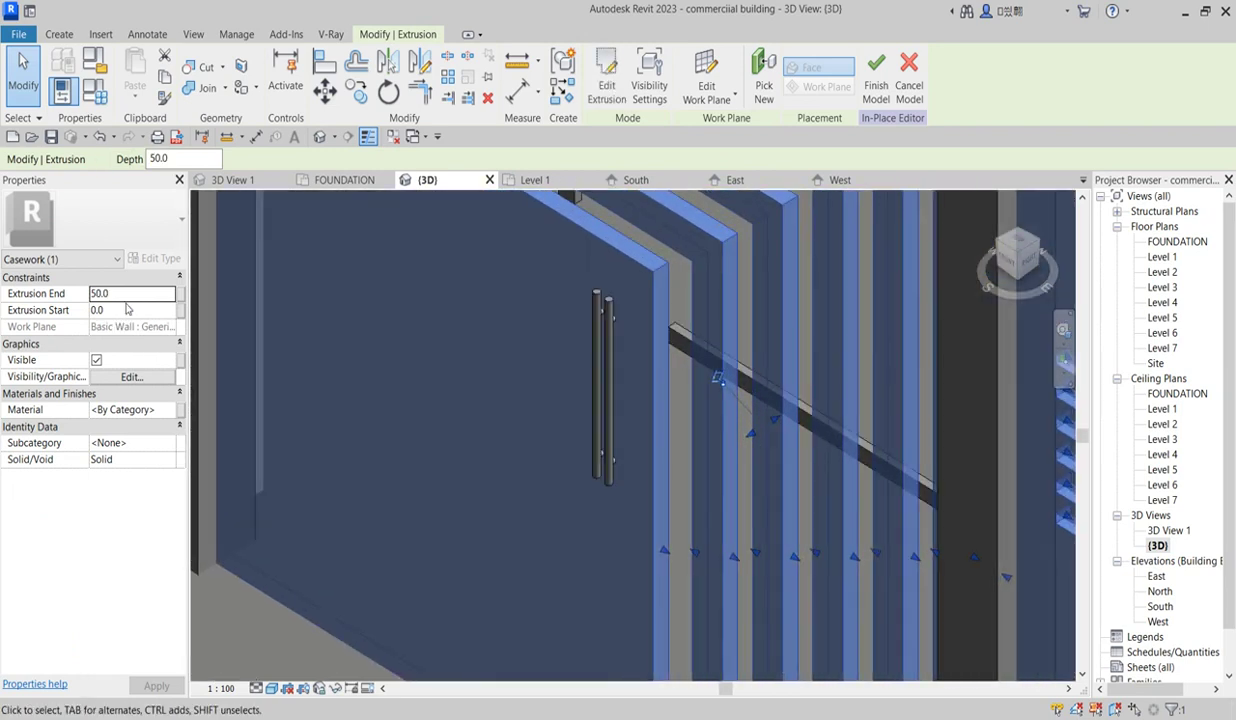
pyautogui.click(133, 295)
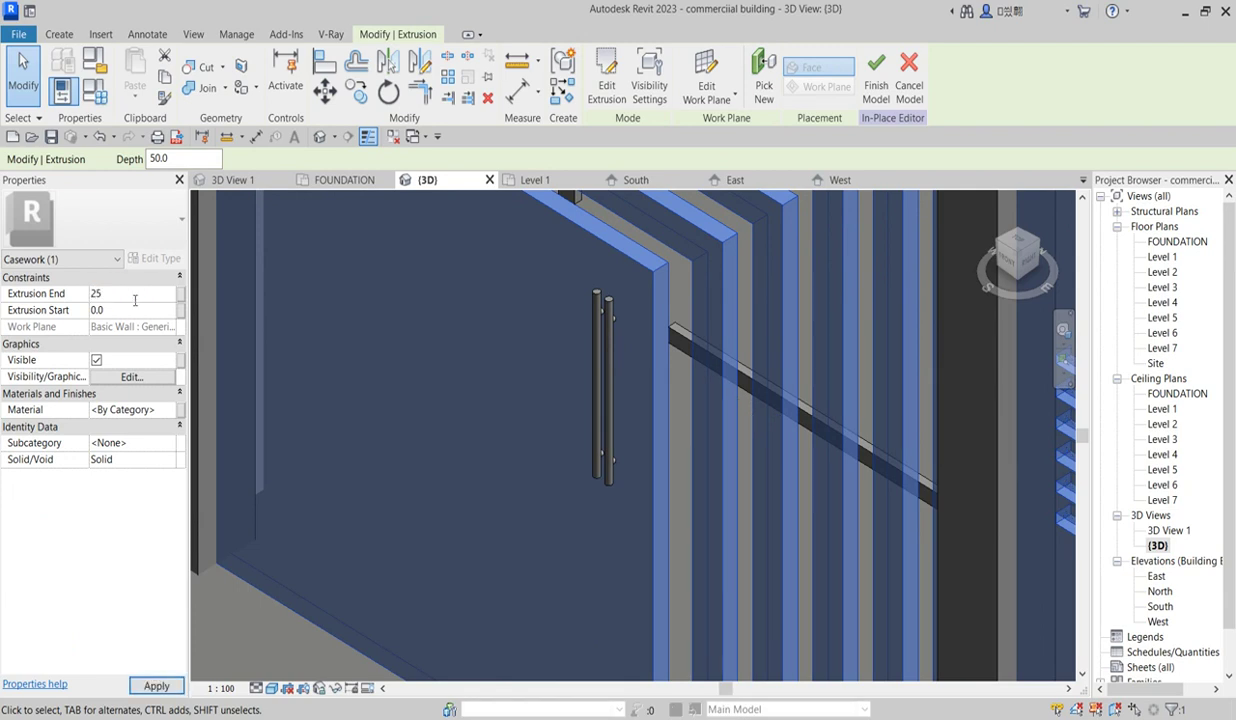
pyautogui.scroll(-2, 384, 428)
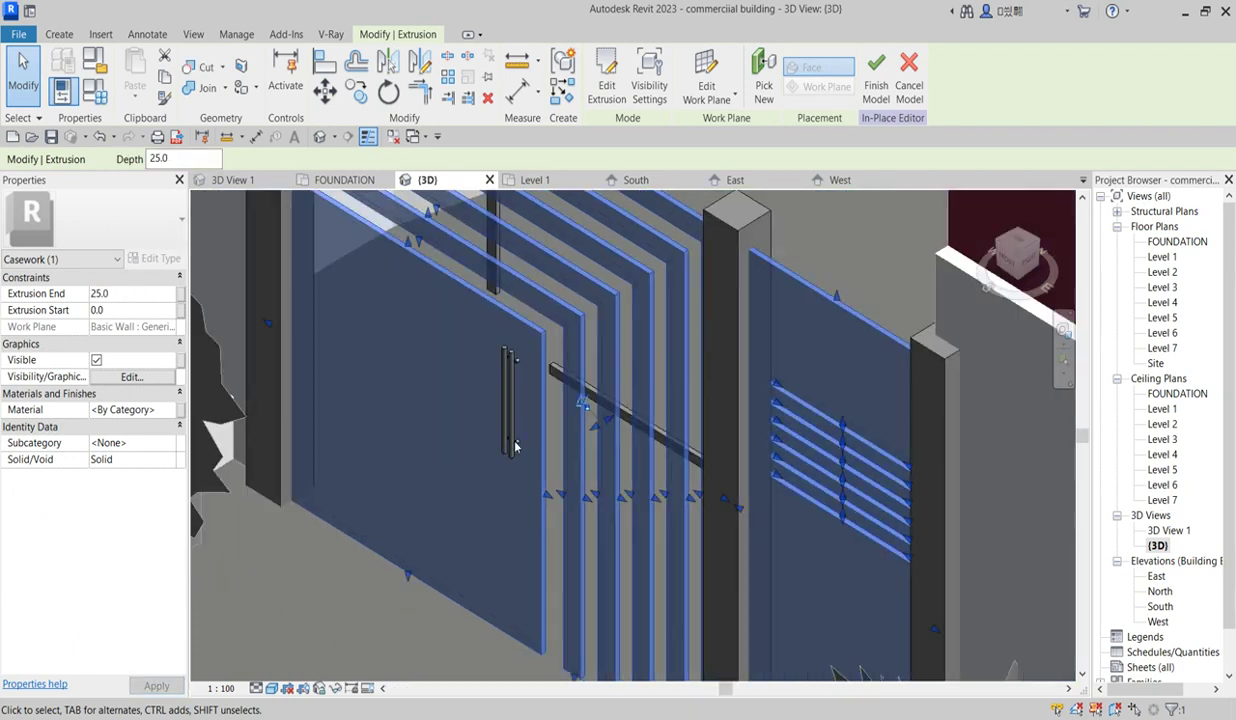
pyautogui.scroll(1, 511, 448)
pyautogui.scroll(3, 497, 380)
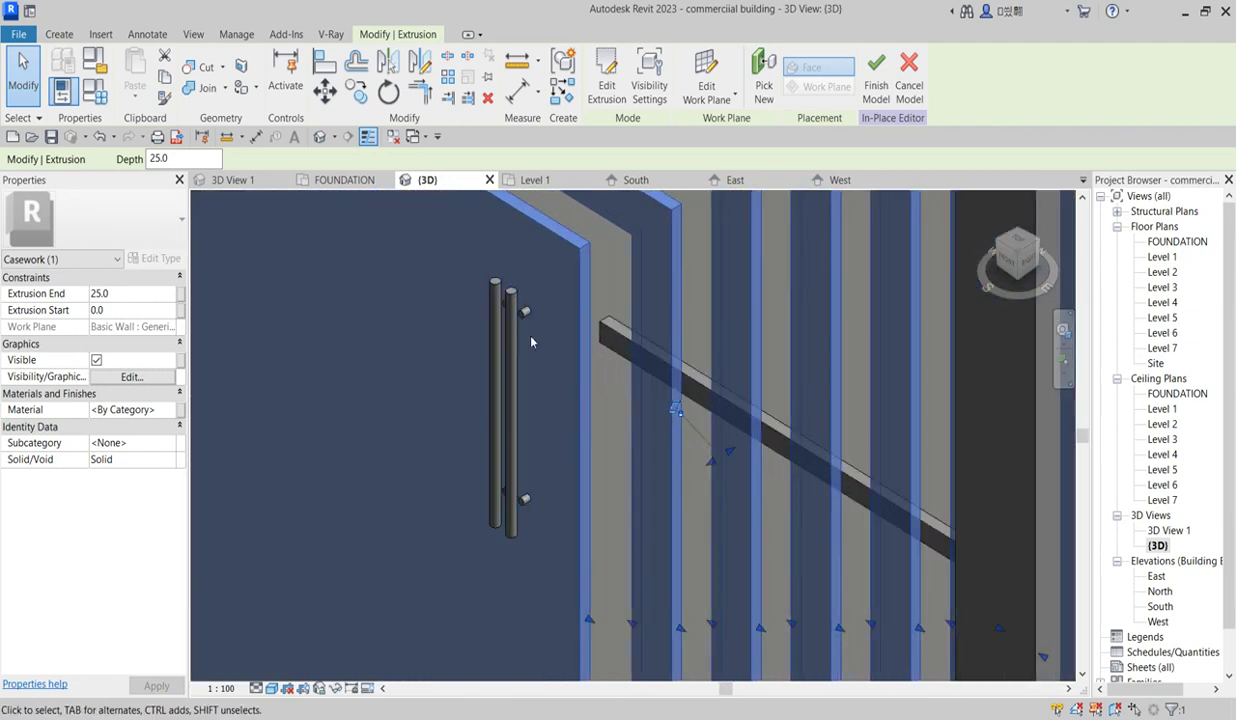
# - In the Level 1 floor plan, edit the vertical bars' extrusion sketch, moving both circles up against the support ends, and finish the sketch
pyautogui.click(515, 358)
pyautogui.scroll(2, 528, 353)
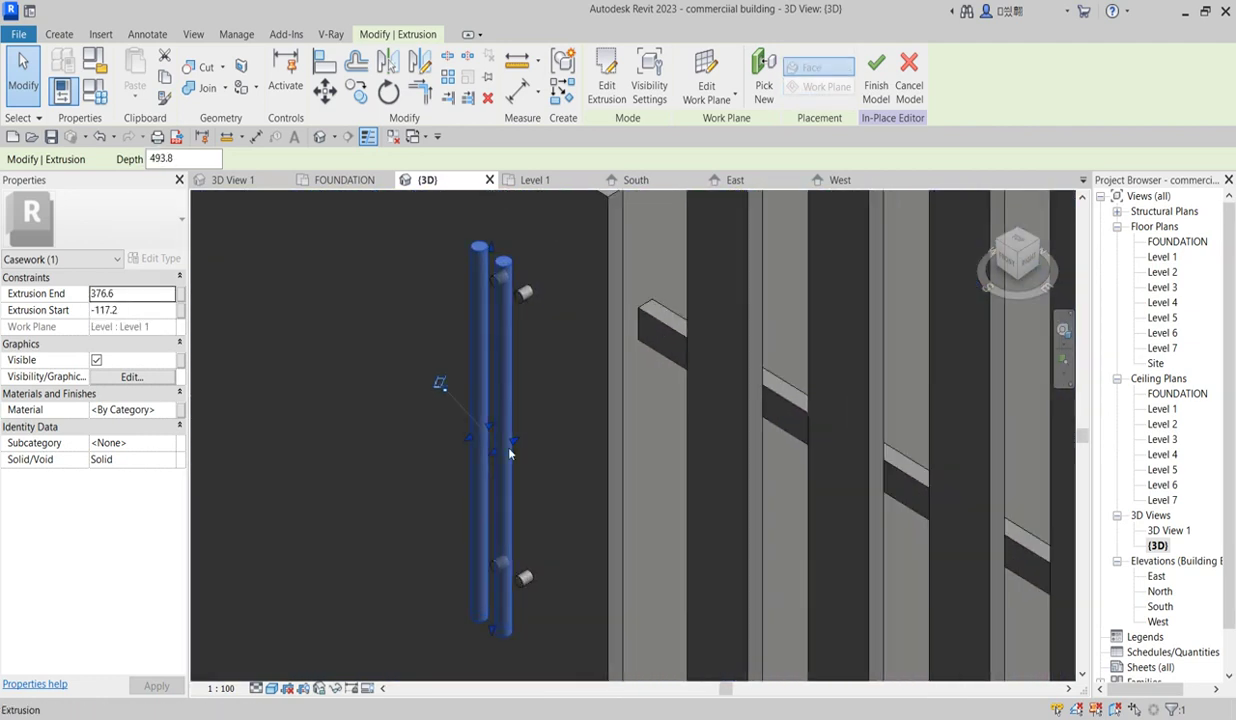
pyautogui.scroll(3, 513, 452)
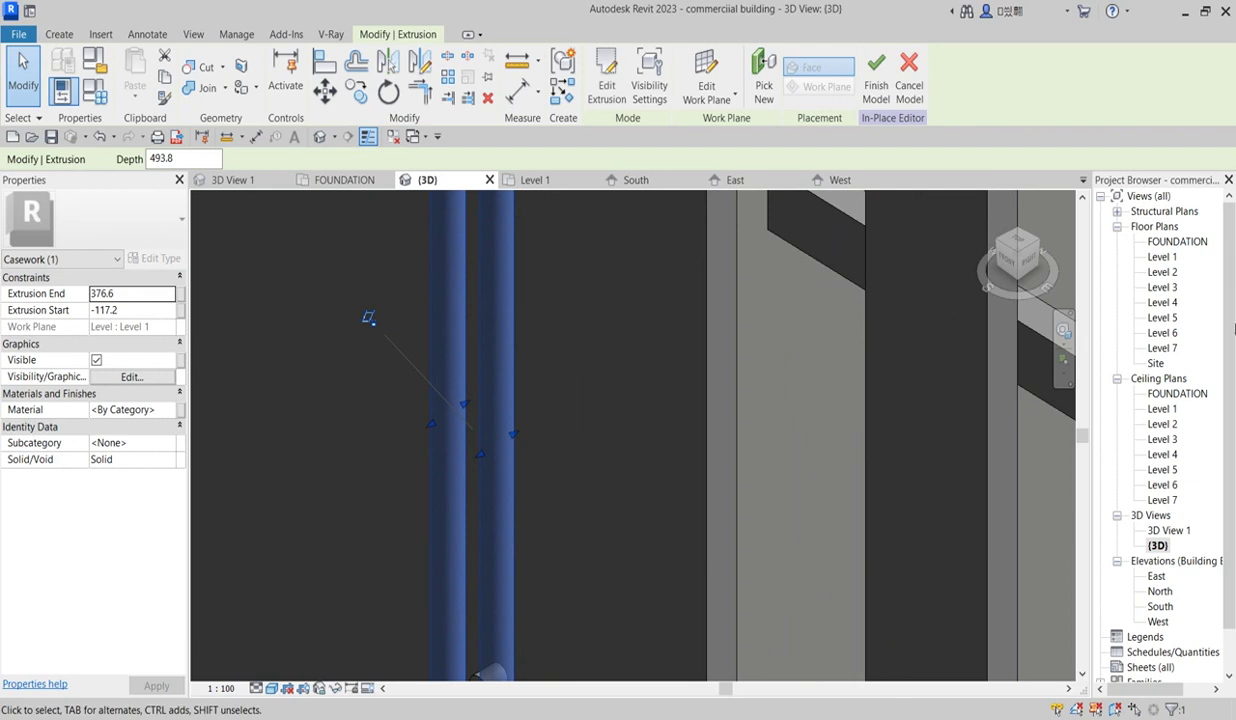
pyautogui.doubleClick(1165, 258)
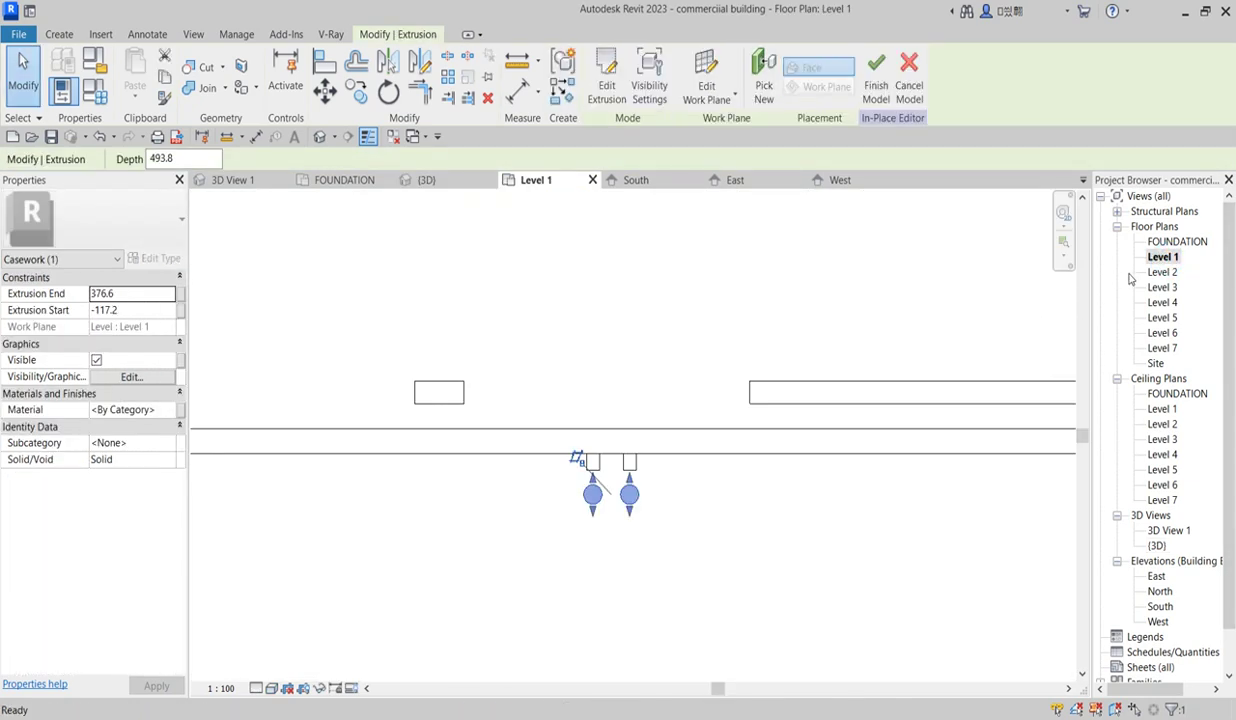
pyautogui.scroll(2, 626, 527)
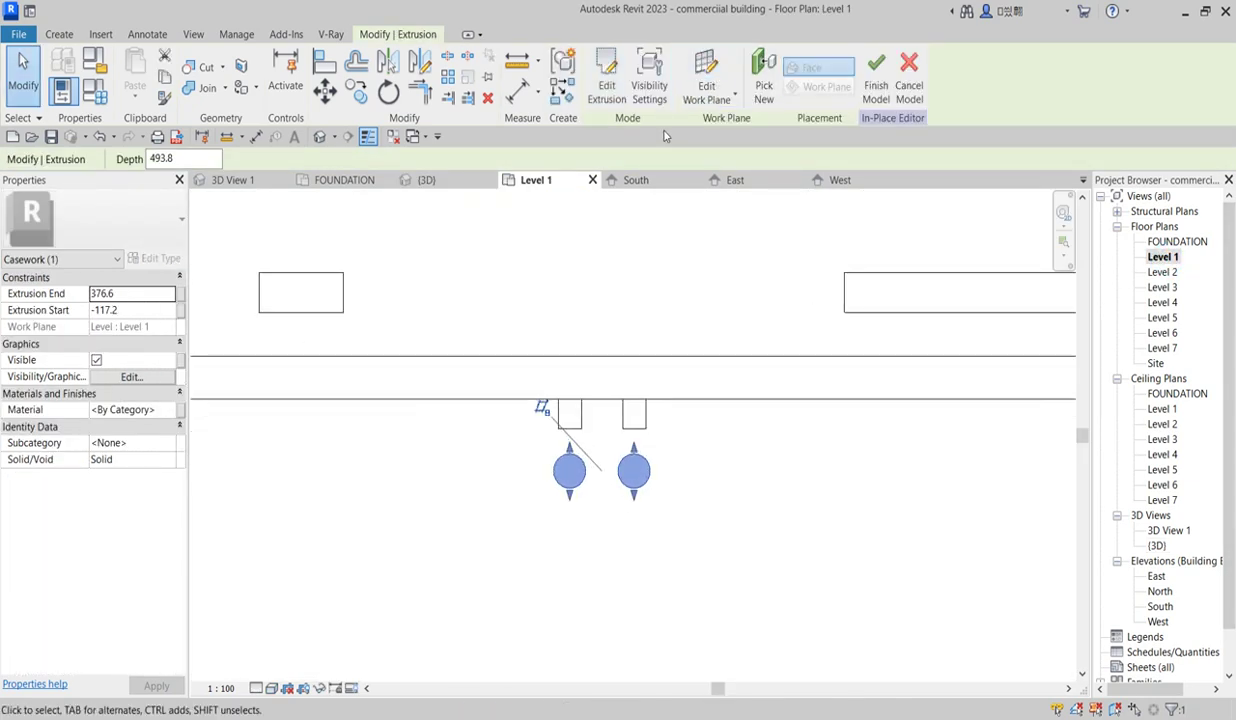
pyautogui.click(607, 85)
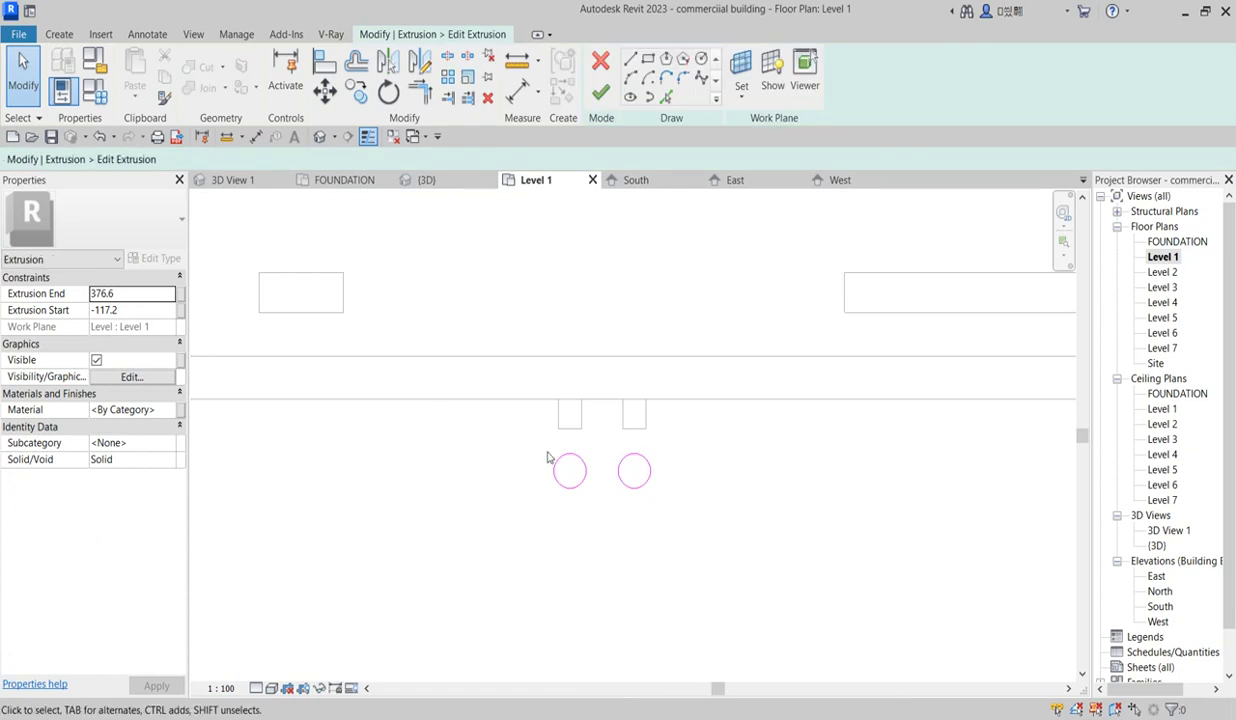
pyautogui.moveTo(524, 441); pyautogui.dragTo(667, 541)
pyautogui.press('Up')
pyautogui.press('Up')
pyautogui.press('Up')
pyautogui.press('Up')
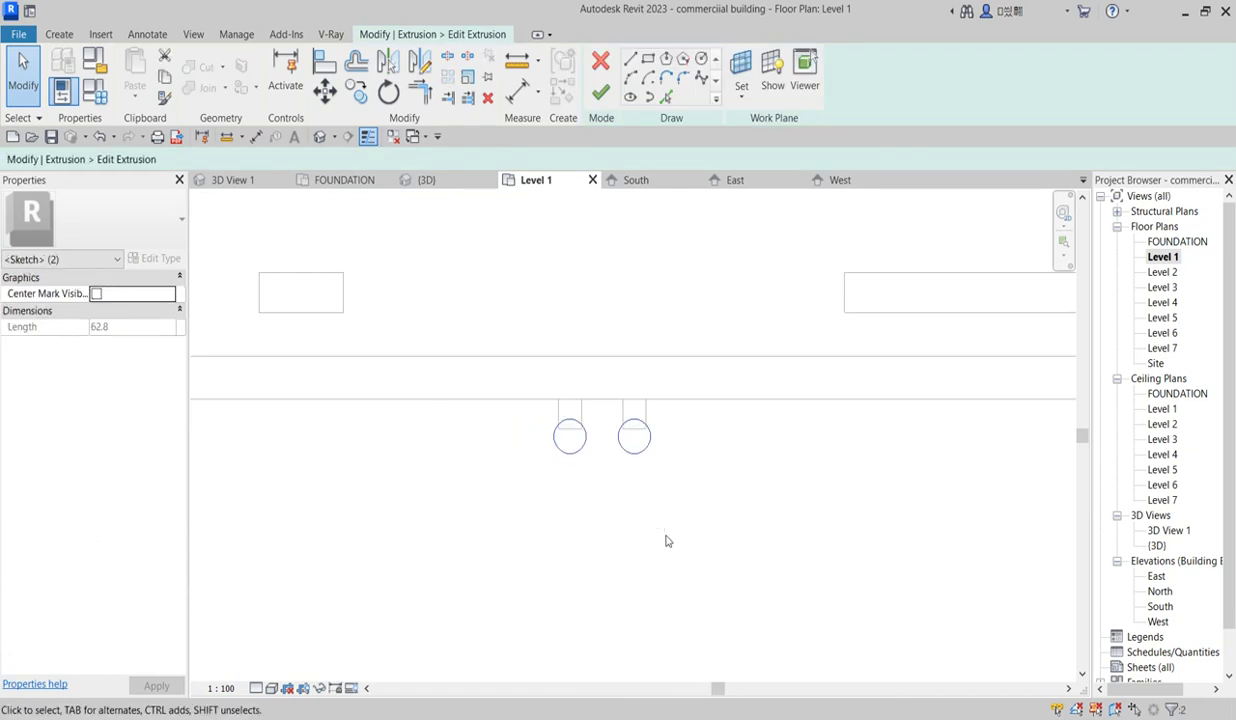
pyautogui.click(600, 92)
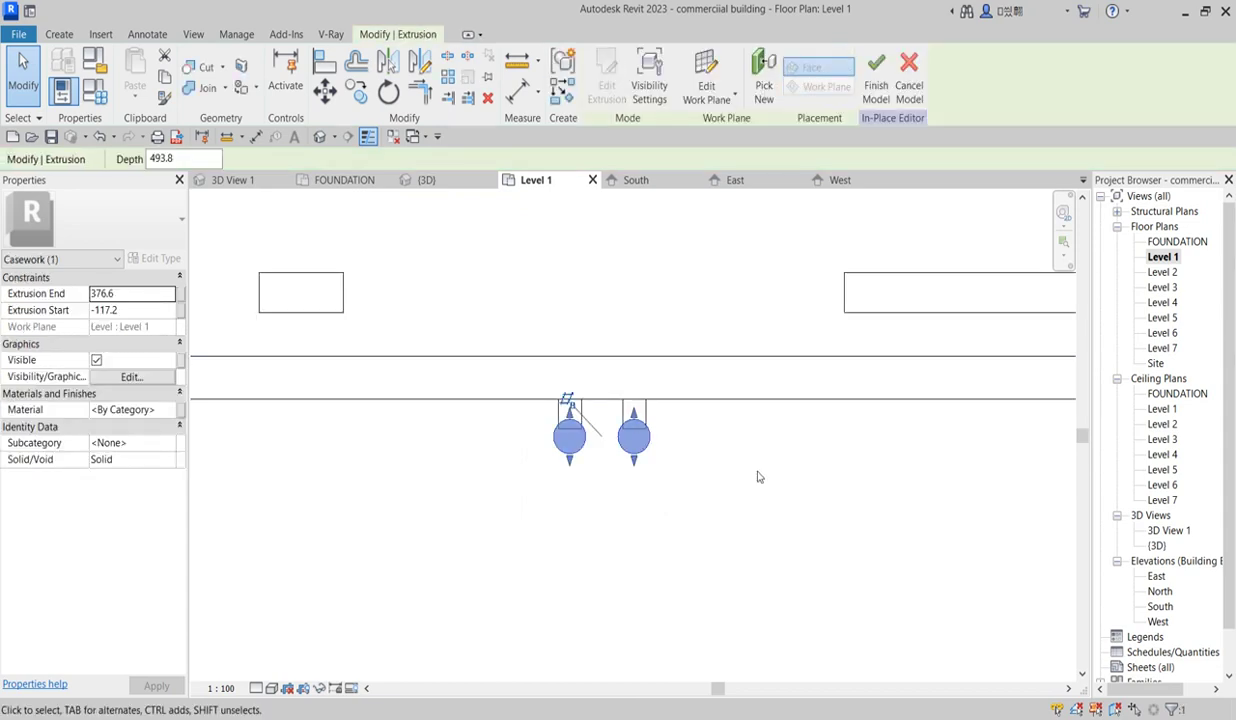
pyautogui.click(825, 497)
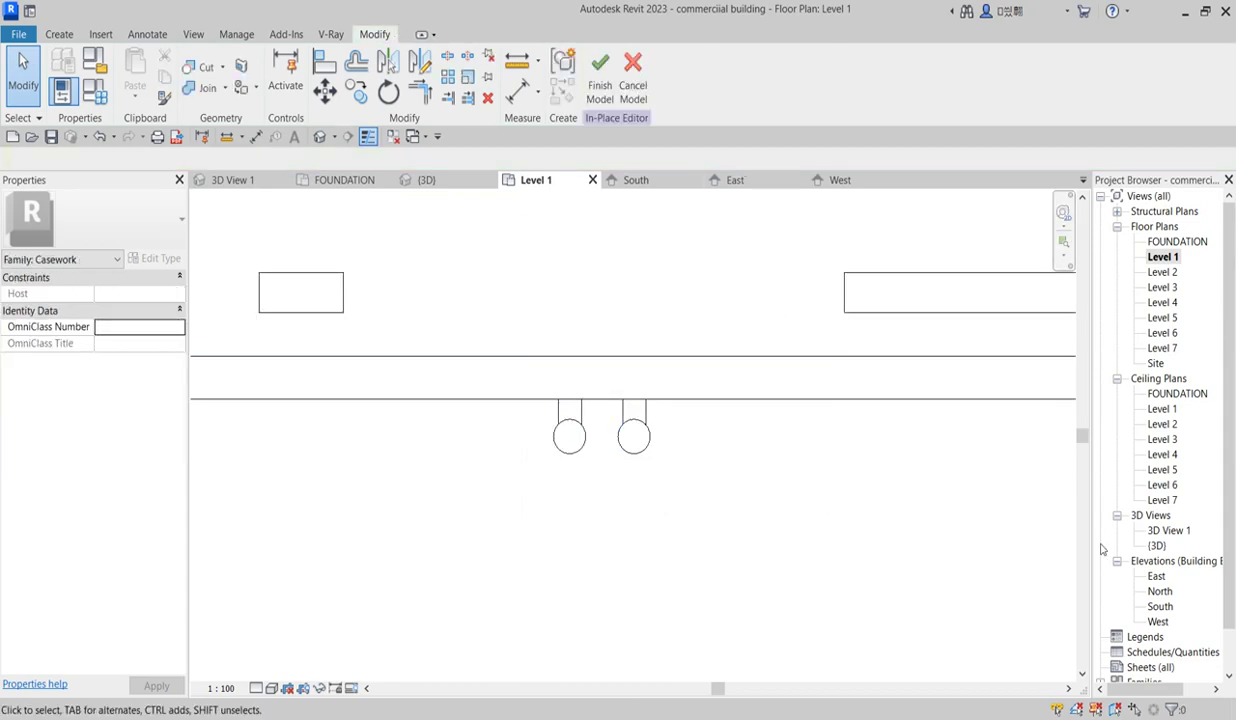
# - Select the complete handle, bars and supports, in the default 3D view and copy it horizontally onto the narrow gate leaf in the South elevation
pyautogui.doubleClick(1157, 546)
pyautogui.scroll(-3, 555, 425)
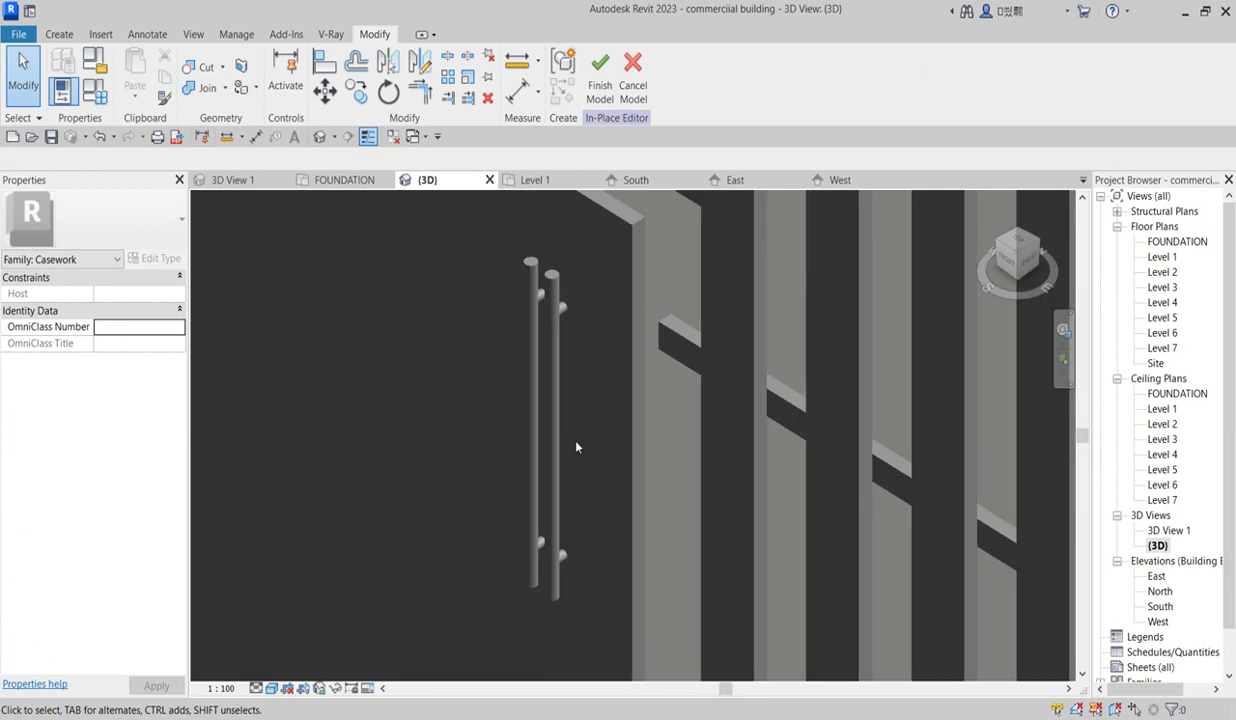
pyautogui.scroll(-5, 576, 458)
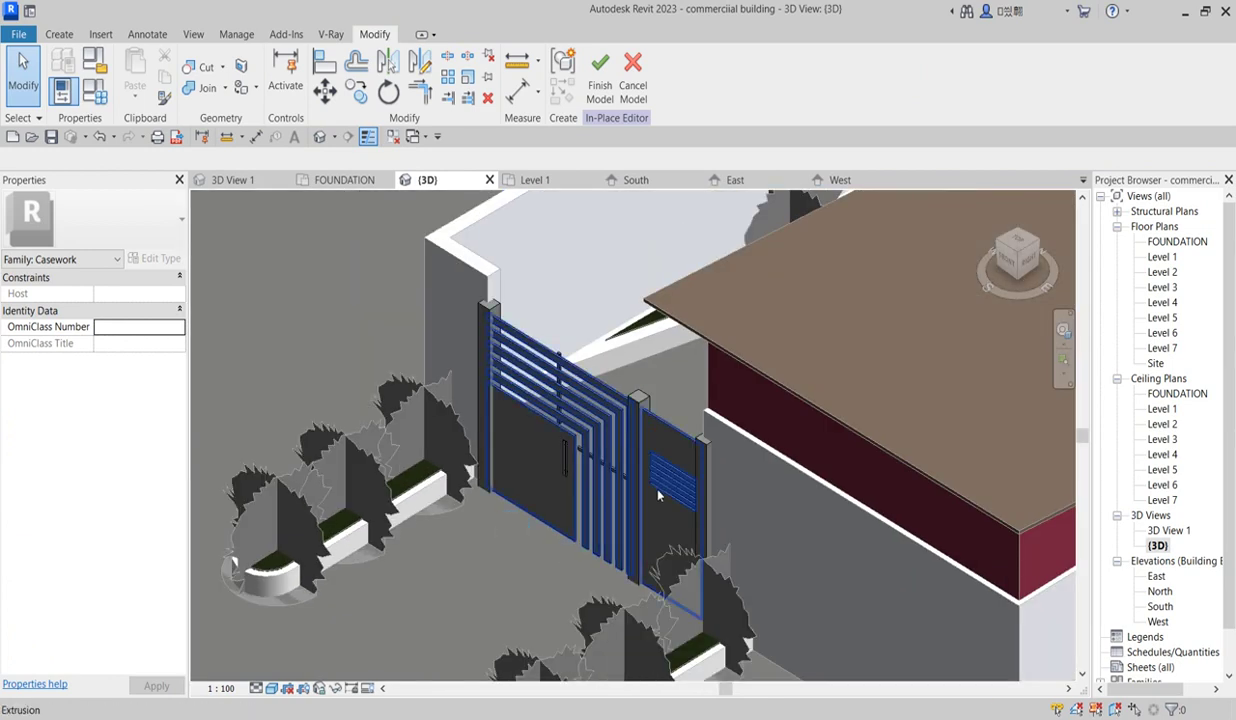
pyautogui.scroll(4, 634, 472)
pyautogui.scroll(3, 497, 414)
pyautogui.moveTo(450, 362); pyautogui.dragTo(520, 485)
pyautogui.moveTo(534, 533); pyautogui.dragTo(537, 532)
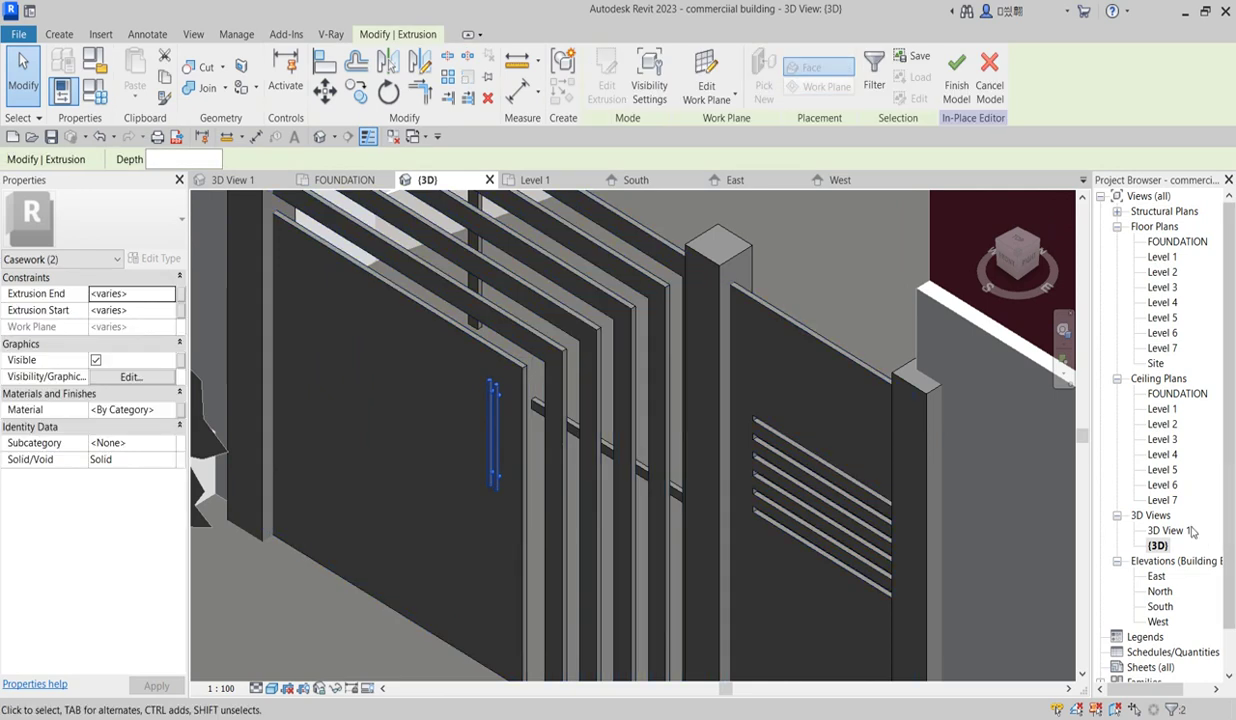
pyautogui.doubleClick(1158, 606)
pyautogui.scroll(-3, 407, 222)
pyautogui.click(356, 91)
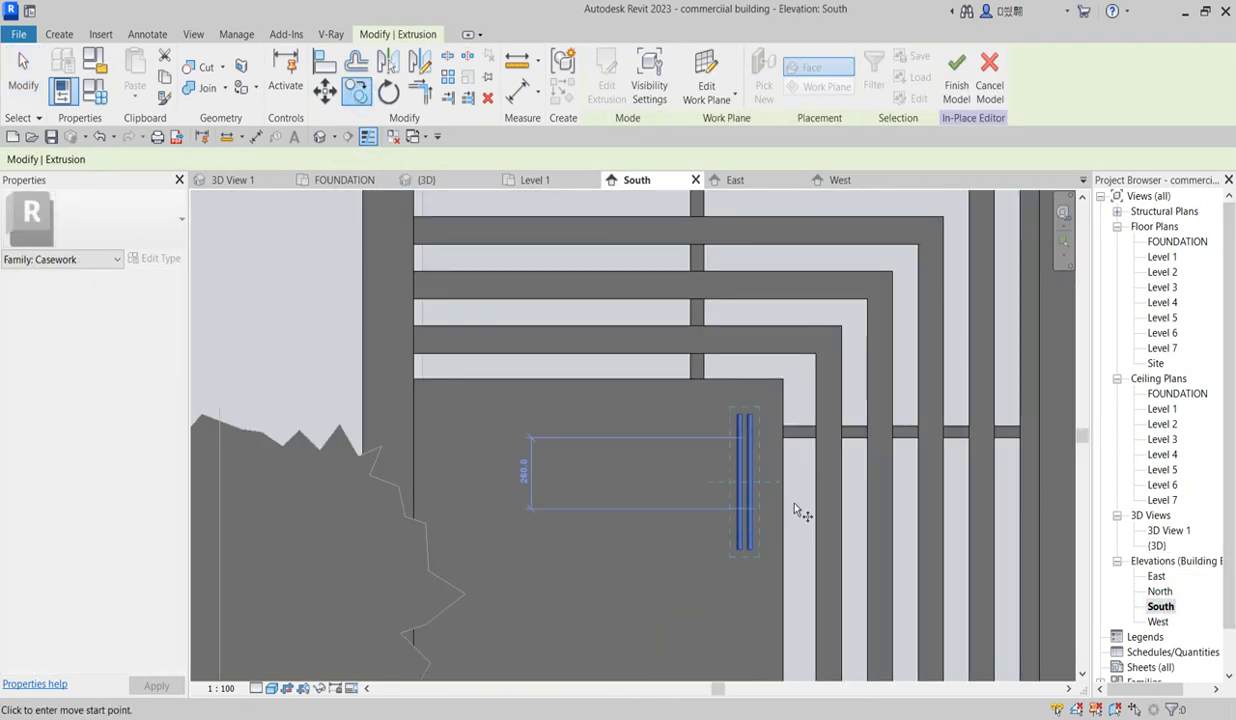
pyautogui.click(747, 419)
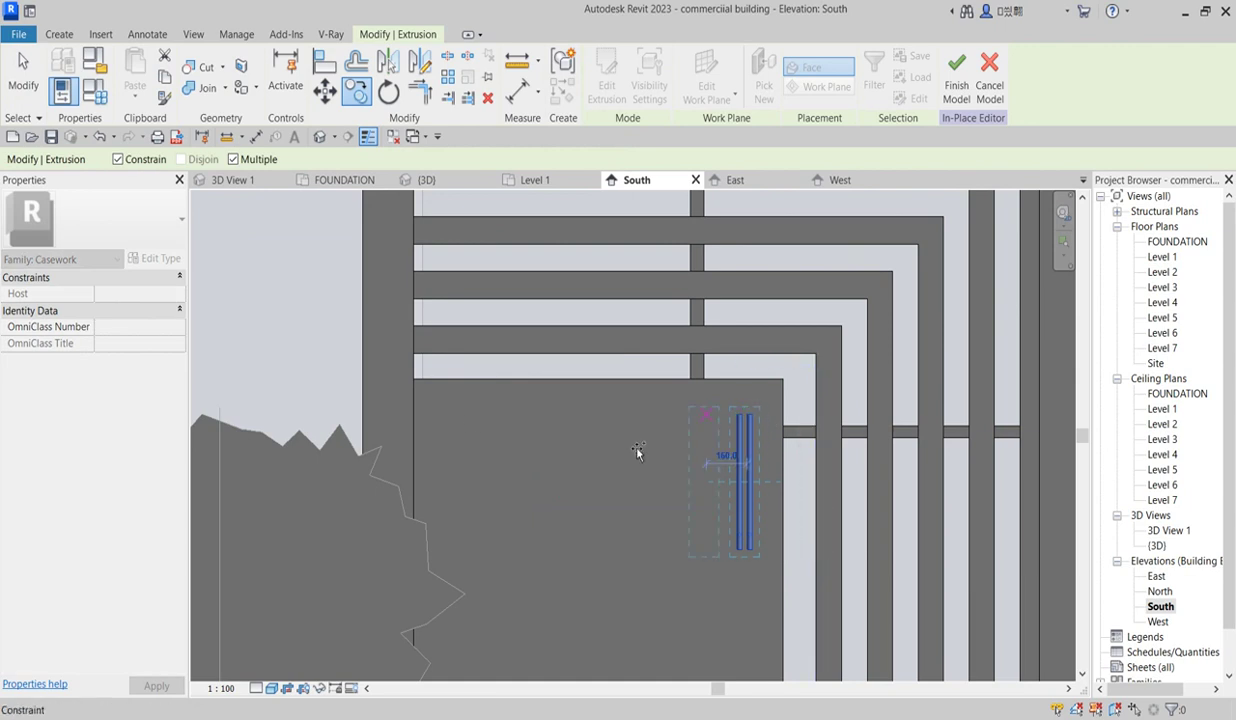
pyautogui.scroll(-2, 640, 450)
pyautogui.scroll(1, 883, 455)
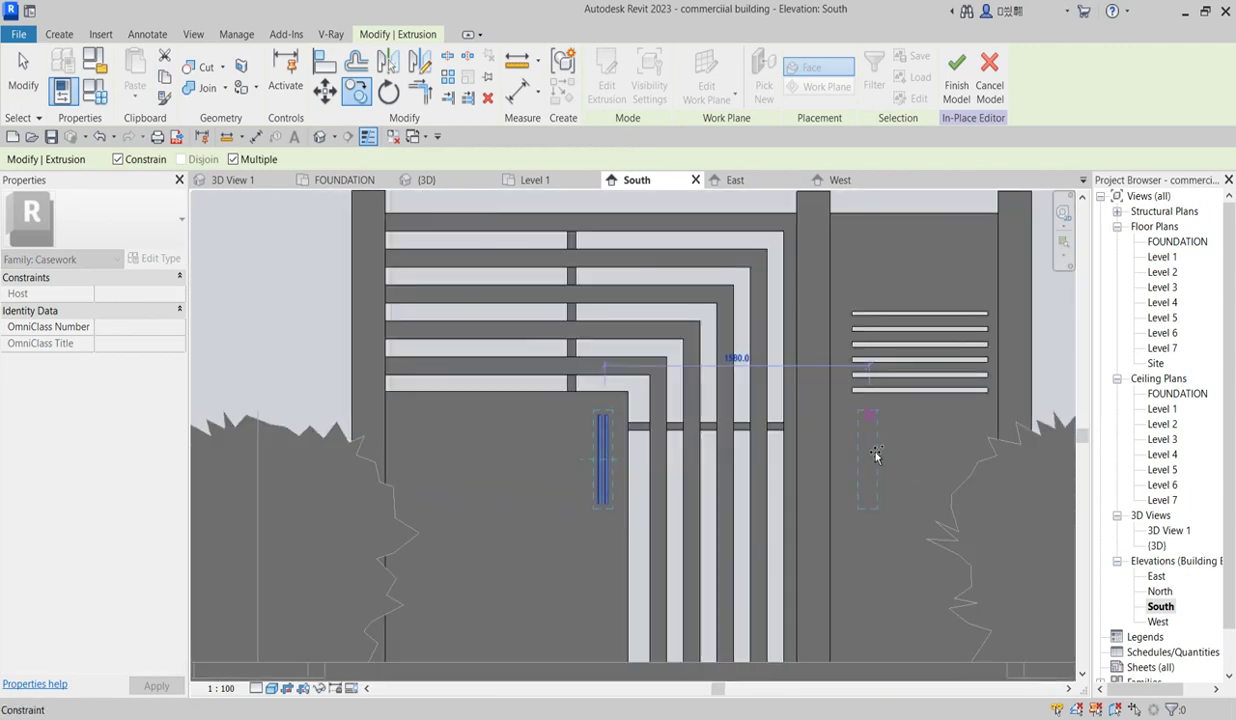
pyautogui.click(873, 451)
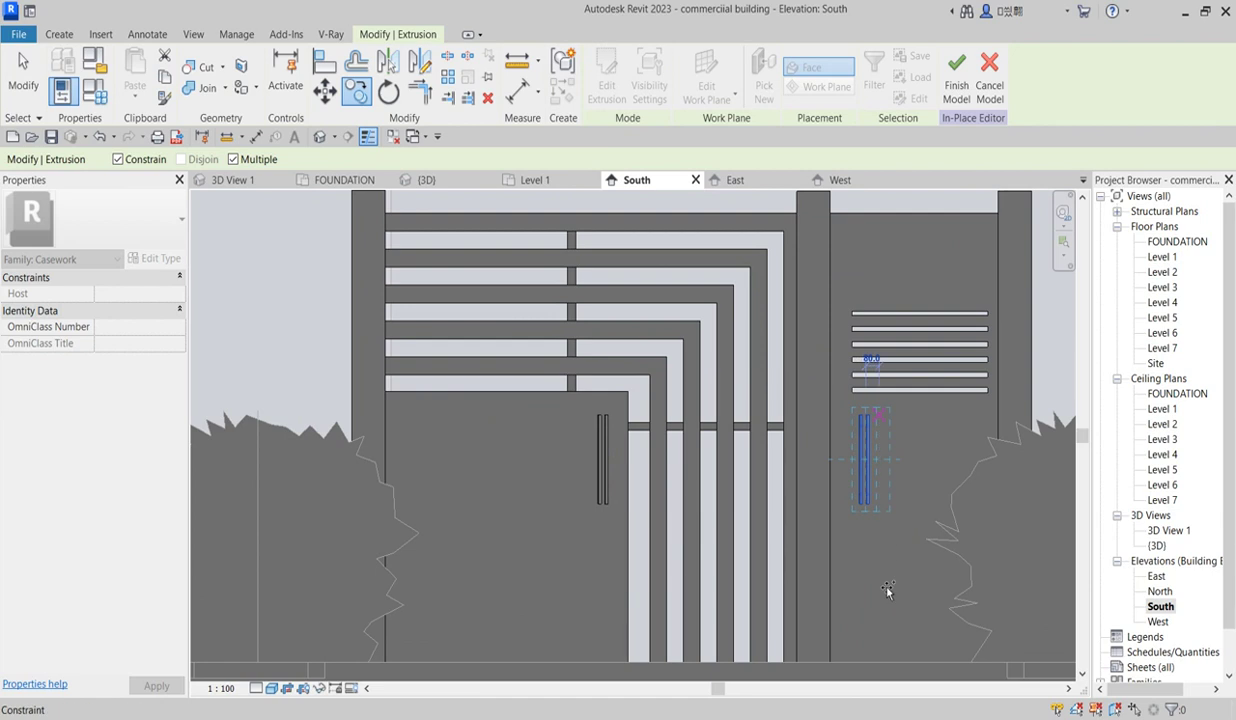
pyautogui.press('Escape')
pyautogui.scroll(2, 850, 480)
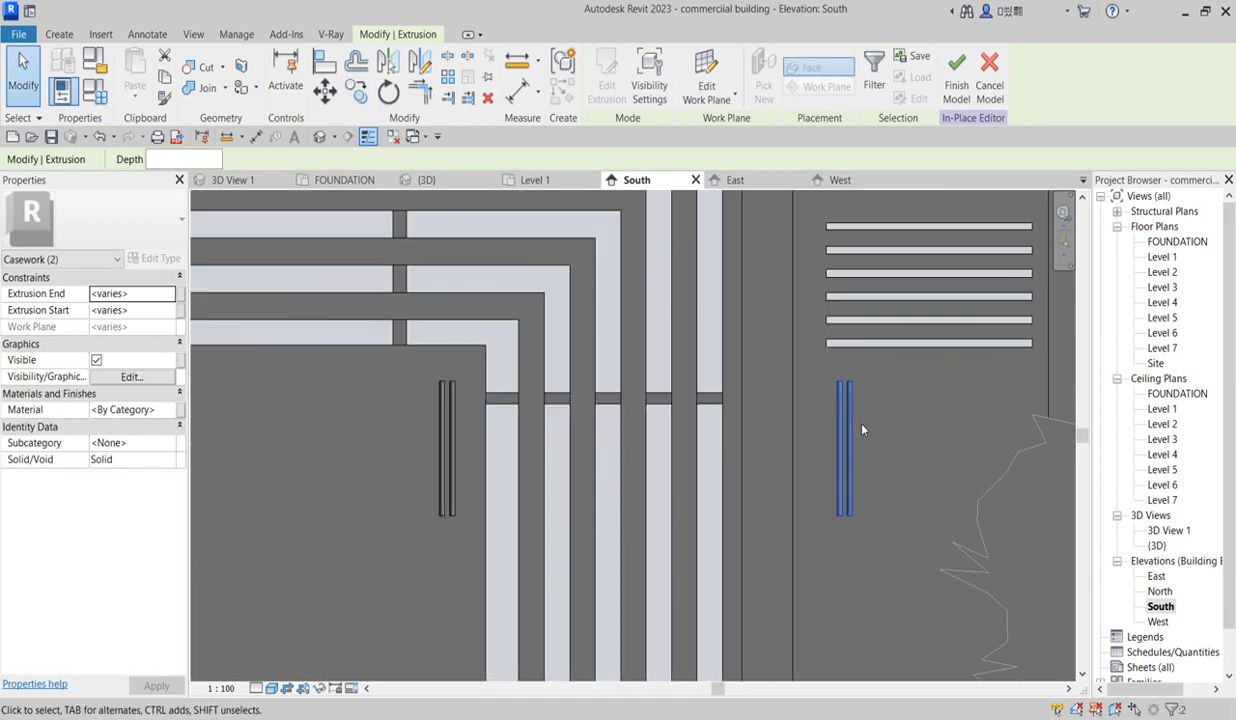
# - Assign the material ACCUSTUDIO Stainless Steel, Polished, Hector to all bars and supports of both handles
pyautogui.scroll(-4, 862, 430)
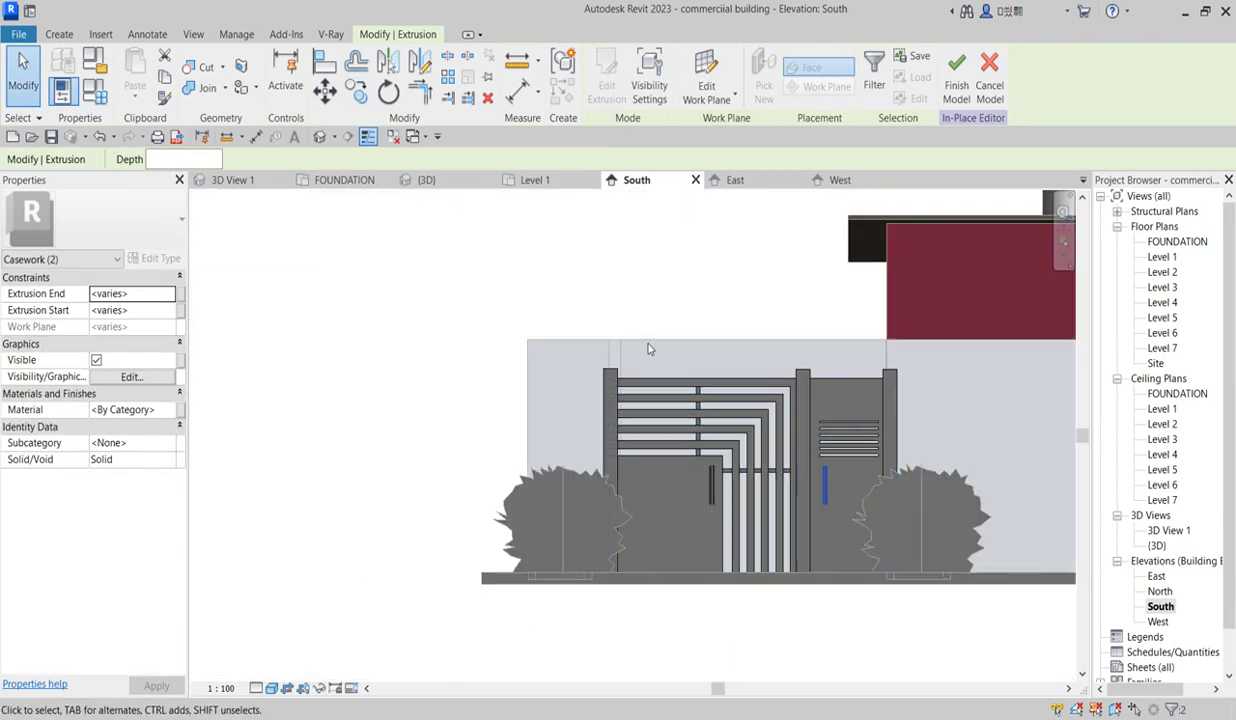
pyautogui.click(576, 406)
pyautogui.moveTo(857, 542); pyautogui.dragTo(858, 544)
pyautogui.click(171, 412)
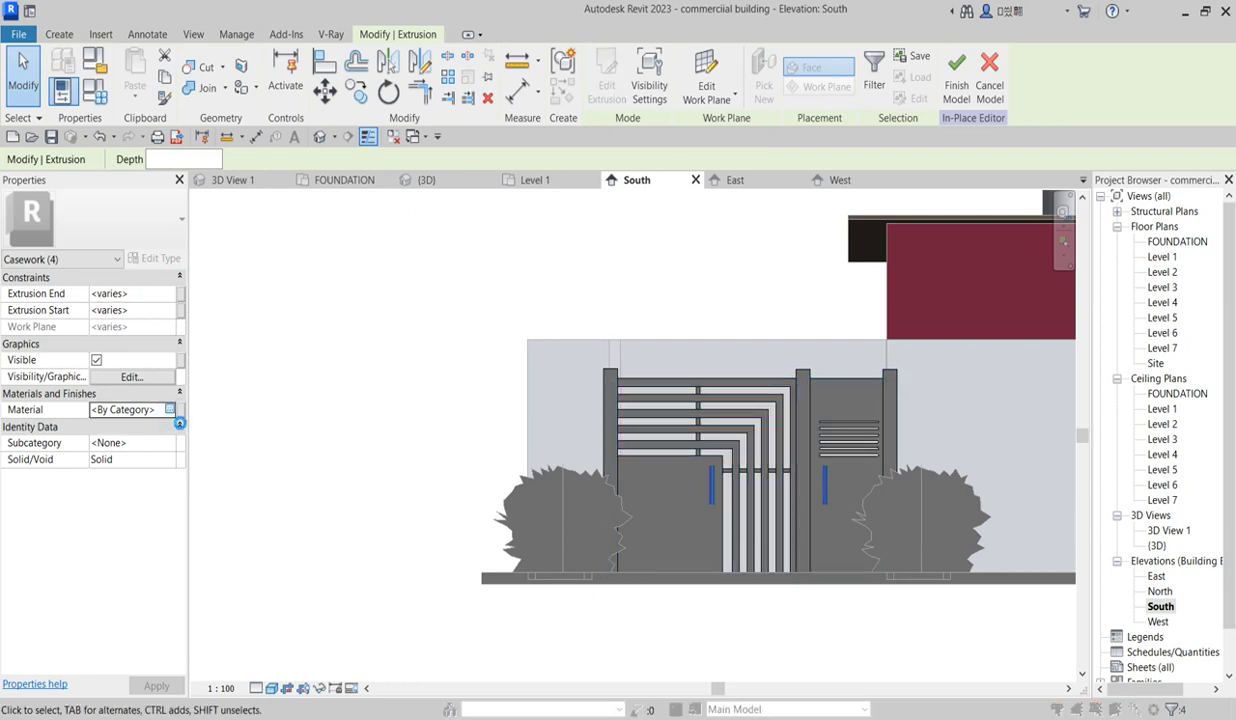
pyautogui.click(171, 414)
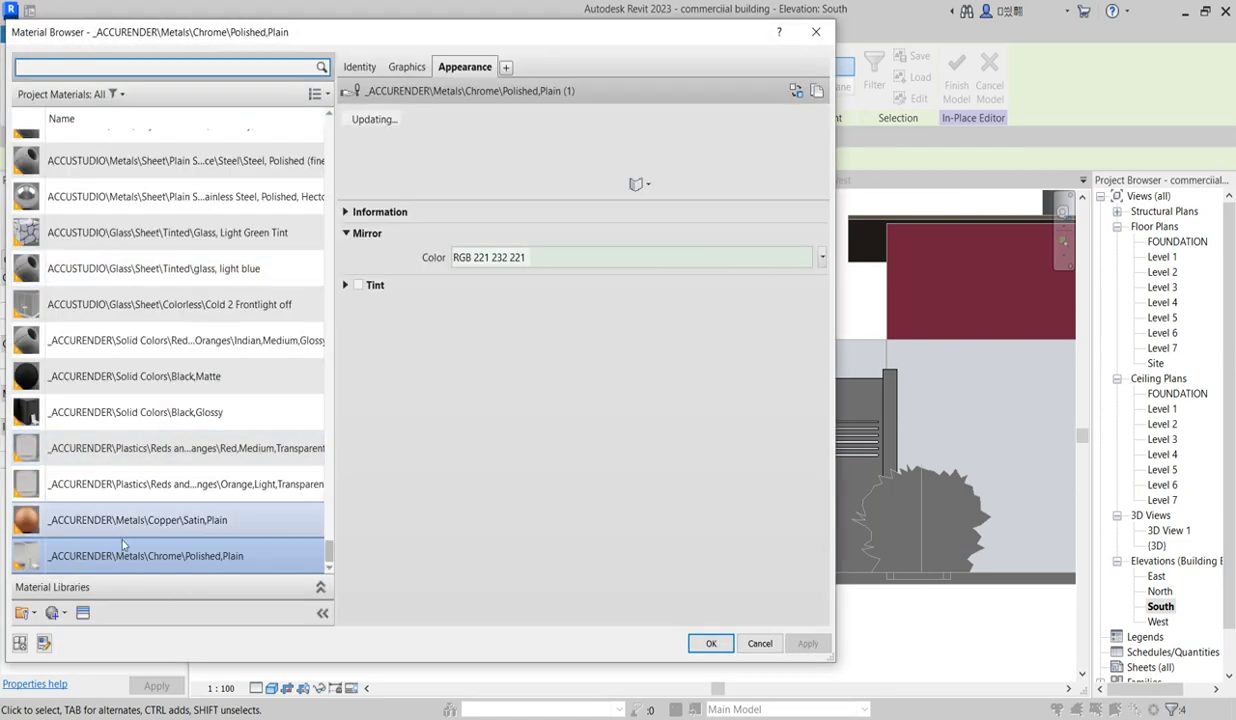
pyautogui.doubleClick(99, 197)
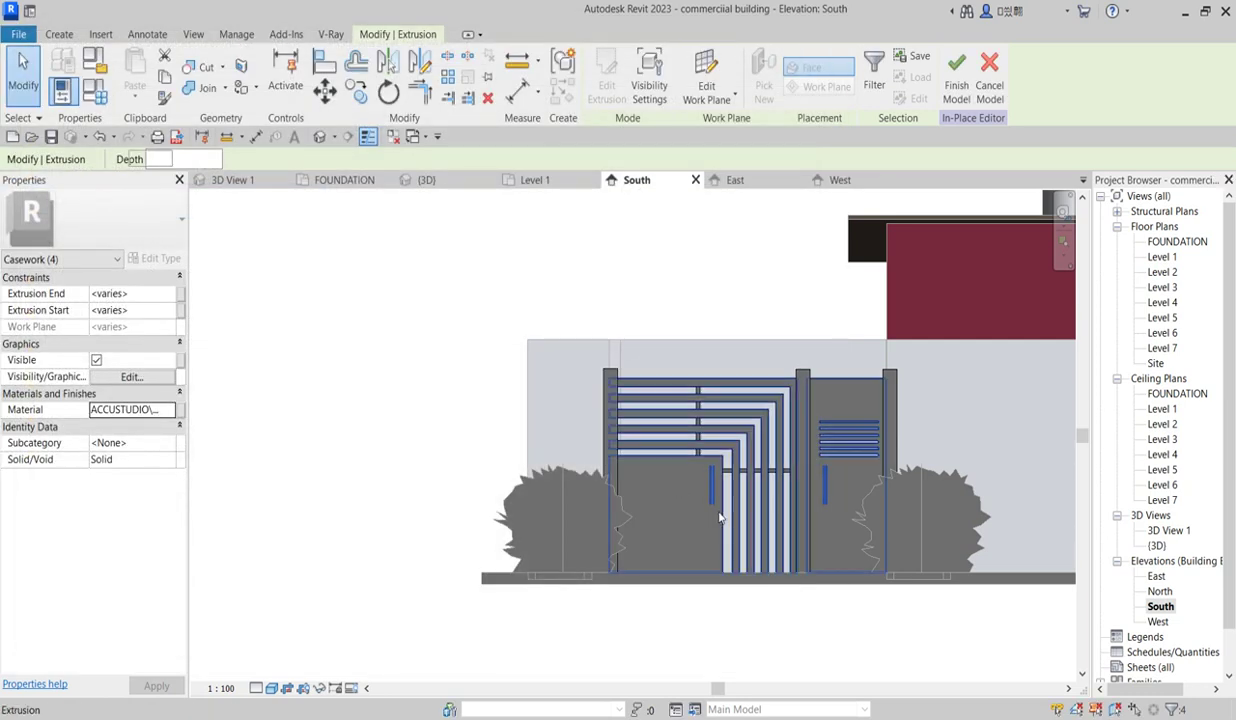
pyautogui.click(689, 277)
# - For the gate panel's material, duplicate ACCUSTUDIO Stainless Steel, Polished, Hector together with its assets
pyautogui.scroll(2, 832, 403)
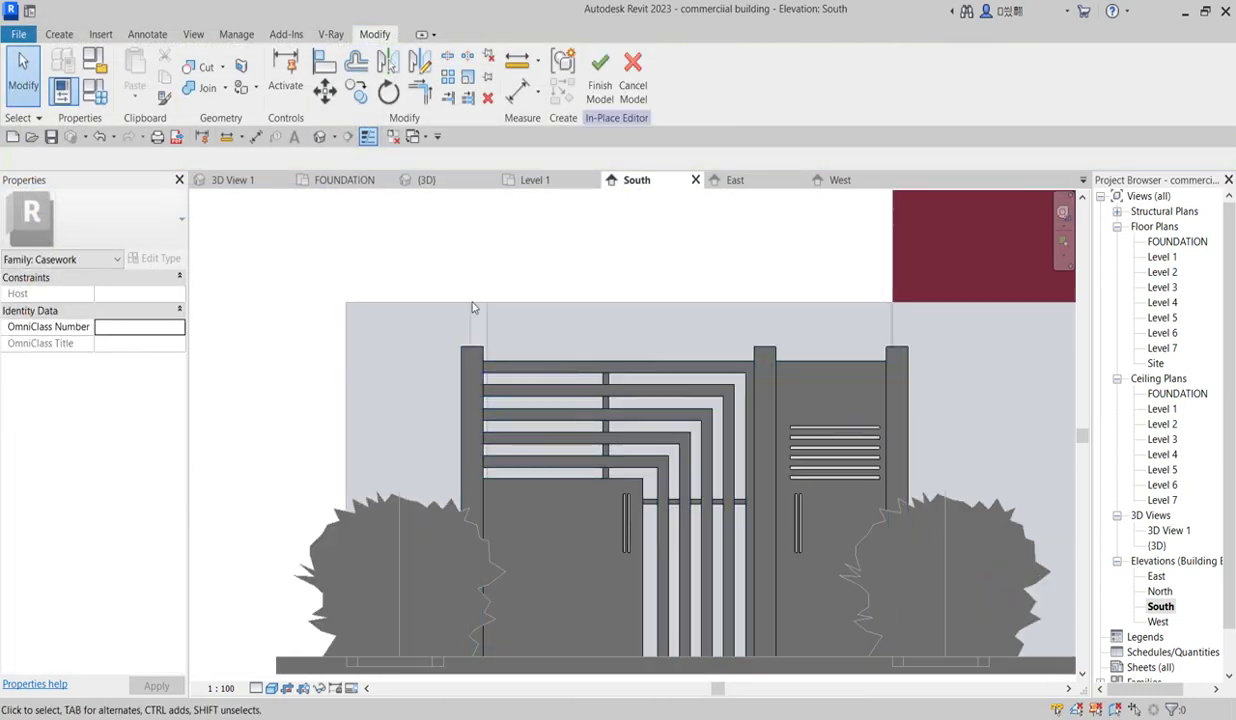
pyautogui.click(505, 378)
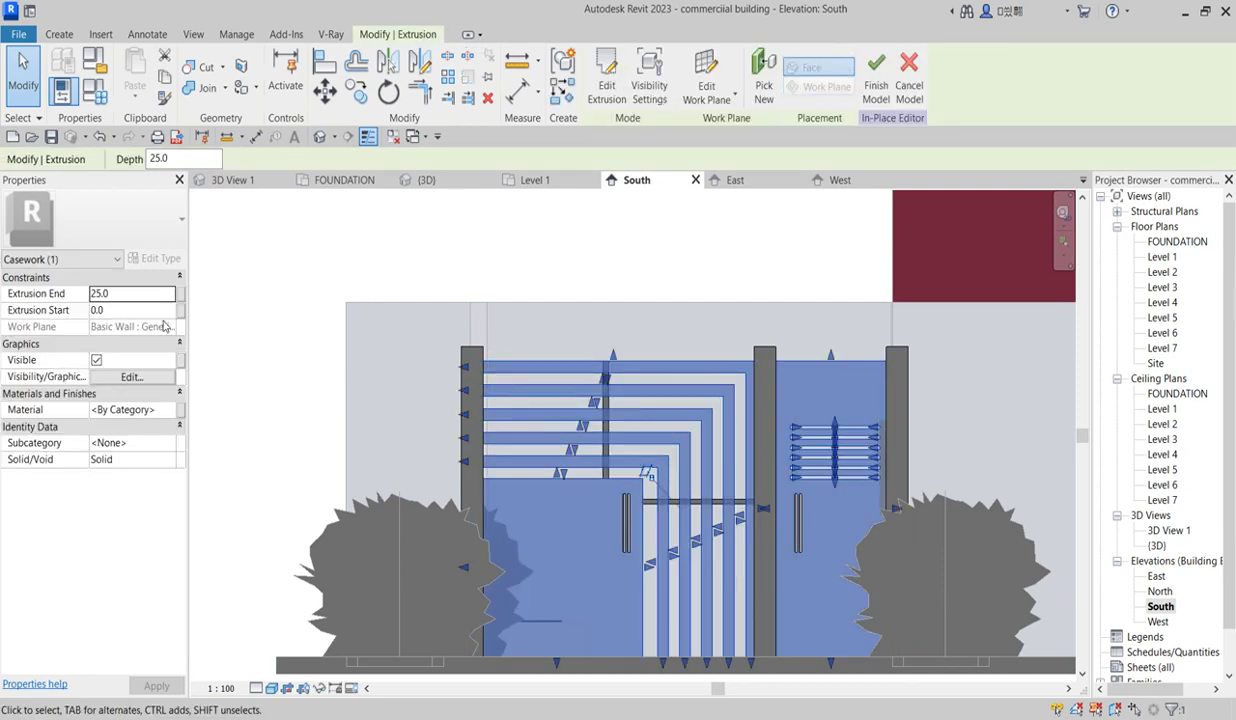
pyautogui.click(170, 409)
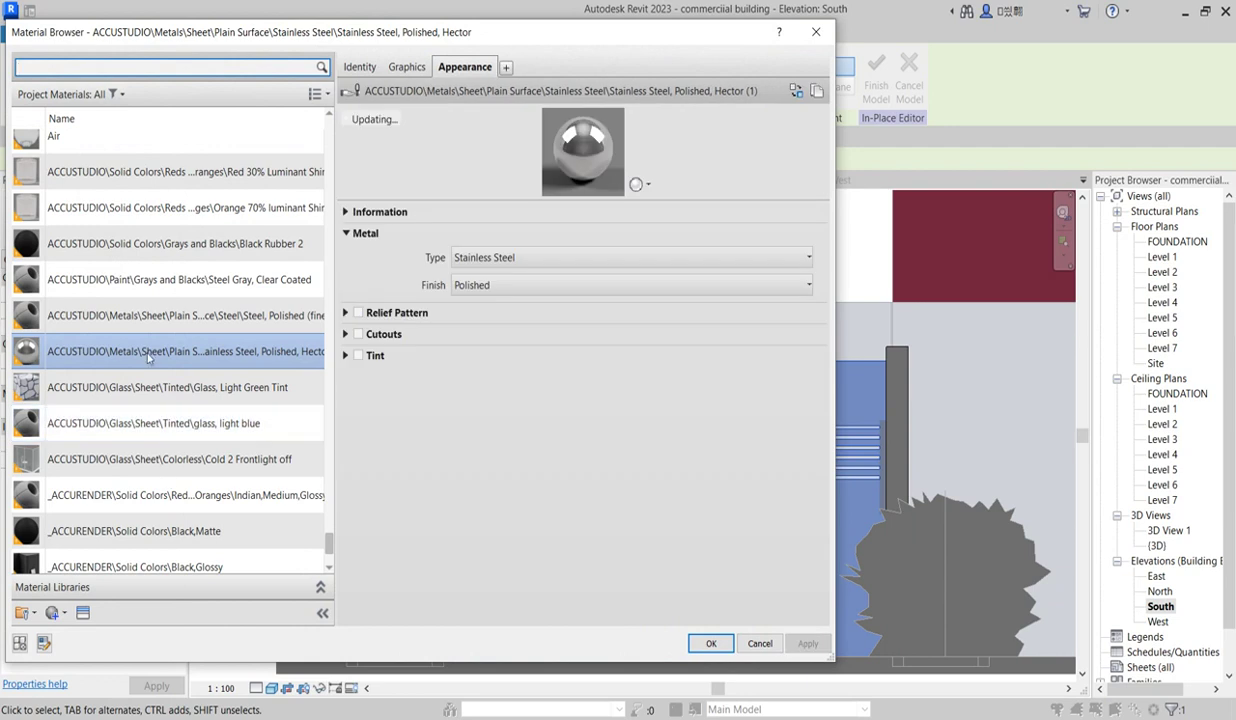
pyautogui.rightClick(146, 350)
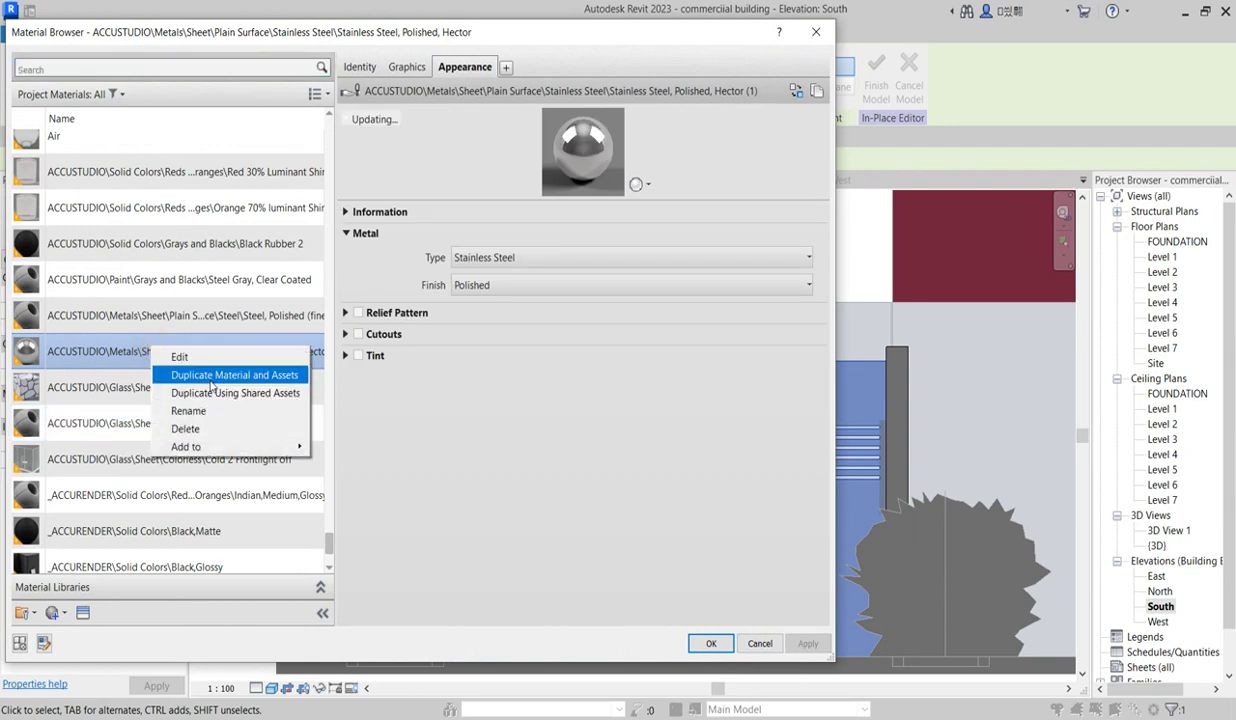
pyautogui.click(211, 385)
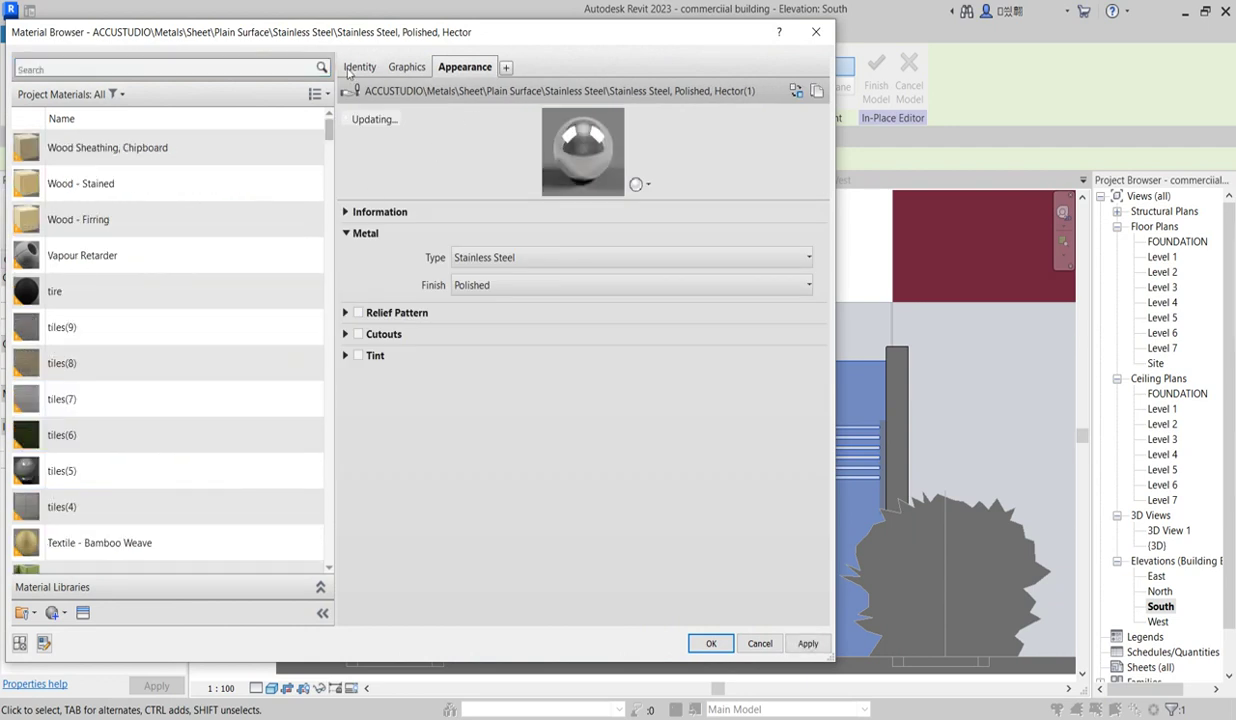
pyautogui.click(355, 68)
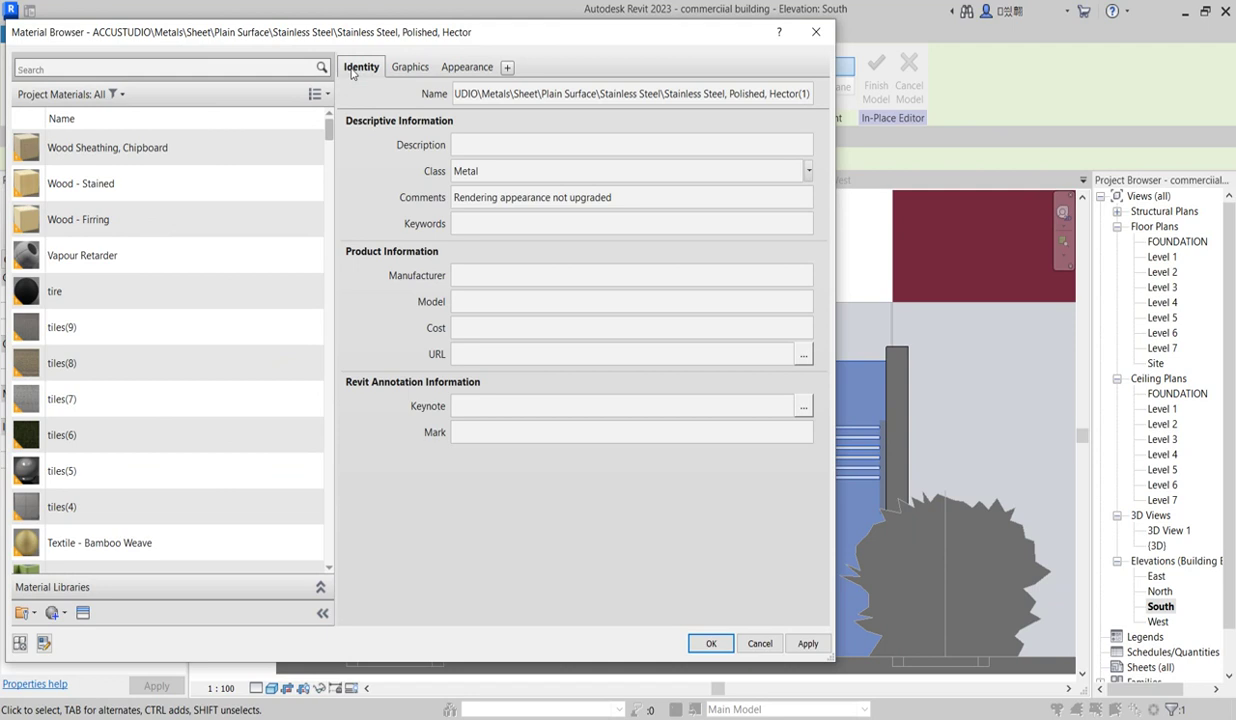
pyautogui.click(463, 67)
pyautogui.click(407, 67)
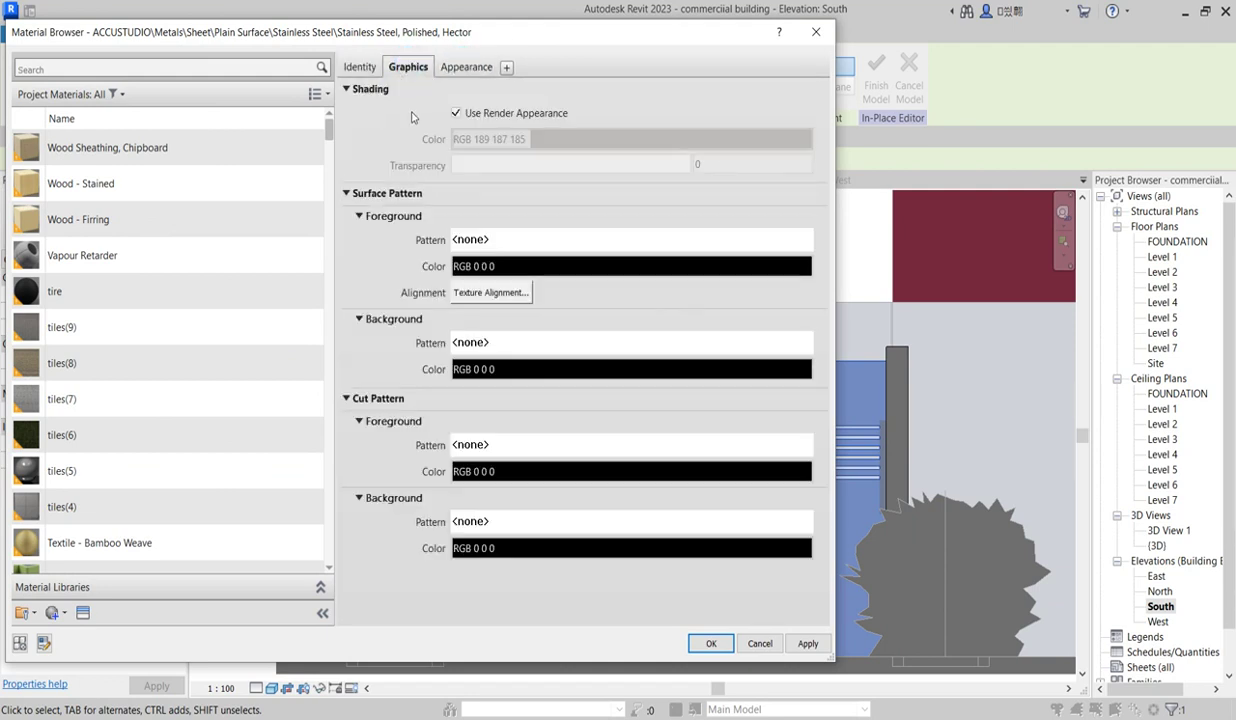
# - Replace the duplicated material's appearance with the metallic paint asset Flaked Satin - Black and apply the material to the gate panel
pyautogui.click(465, 67)
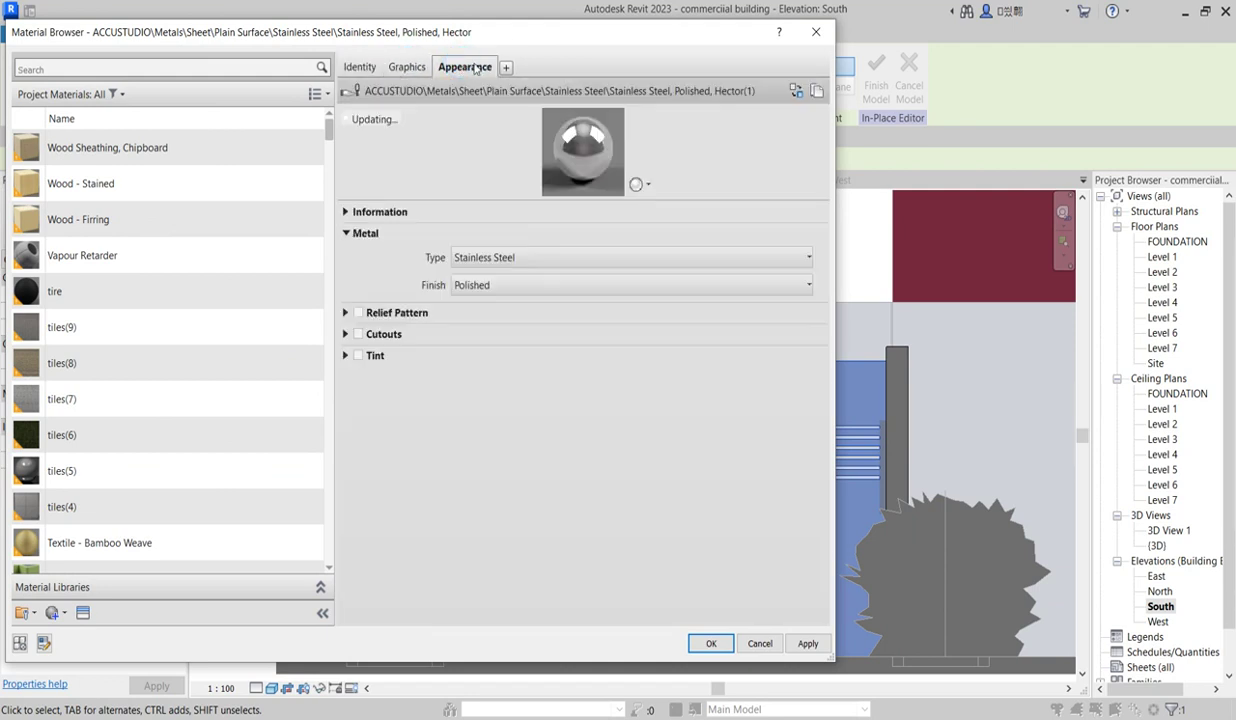
pyautogui.click(796, 92)
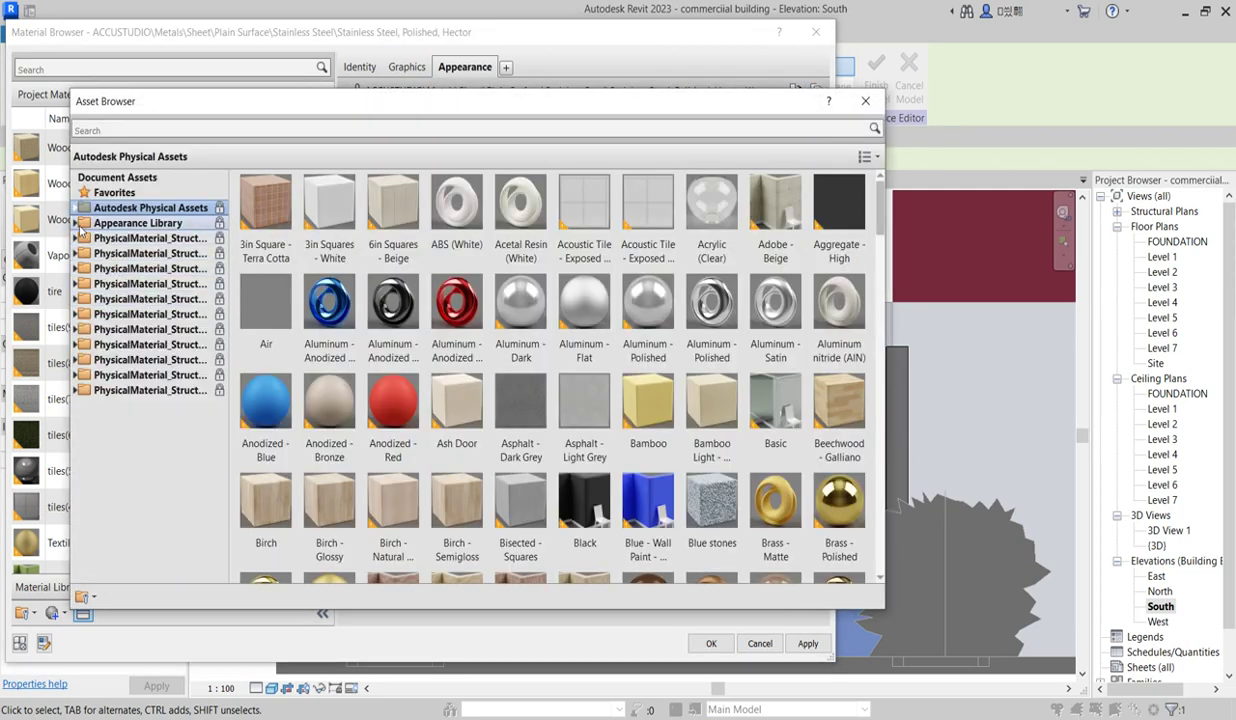
pyautogui.click(77, 223)
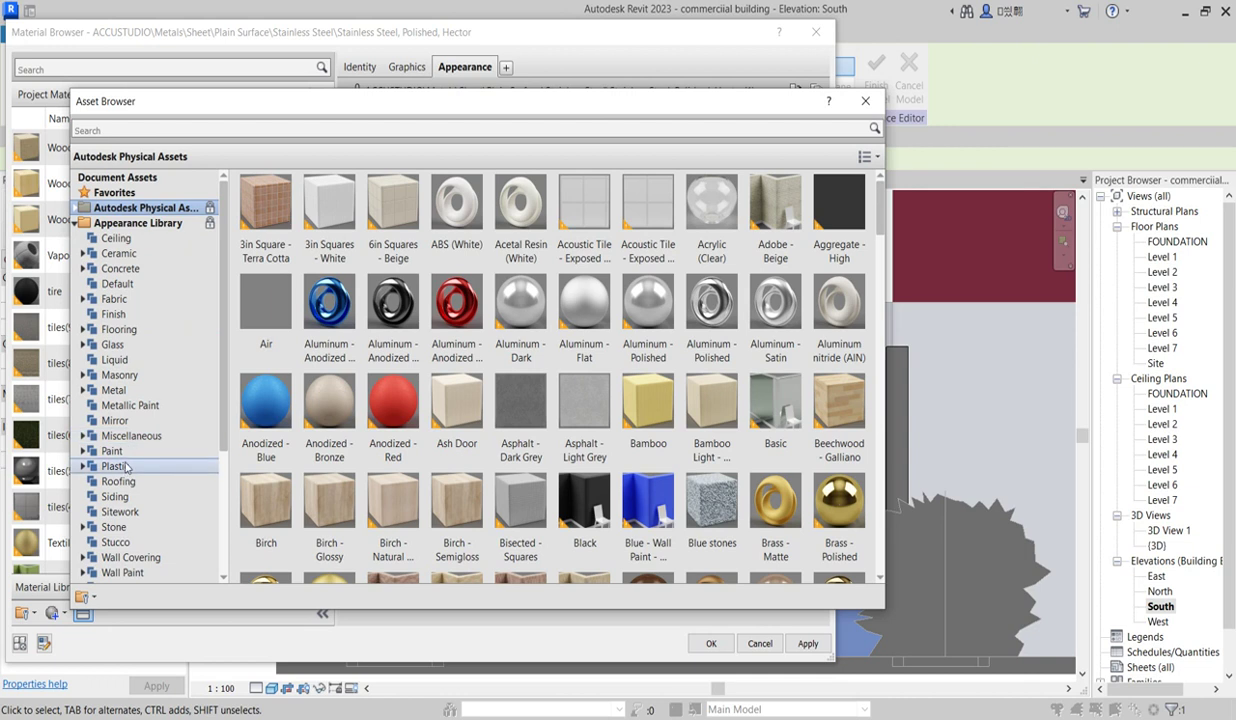
pyautogui.click(125, 393)
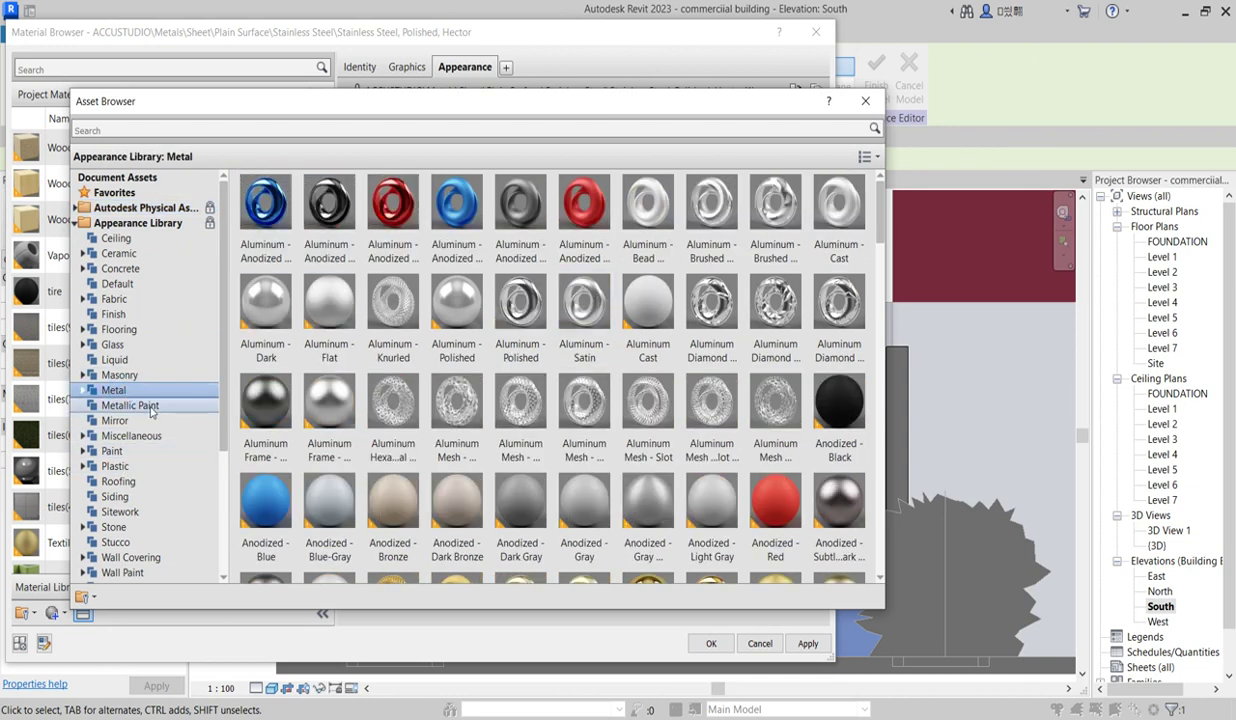
pyautogui.click(150, 407)
pyautogui.doubleClick(714, 212)
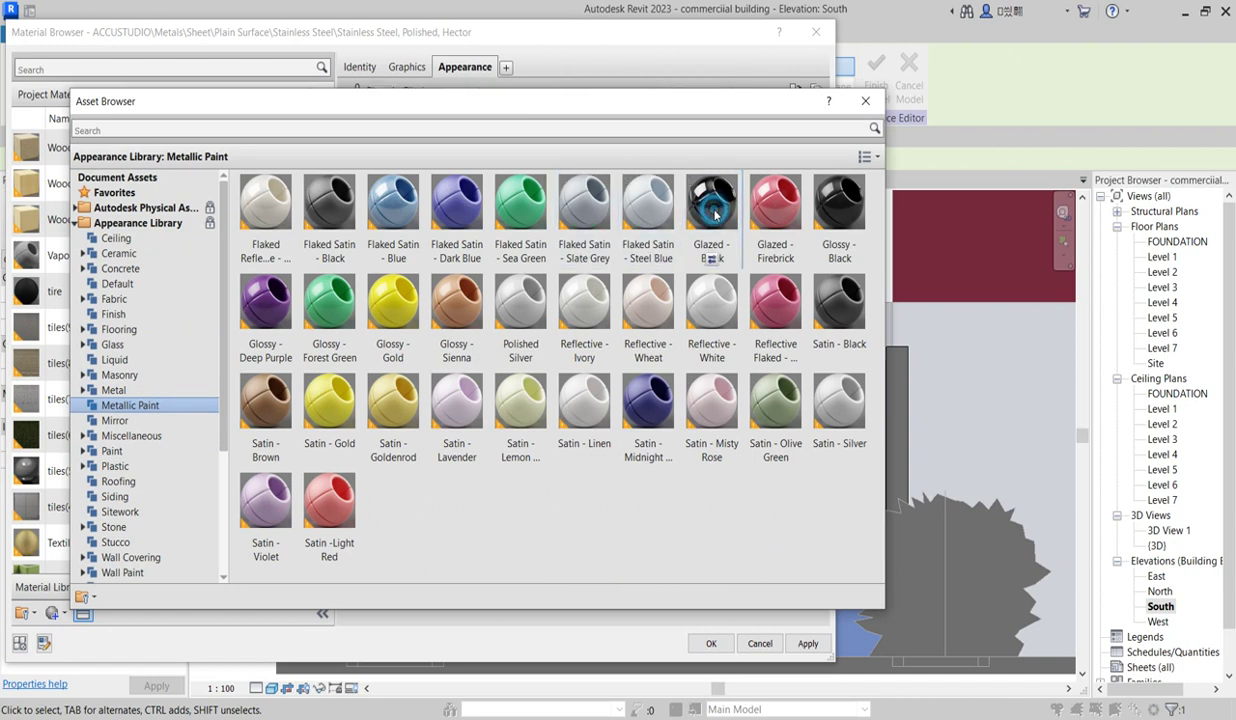
pyautogui.click(341, 205)
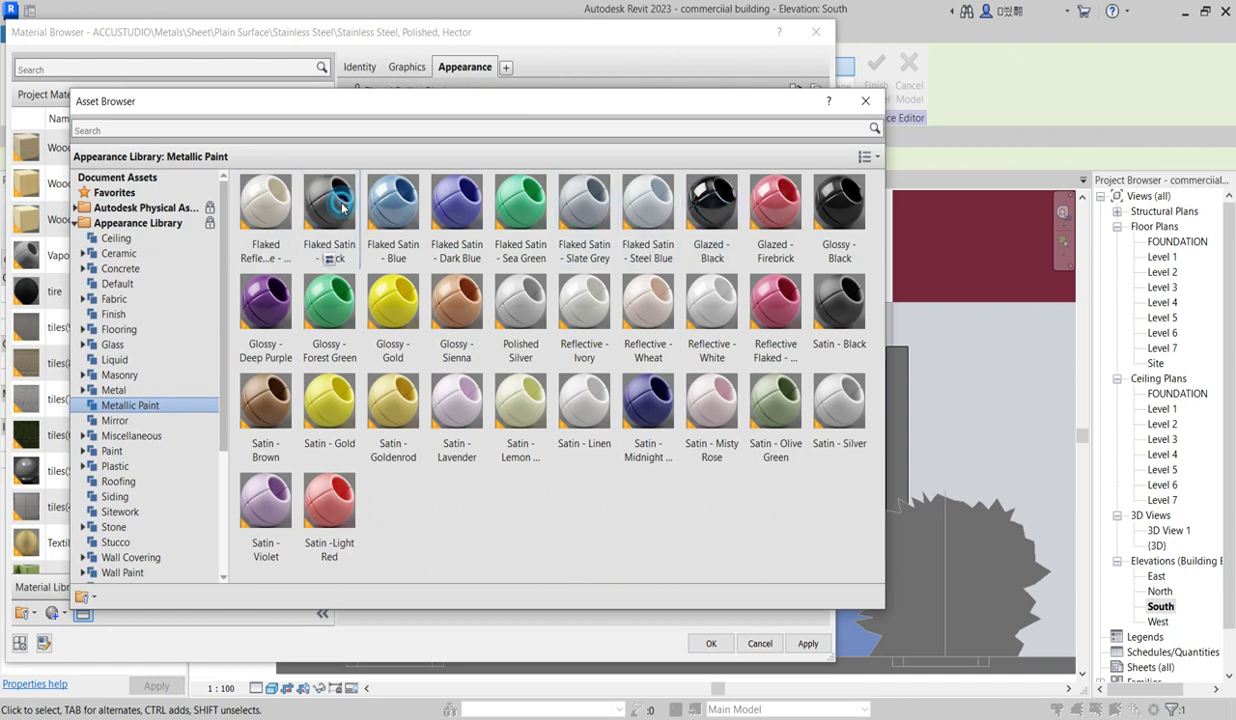
pyautogui.click(865, 103)
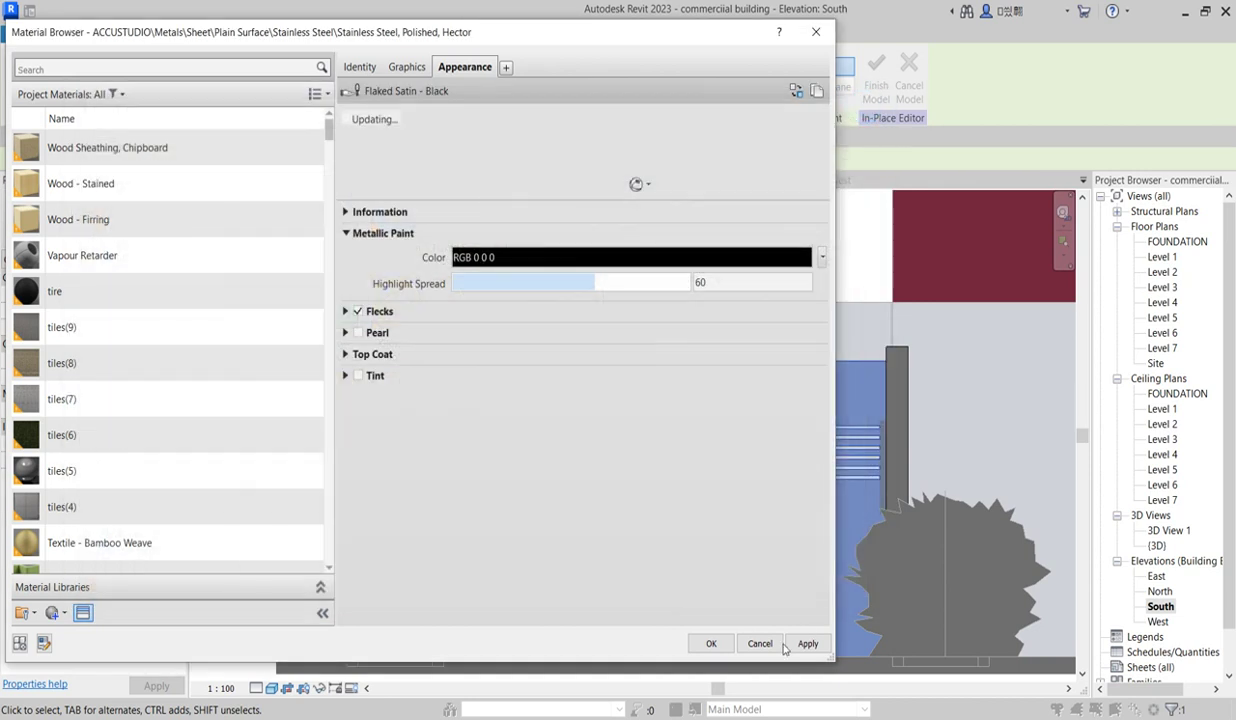
pyautogui.click(697, 643)
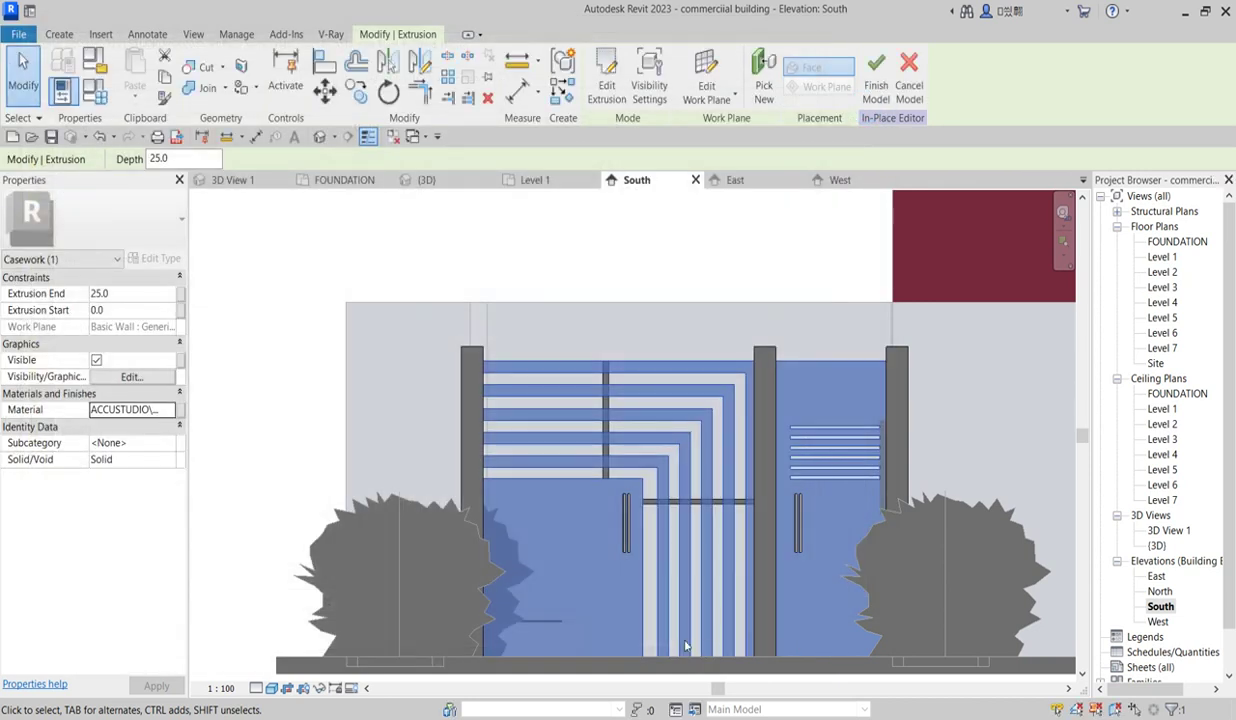
# - For the three gate posts' material, duplicate ACCUSTUDIO Stainless Steel, Polished, Hector together with its assets
pyautogui.click(474, 350)
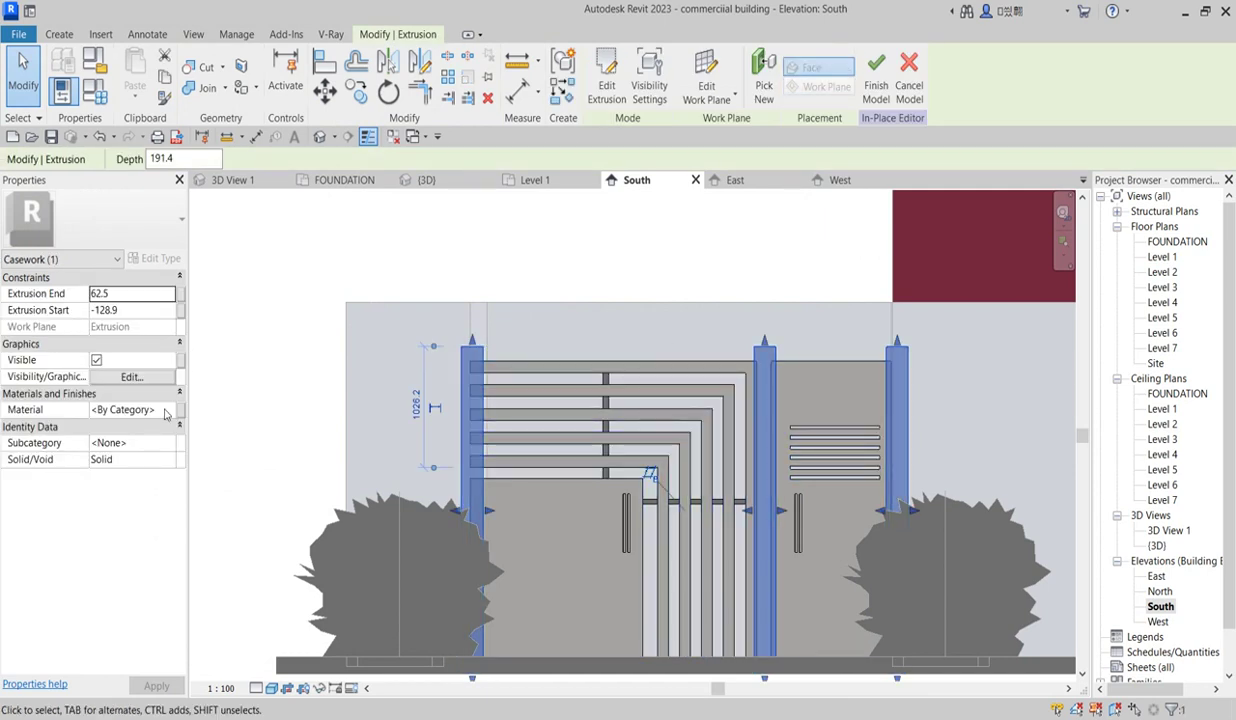
pyautogui.click(166, 410)
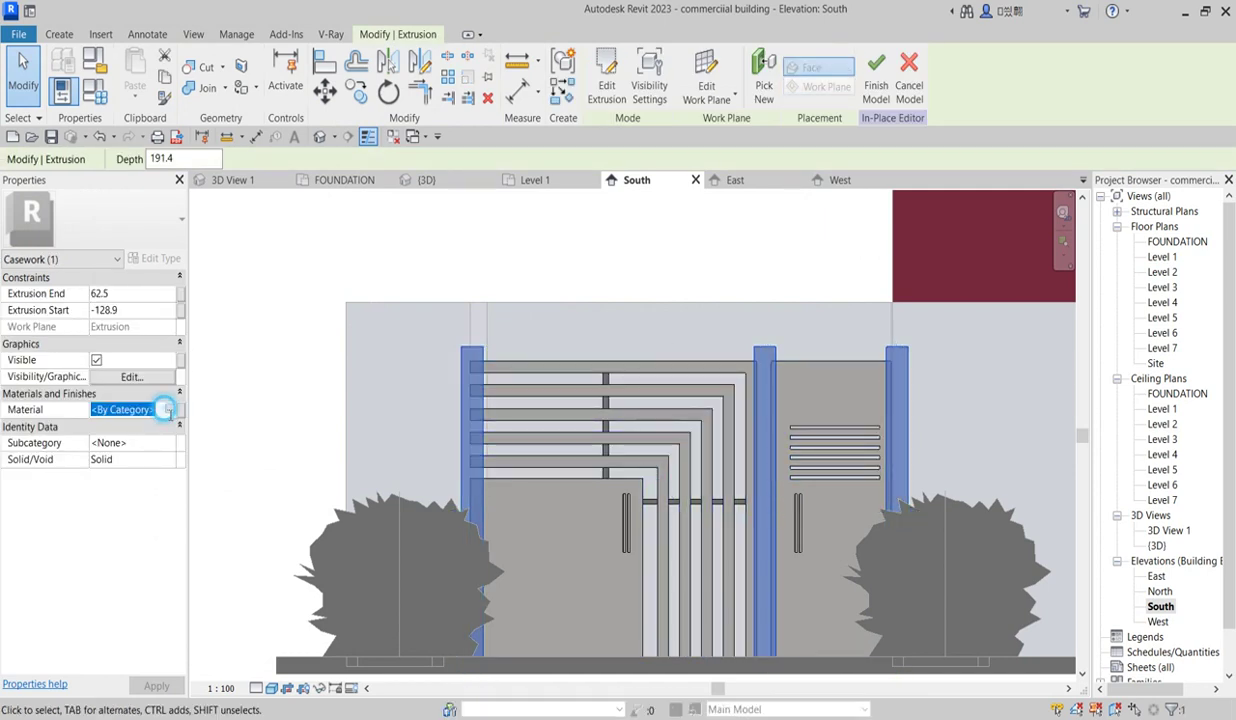
pyautogui.click(170, 410)
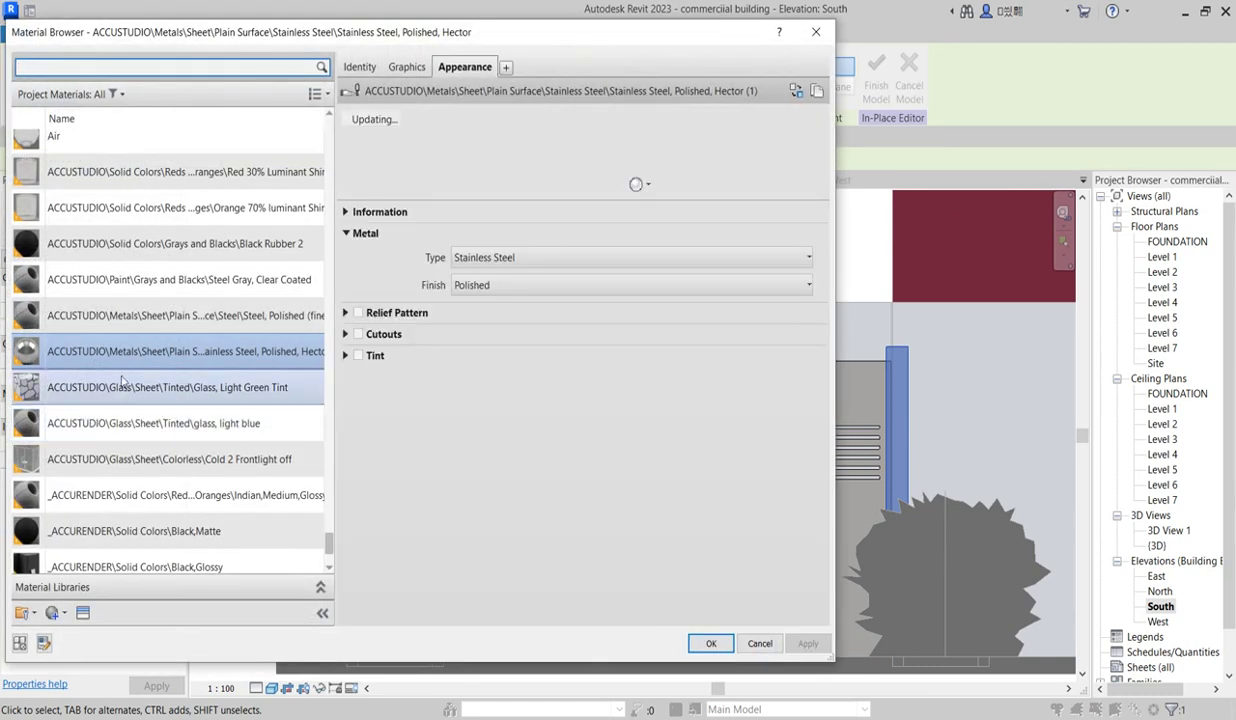
pyautogui.rightClick(130, 362)
pyautogui.click(179, 386)
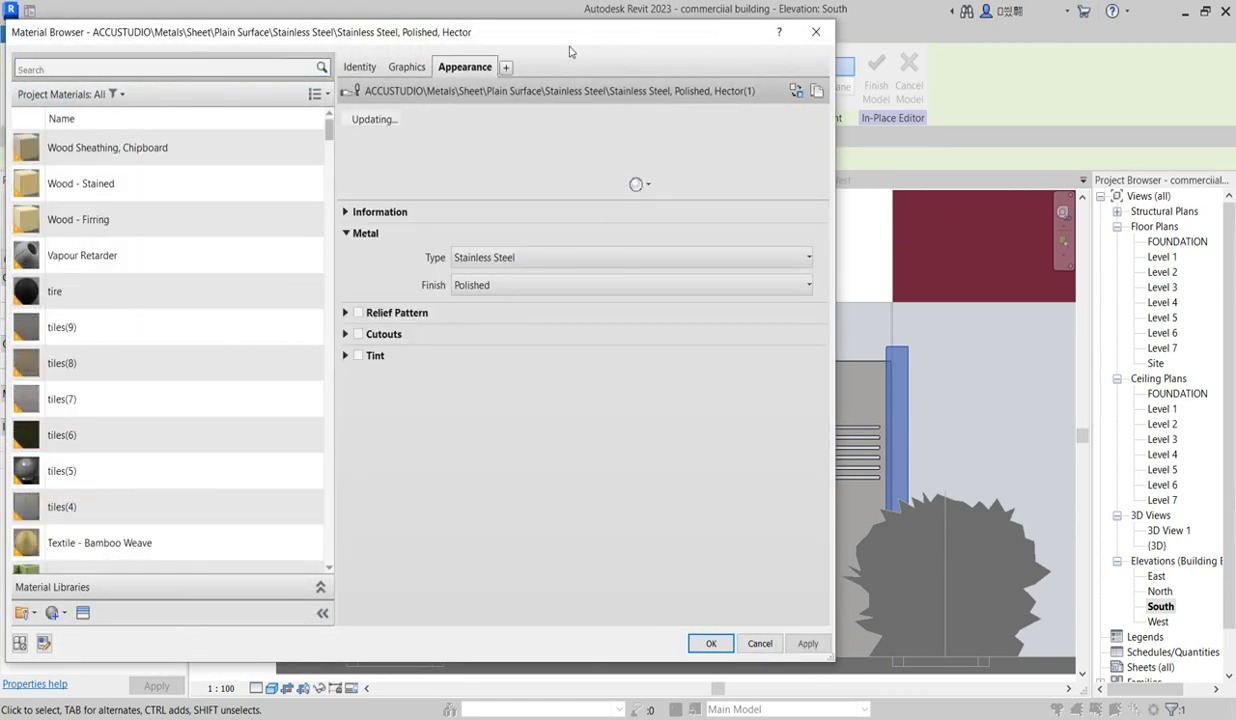
# - Replace the duplicated material's appearance with the metallic paint asset Glossy - Black and apply the material to the gate posts
pyautogui.click(795, 92)
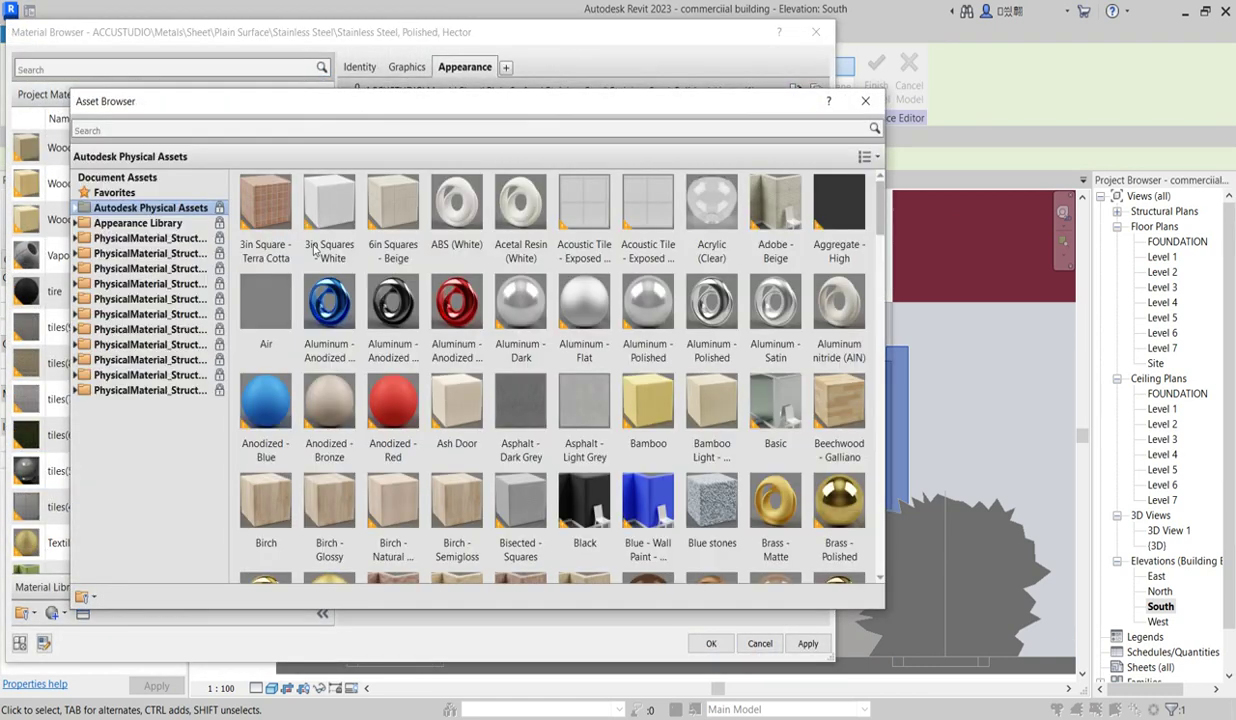
pyautogui.click(75, 224)
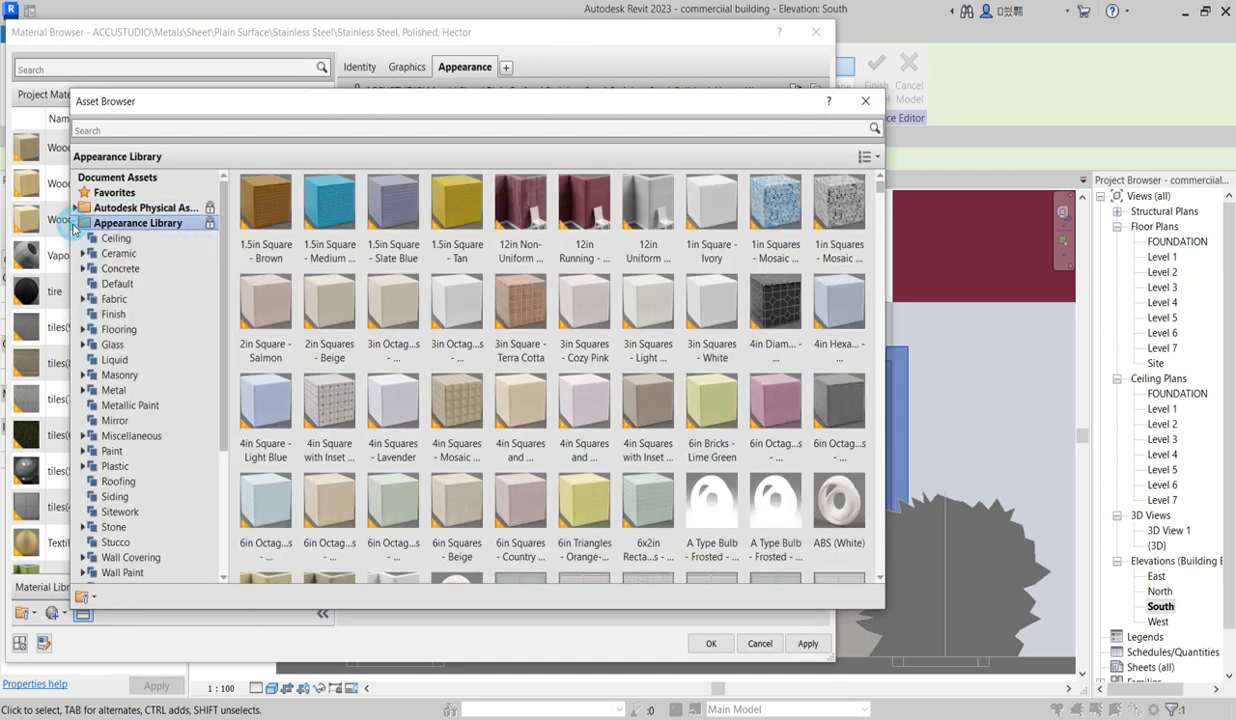
pyautogui.click(118, 391)
pyautogui.click(131, 406)
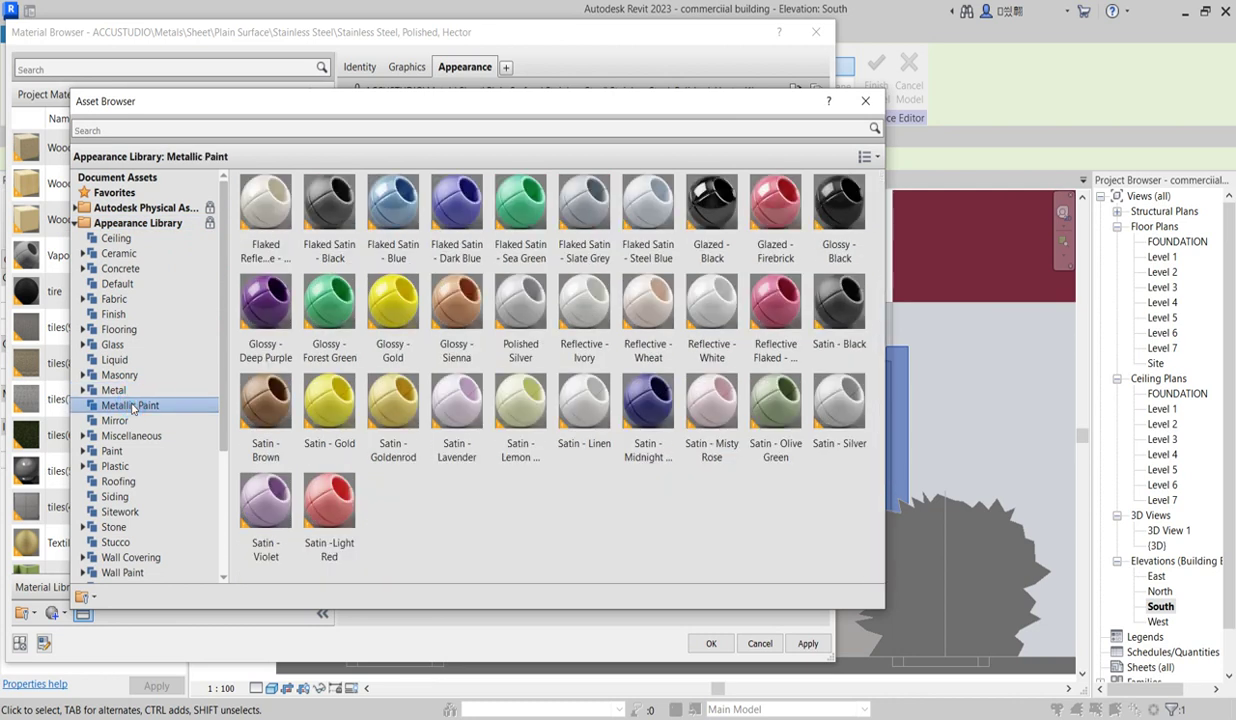
pyautogui.doubleClick(840, 212)
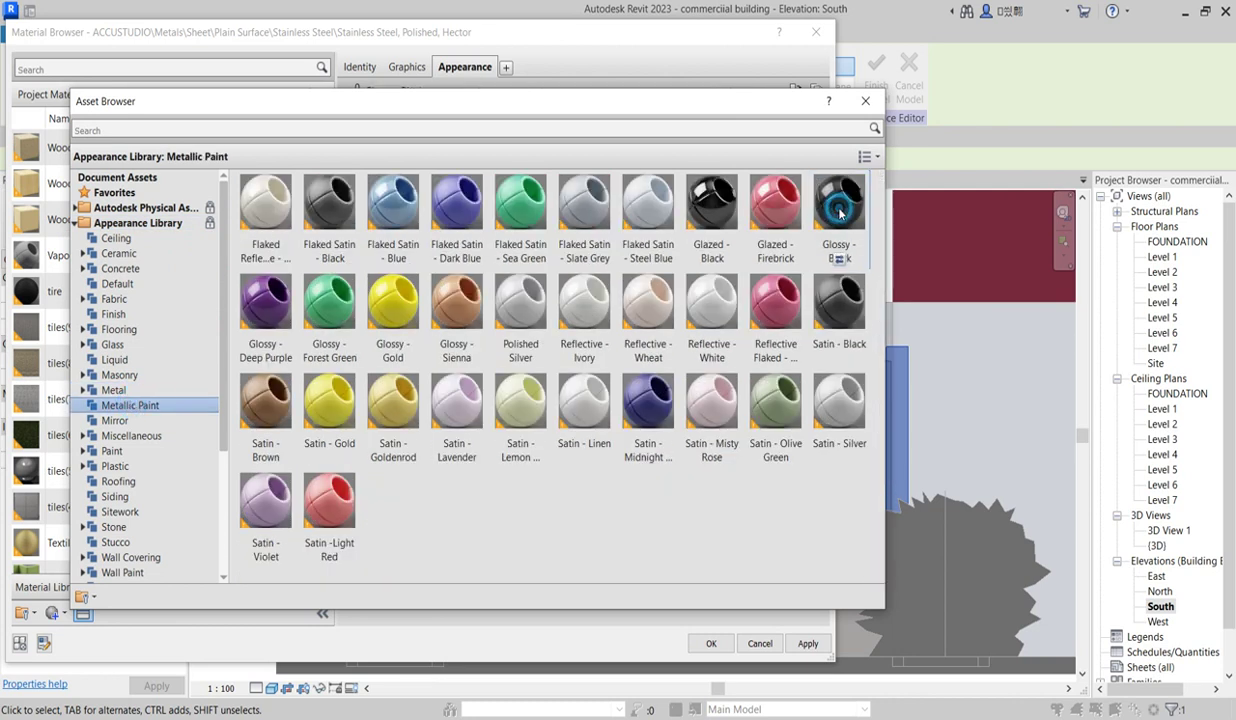
pyautogui.click(865, 101)
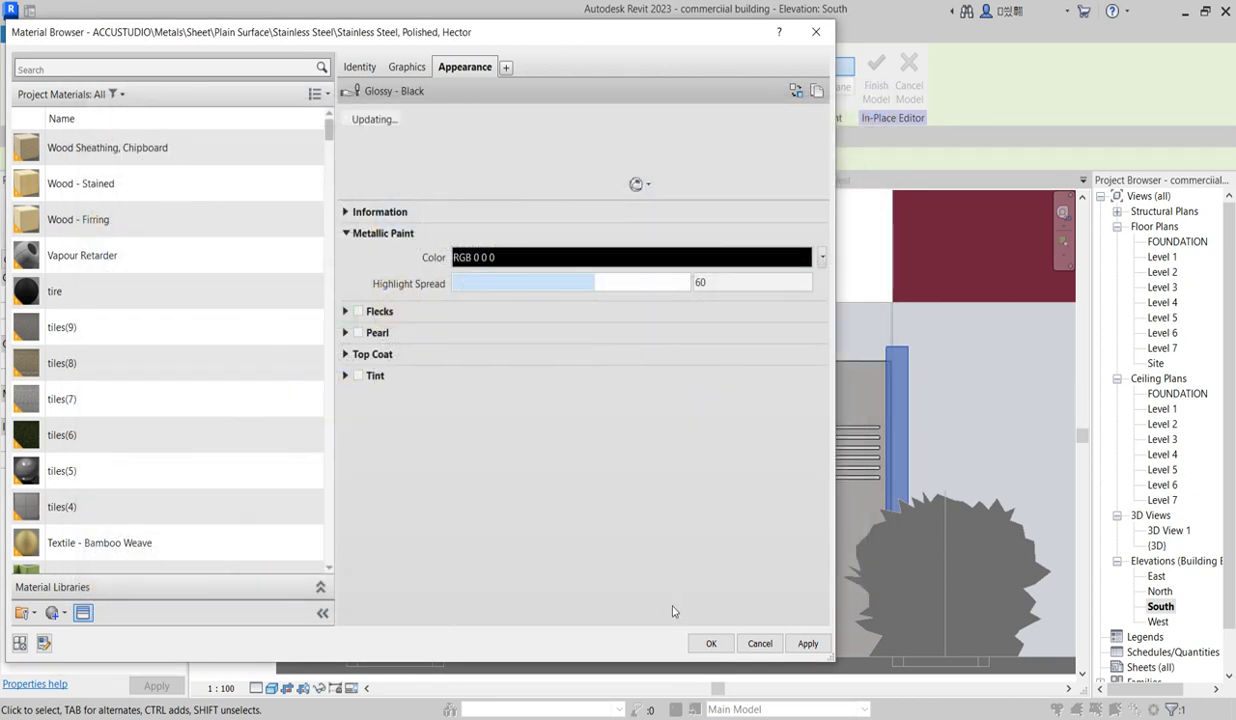
pyautogui.click(710, 645)
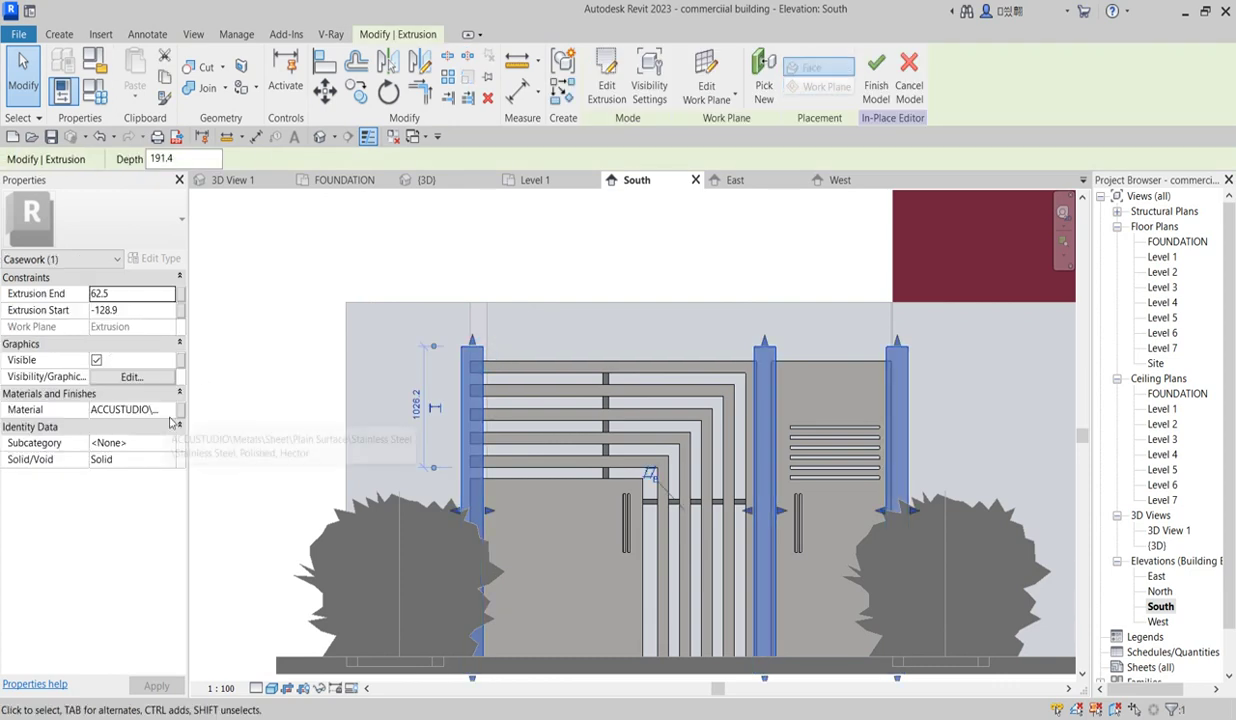
# - Reopen the gate posts' material assignment and duplicate ACCUSTUDIO Stainless Steel, Polished, Hector once more
pyautogui.click(170, 410)
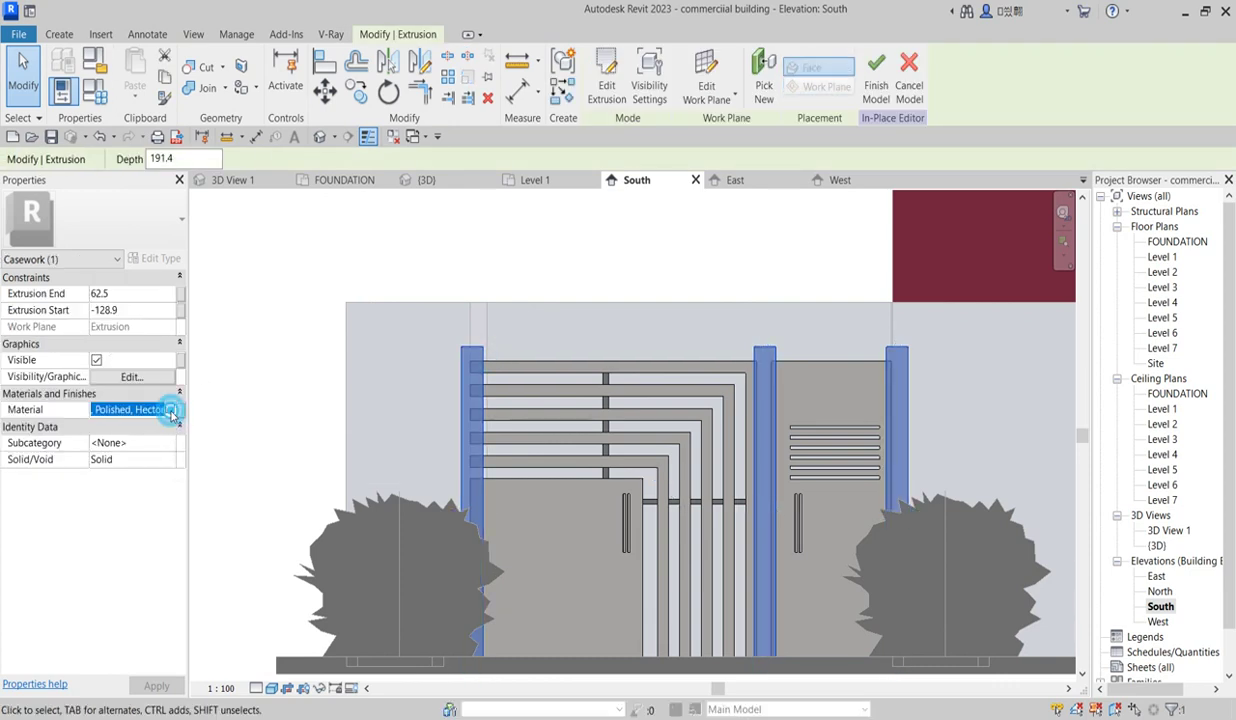
pyautogui.click(175, 410)
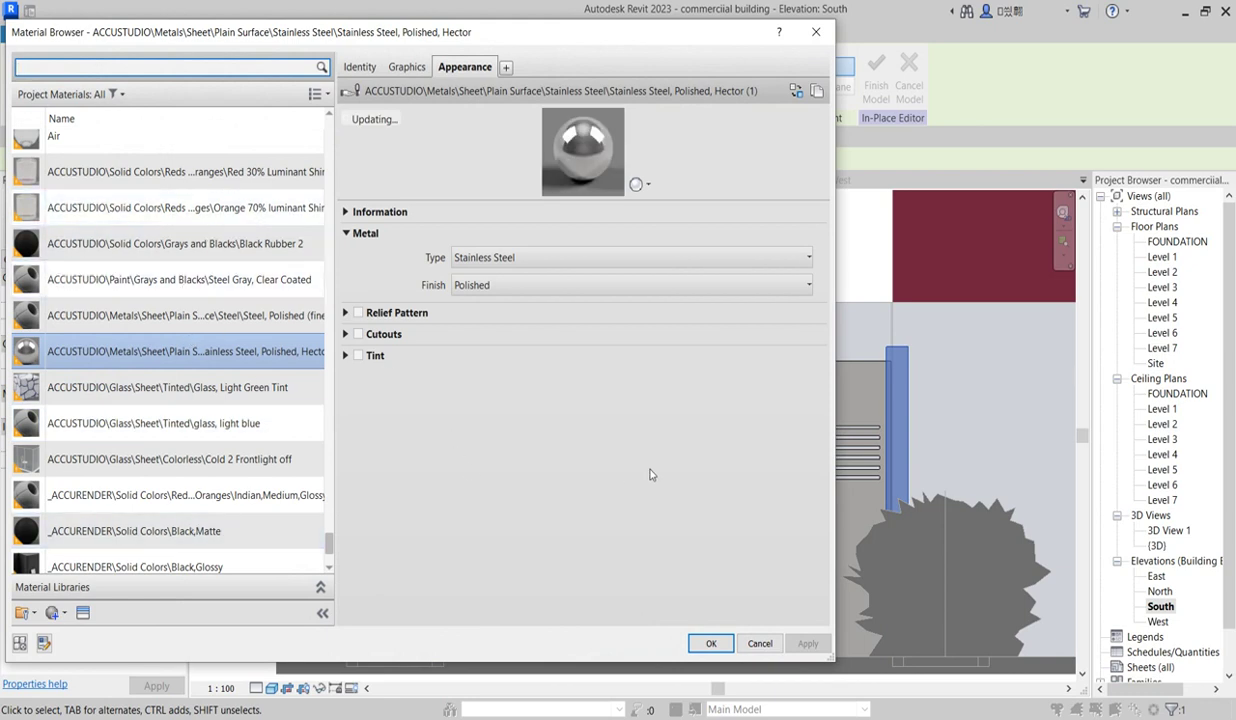
pyautogui.scroll(-1, 225, 480)
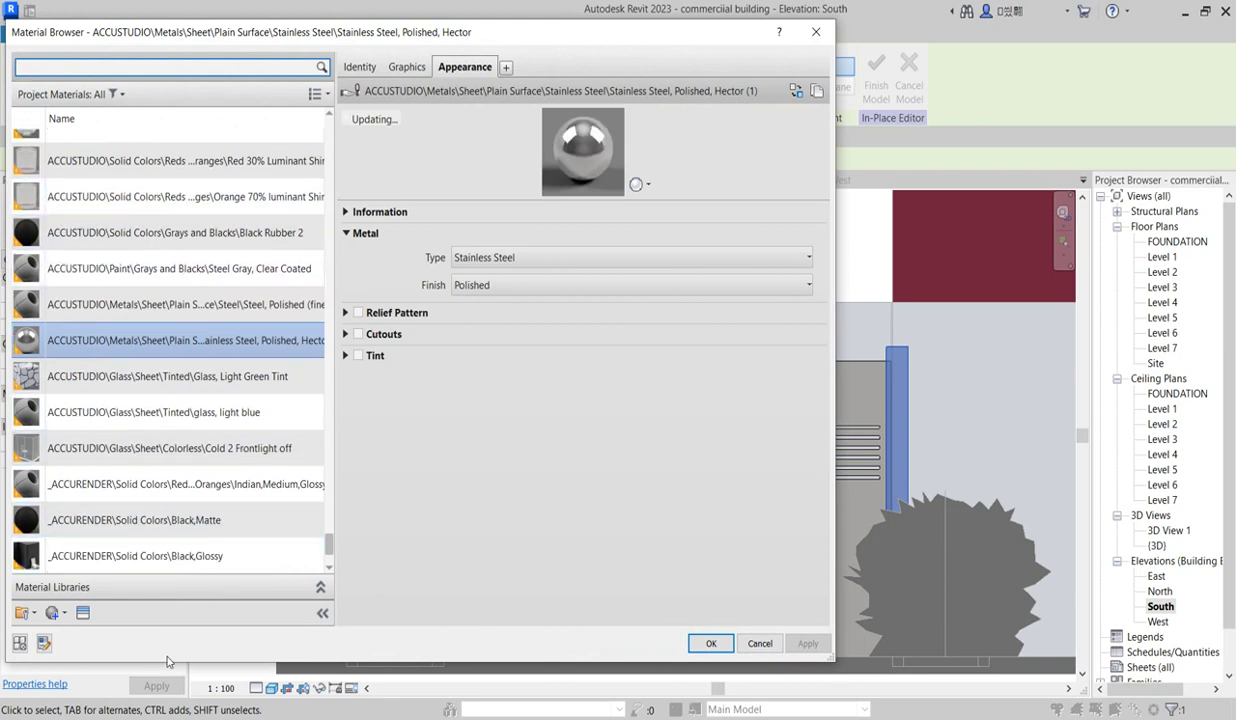
pyautogui.rightClick(168, 345)
pyautogui.click(236, 359)
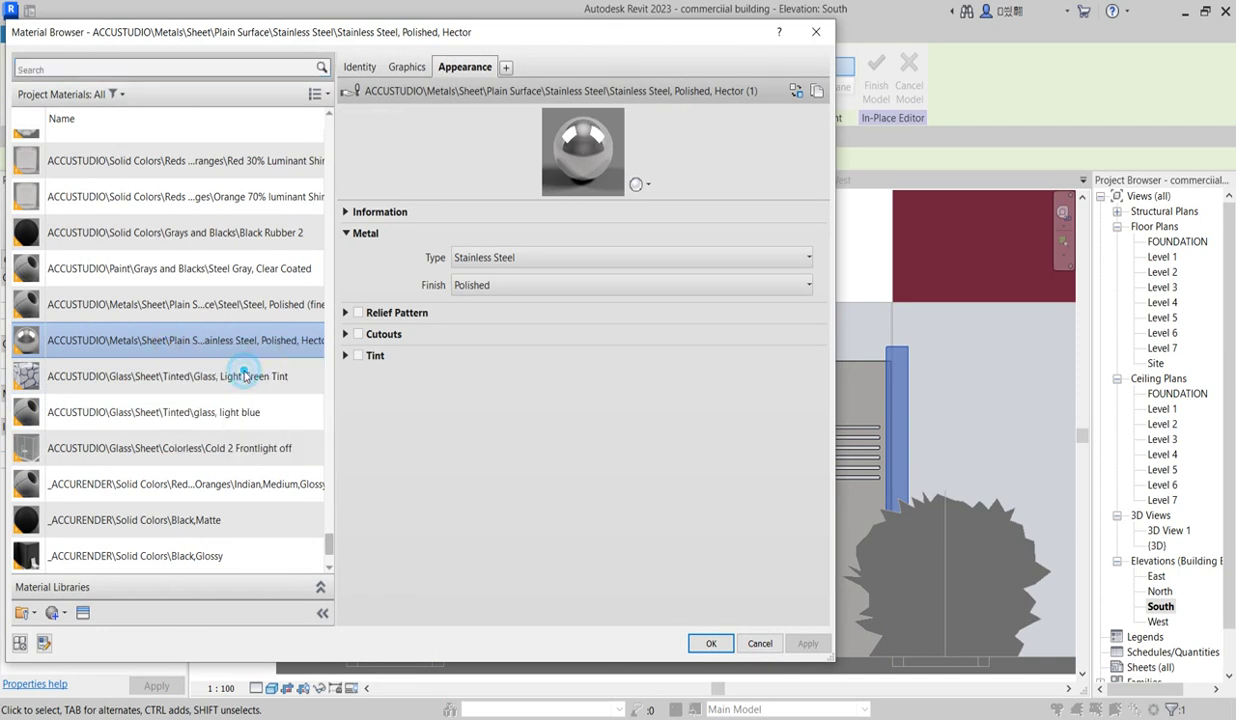
# - Try again to replace the posts' material appearance with the Glossy - Black metallic paint asset and apply it
pyautogui.click(405, 67)
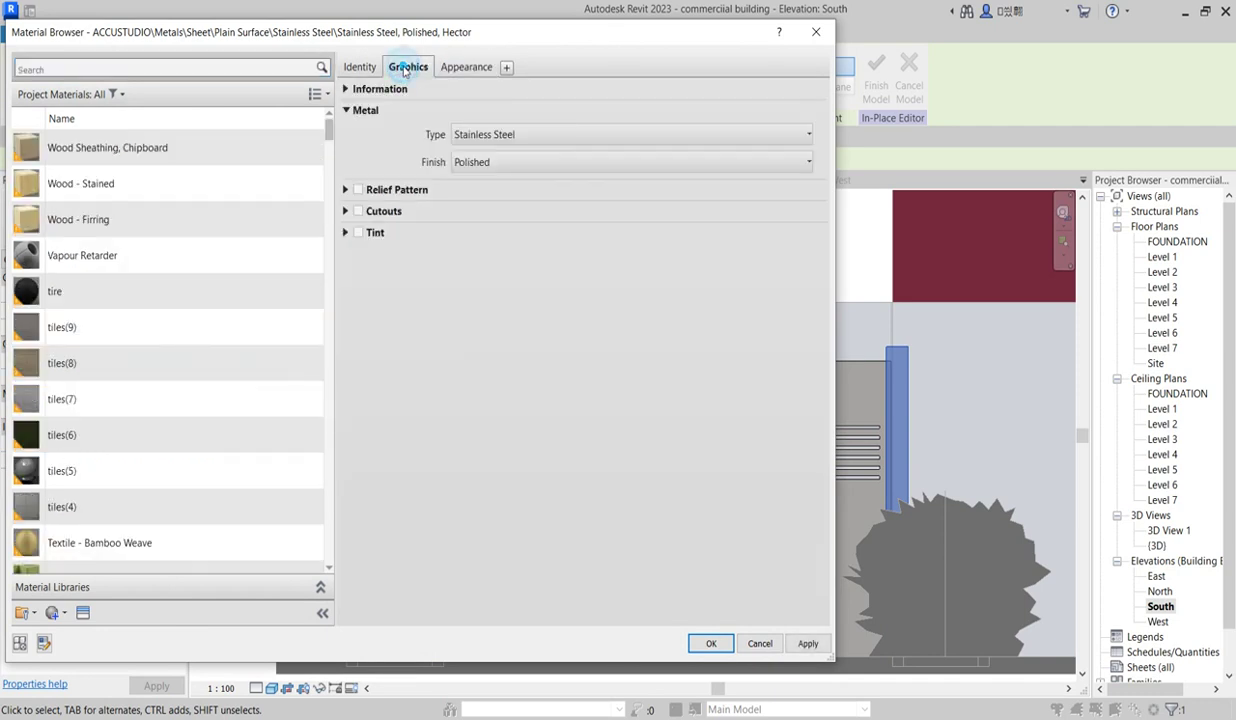
pyautogui.click(465, 67)
pyautogui.click(795, 91)
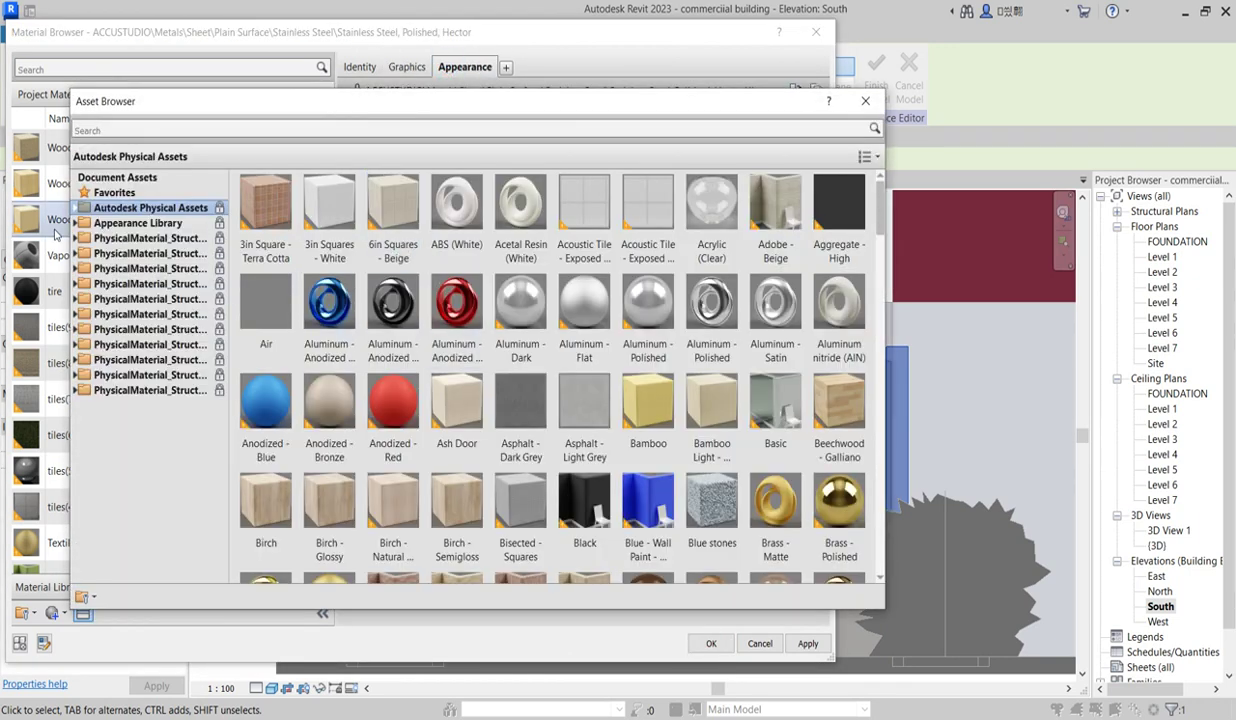
pyautogui.click(79, 223)
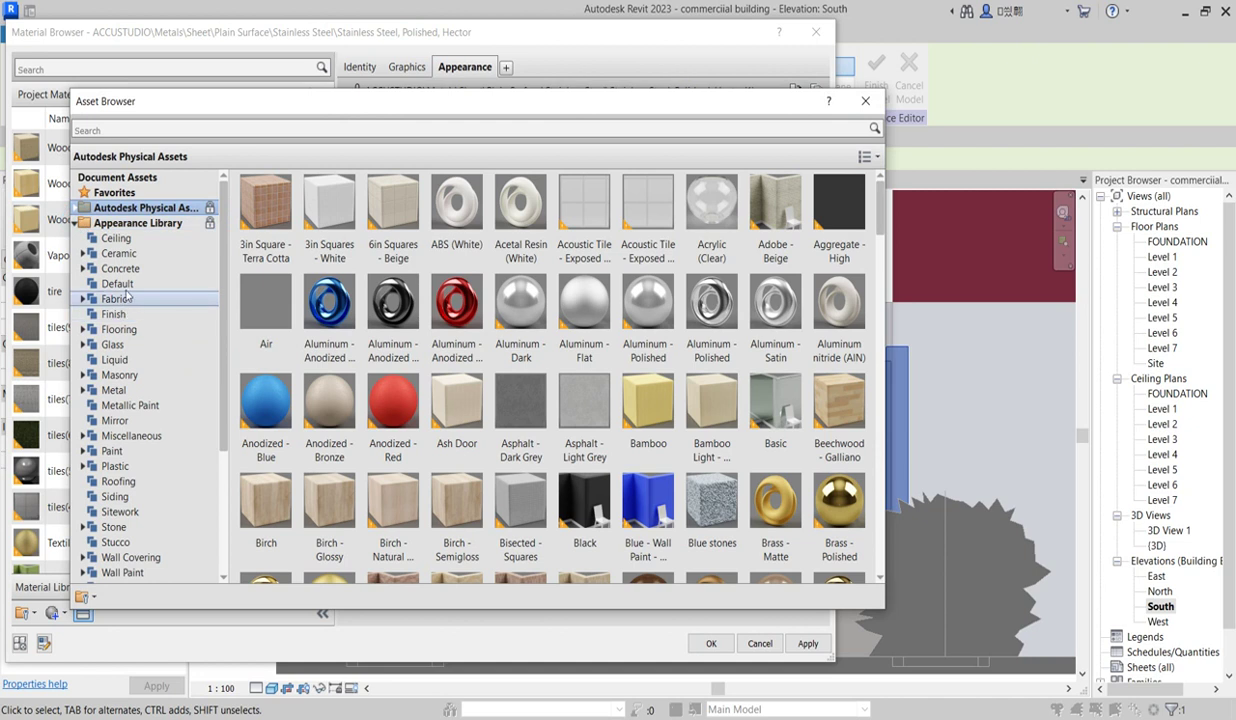
pyautogui.click(127, 407)
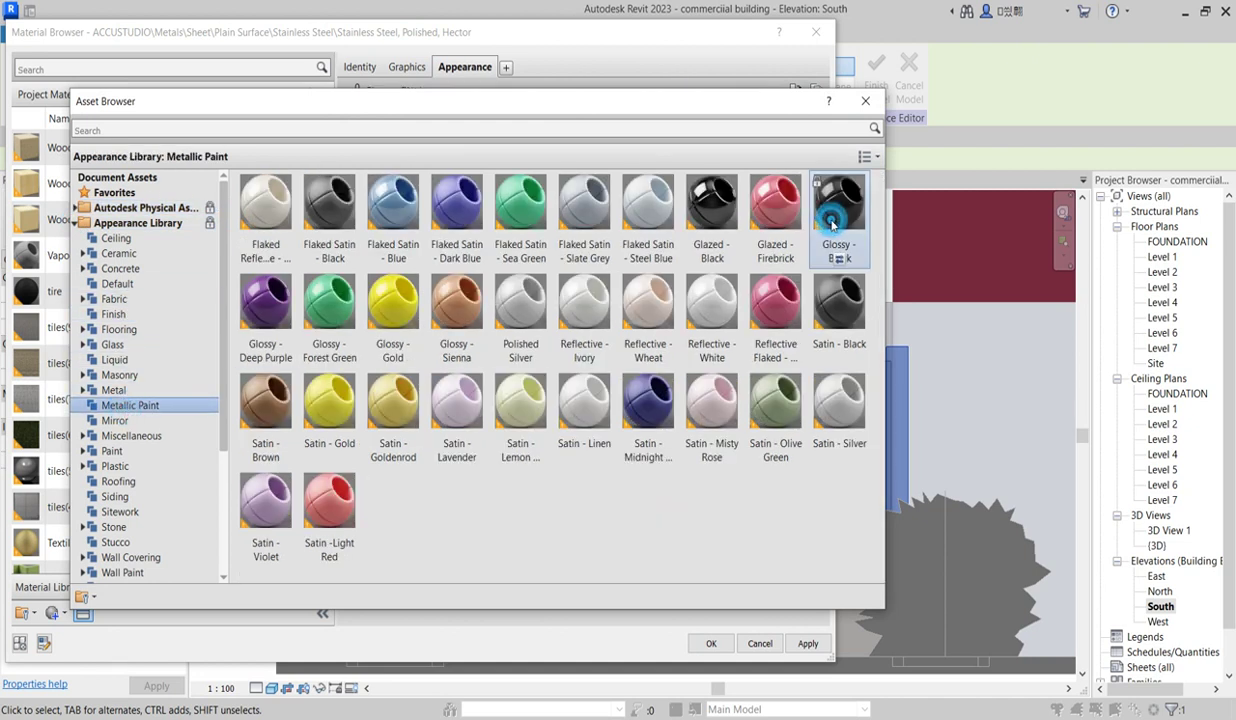
pyautogui.doubleClick(832, 222)
pyautogui.click(865, 101)
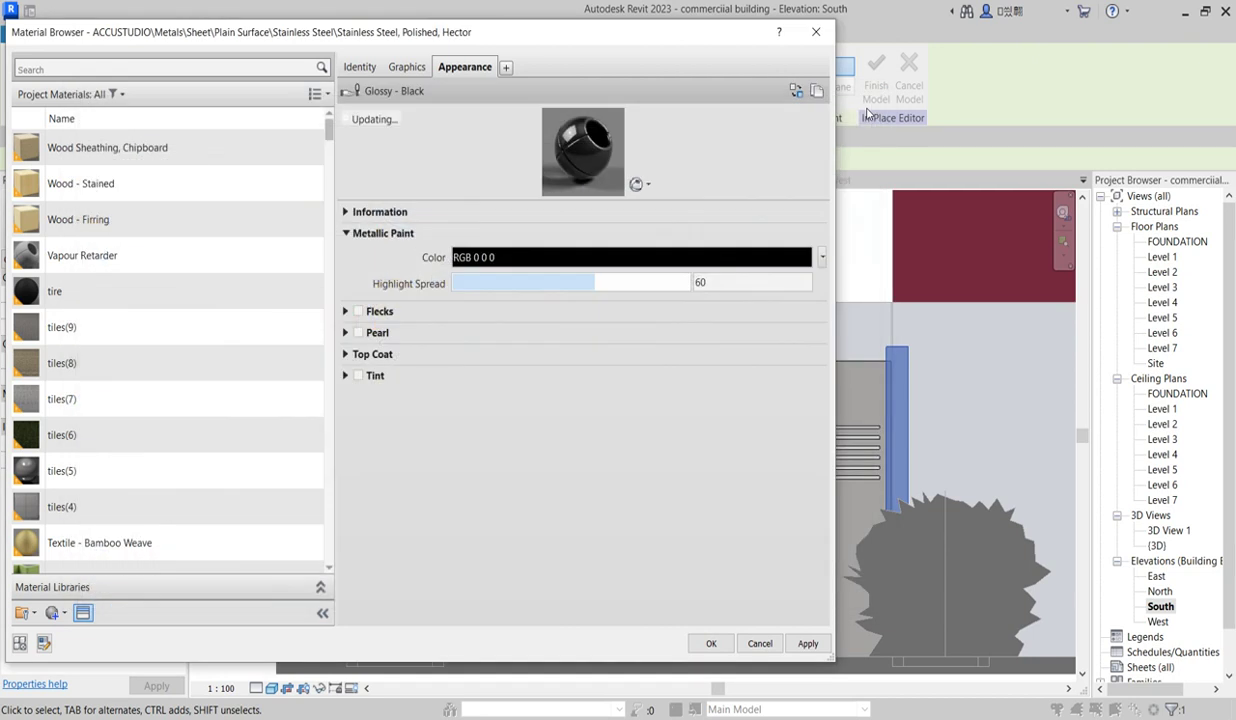
pyautogui.click(807, 645)
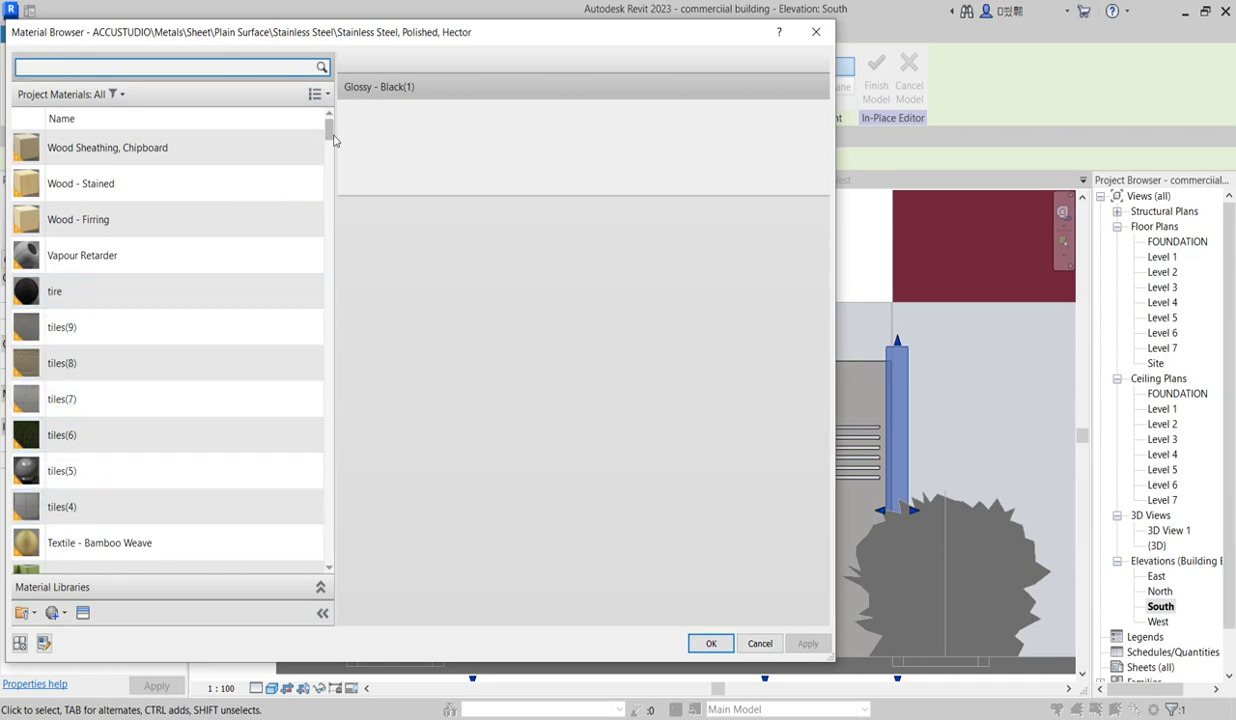
pyautogui.moveTo(330, 134)
pyautogui.mouseDown()
pyautogui.moveTo(328, 208)
pyautogui.moveTo(329, 133)
pyautogui.mouseUp()
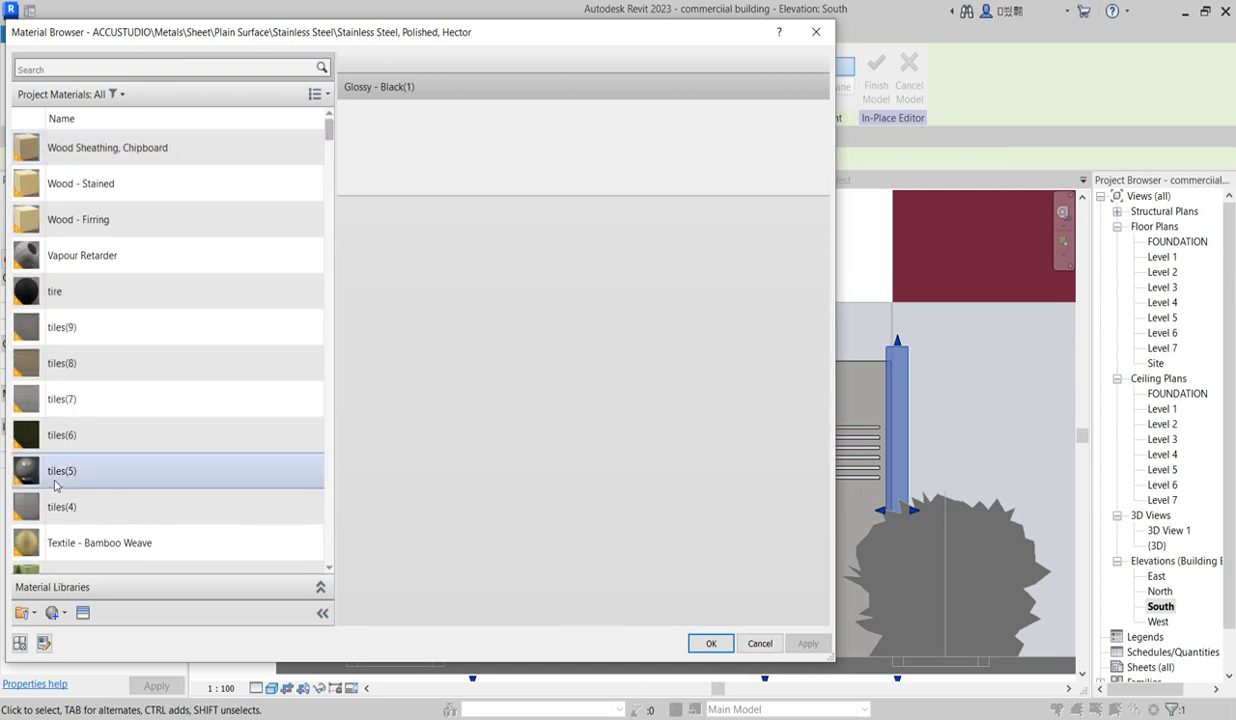
pyautogui.click(320, 94)
pyautogui.click(688, 212)
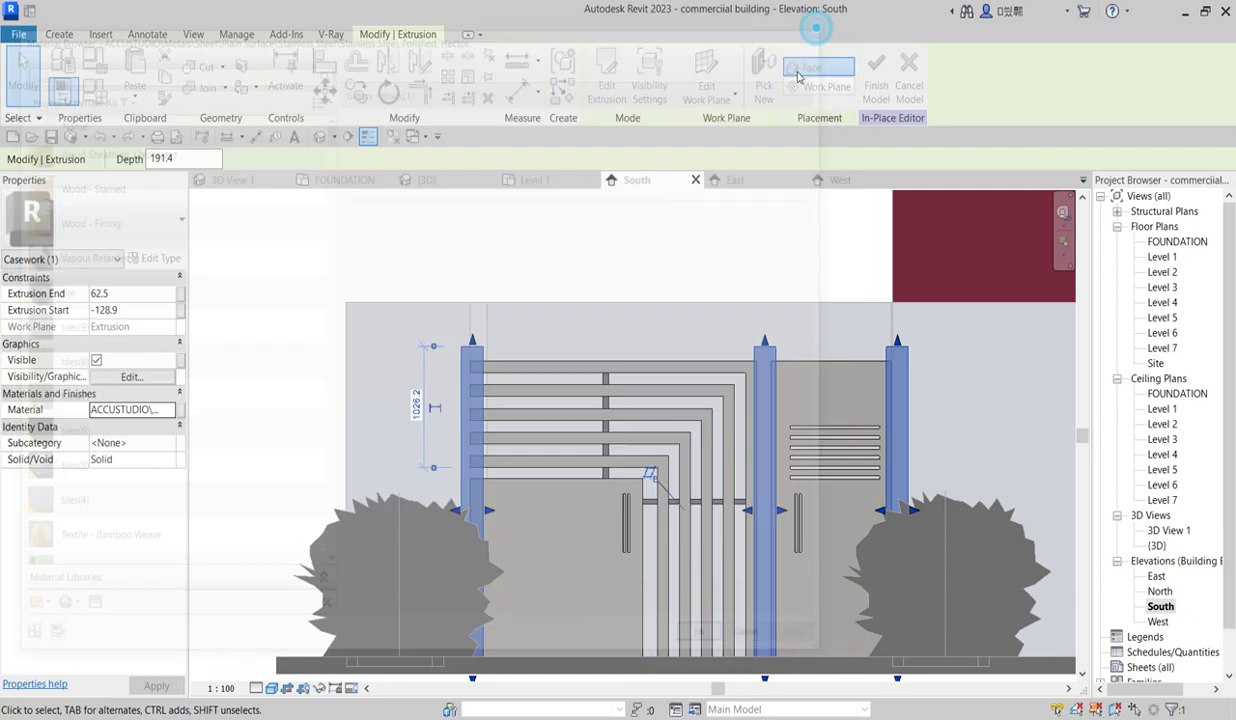
pyautogui.click(816, 31)
pyautogui.click(564, 338)
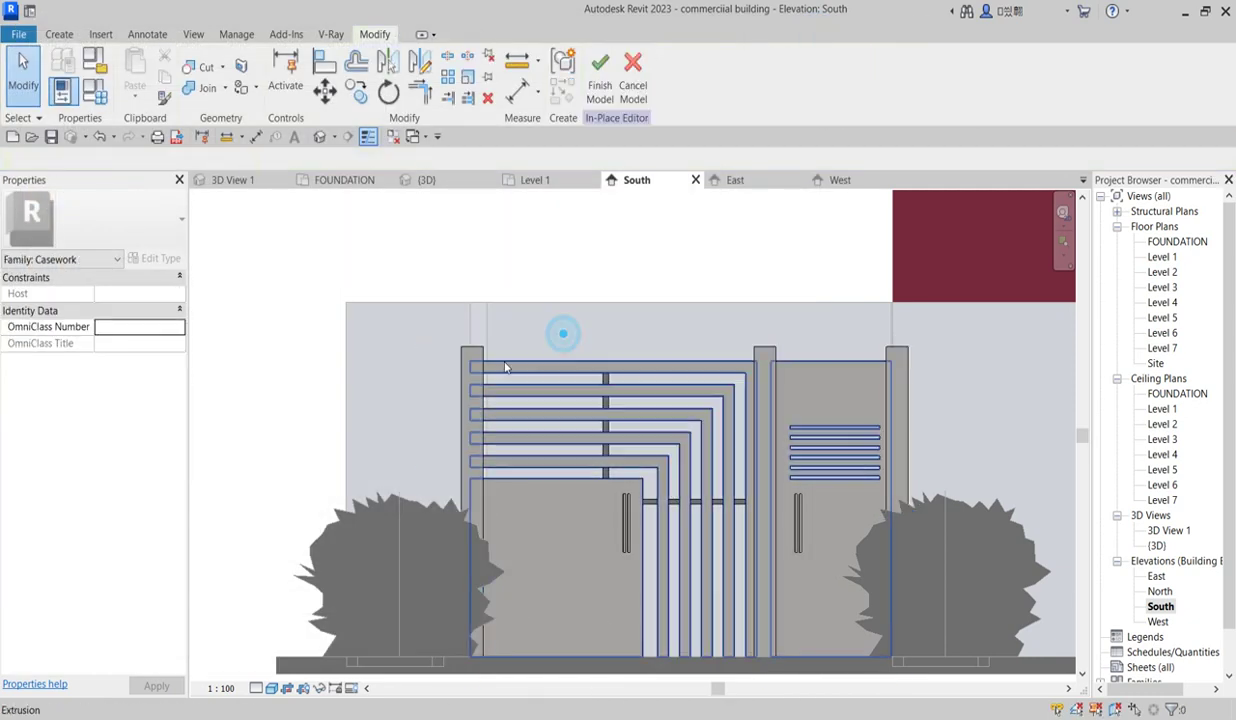
# - Reselect the gate posts and duplicate the project material Metal - Chrome as the basis for their material
pyautogui.click(481, 360)
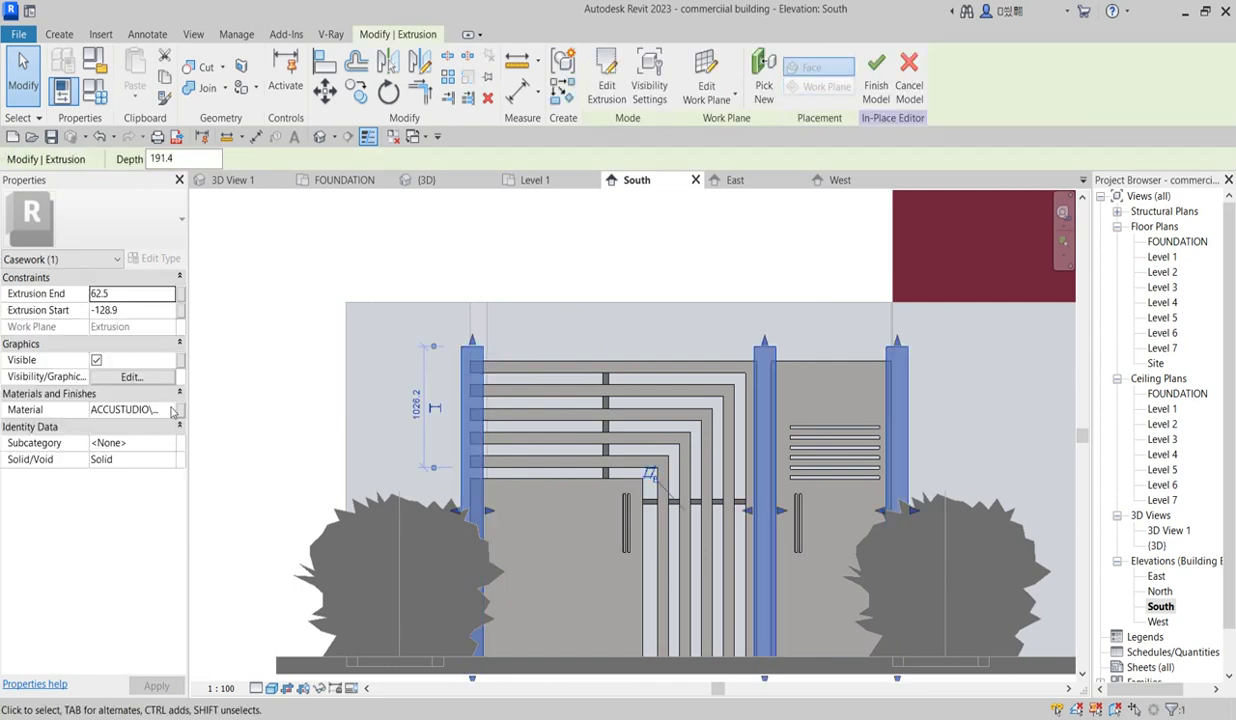
pyautogui.click(172, 410)
pyautogui.click(166, 408)
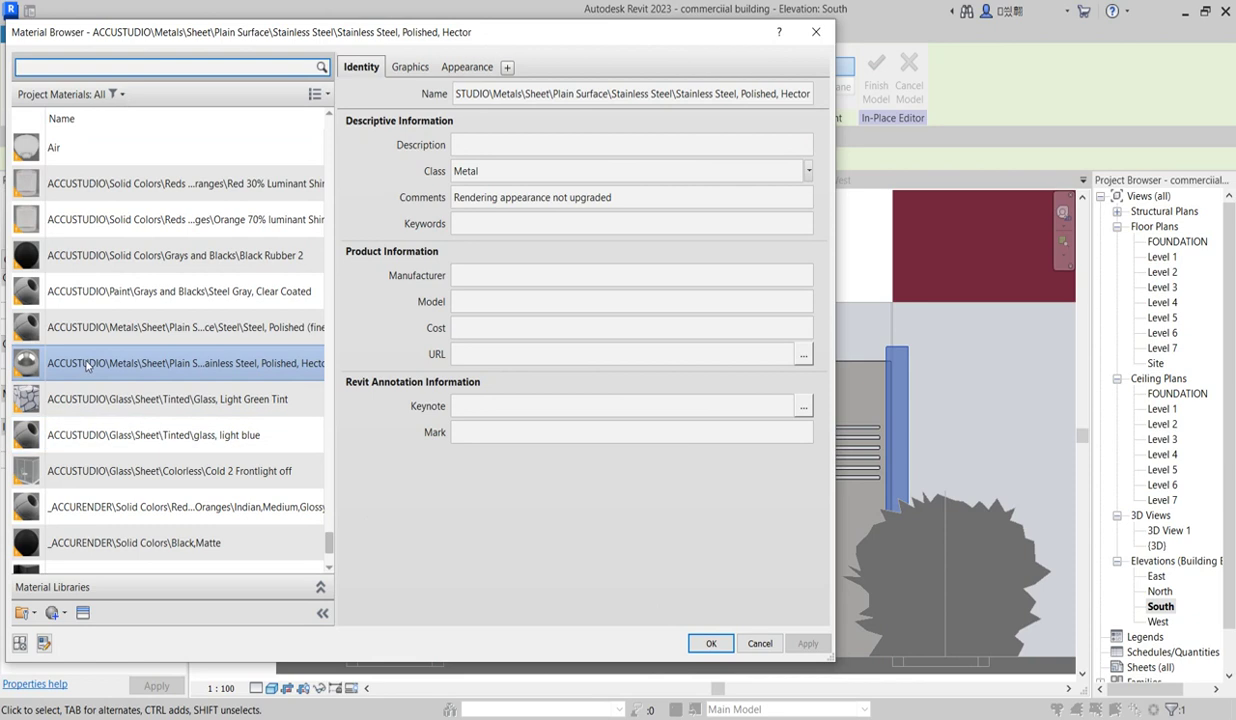
pyautogui.scroll(-3, 82, 505)
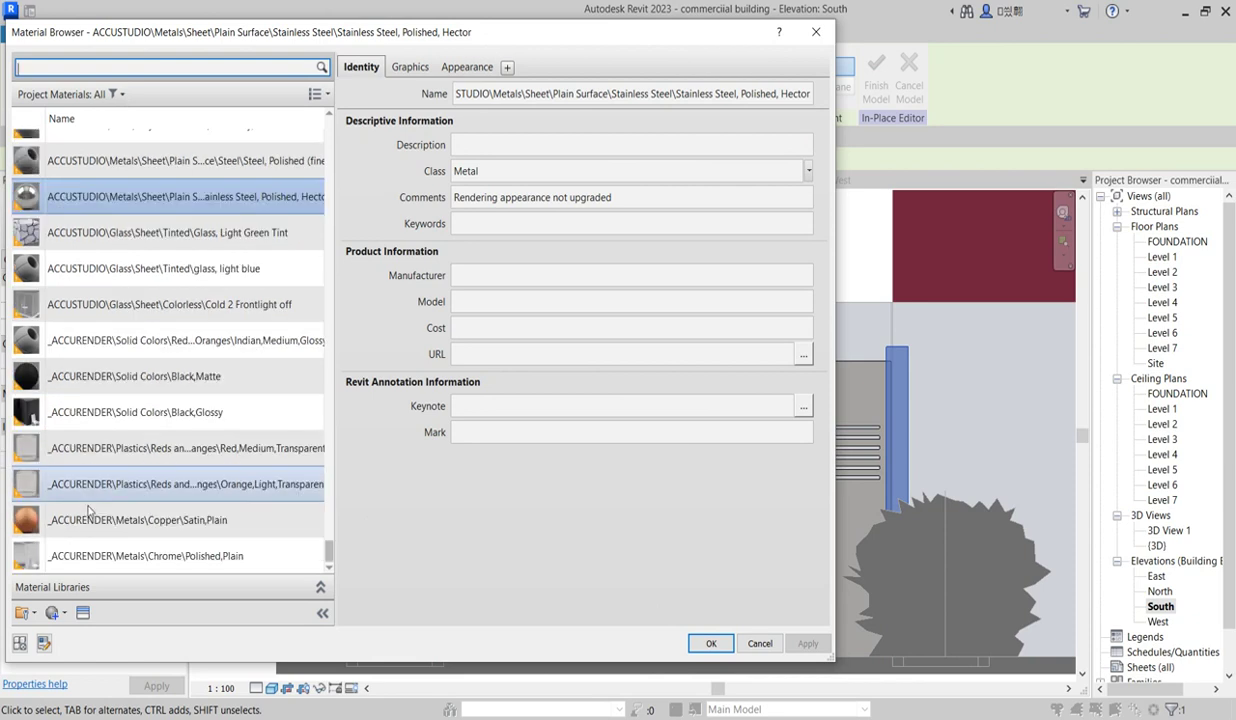
pyautogui.moveTo(329, 545); pyautogui.dragTo(359, 323)
pyautogui.click(93, 224)
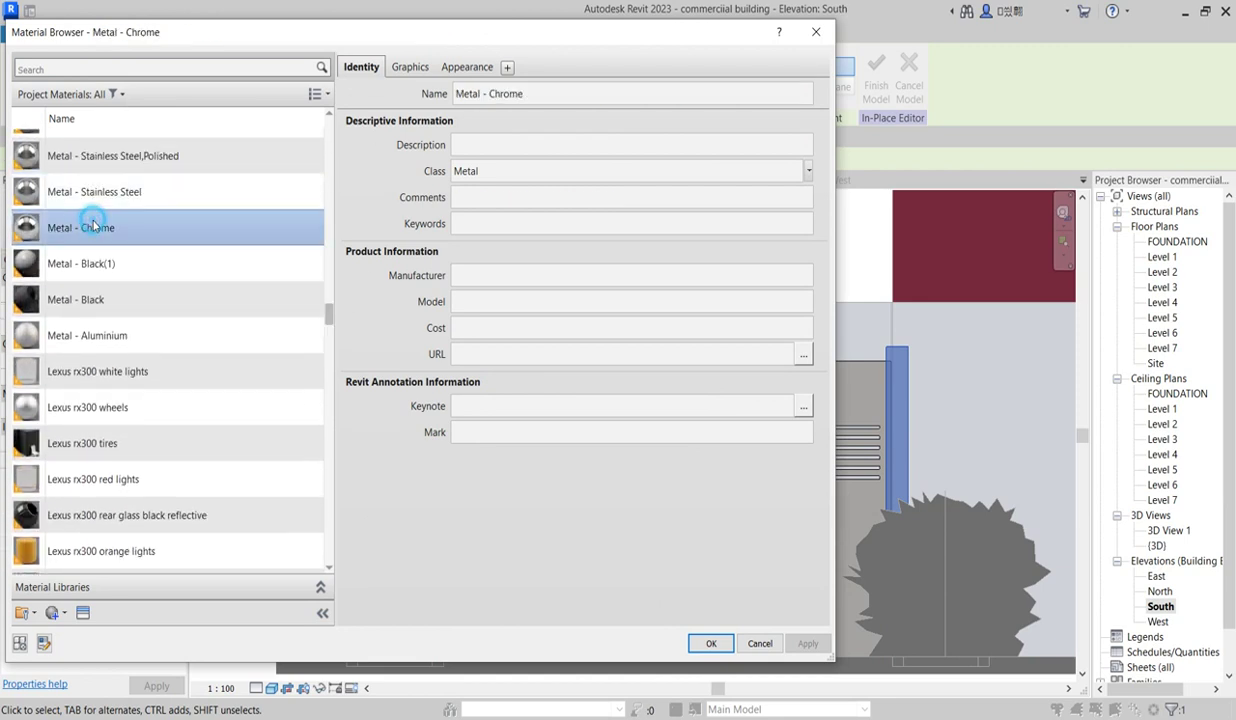
pyautogui.rightClick(102, 240)
pyautogui.click(165, 264)
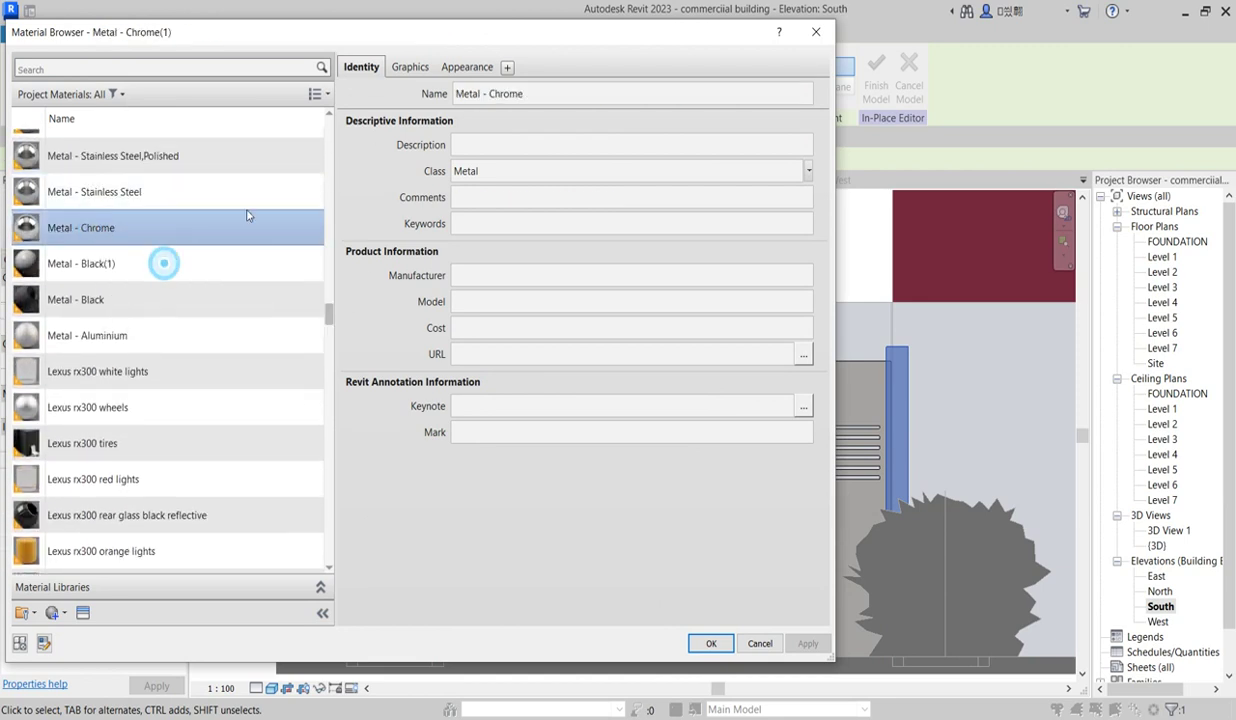
# - Replace the appearance of the duplicated Metal - Chrome material with the metallic paint asset Glossy - Black
pyautogui.click(410, 66)
pyautogui.click(454, 113)
pyautogui.click(463, 66)
pyautogui.click(797, 91)
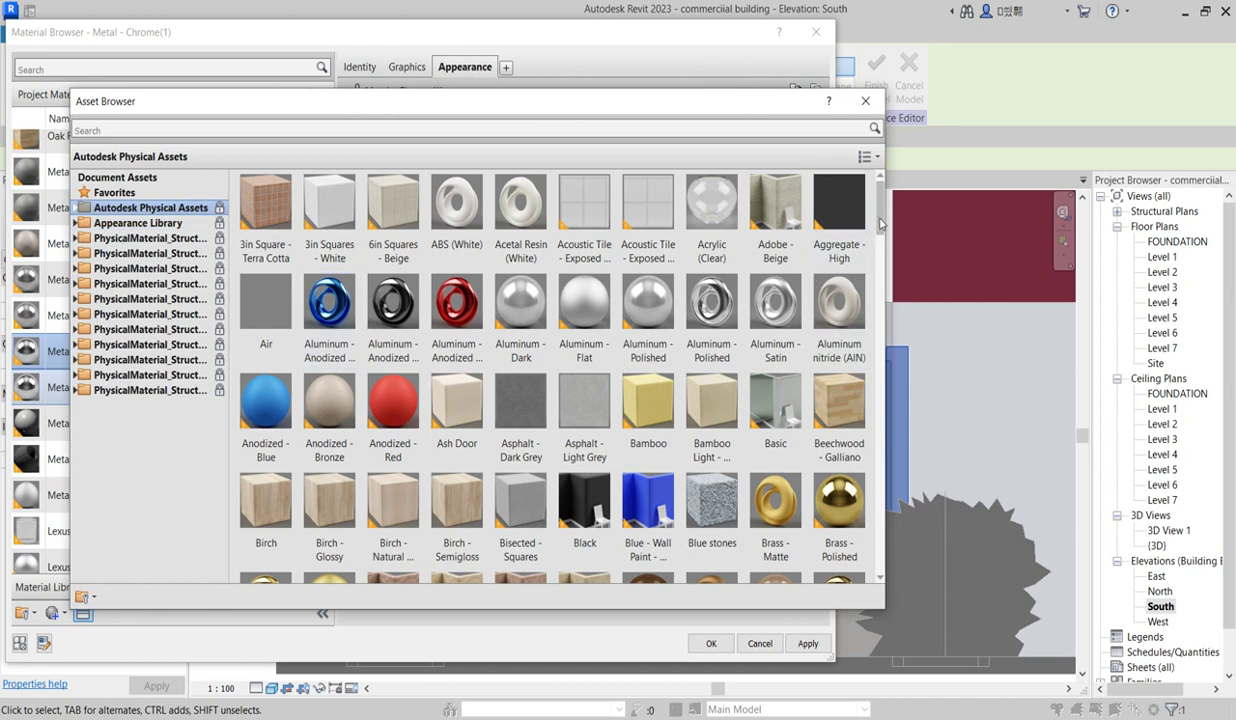
pyautogui.scroll(-1, 877, 307)
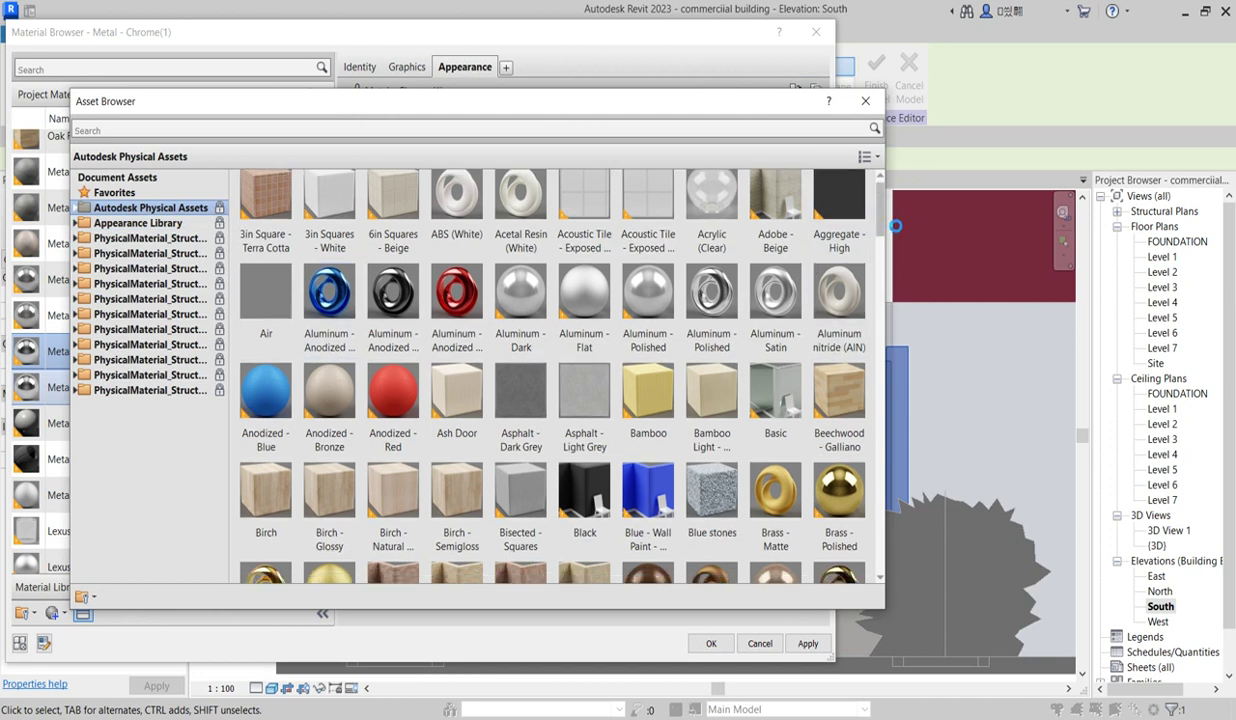
pyautogui.scroll(-5, 856, 242)
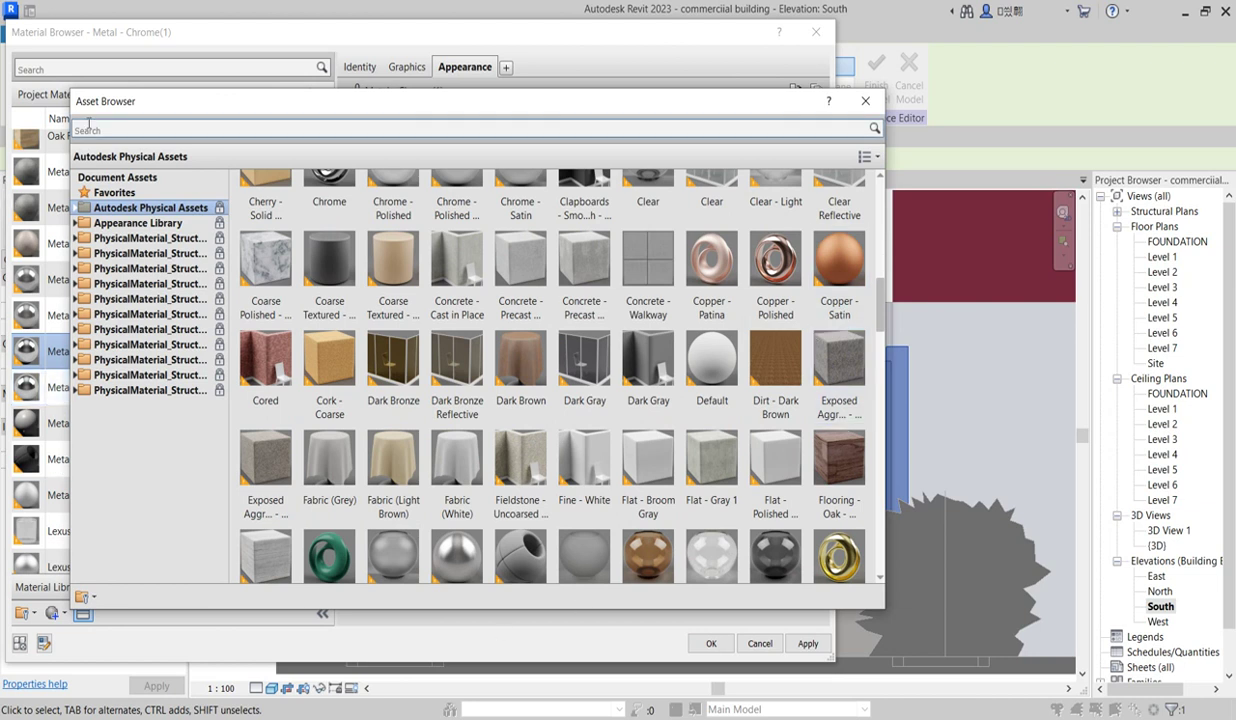
pyautogui.click(76, 223)
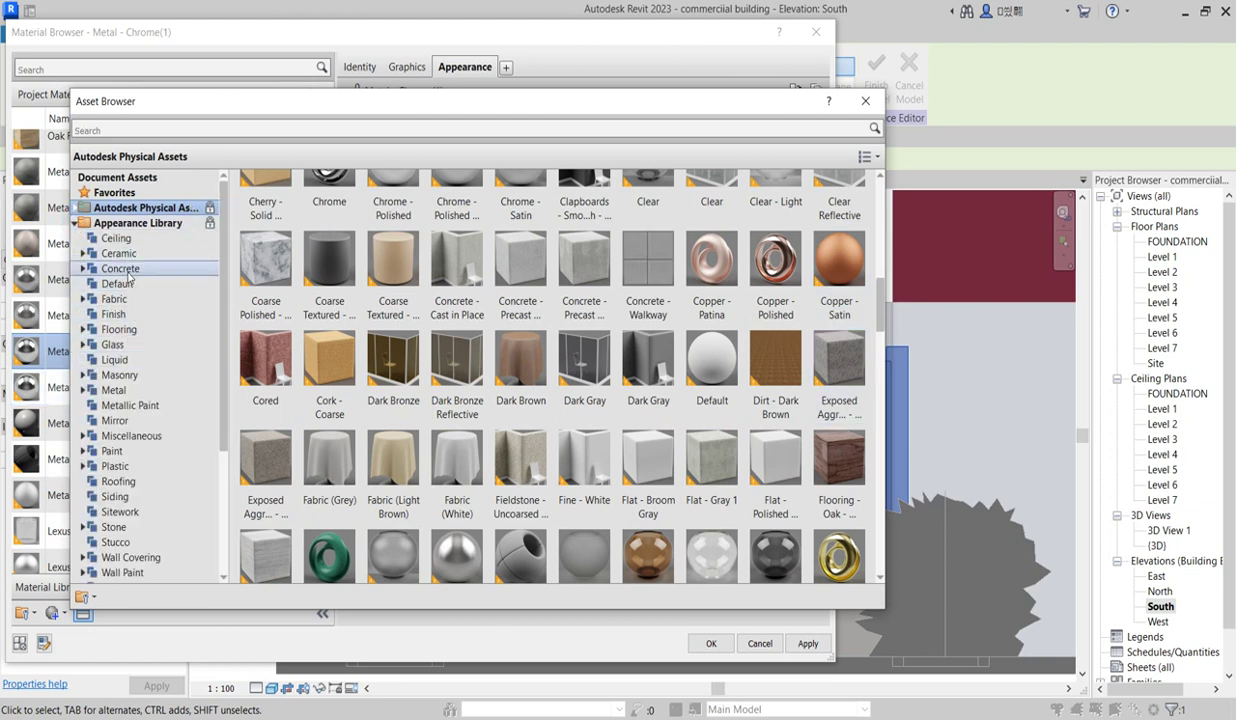
pyautogui.click(116, 390)
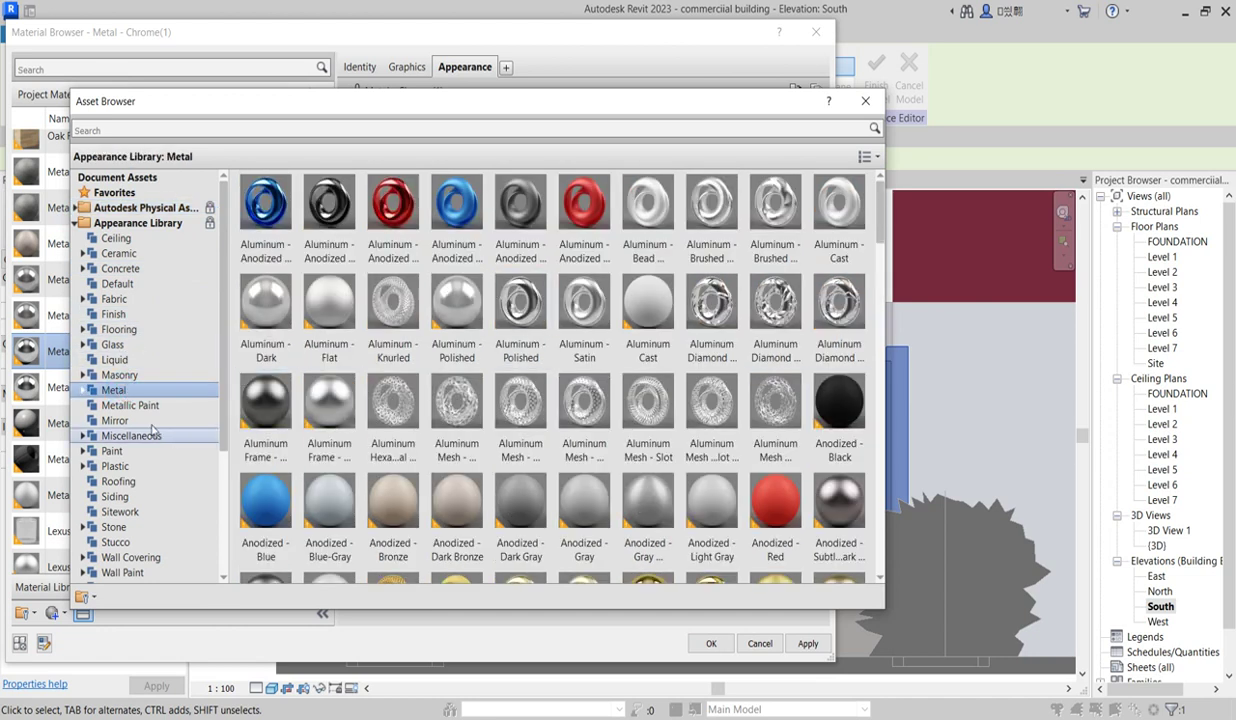
pyautogui.click(212, 401)
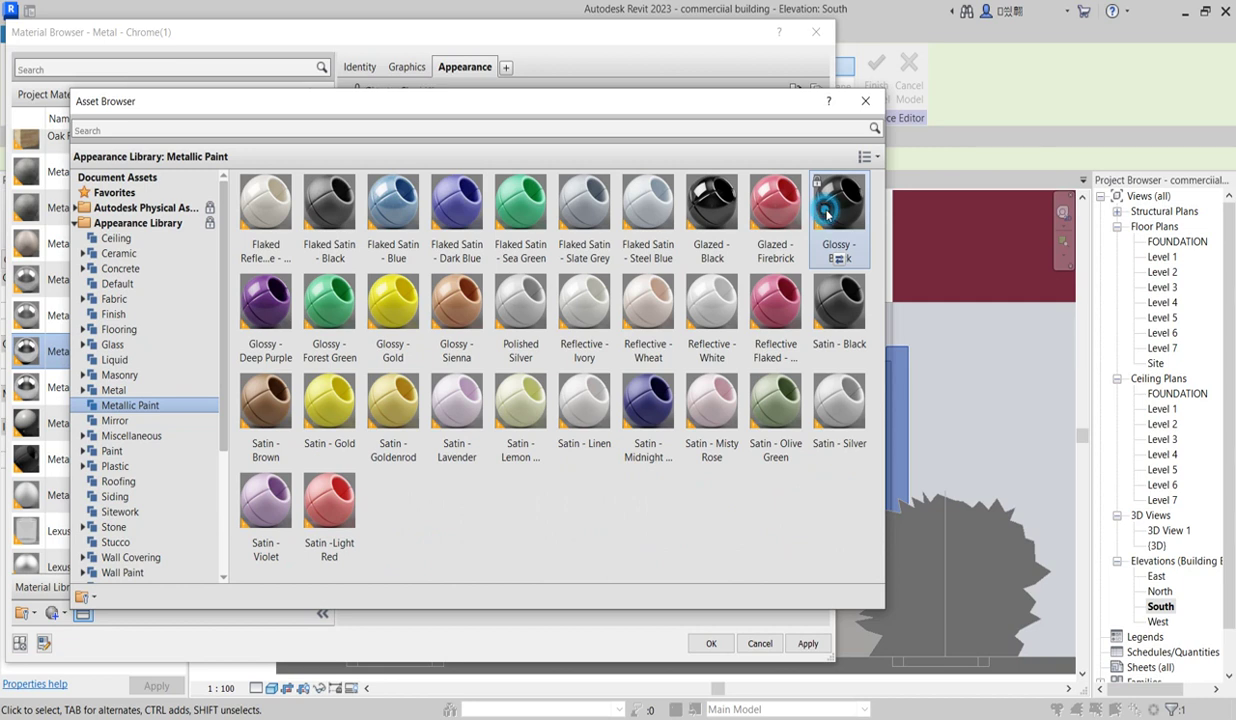
pyautogui.click(865, 103)
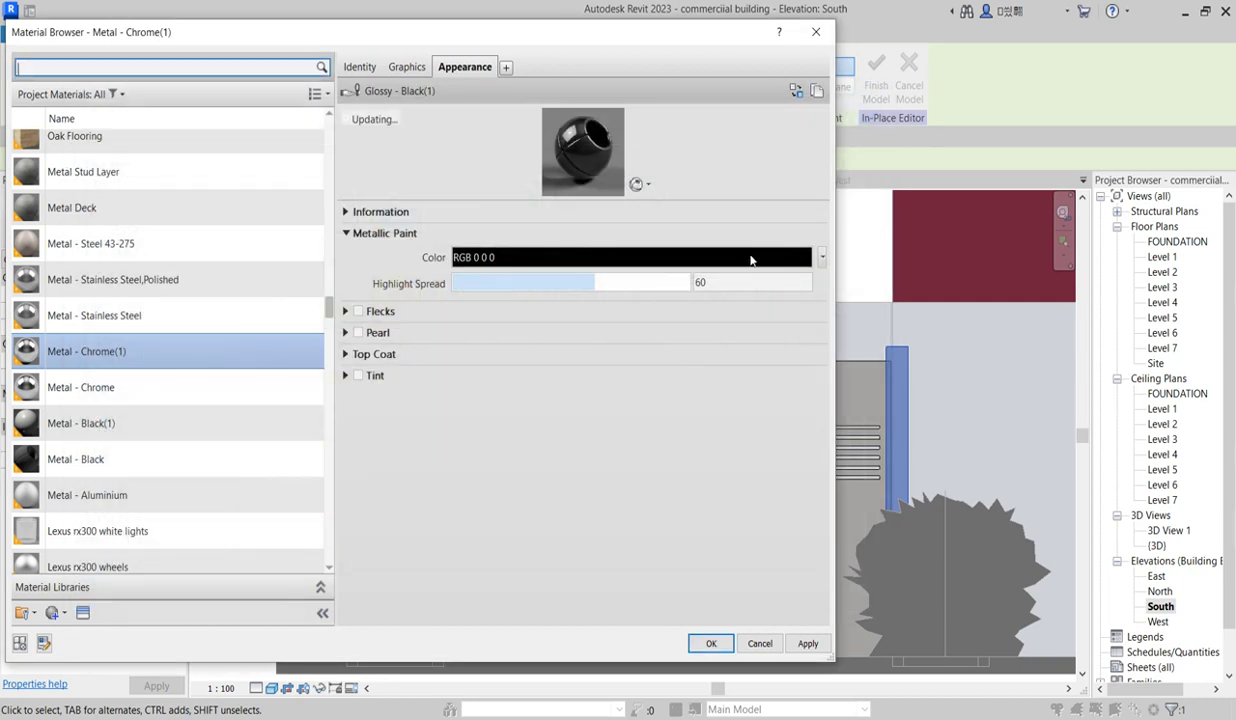
# - Confirm the duplicated Metal - Chrome material with the Glossy - Black appearance as the gate posts' material
pyautogui.click(711, 644)
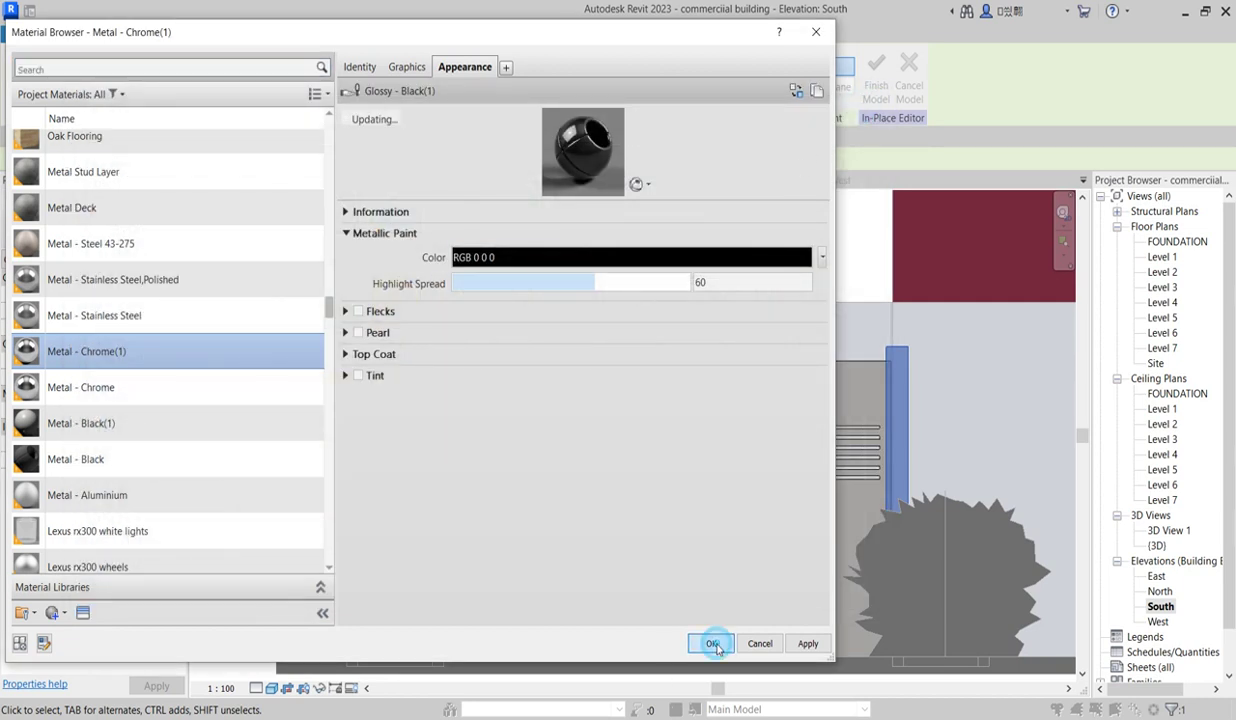
pyautogui.click(565, 338)
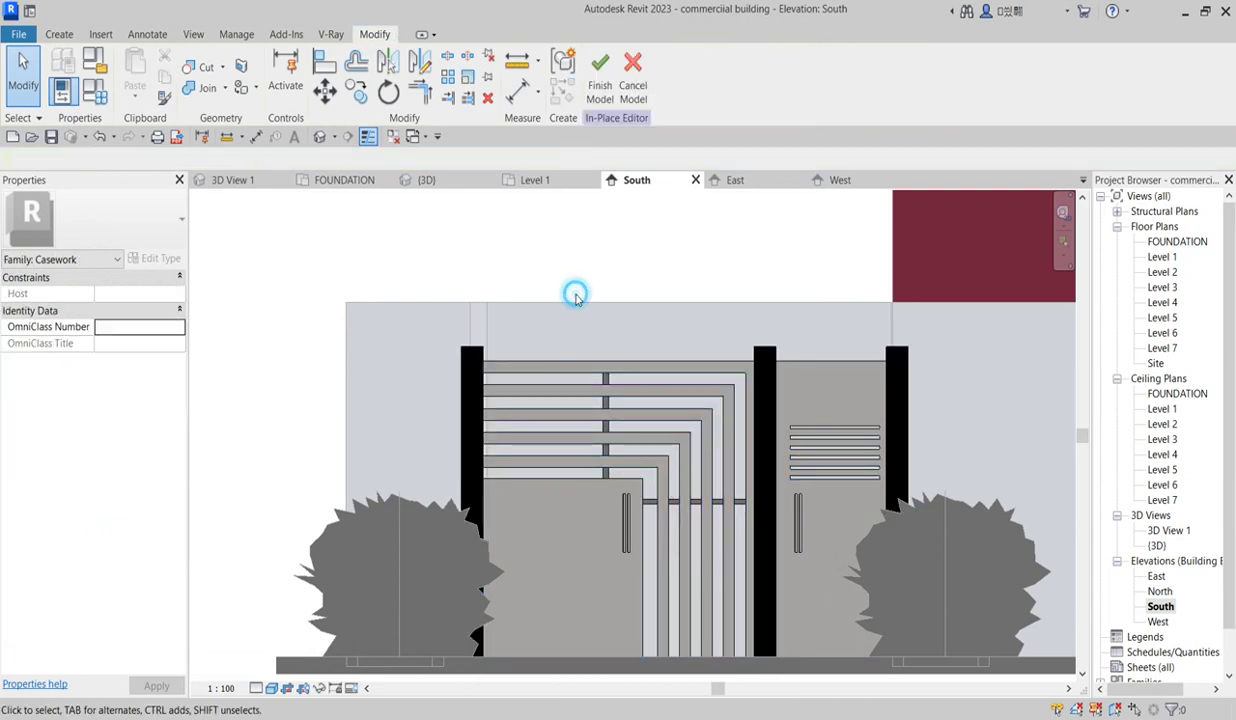
pyautogui.scroll(-3, 541, 350)
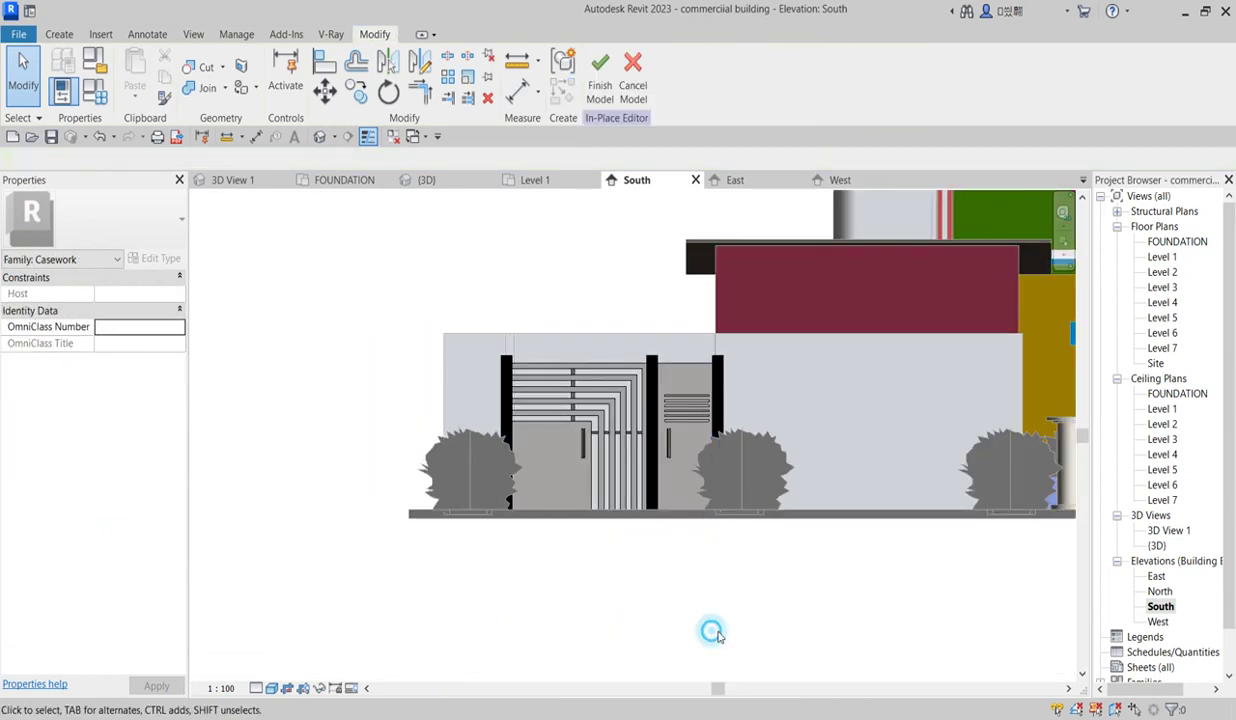
# - Inspect the finished gate's posts, panels and handles in the default 3D view
pyautogui.doubleClick(1159, 546)
pyautogui.scroll(-2, 579, 511)
pyautogui.click(501, 569)
pyautogui.scroll(-5, 601, 469)
pyautogui.click(480, 367)
pyautogui.scroll(3, 598, 506)
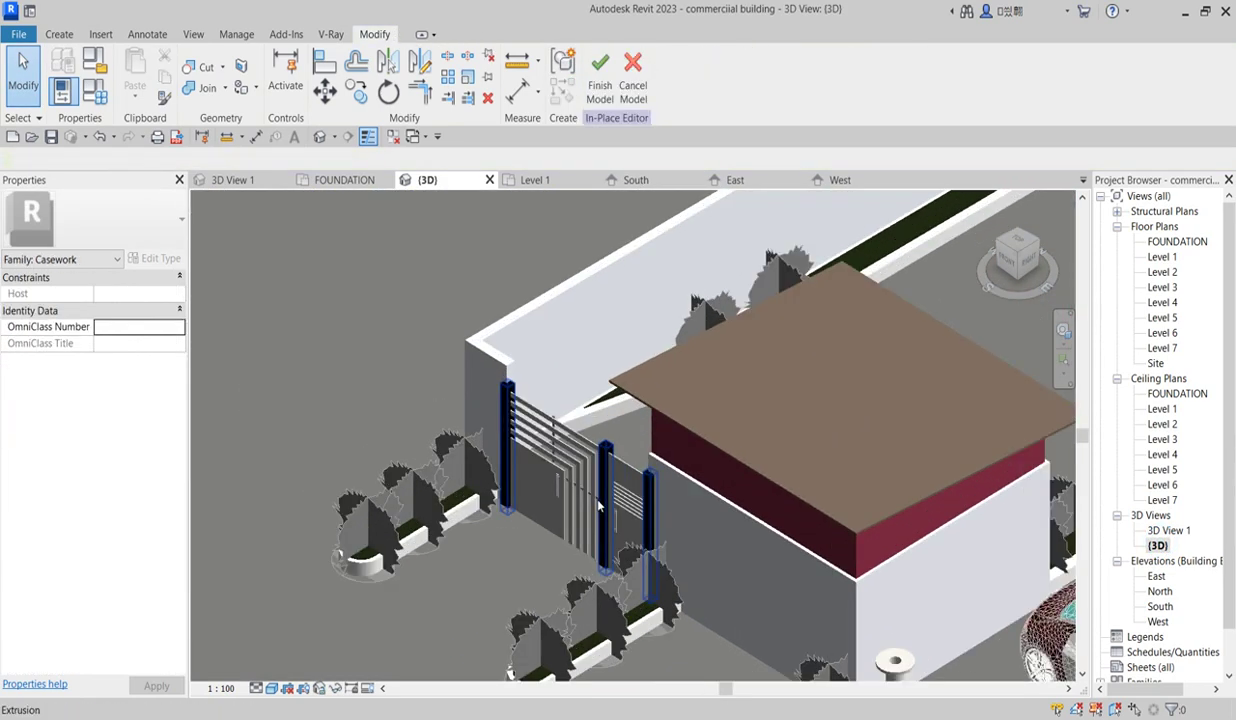
pyautogui.scroll(2, 482, 415)
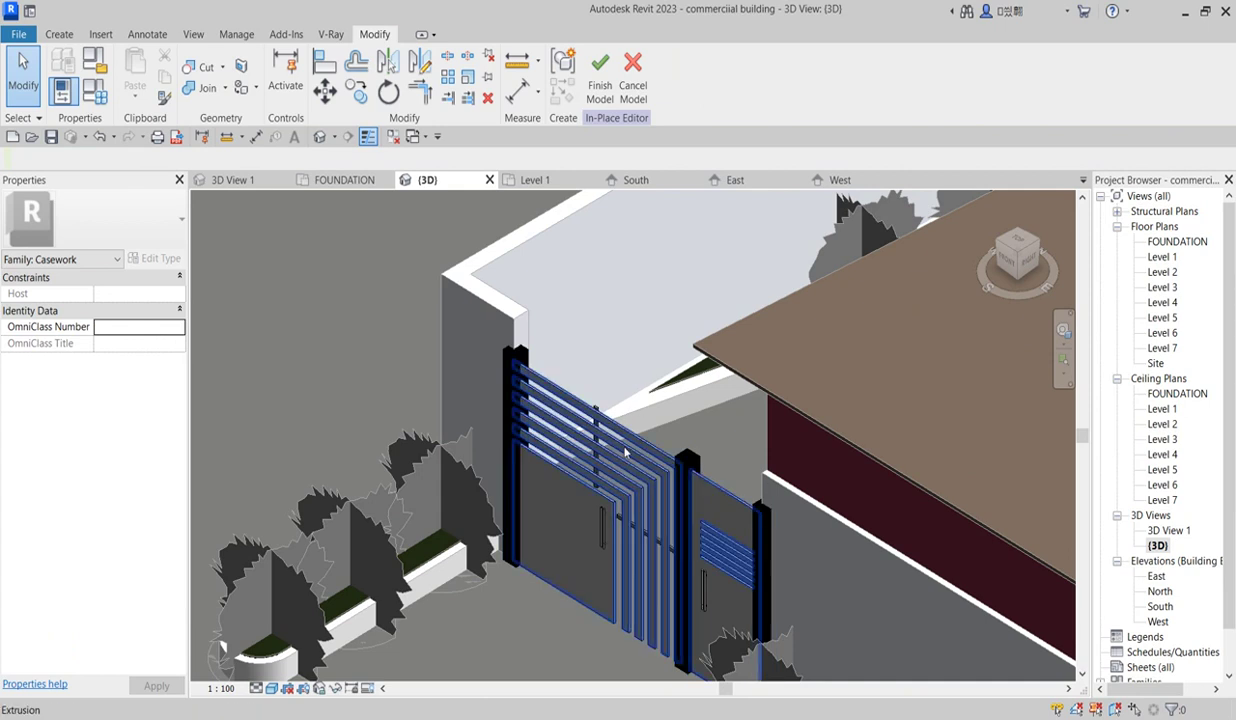
pyautogui.scroll(-2, 628, 423)
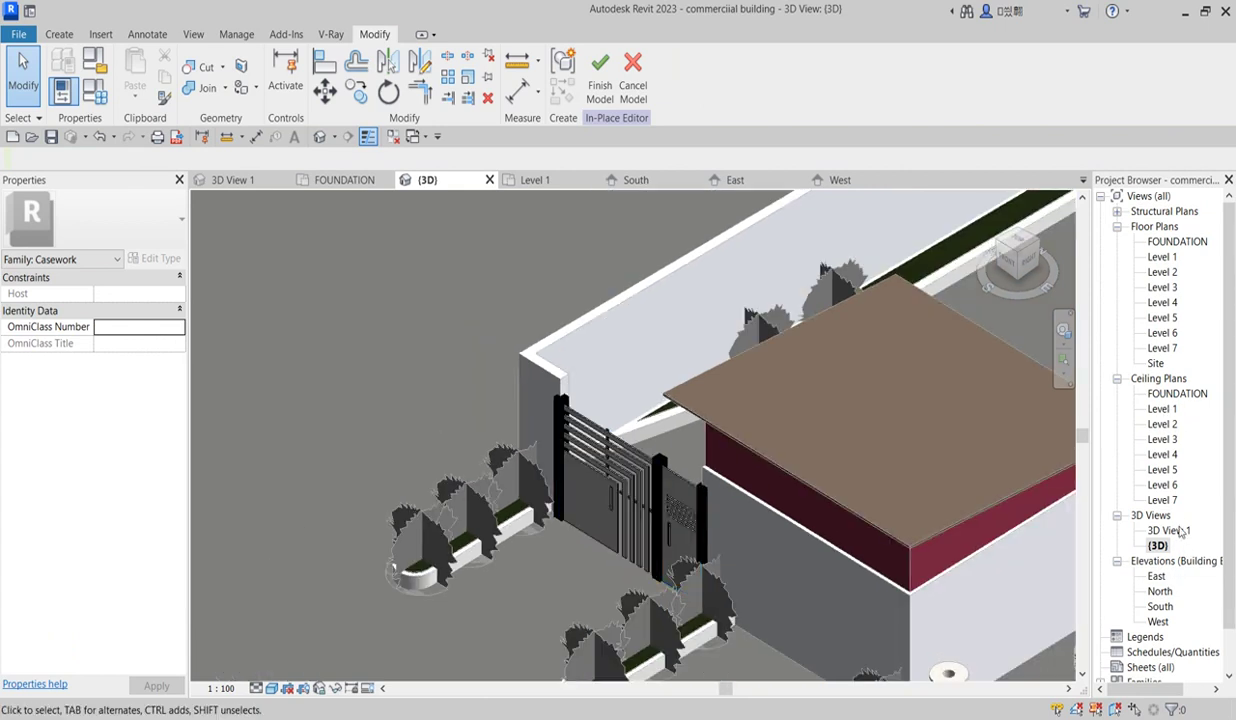
# - Return to the Level 1 floor plan and finish the in-place gate model
pyautogui.doubleClick(1163, 258)
pyautogui.scroll(-4, 675, 430)
pyautogui.scroll(-5, 566, 461)
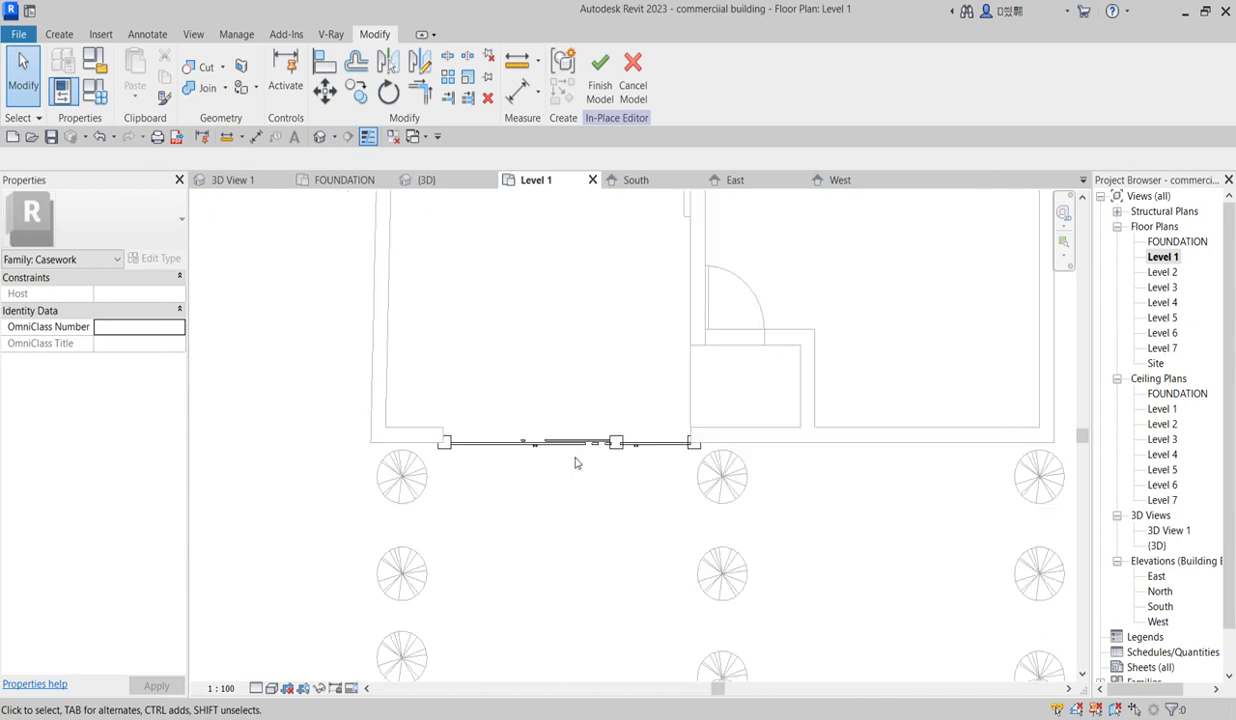
pyautogui.scroll(-2, 586, 484)
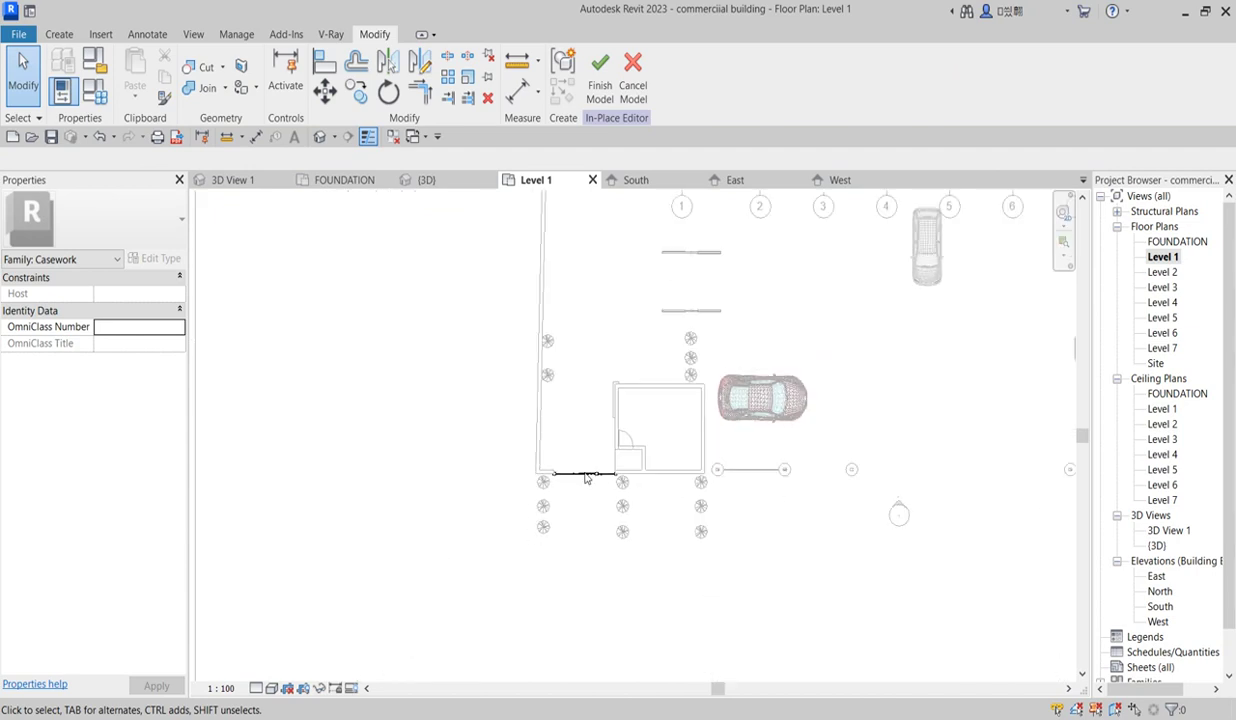
pyautogui.click(611, 89)
pyautogui.scroll(-1, 741, 484)
pyautogui.scroll(-2, 741, 484)
pyautogui.click(740, 620)
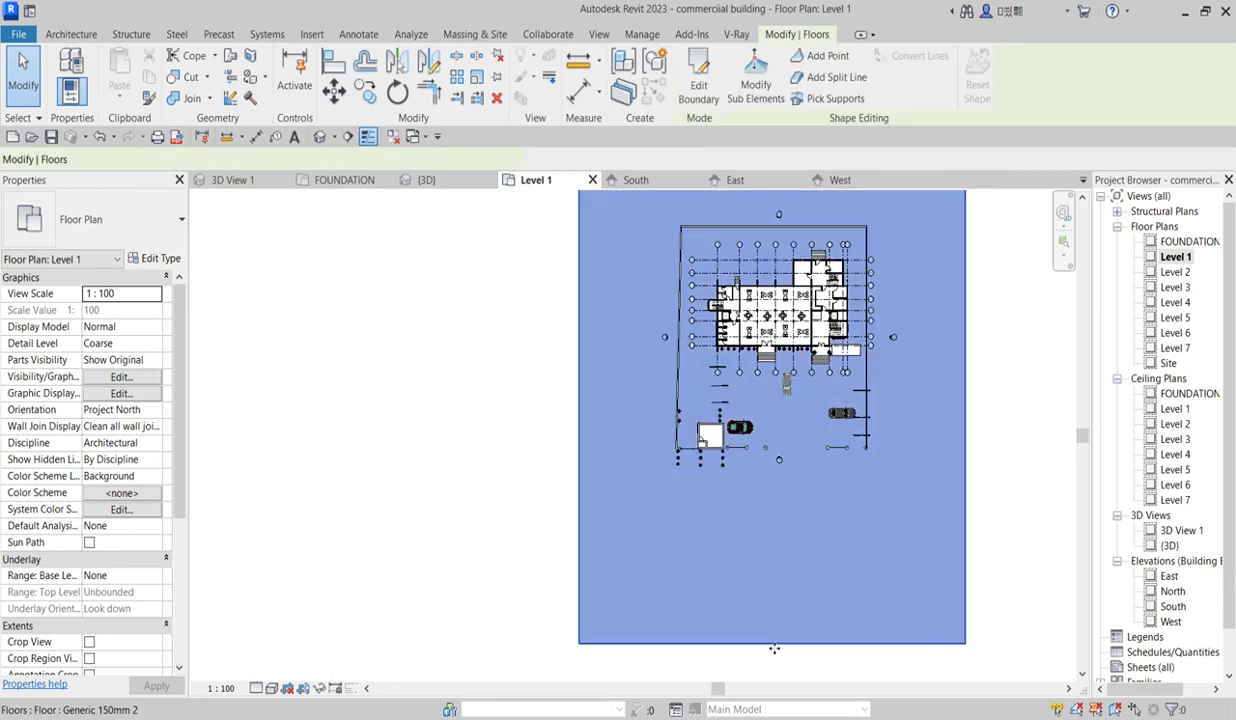
pyautogui.click(698, 85)
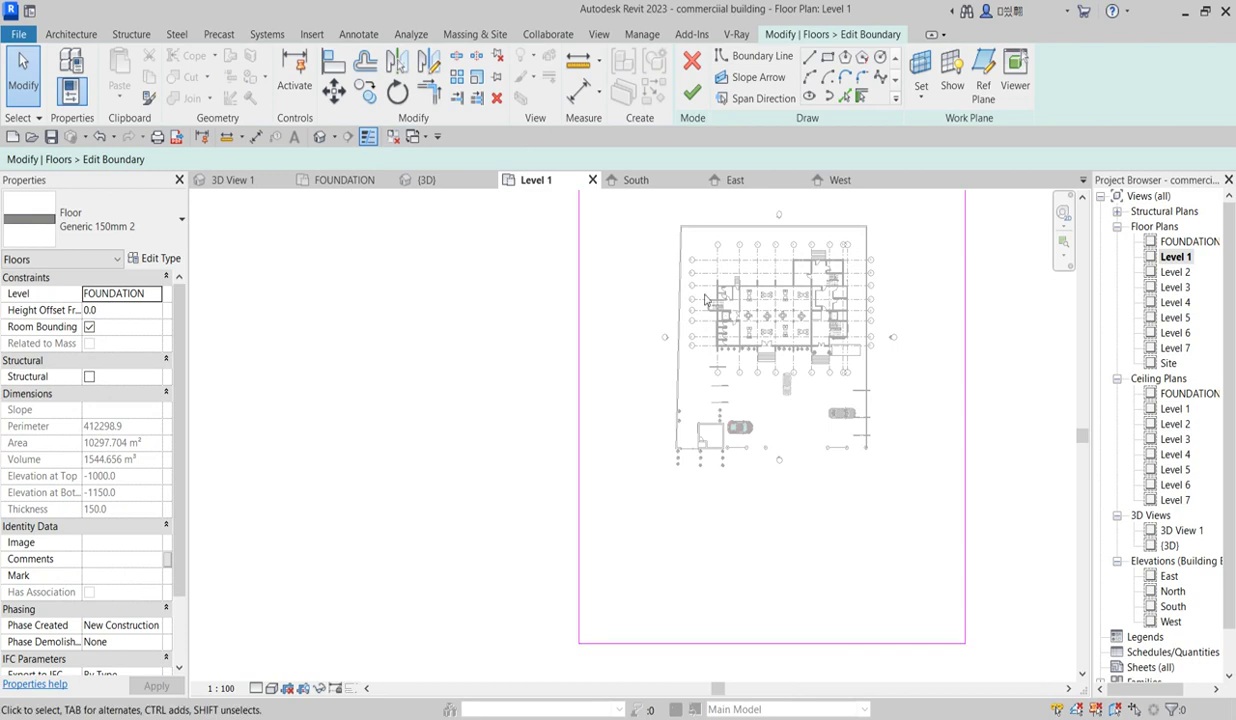
pyautogui.click(693, 97)
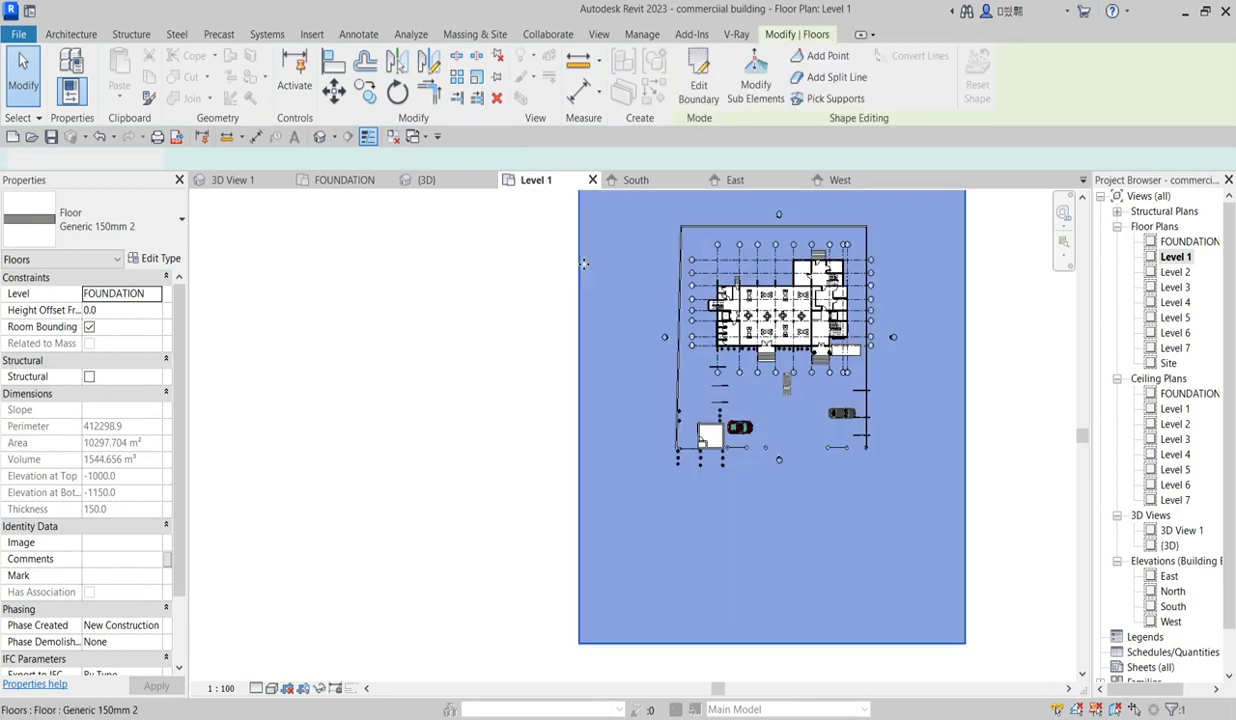
pyautogui.click(447, 361)
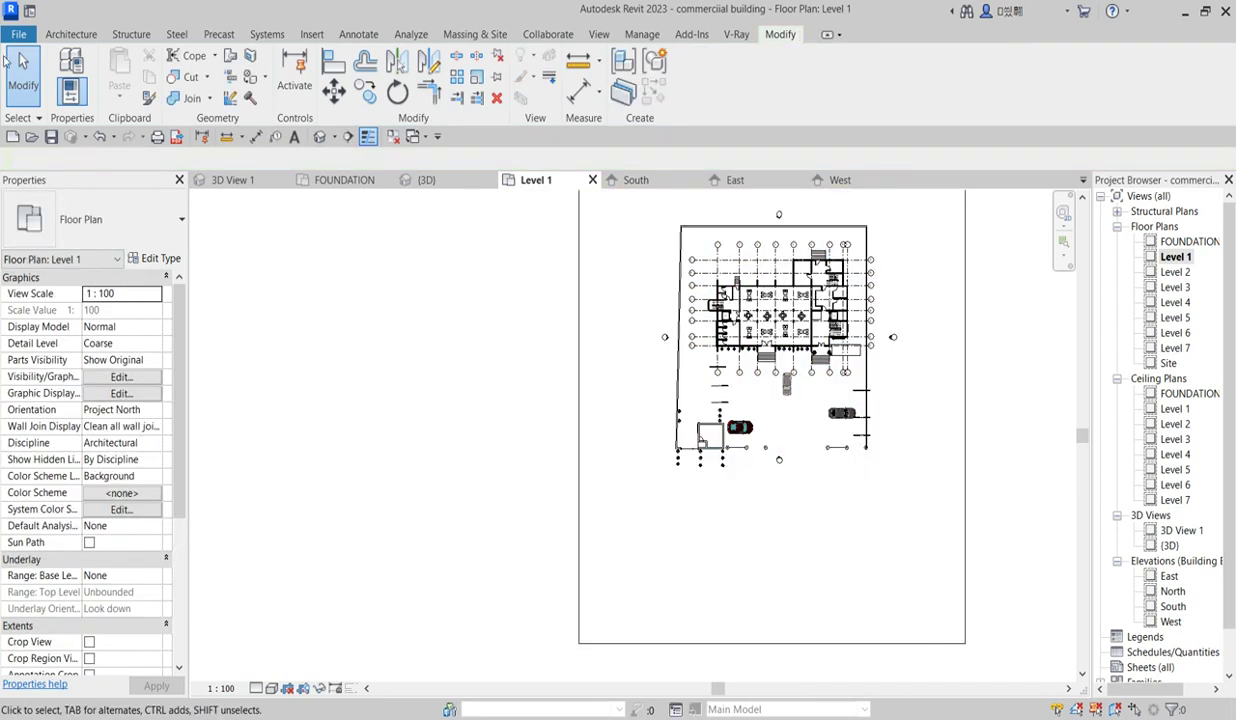
pyautogui.click(60, 35)
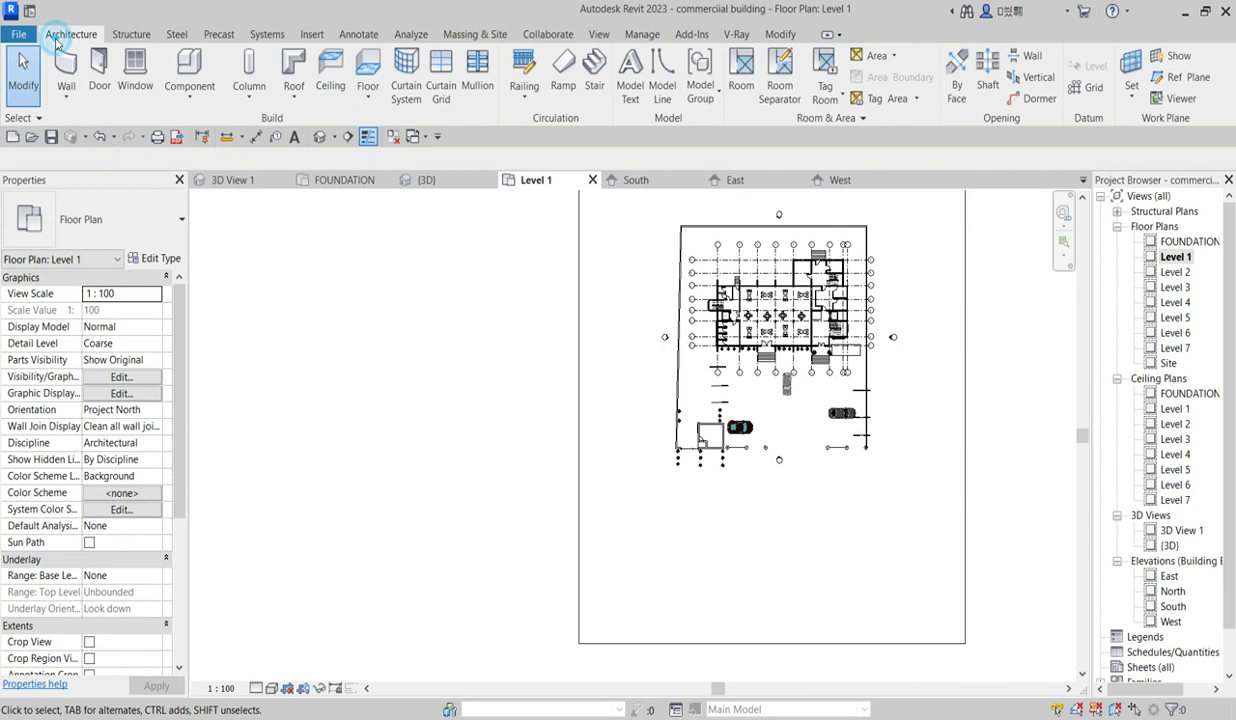
pyautogui.click(200, 104)
pyautogui.click(212, 164)
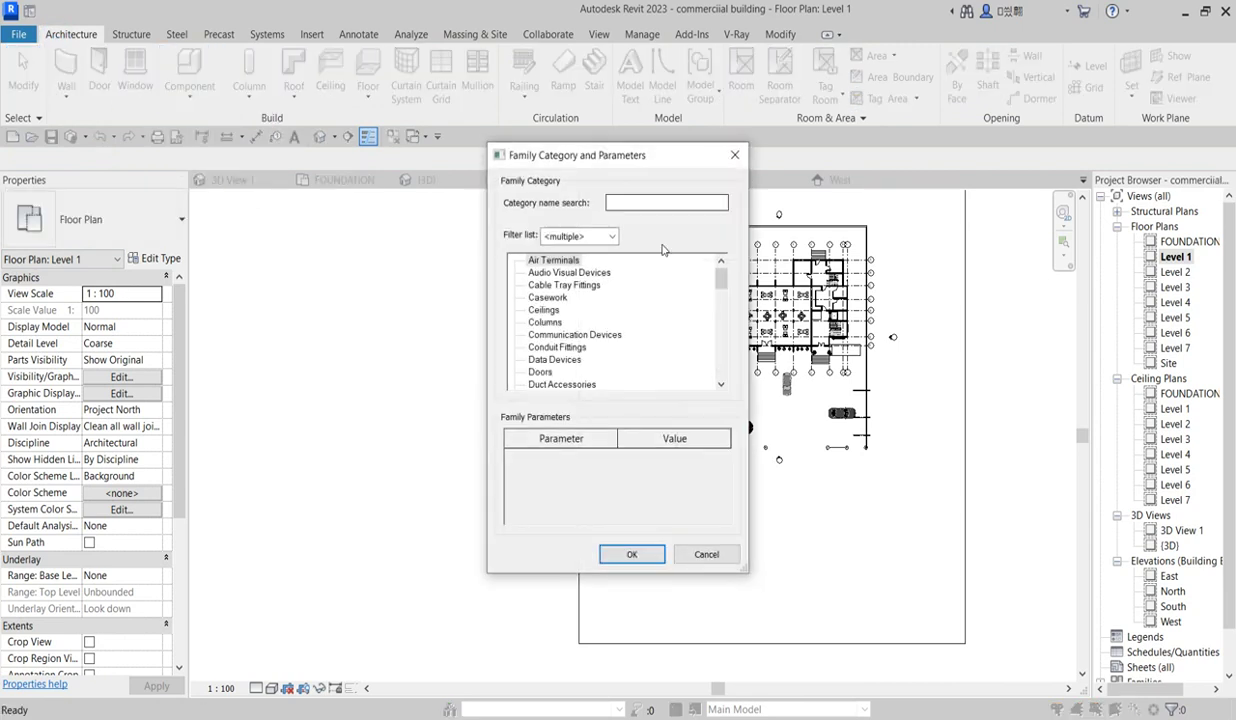
pyautogui.click(633, 554)
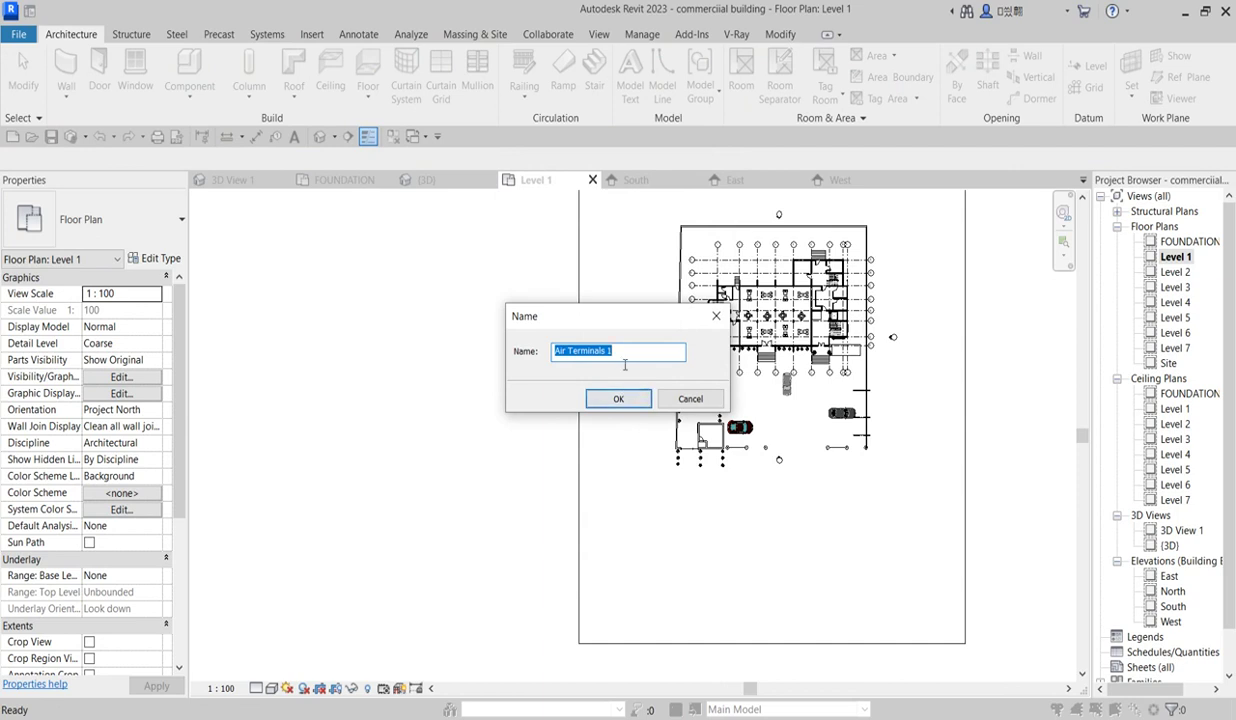
pyautogui.click(716, 316)
# - Start a new in-place model in the Roads category, accepting the default name
pyautogui.click(171, 91)
pyautogui.click(215, 161)
pyautogui.scroll(-12, 562, 305)
pyautogui.scroll(-3, 563, 382)
pyautogui.scroll(3, 557, 362)
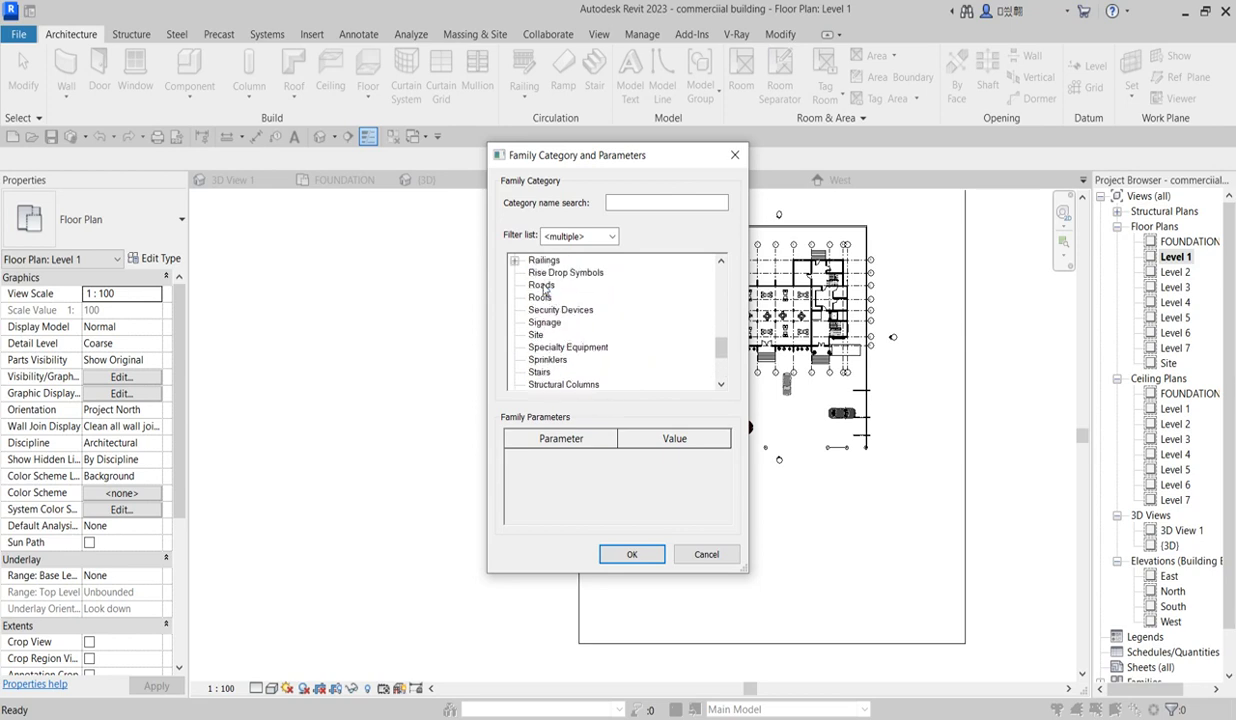
pyautogui.click(632, 555)
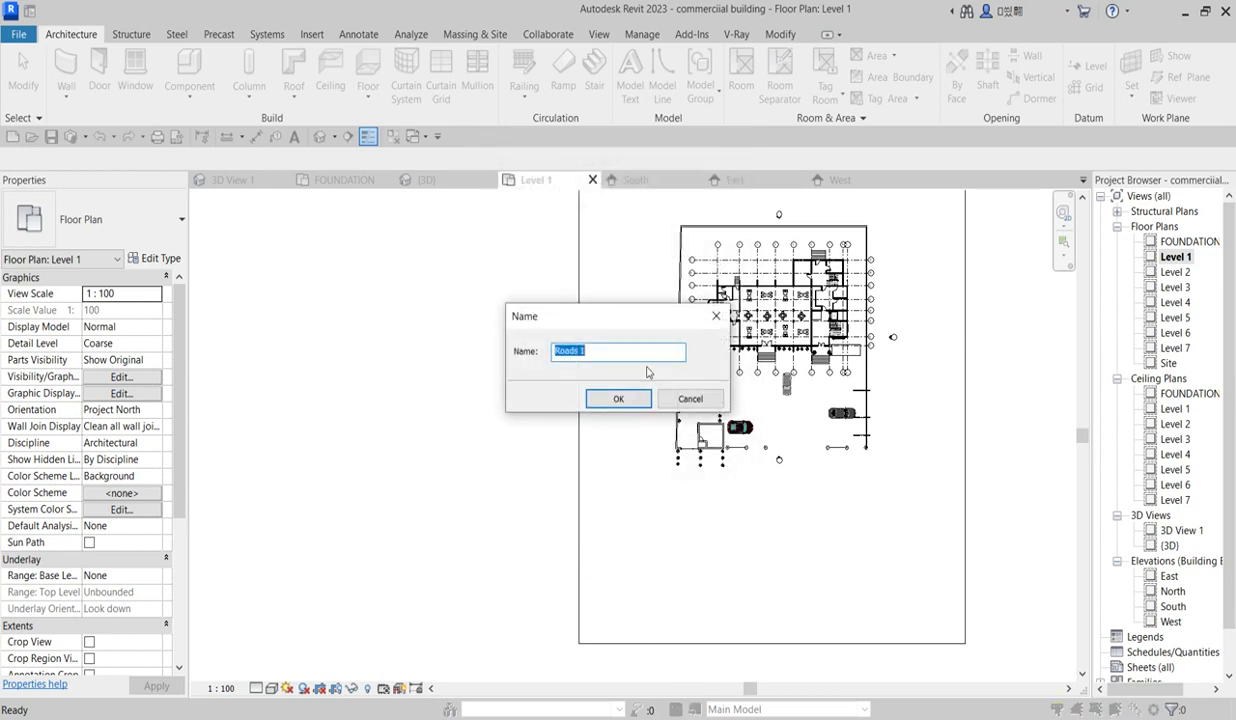
pyautogui.click(632, 403)
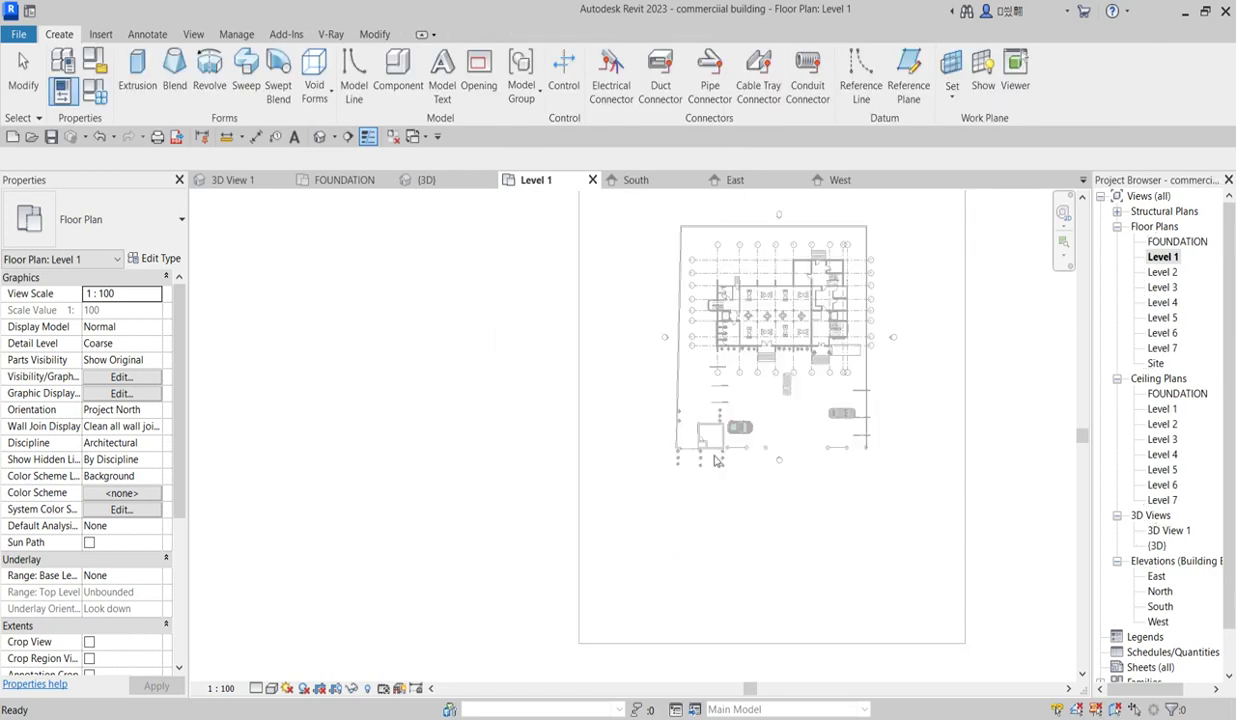
# - Begin an extrusion sketch with a line running south from the gate's west post, continued about 50000 westward
pyautogui.click(140, 80)
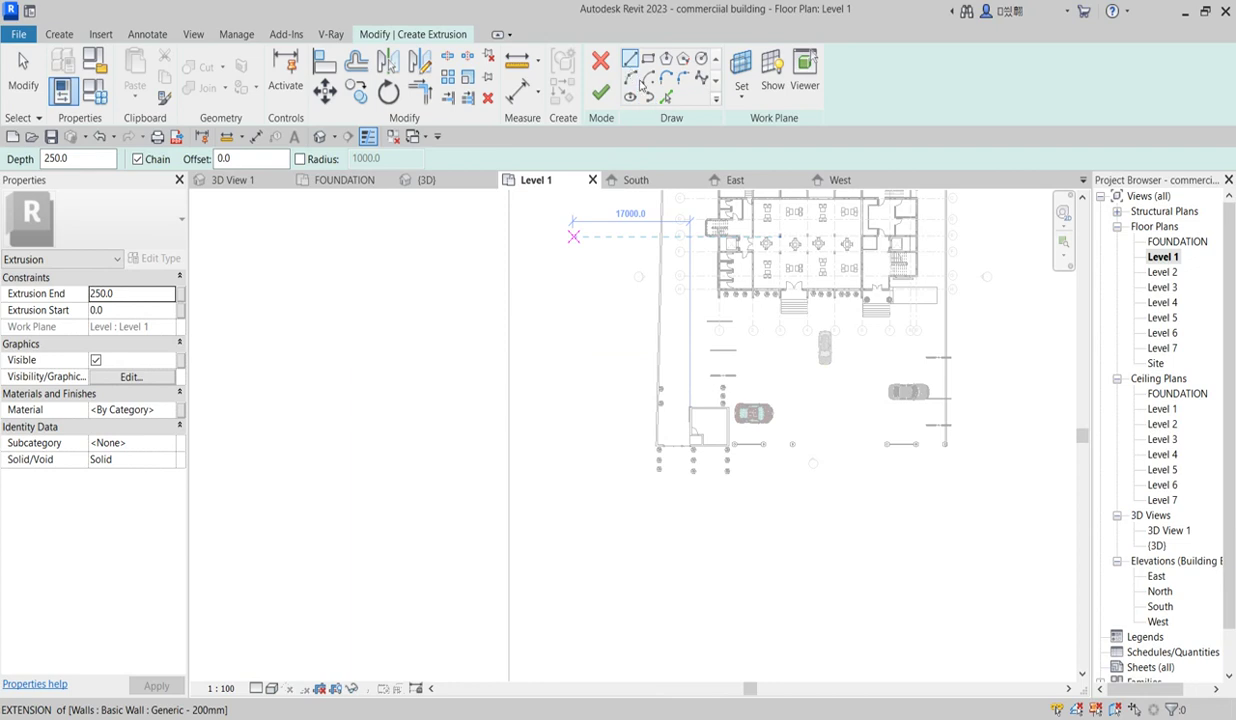
pyautogui.click(629, 61)
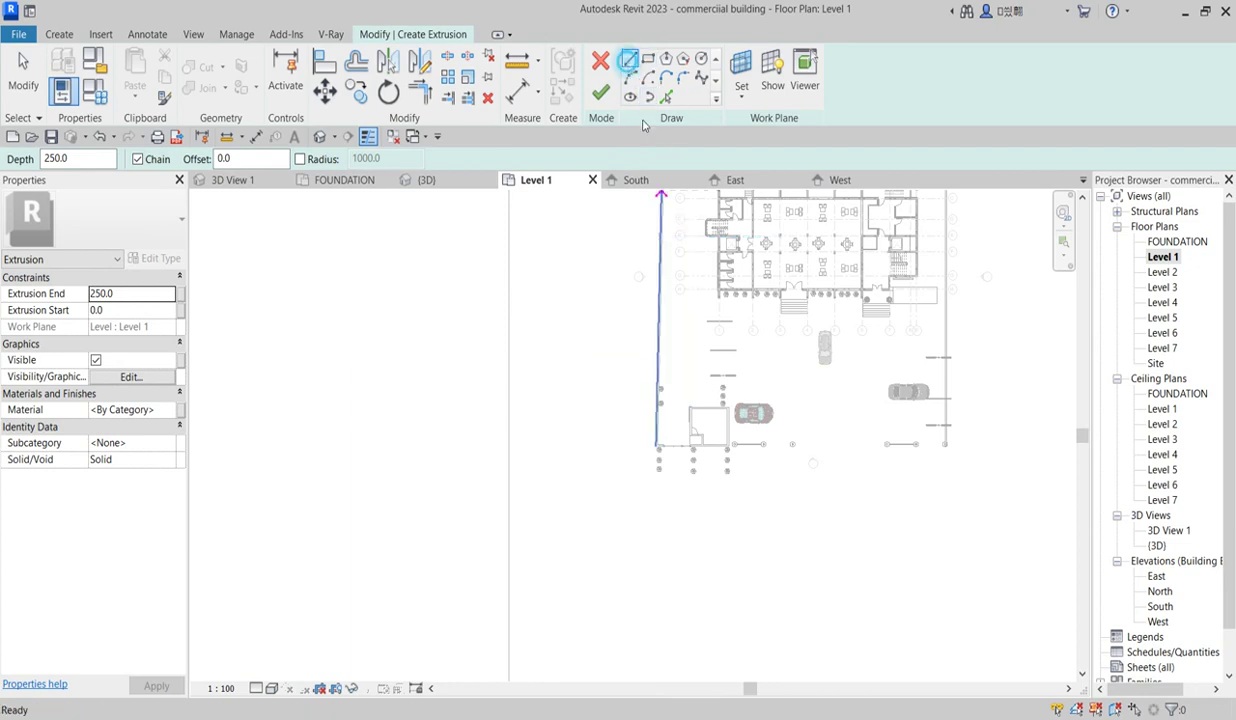
pyautogui.scroll(5, 678, 443)
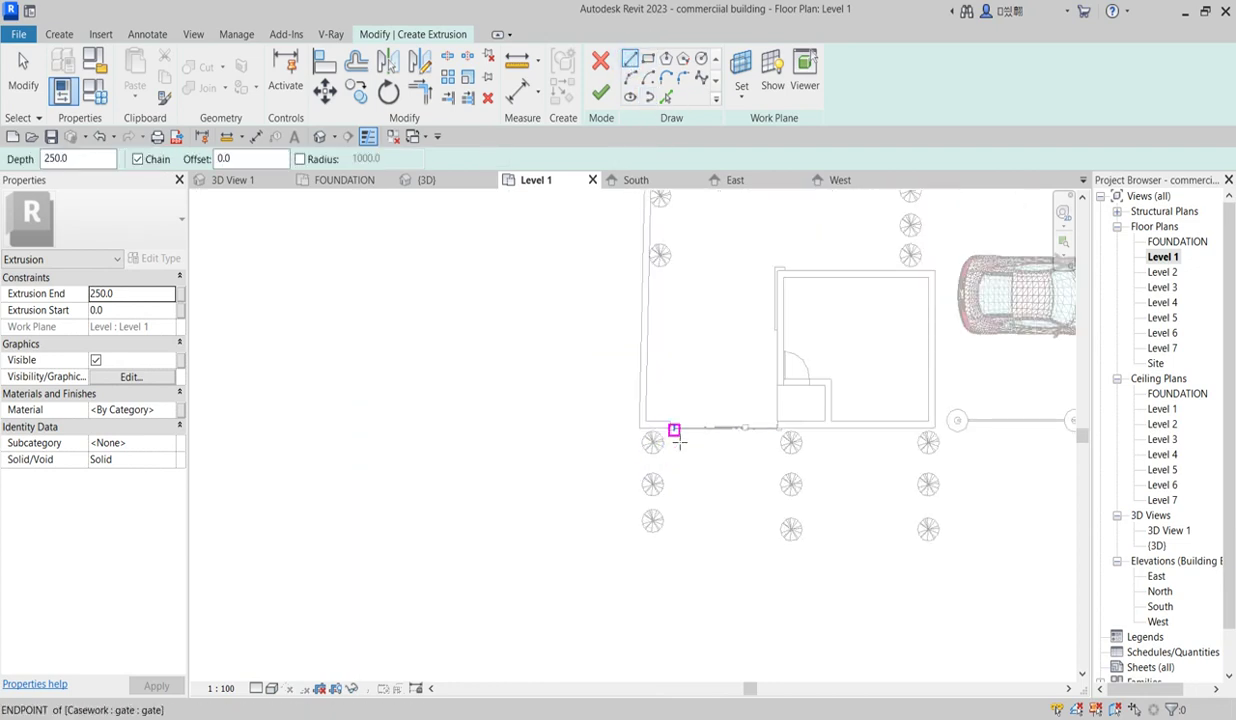
pyautogui.click(674, 430)
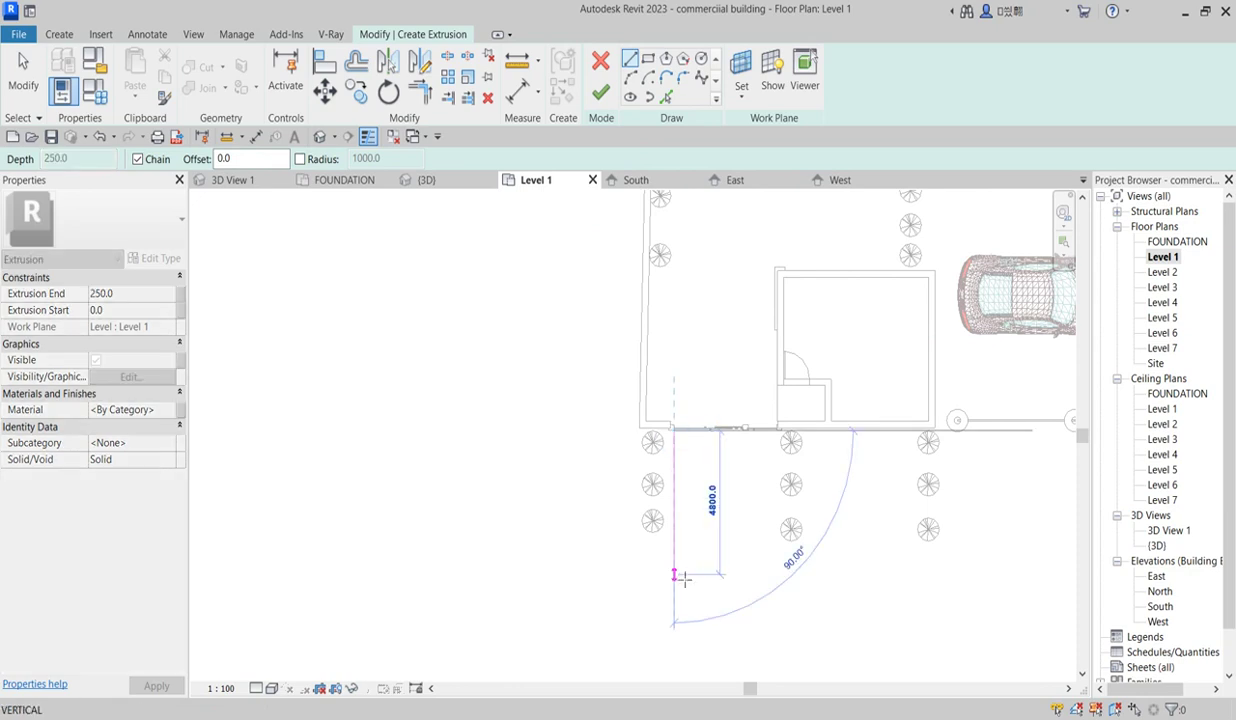
pyautogui.click(674, 565)
pyautogui.scroll(-5, 660, 572)
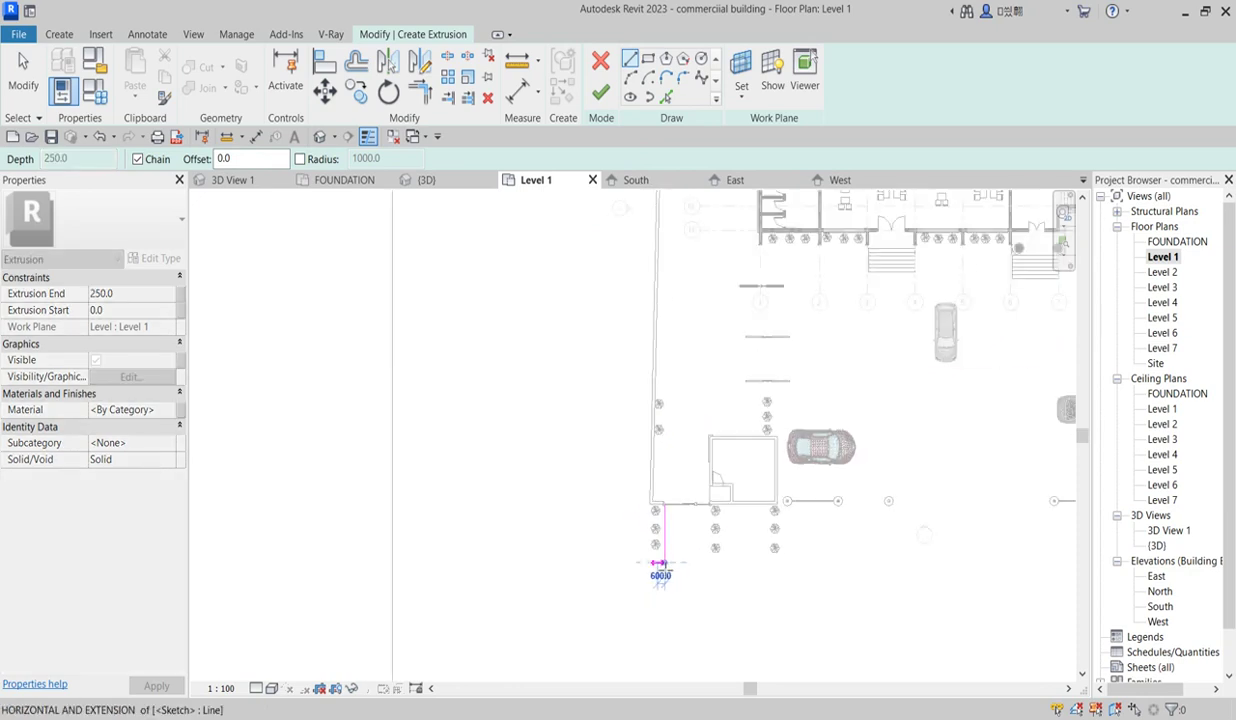
pyautogui.click(400, 562)
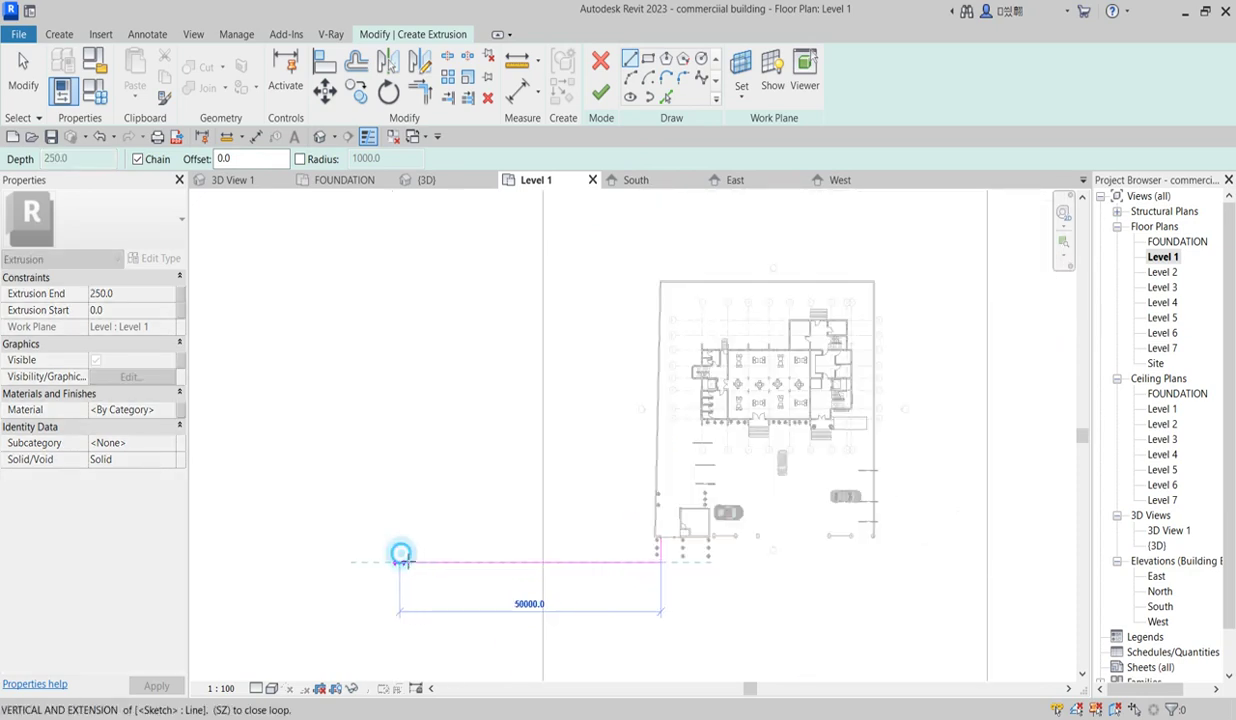
# - Sketch the road outline's west end as a zigzag break line and draw the long straight south edge eastward past the site floor
pyautogui.click(400, 600)
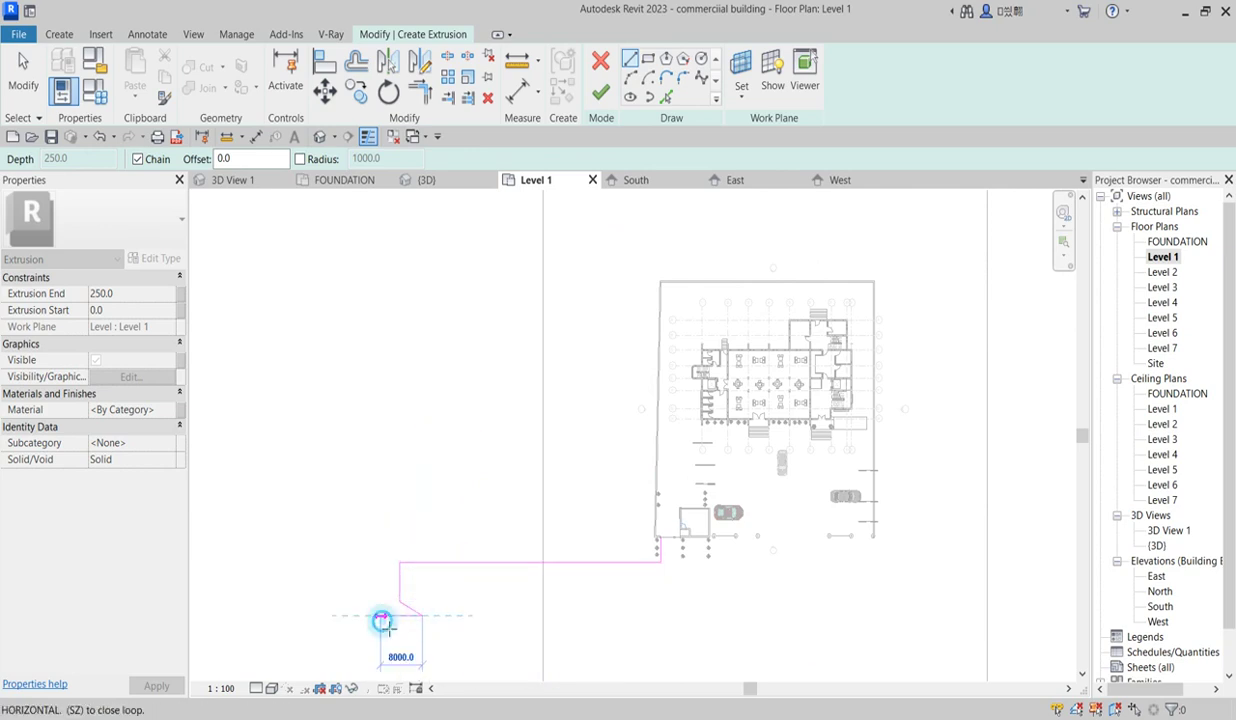
pyautogui.scroll(3, 404, 627)
pyautogui.click(402, 625)
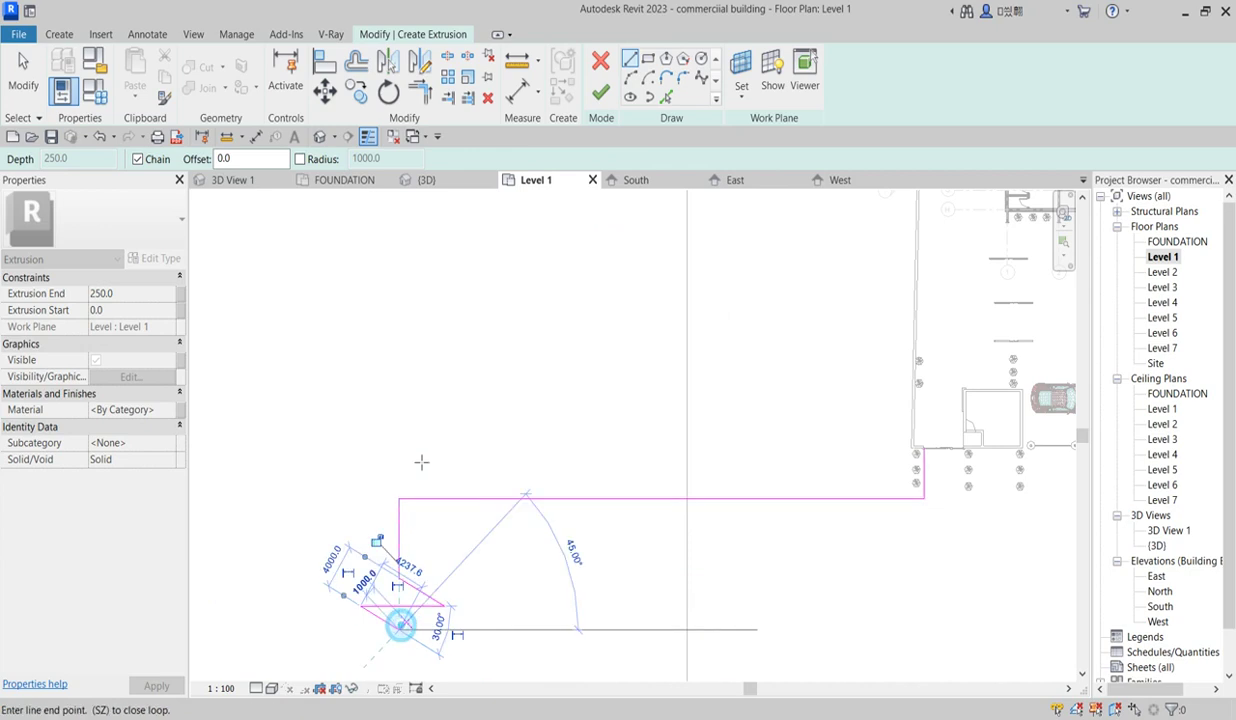
pyautogui.scroll(-4, 420, 566)
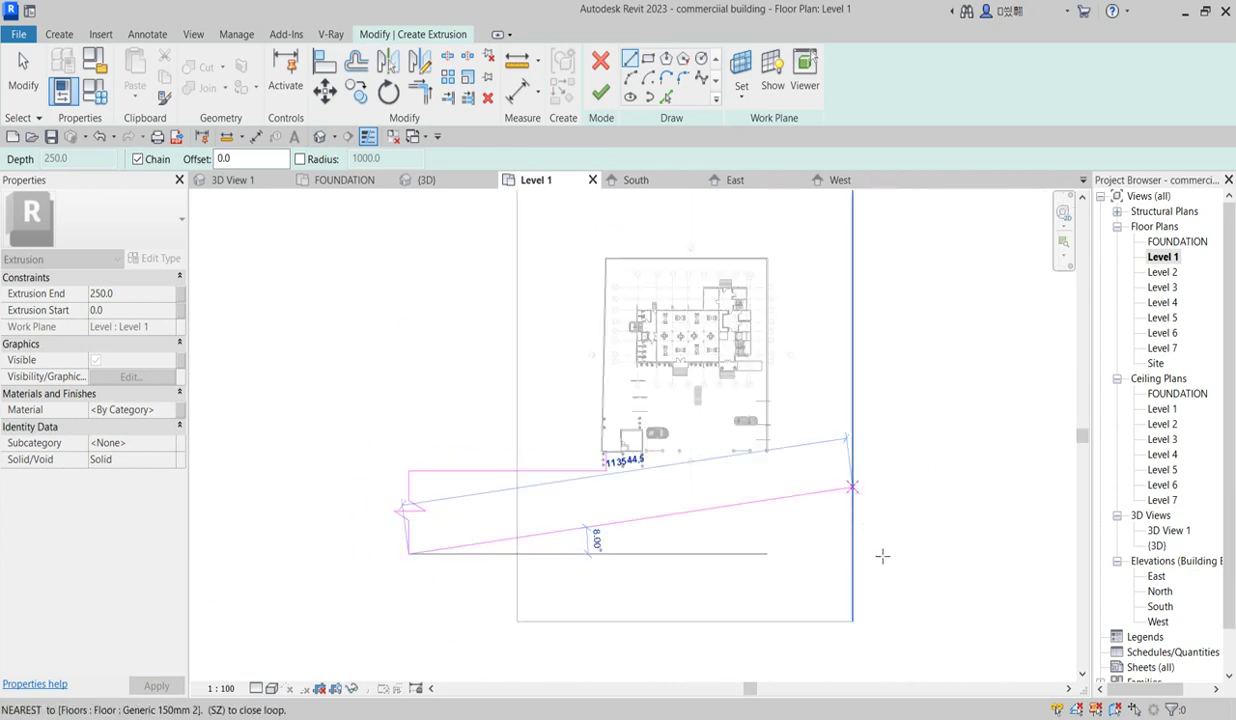
pyautogui.click(933, 553)
# - Sketch the road outline's east end northward with a matching zigzag break line
pyautogui.scroll(3, 935, 515)
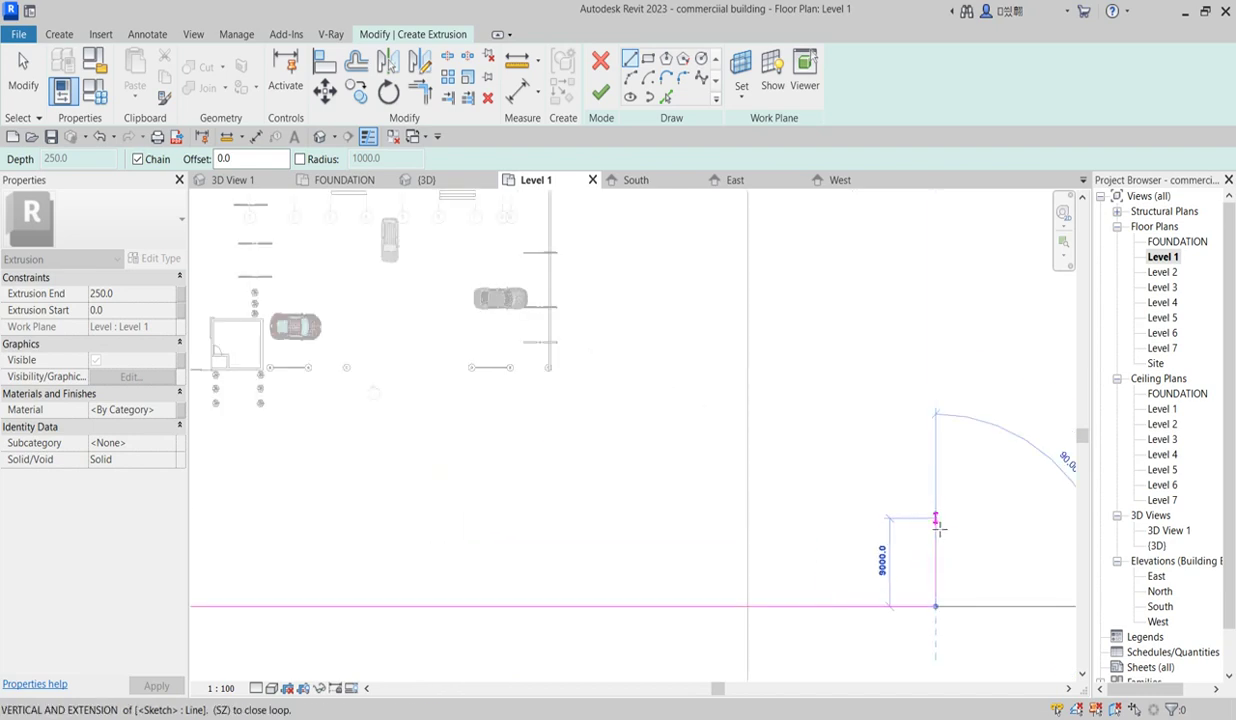
pyautogui.click(935, 528)
pyautogui.click(898, 526)
pyautogui.click(950, 508)
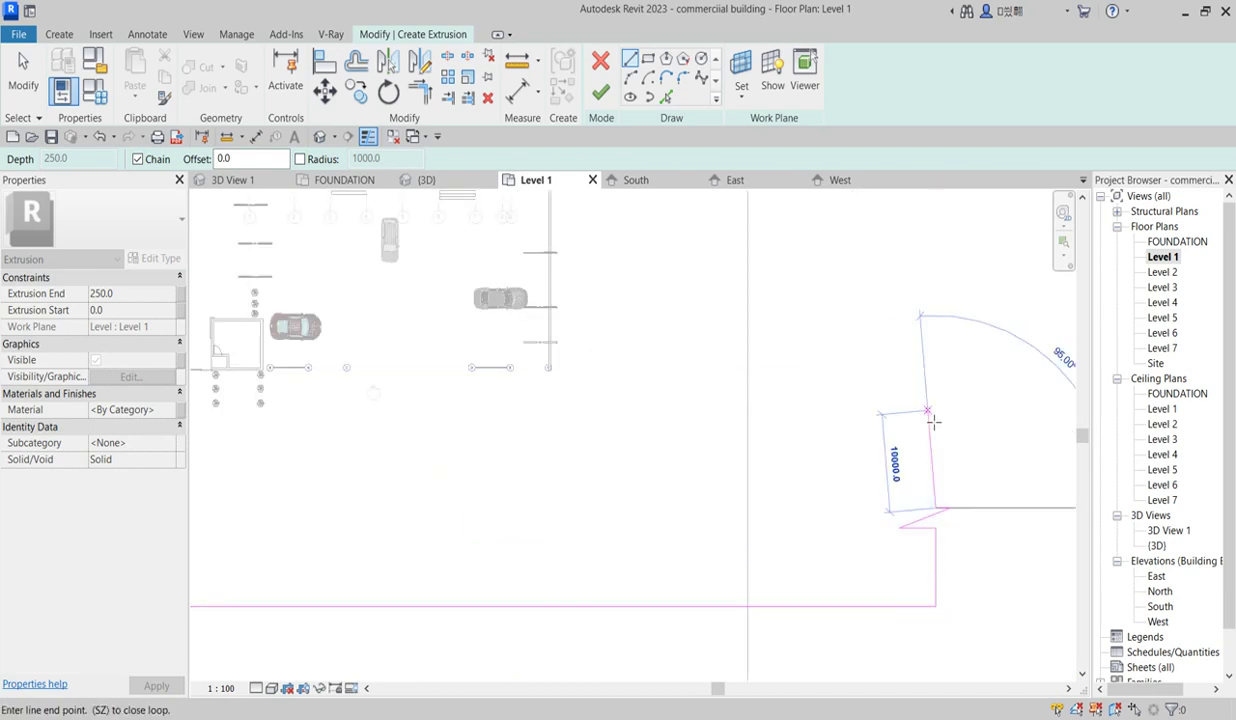
pyautogui.click(940, 450)
# - Draw the north edge about 42400 back to the east boundary wall's line, up to the wall, and close the outline along the site frontage
pyautogui.scroll(-3, 945, 462)
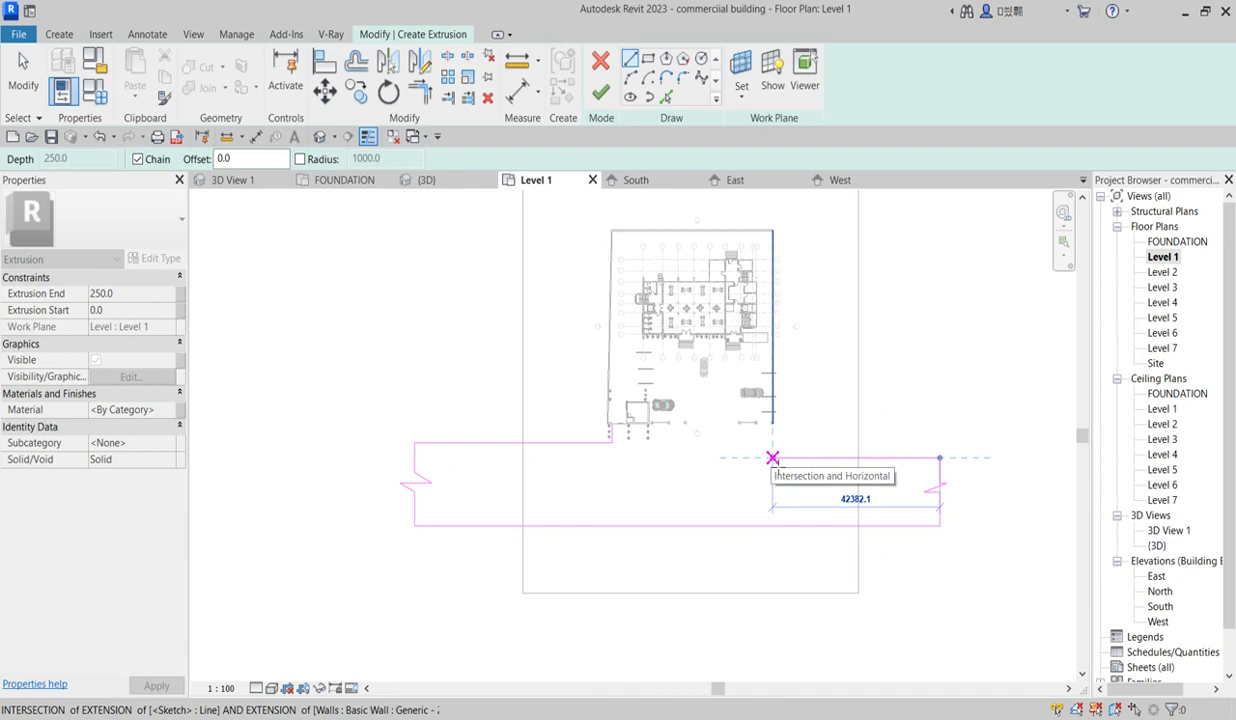
pyautogui.click(772, 458)
pyautogui.click(772, 424)
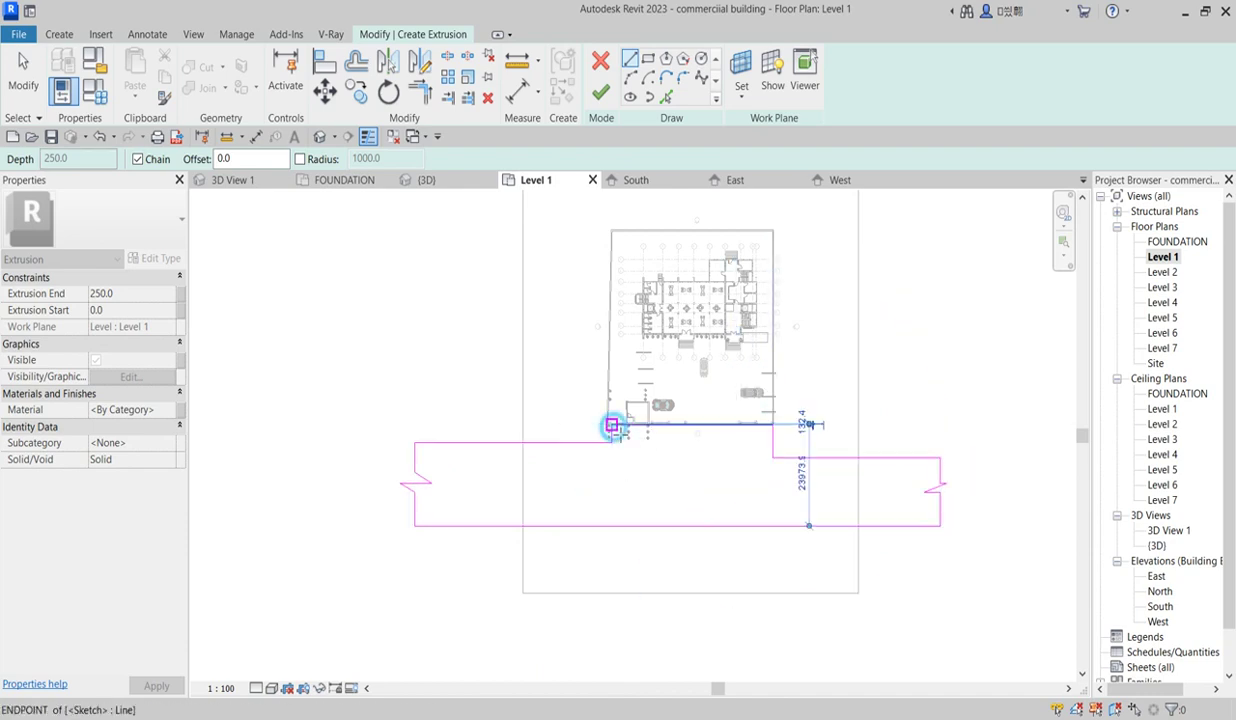
pyautogui.click(612, 425)
# - Align the road outline's eastern north edge with its western north edge
pyautogui.click(322, 64)
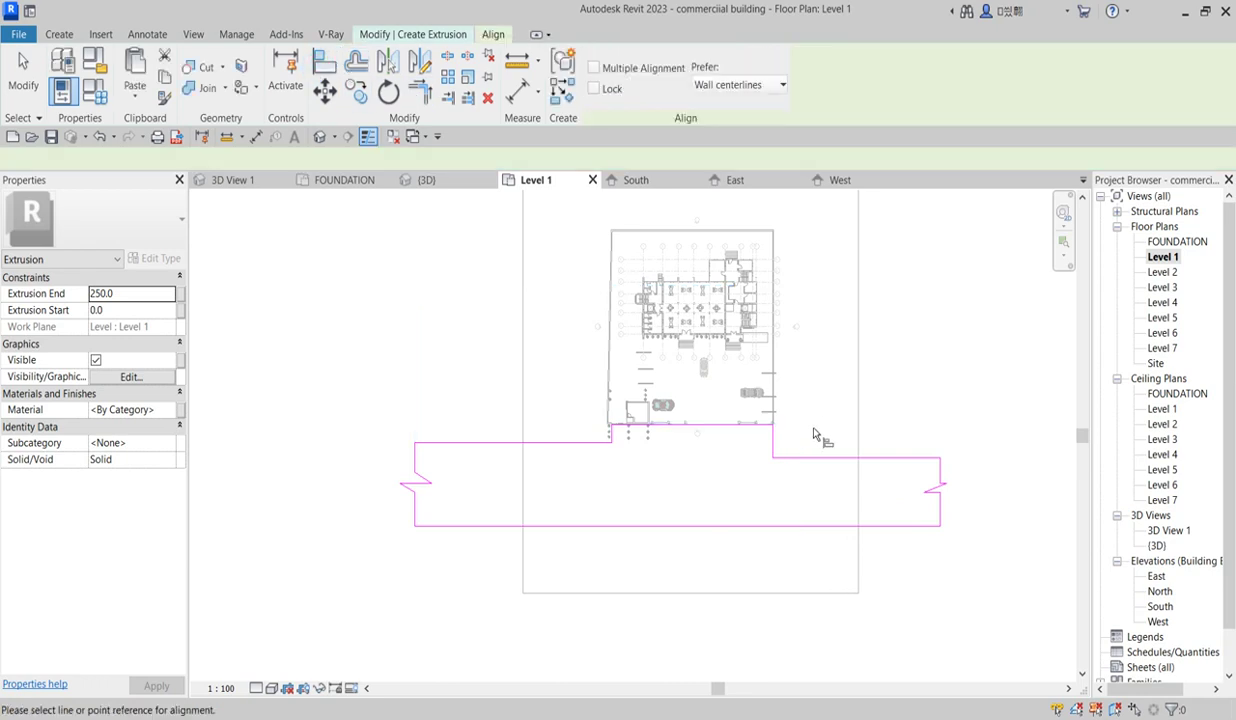
pyautogui.scroll(2, 745, 433)
pyautogui.click(530, 443)
pyautogui.click(852, 465)
pyautogui.scroll(-3, 790, 560)
pyautogui.scroll(2, 787, 530)
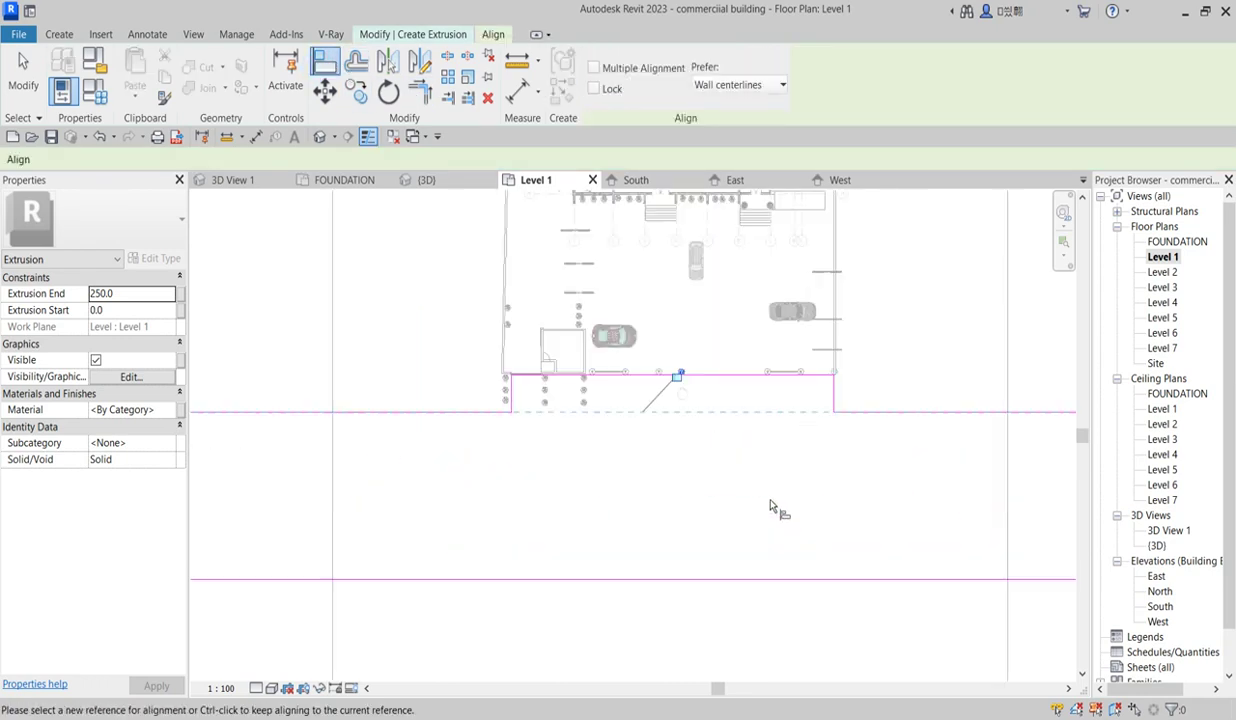
pyautogui.scroll(2, 785, 527)
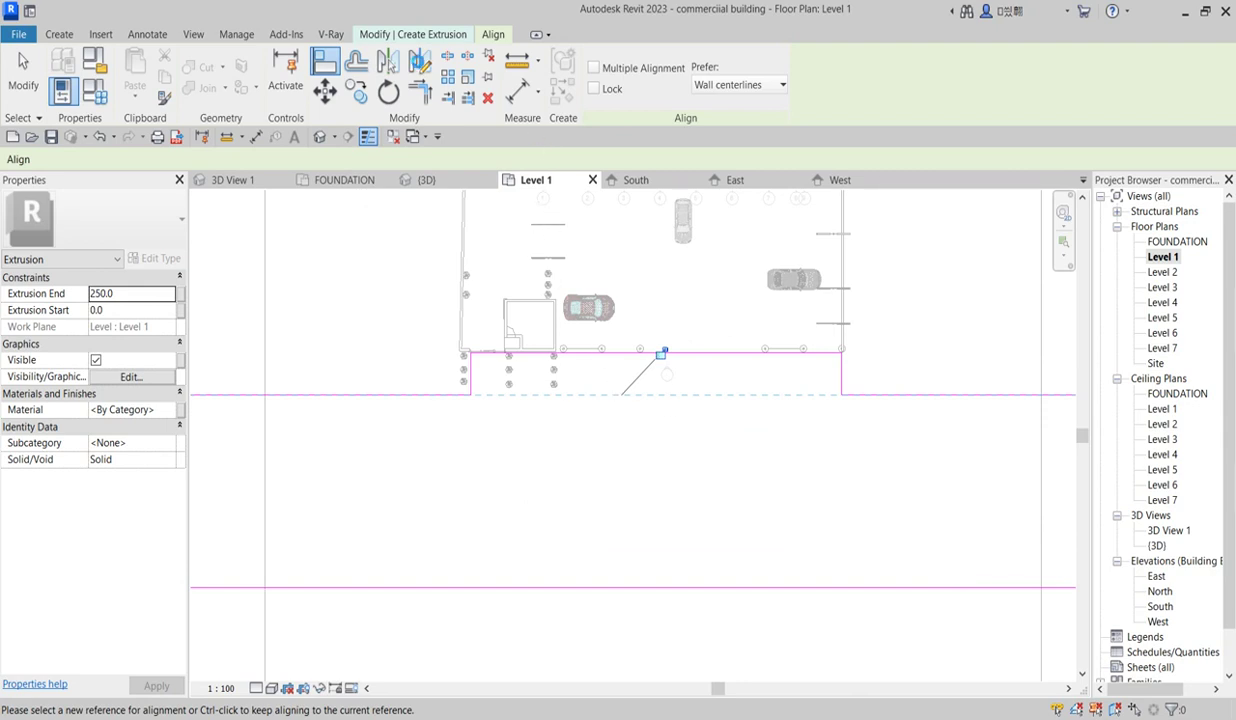
pyautogui.rightClick(786, 335)
pyautogui.click(818, 347)
pyautogui.scroll(-1, 752, 400)
pyautogui.scroll(-2, 752, 410)
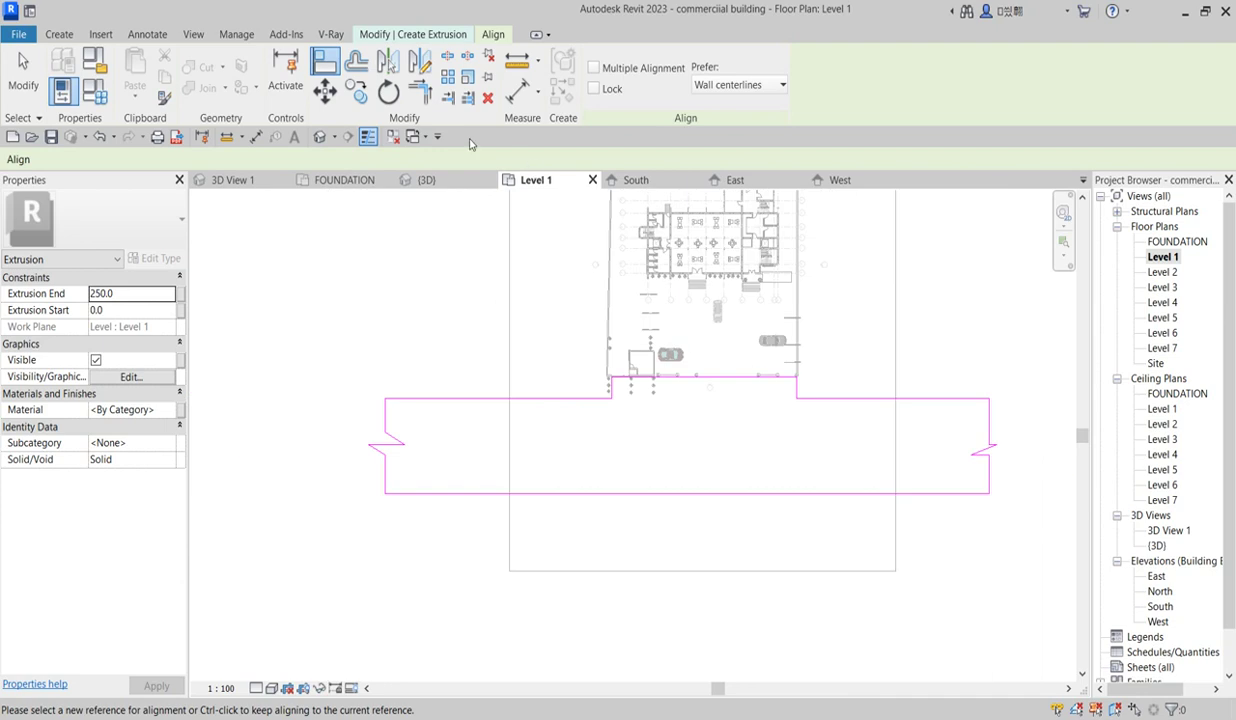
# - Finish the road extrusion's outline and duplicate the Metal Deck material for the road
pyautogui.click(436, 36)
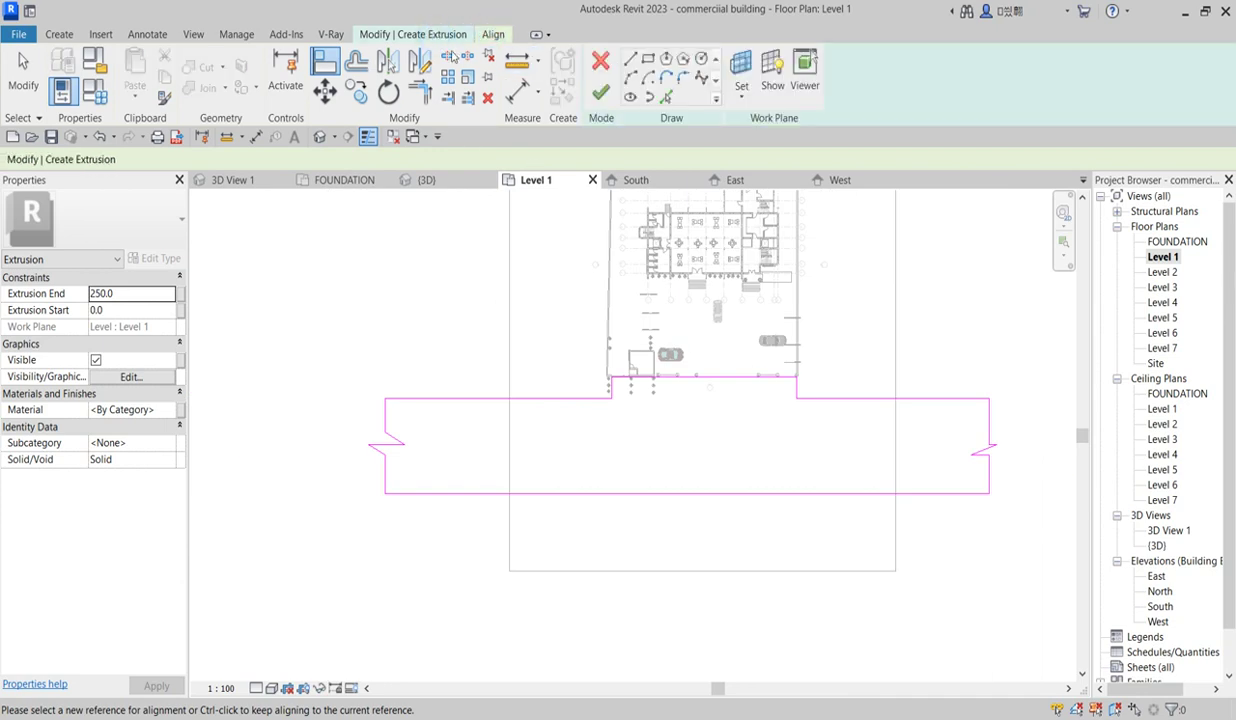
pyautogui.click(604, 93)
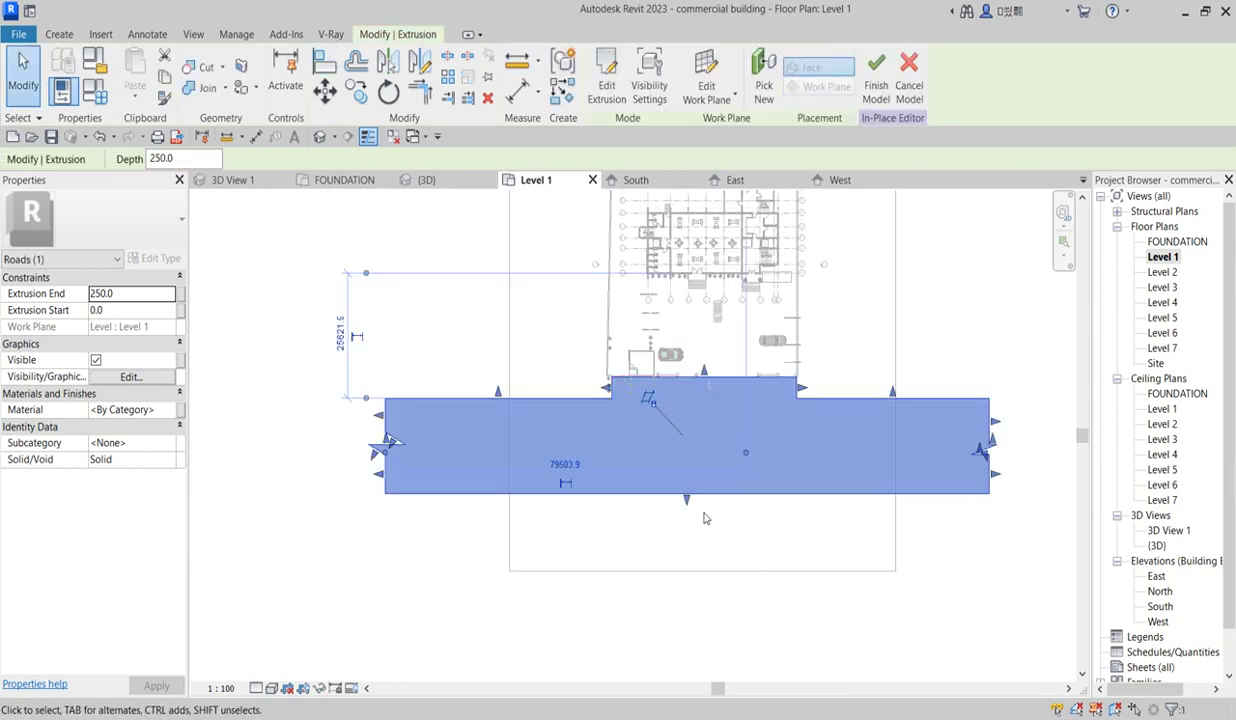
pyautogui.click(170, 411)
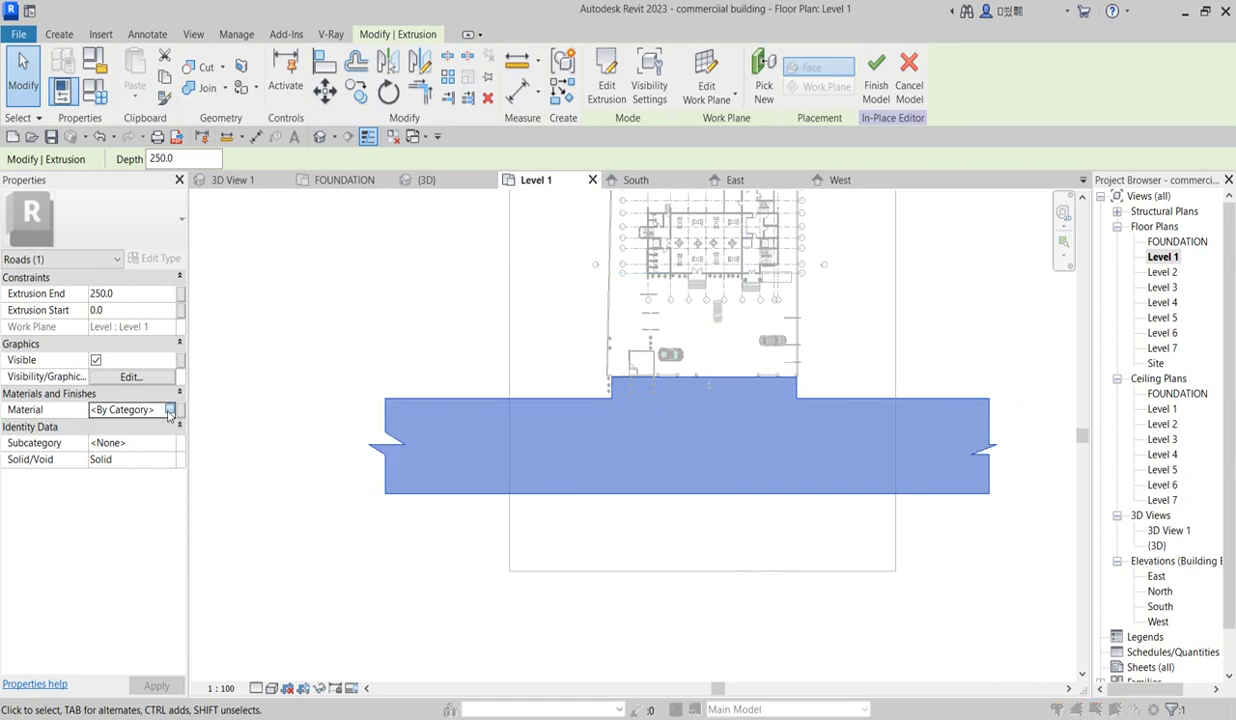
pyautogui.click(170, 411)
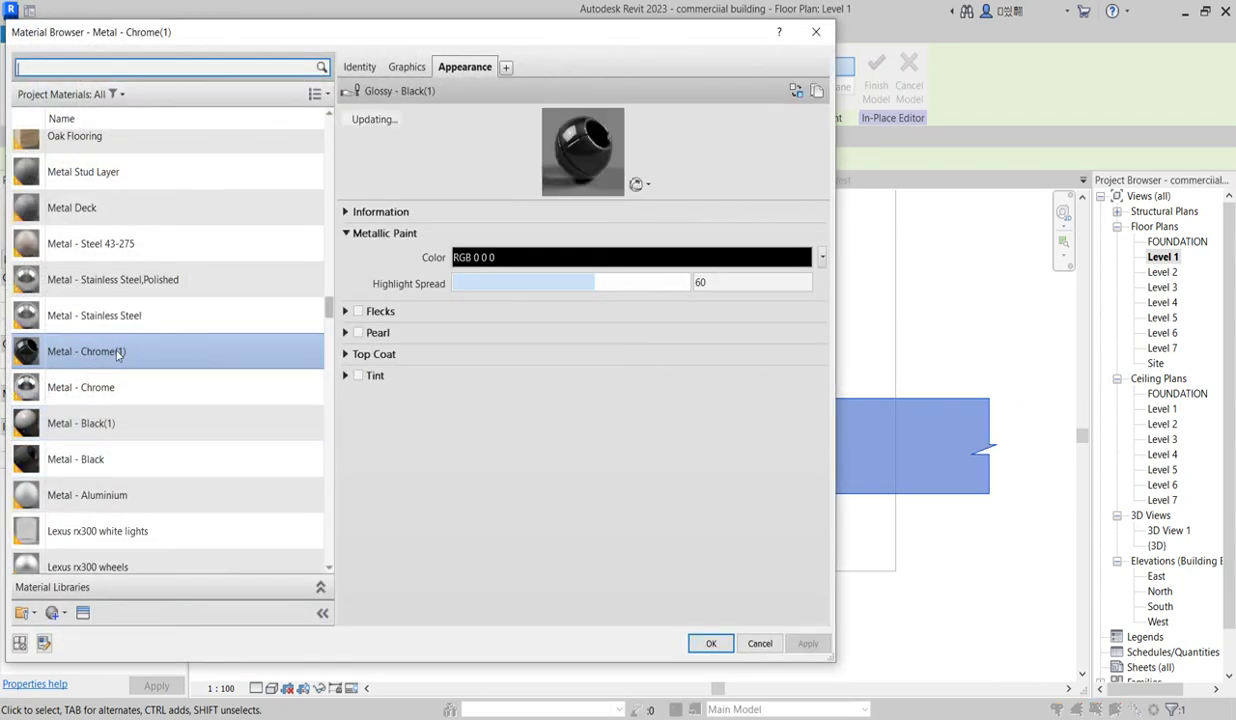
pyautogui.click(135, 218)
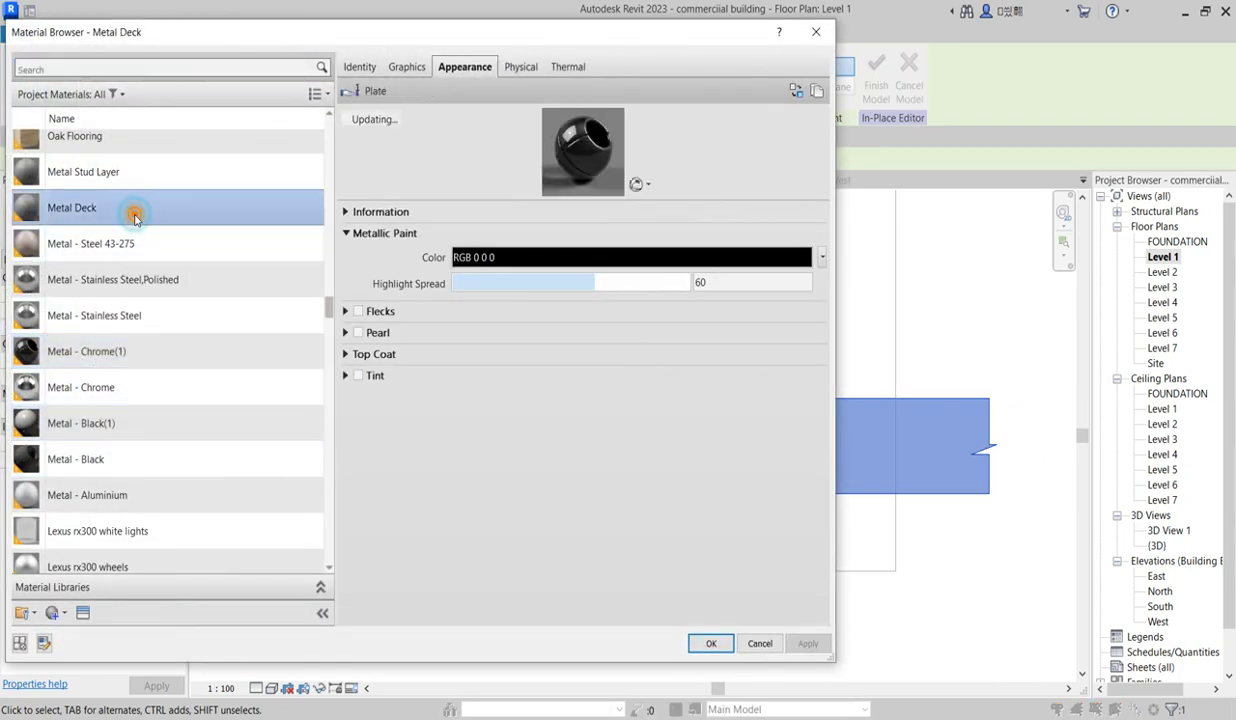
pyautogui.rightClick(135, 218)
pyautogui.click(195, 245)
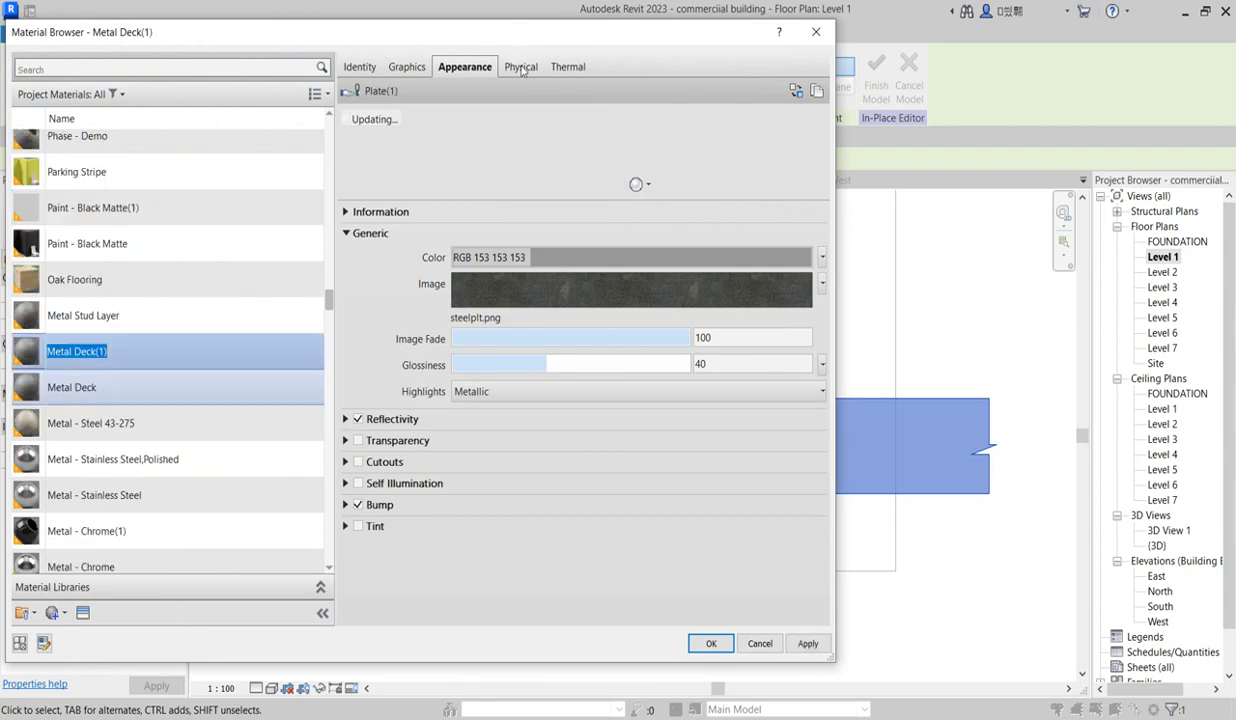
# - Use the render appearance for the duplicated material's shading, swap its appearance for Asphalt - Dark Grey from Sitework, and assign it to the road
pyautogui.click(407, 66)
pyautogui.click(455, 112)
pyautogui.click(466, 70)
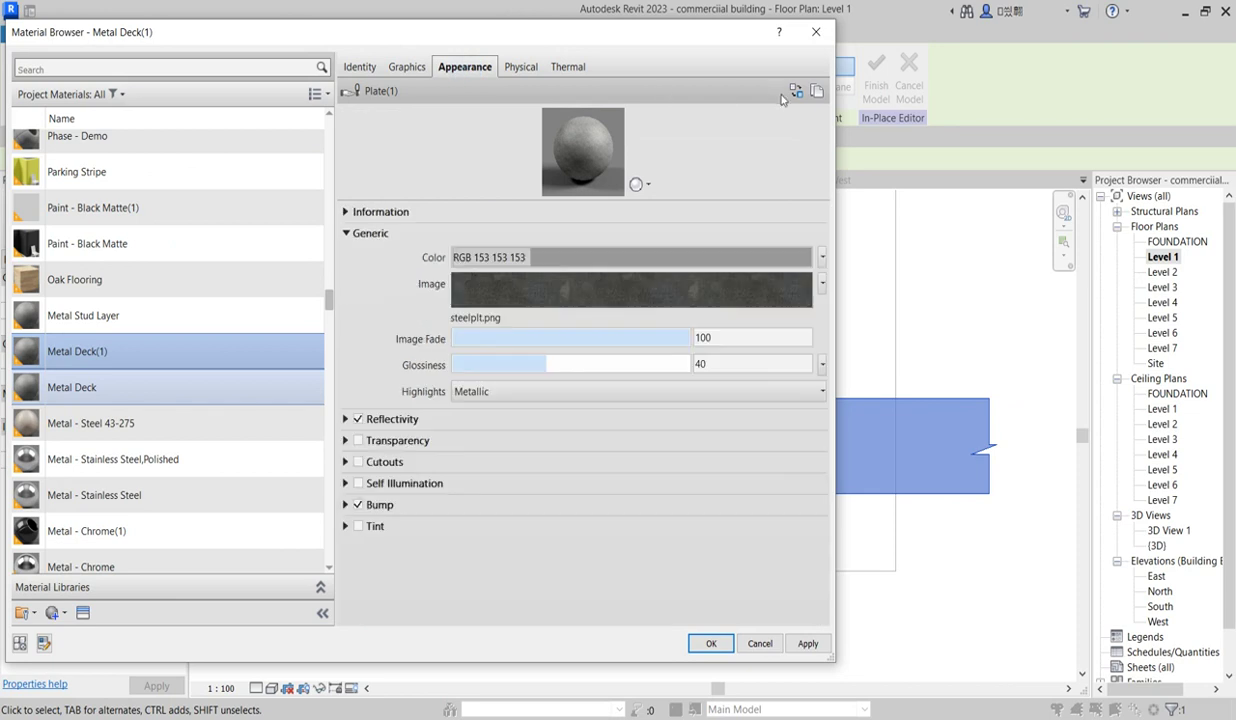
pyautogui.click(796, 91)
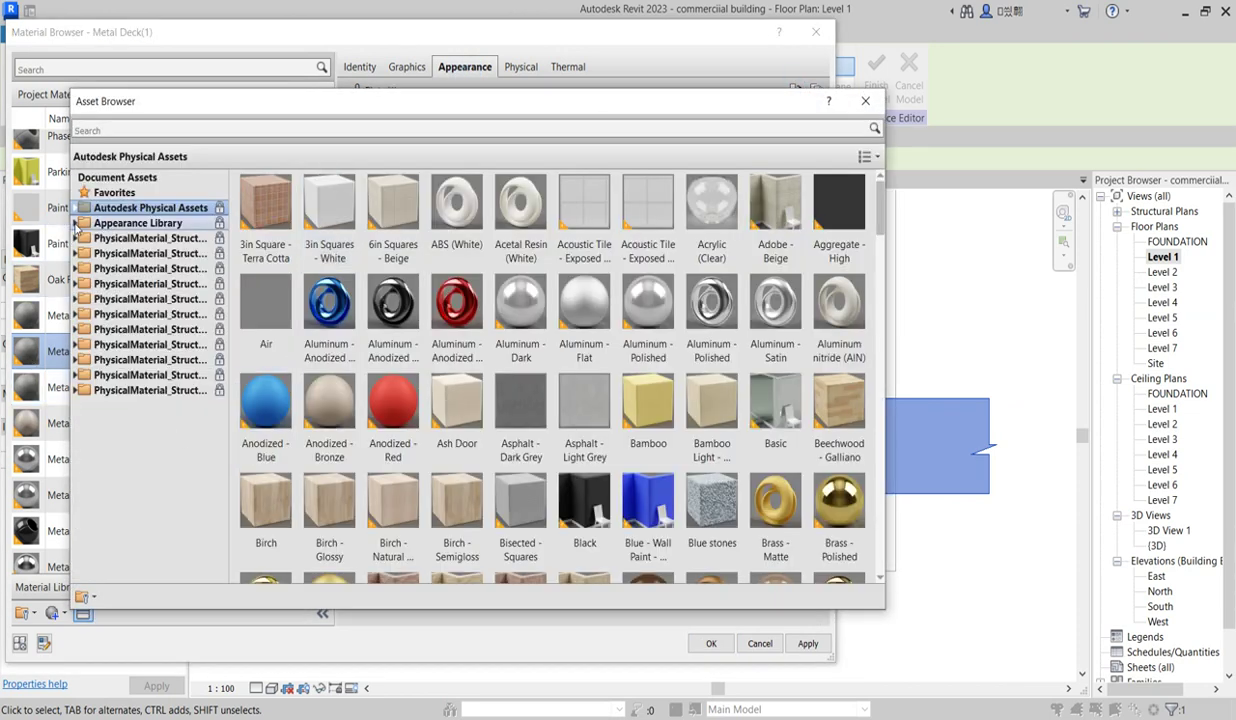
pyautogui.click(76, 223)
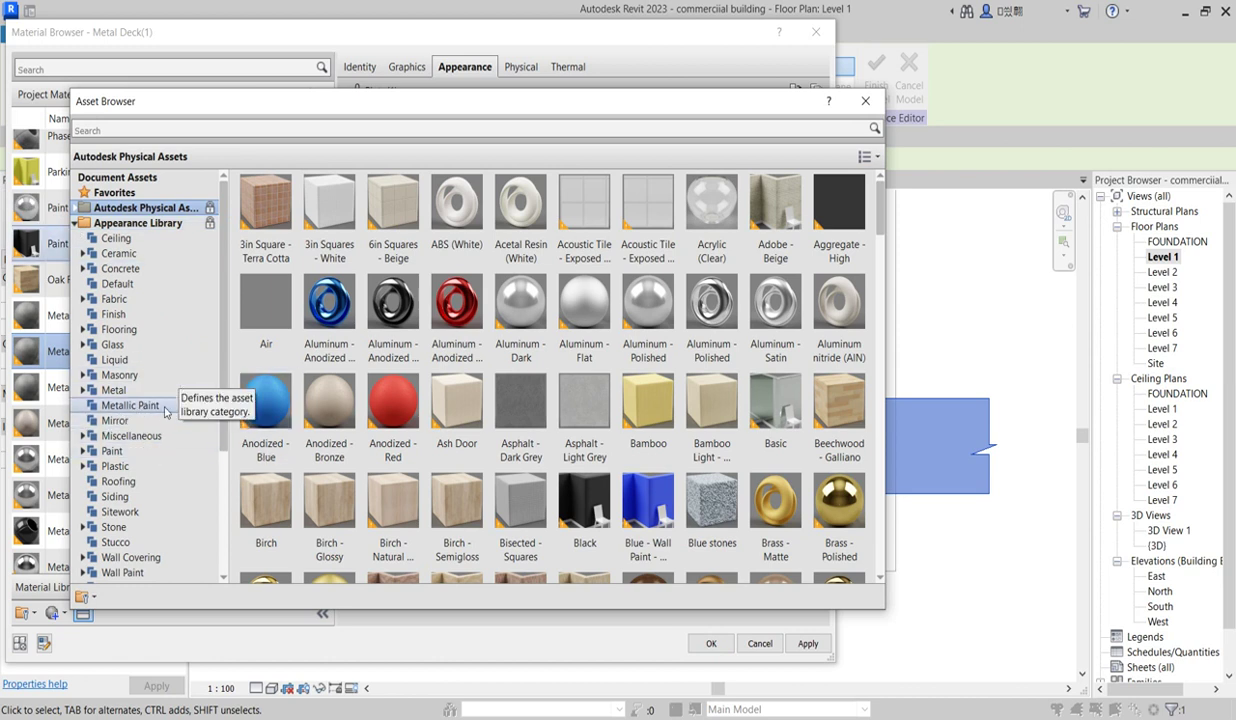
pyautogui.scroll(-1, 990, 617)
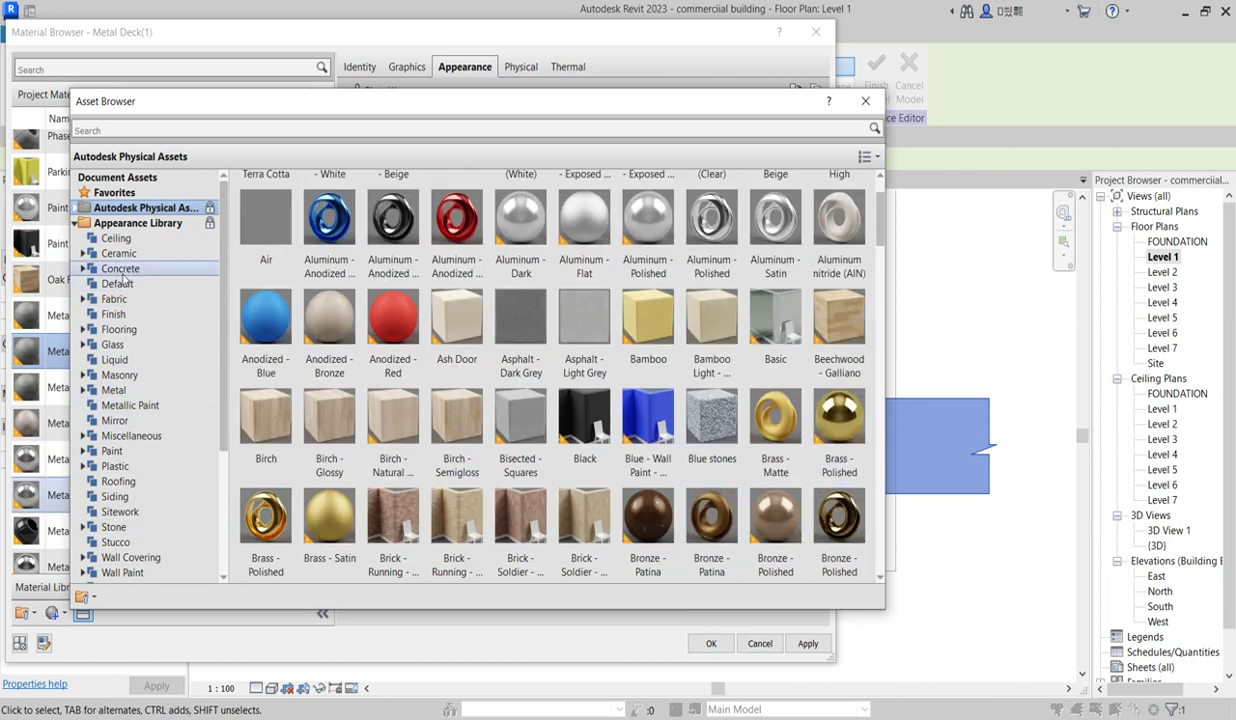
pyautogui.click(124, 513)
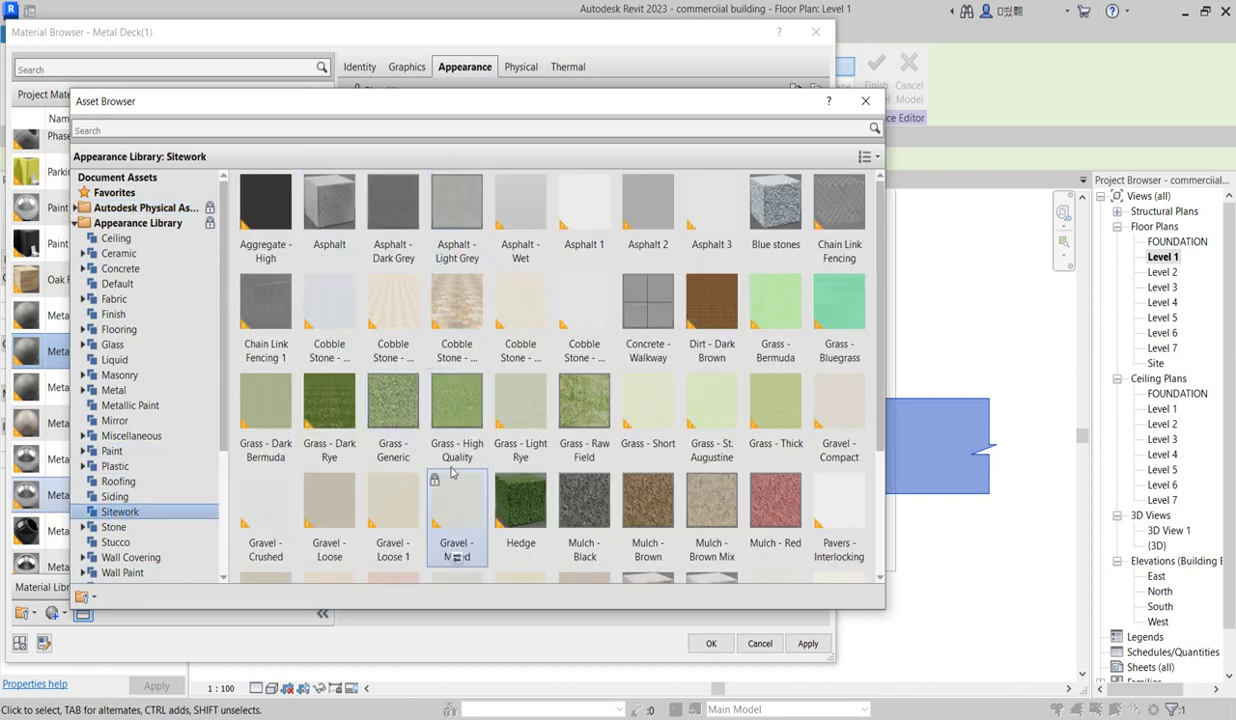
pyautogui.scroll(-2, 645, 438)
pyautogui.scroll(1, 630, 430)
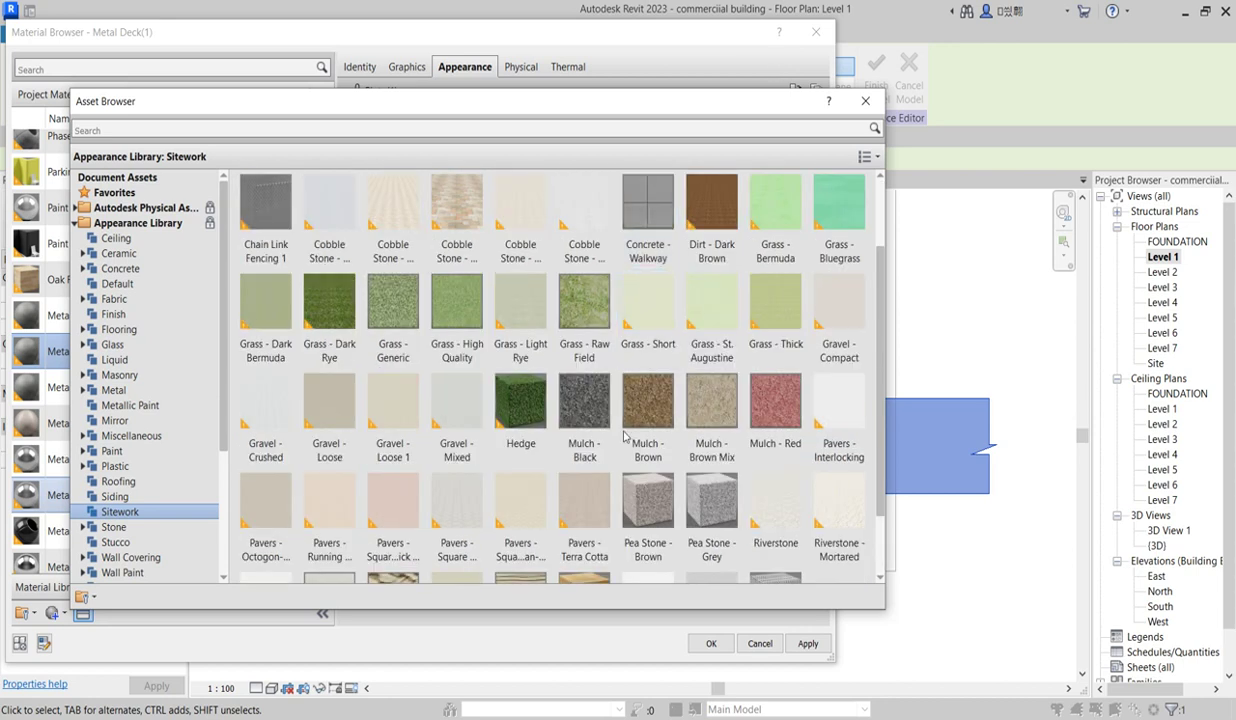
pyautogui.scroll(-1, 655, 500)
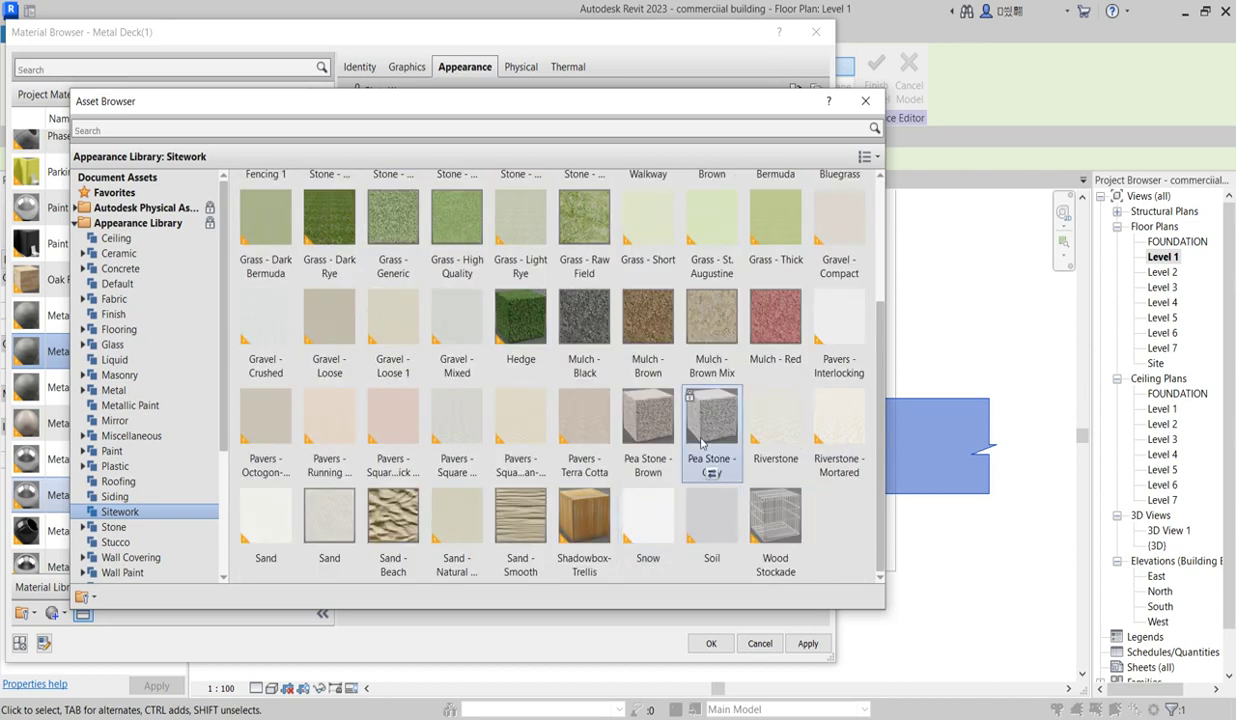
pyautogui.scroll(2, 712, 320)
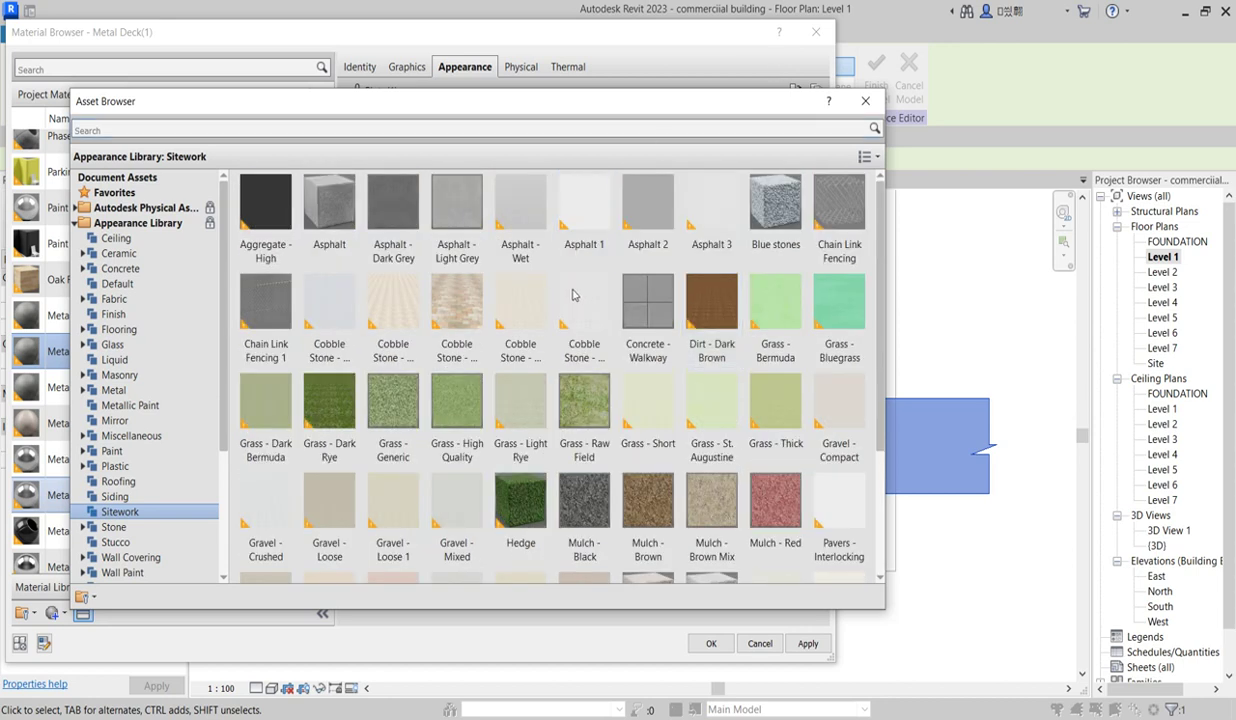
pyautogui.click(411, 214)
pyautogui.scroll(-1, 510, 470)
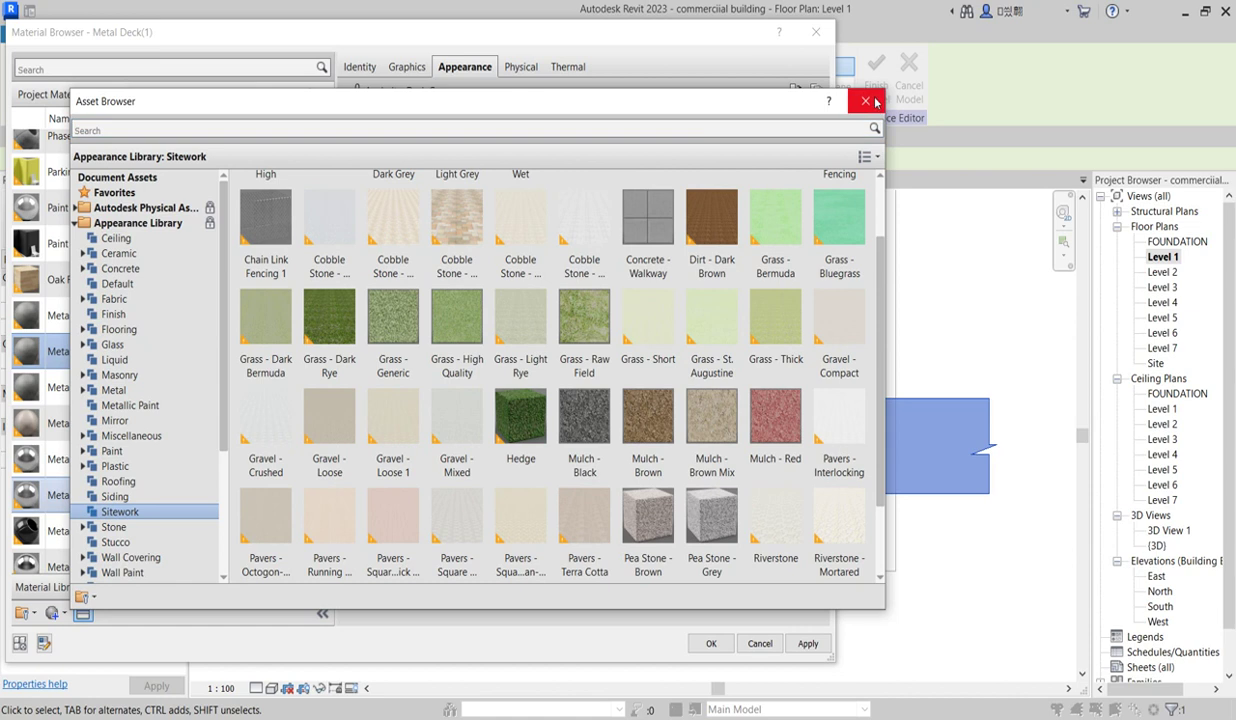
pyautogui.click(875, 102)
pyautogui.click(723, 645)
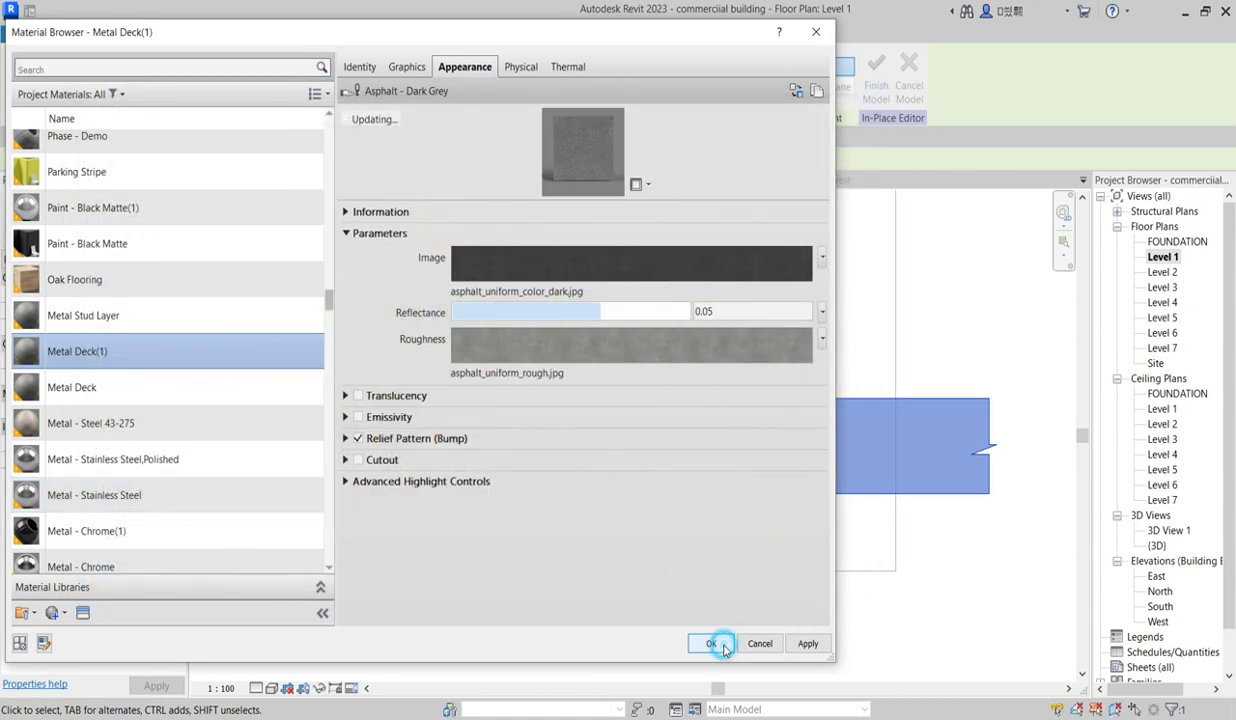
pyautogui.click(909, 572)
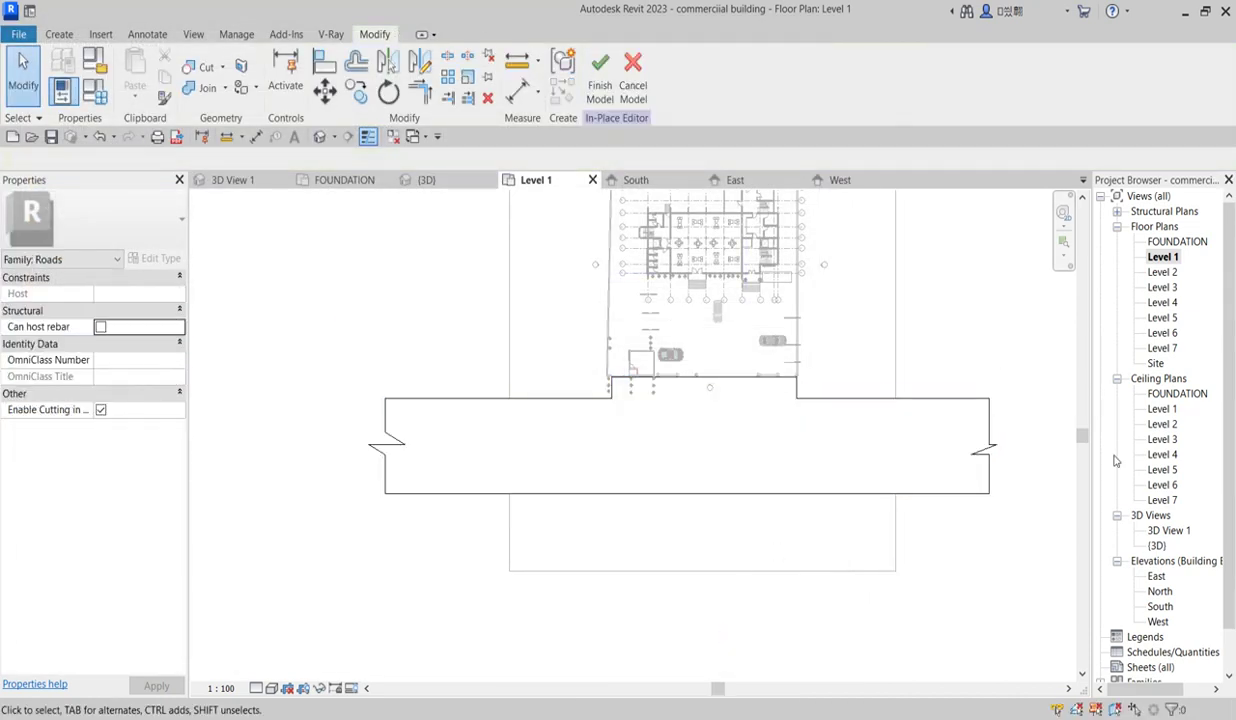
# - Select the road extrusion in the {3D} view and stretch its underside down to an extrusion start of -1150 in the South elevation
pyautogui.doubleClick(1157, 545)
pyautogui.scroll(-3, 576, 432)
pyautogui.scroll(3, 590, 543)
pyautogui.scroll(-2, 592, 543)
pyautogui.scroll(2, 806, 601)
pyautogui.scroll(-4, 746, 612)
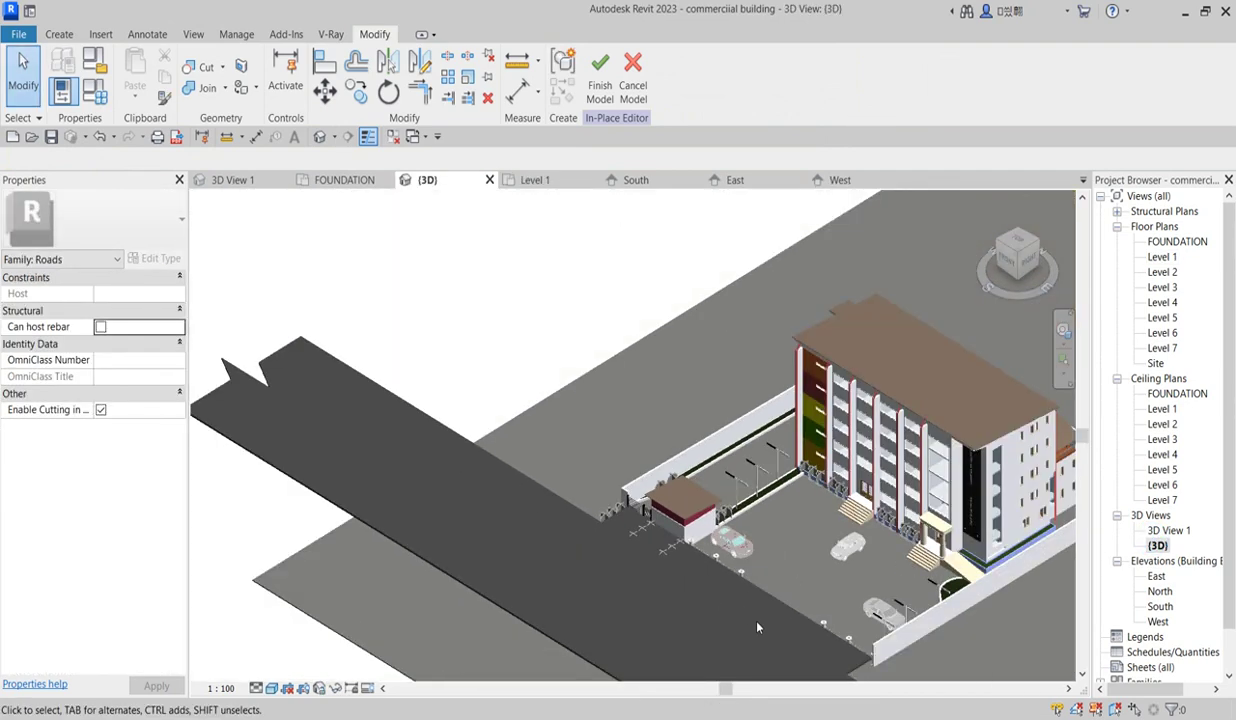
pyautogui.click(775, 602)
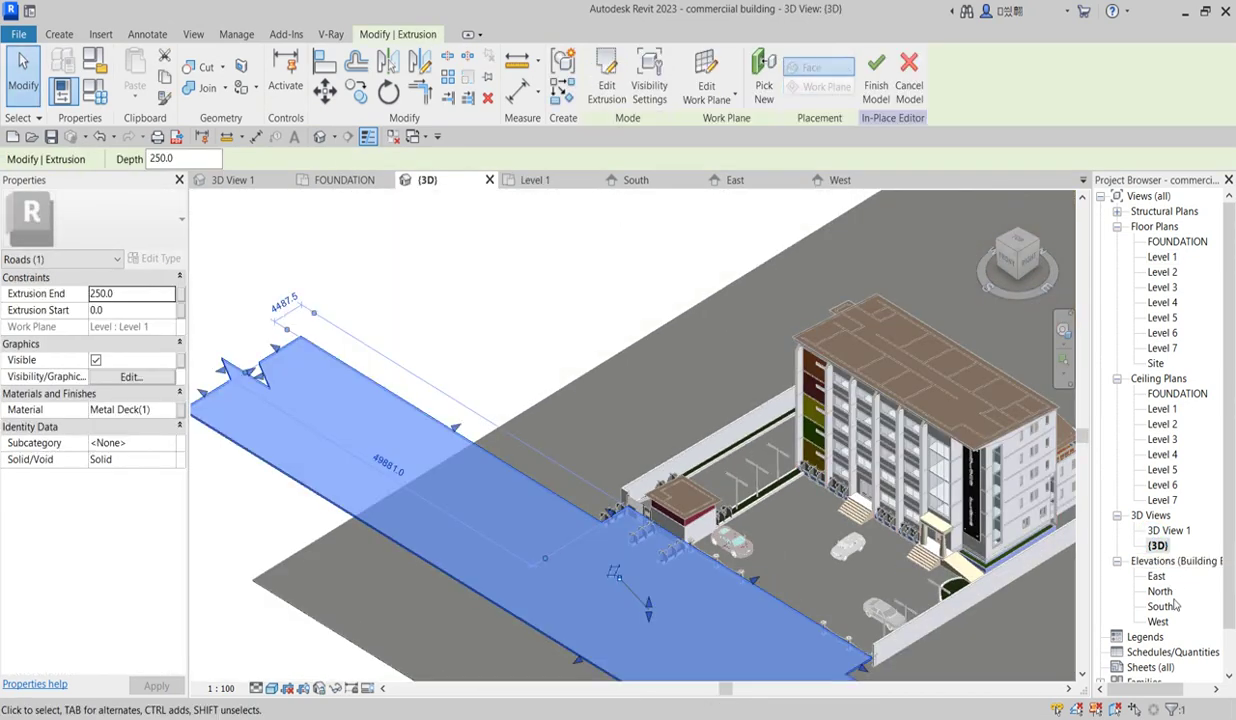
pyautogui.doubleClick(1160, 607)
pyautogui.scroll(3, 540, 540)
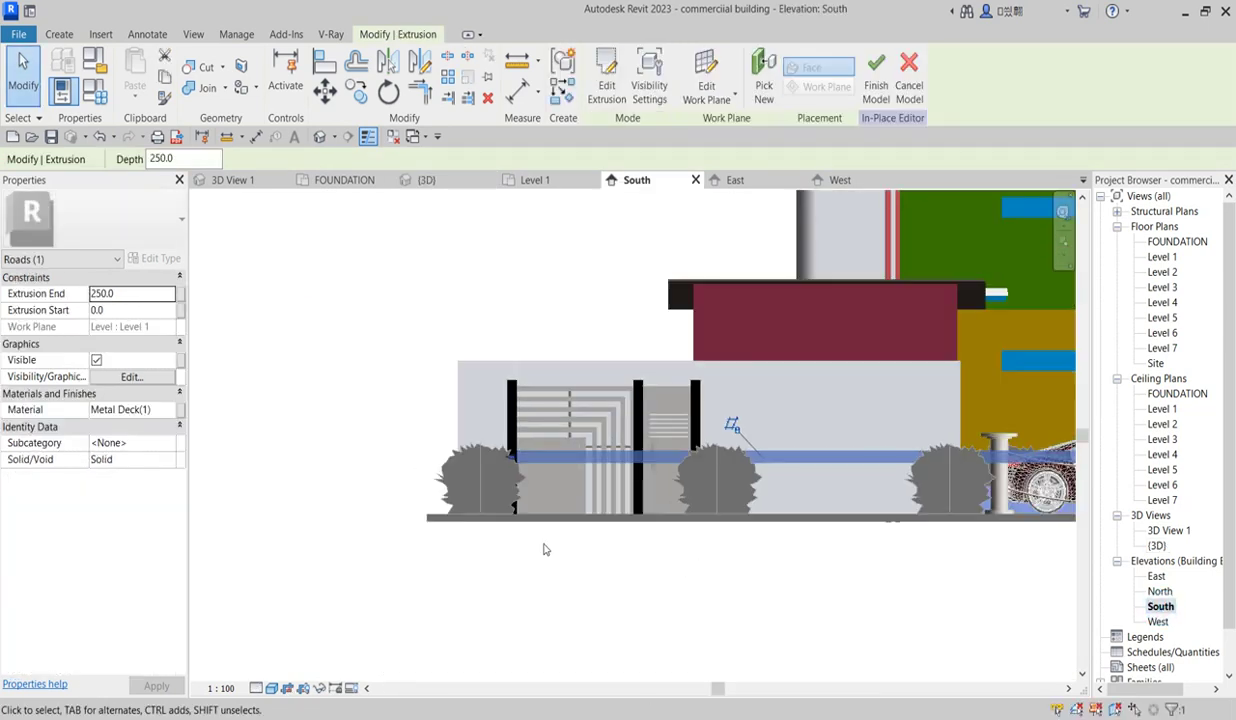
pyautogui.scroll(-2, 497, 499)
pyautogui.scroll(2, 890, 565)
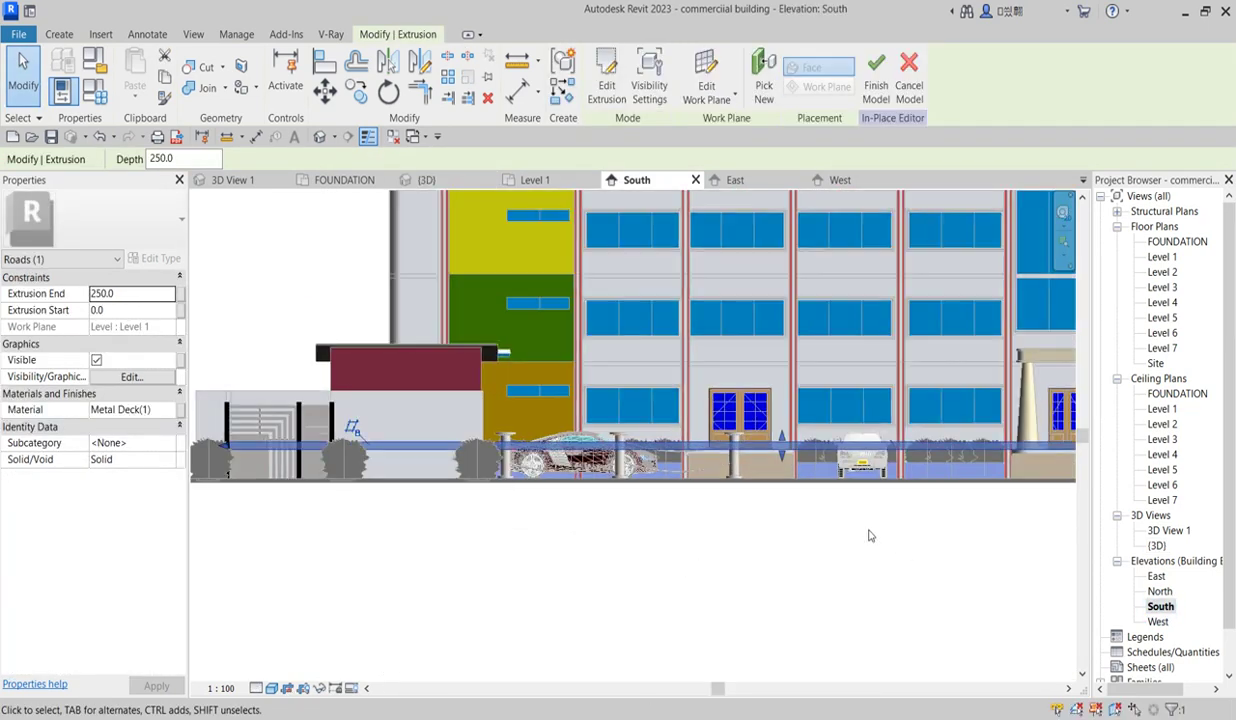
pyautogui.scroll(2, 830, 510)
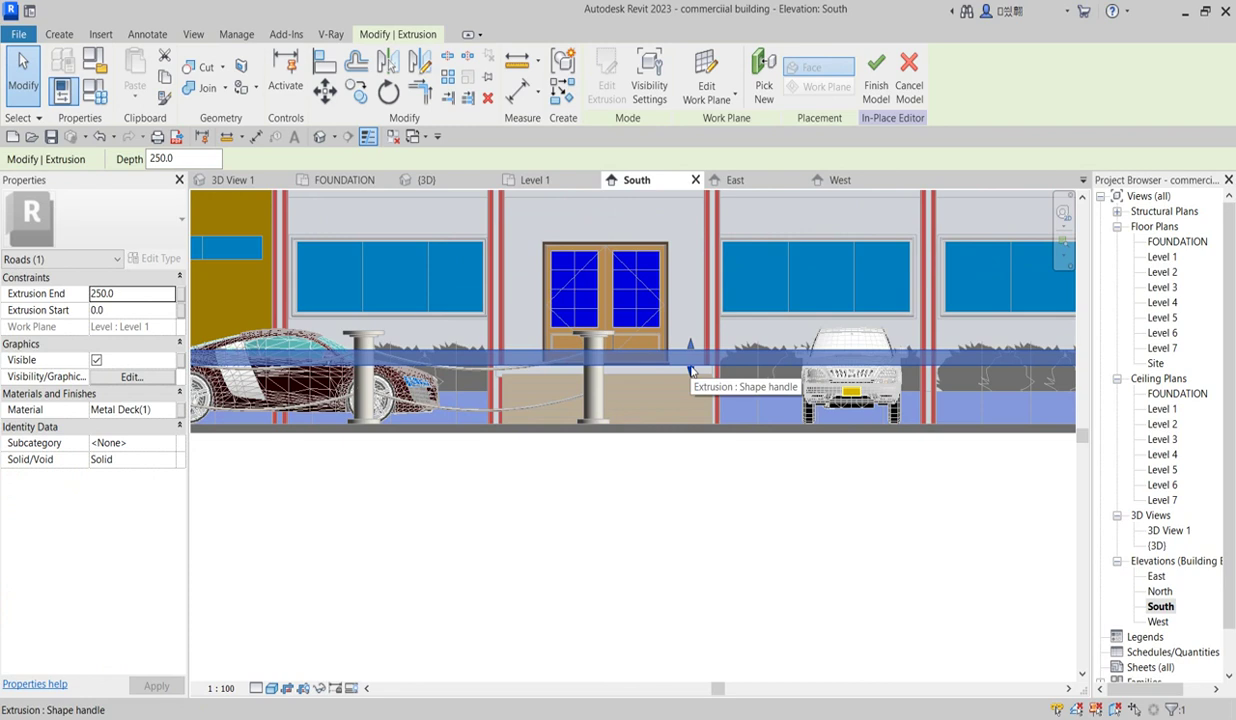
pyautogui.moveTo(699, 443); pyautogui.dragTo(690, 437)
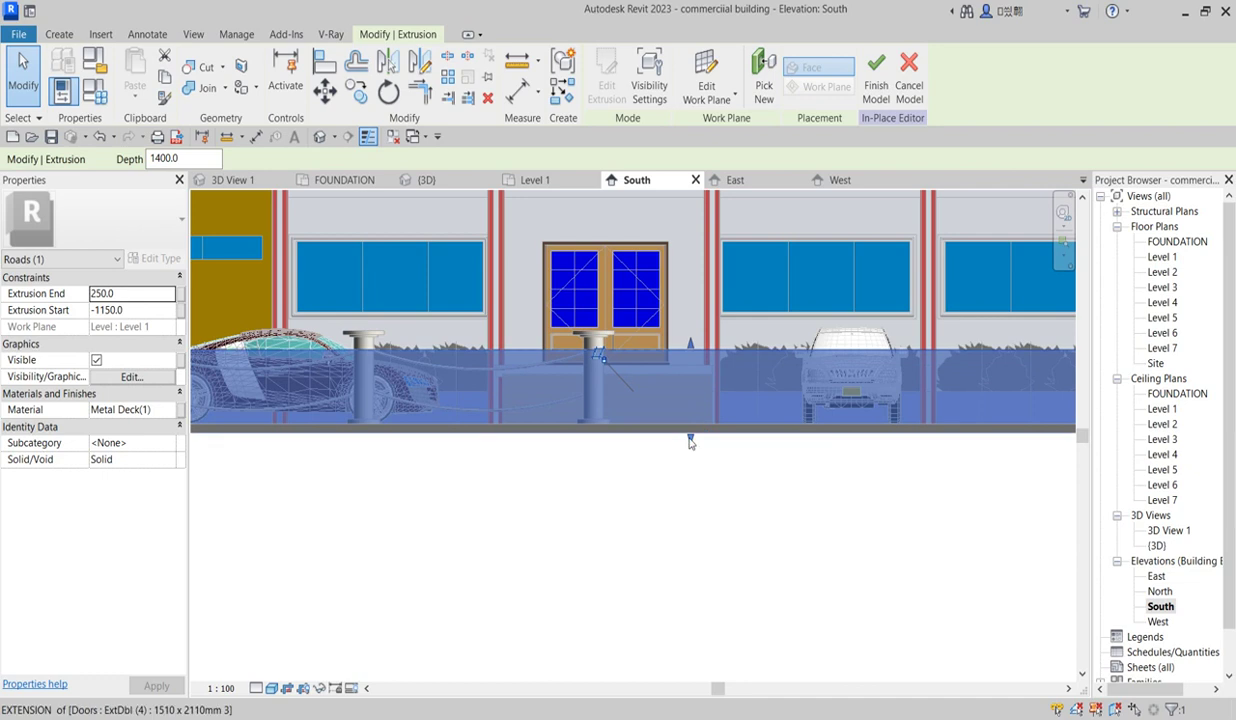
# - Lower the road extrusion's top face near the top of the site floor, to an extrusion end of -982.8
pyautogui.scroll(4, 692, 435)
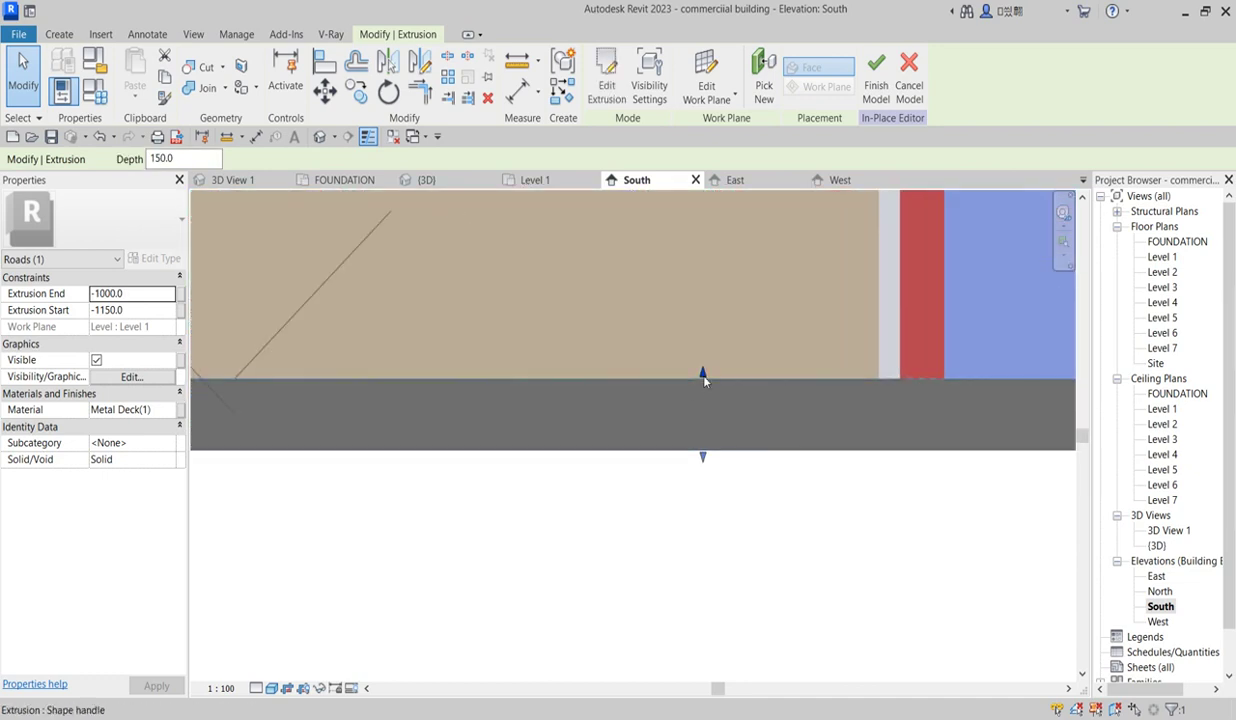
pyautogui.moveTo(701, 370); pyautogui.dragTo(704, 378)
pyautogui.scroll(-2, 703, 495)
pyautogui.scroll(-3, 703, 495)
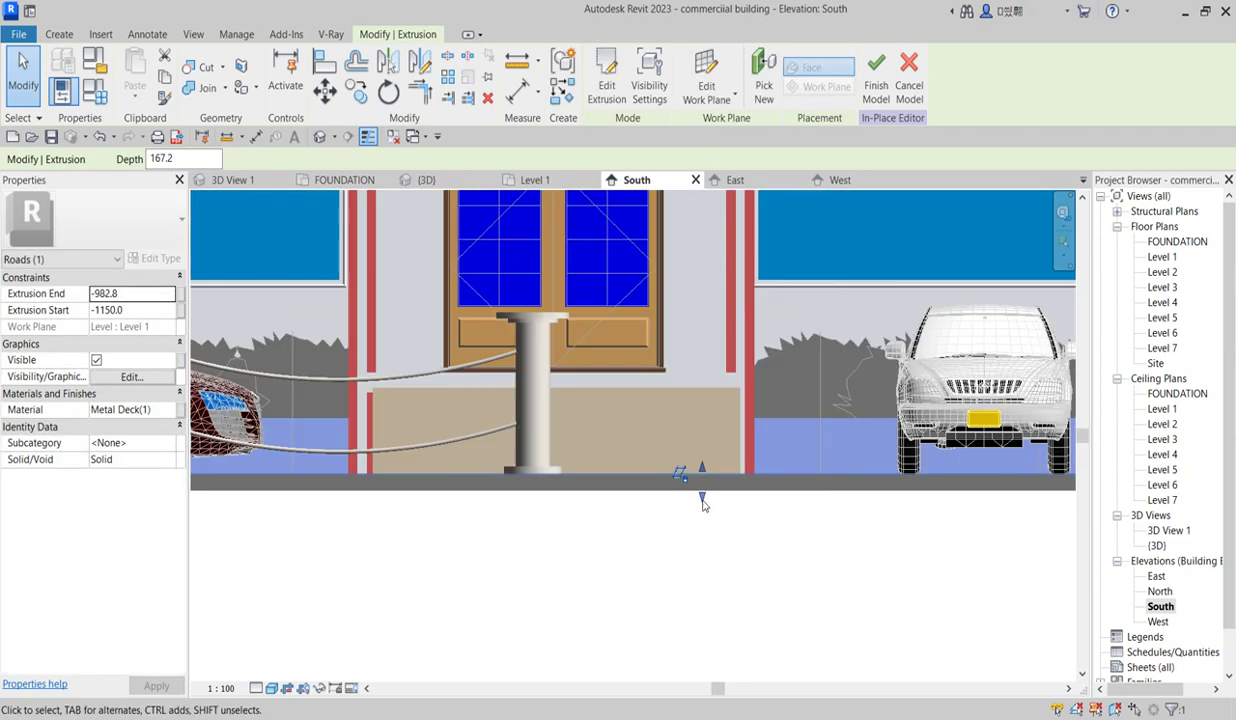
# - Review the lowered road along the site frontage in the {3D} view and finish the in-place road model
pyautogui.doubleClick(1157, 545)
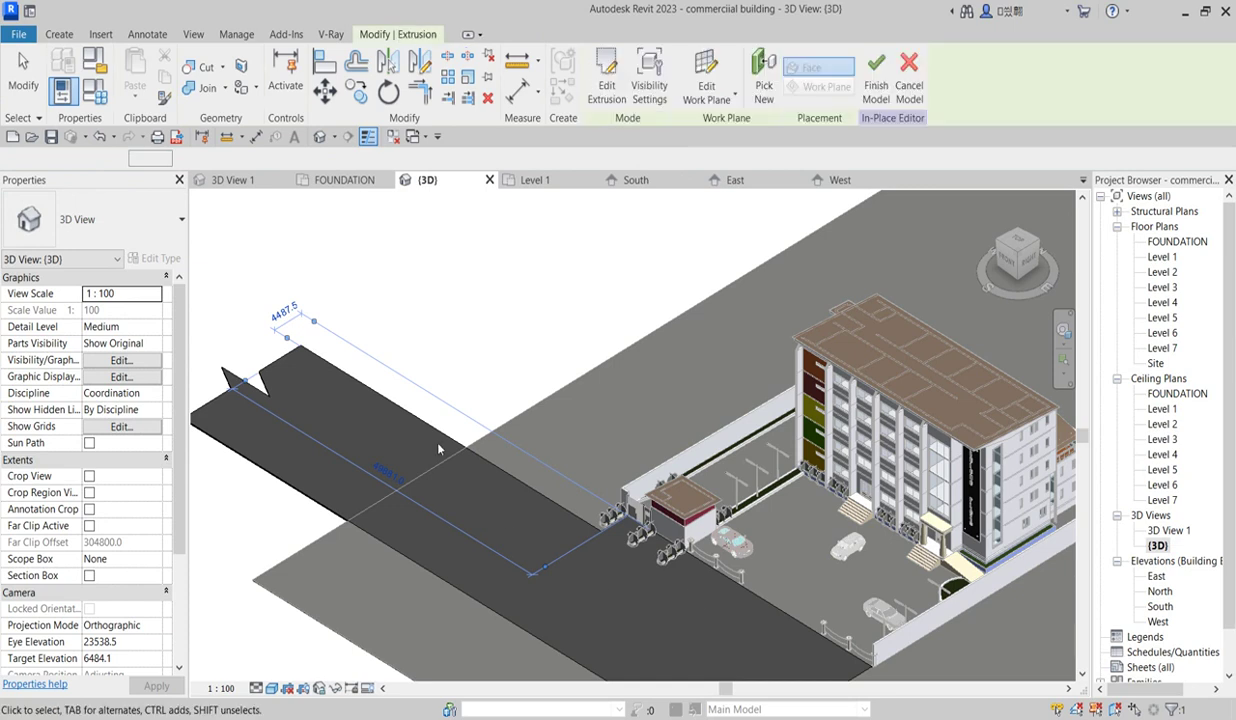
pyautogui.click(441, 448)
pyautogui.scroll(-3, 441, 448)
pyautogui.click(781, 613)
pyautogui.scroll(3, 594, 575)
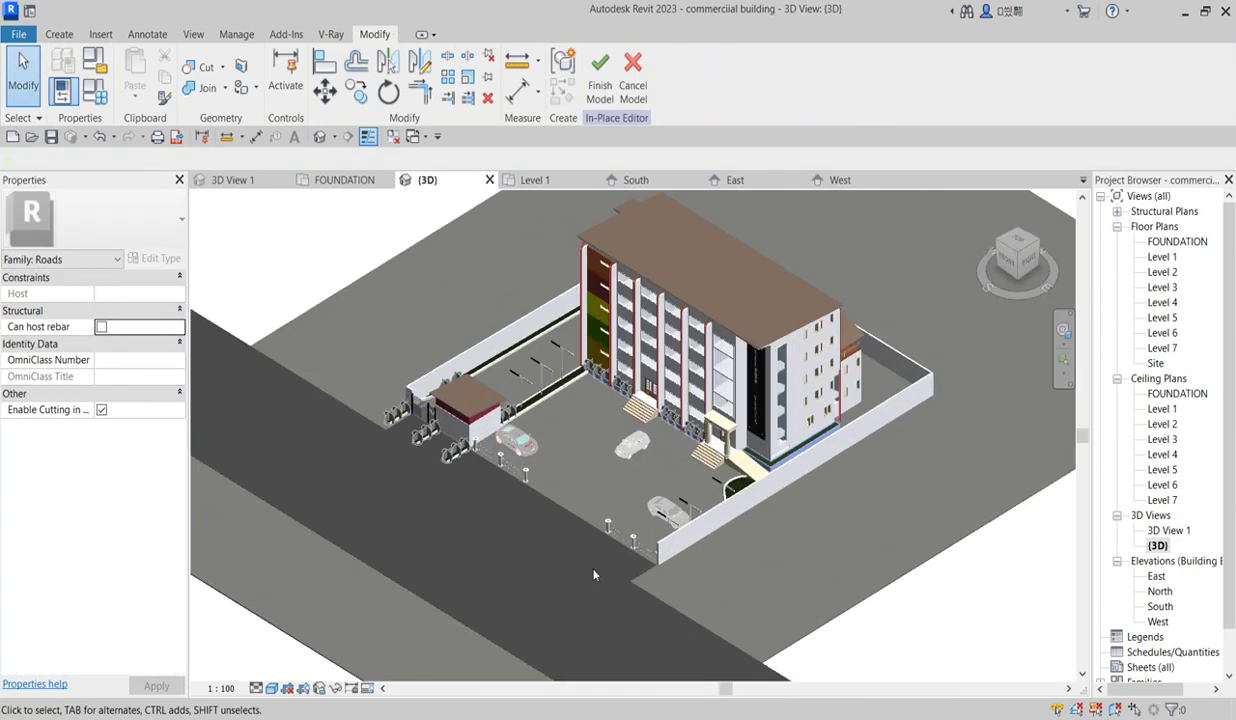
pyautogui.scroll(4, 594, 575)
pyautogui.scroll(-2, 490, 594)
pyautogui.scroll(-2, 478, 378)
pyautogui.scroll(4, 650, 412)
pyautogui.scroll(-3, 650, 412)
pyautogui.scroll(2, 679, 452)
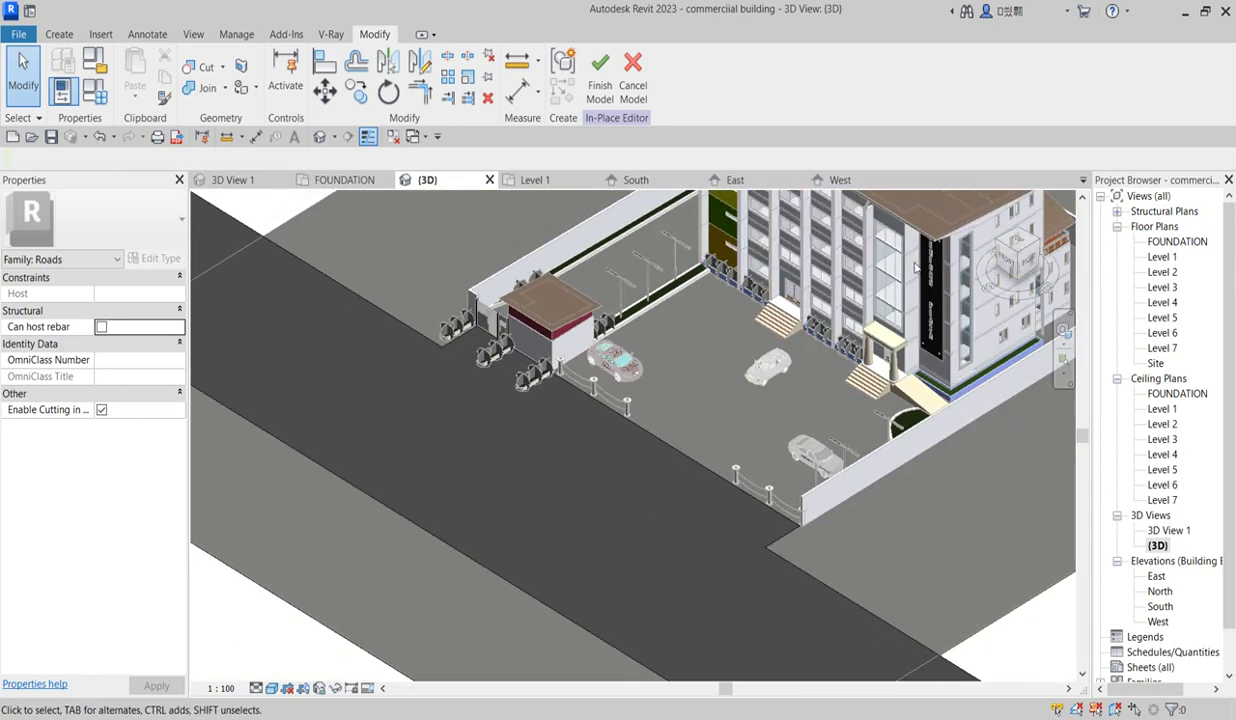
pyautogui.click(600, 72)
# - Examine the finished road, gate and guardhouse entrance in the {3D} view and the Level 1 plan
pyautogui.scroll(-4, 630, 458)
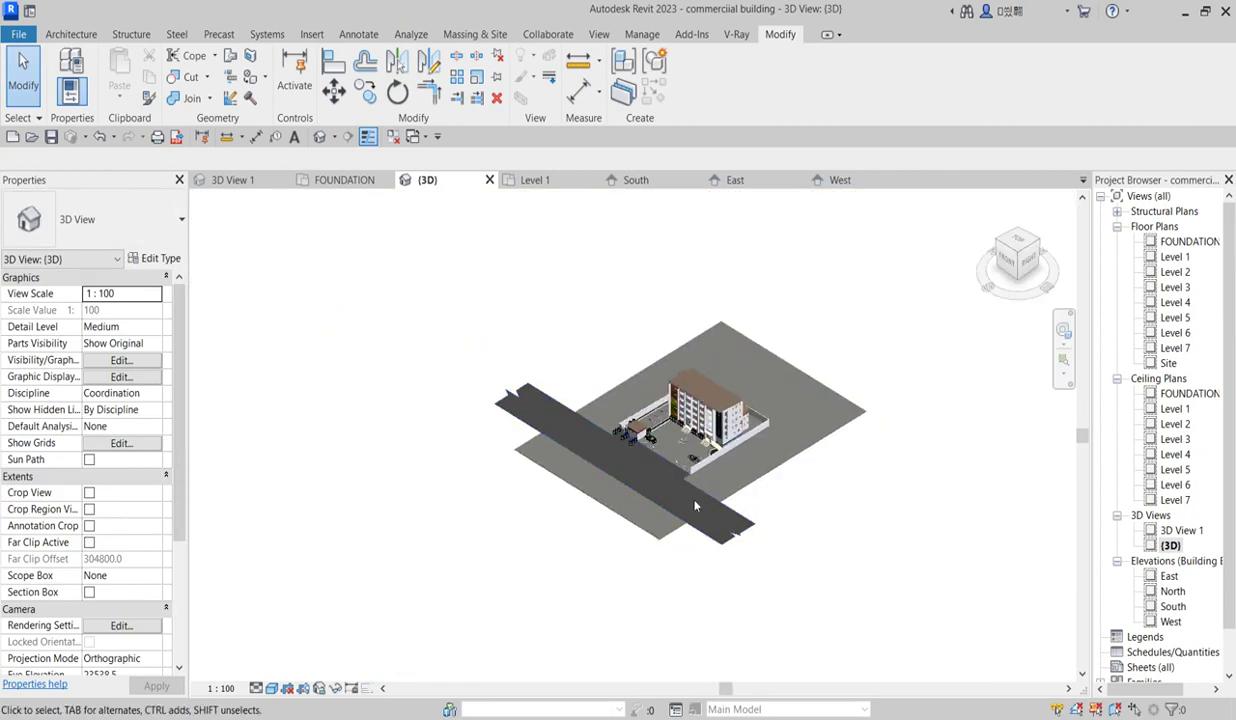
pyautogui.scroll(4, 600, 410)
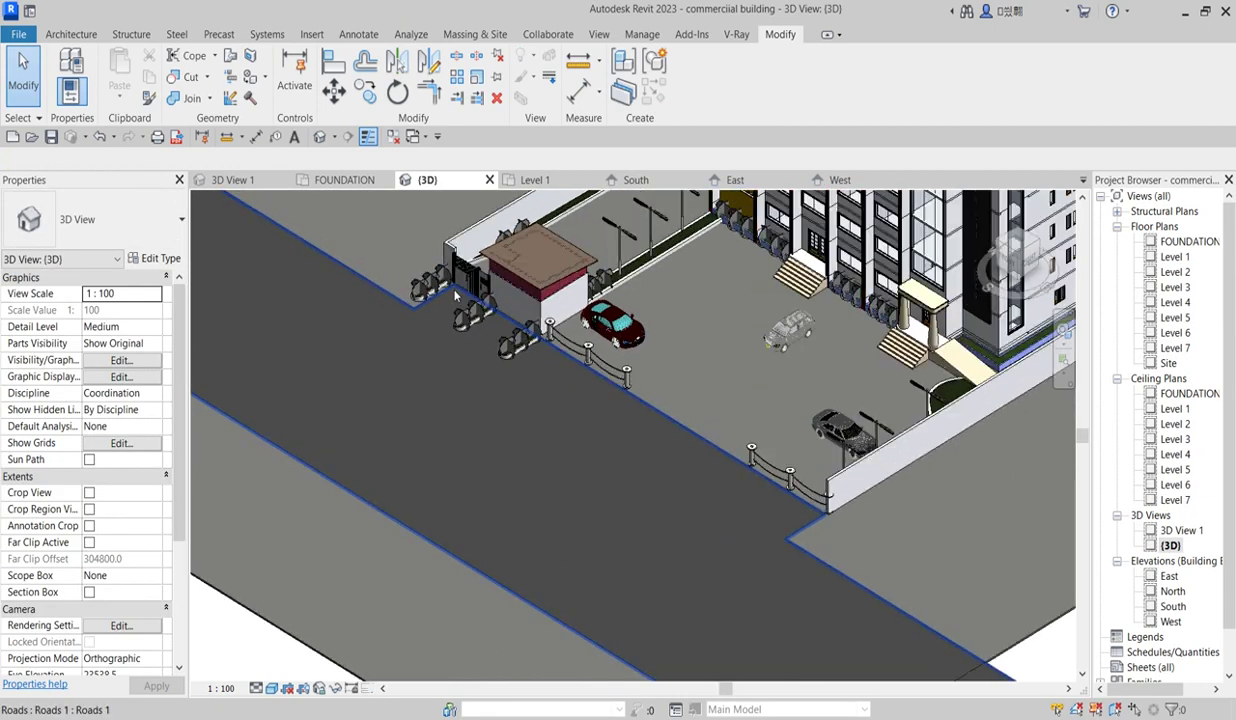
pyautogui.scroll(3, 470, 318)
pyautogui.scroll(-1, 600, 545)
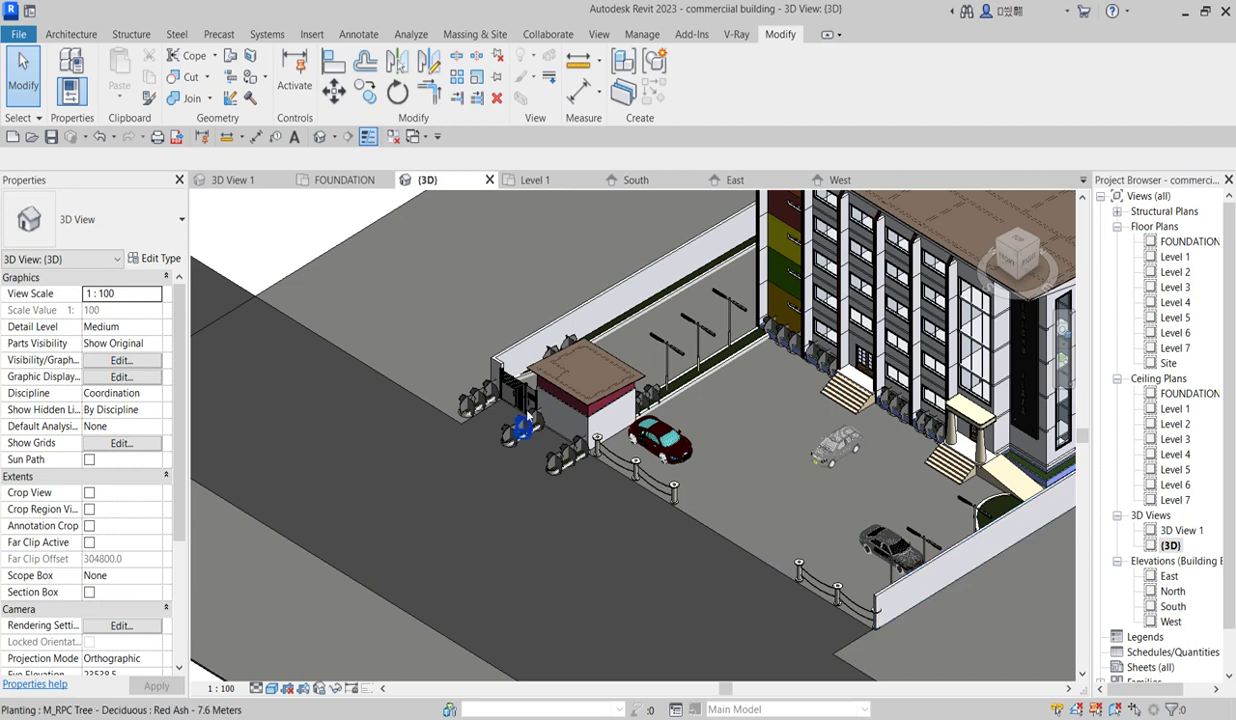
pyautogui.scroll(1, 530, 413)
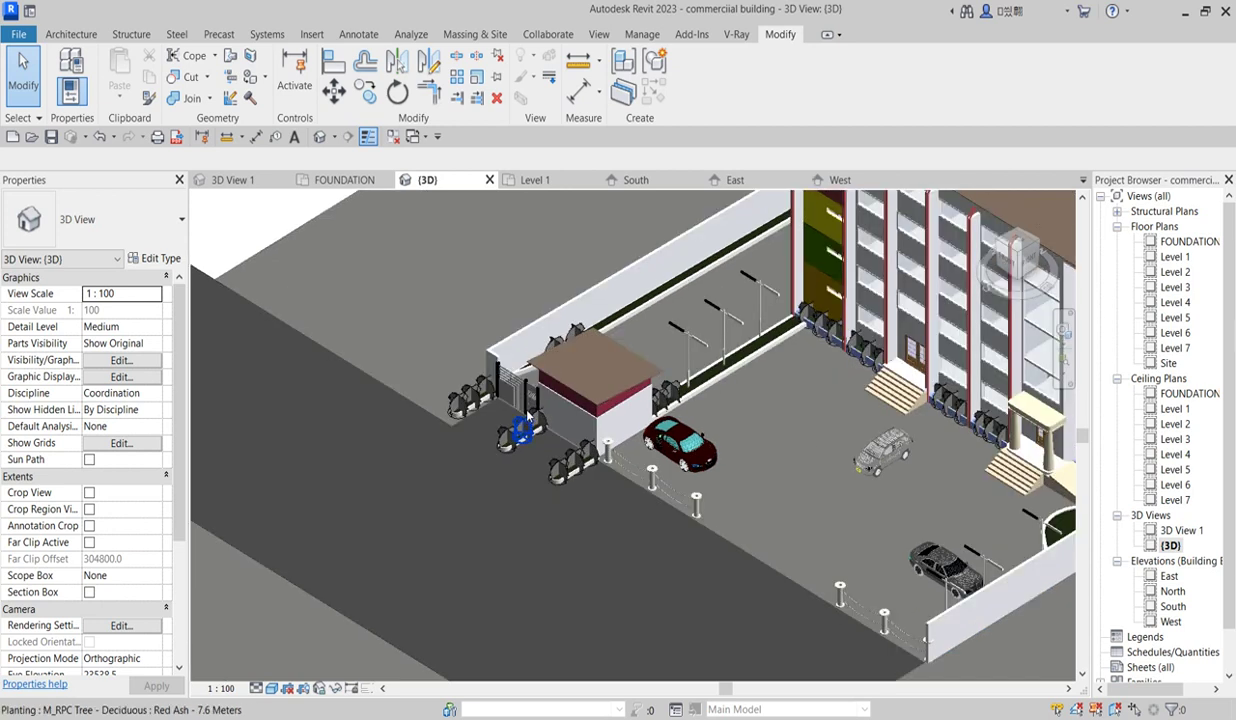
pyautogui.doubleClick(1174, 258)
pyautogui.scroll(3, 602, 405)
pyautogui.scroll(-1, 626, 503)
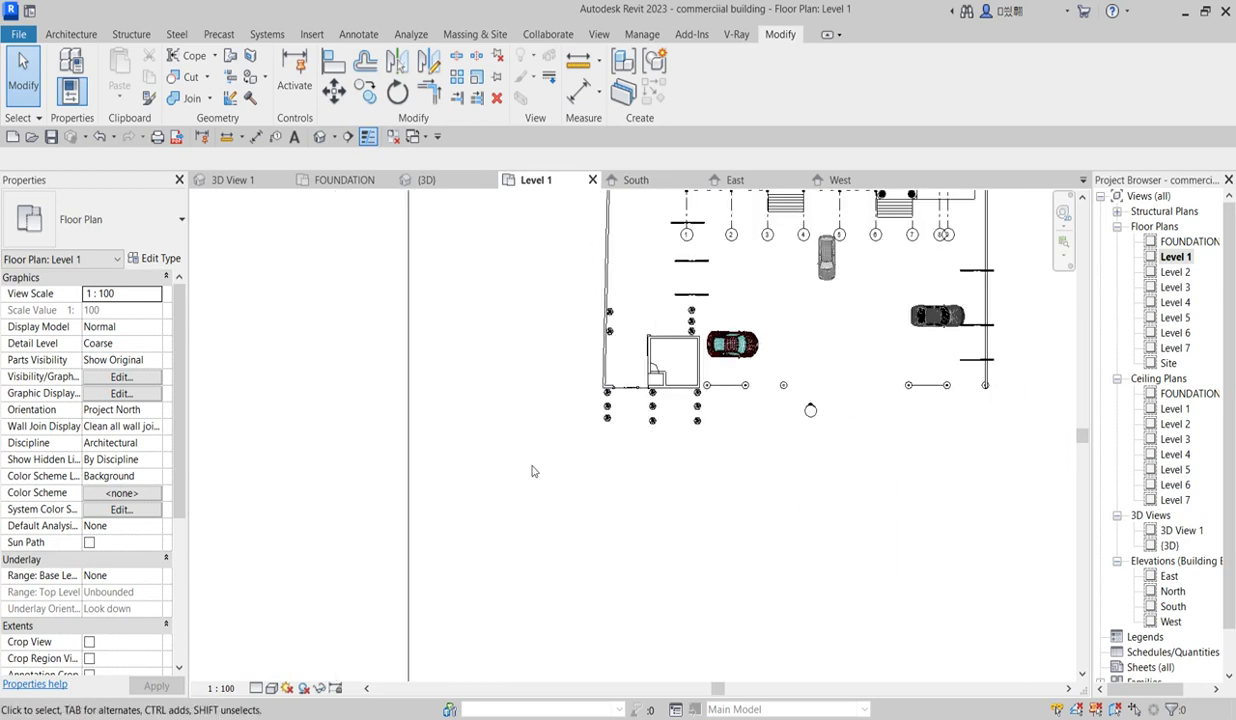
pyautogui.scroll(-2, 615, 479)
pyautogui.click(1167, 545)
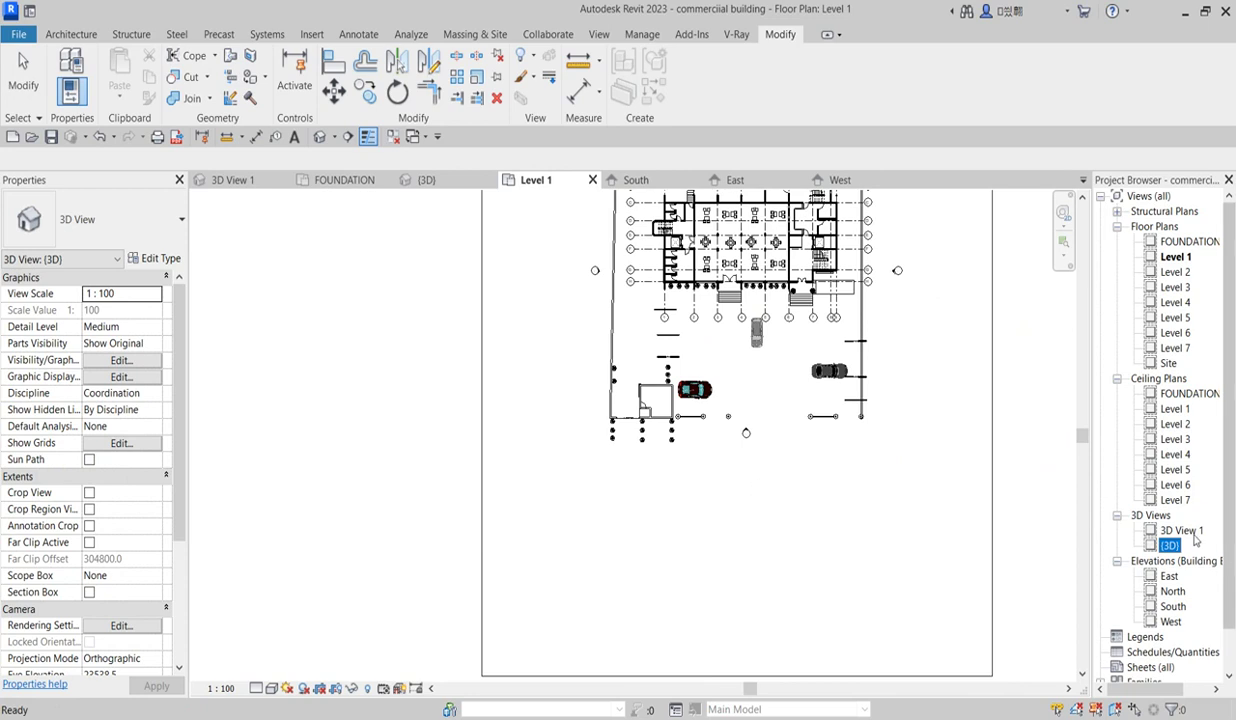
pyautogui.doubleClick(1168, 546)
pyautogui.scroll(5, 520, 374)
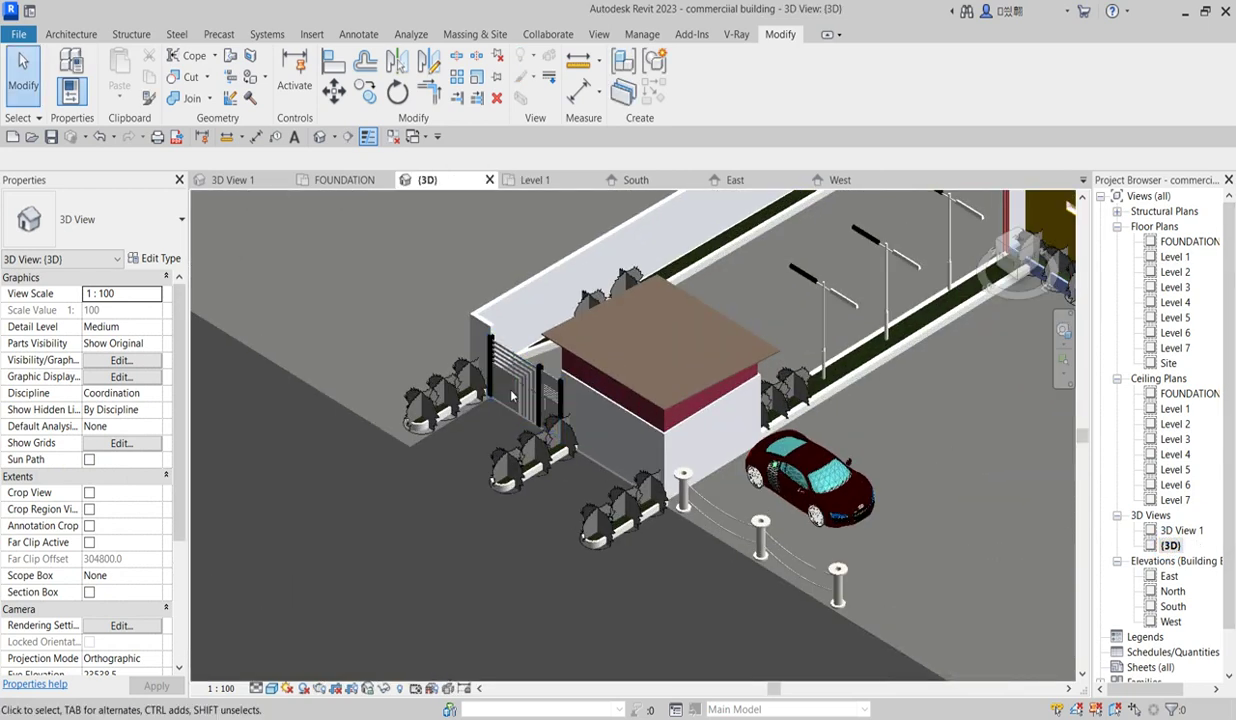
pyautogui.scroll(1, 520, 375)
pyautogui.scroll(-5, 390, 345)
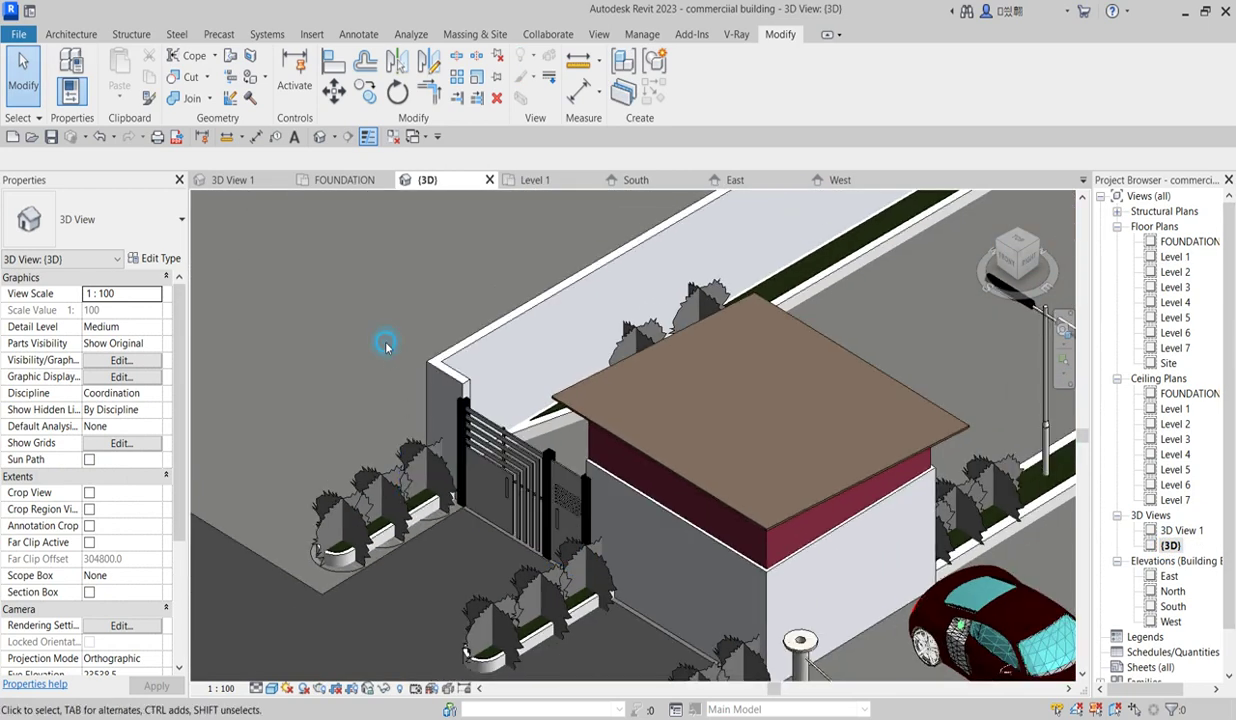
pyautogui.scroll(3, 551, 516)
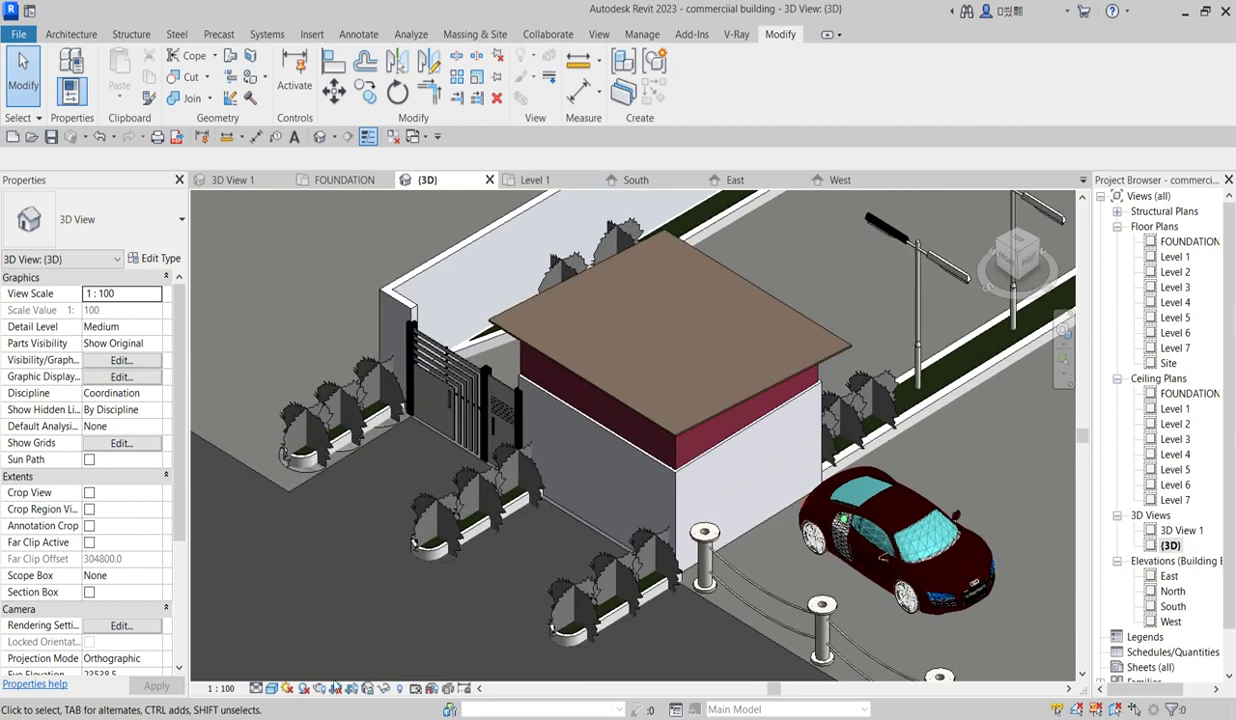